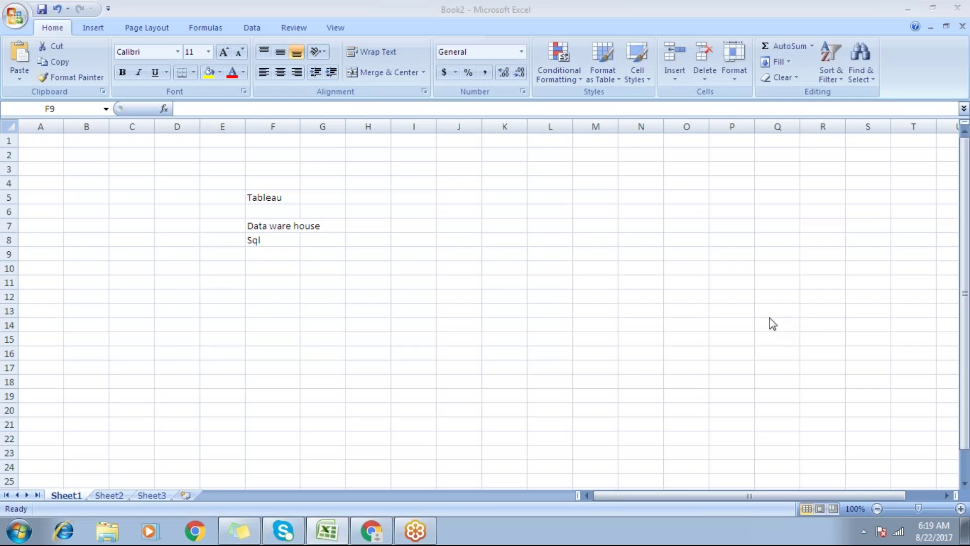
Step: Fit column F to its contents and make the Tableau heading in F5 bold
double_click(300, 127)
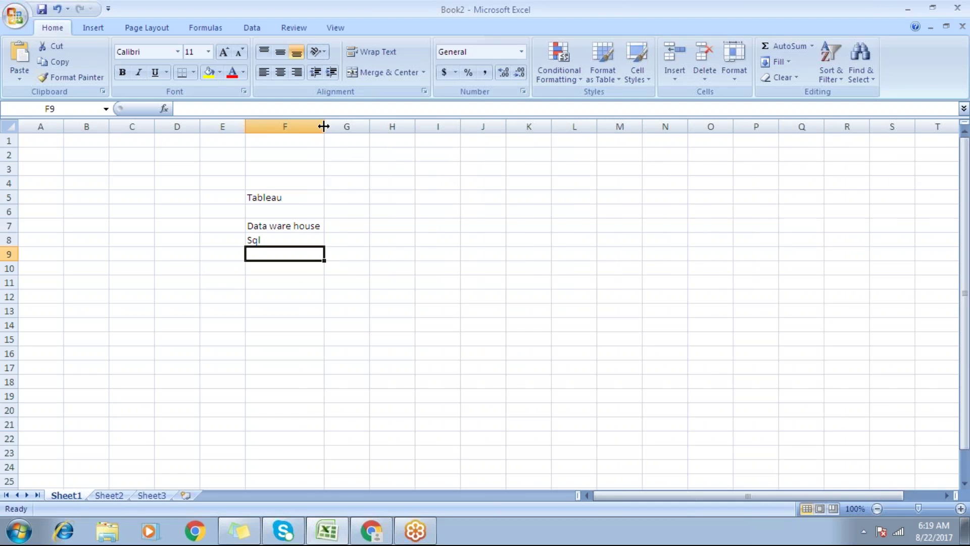
click(339, 125)
click(407, 217)
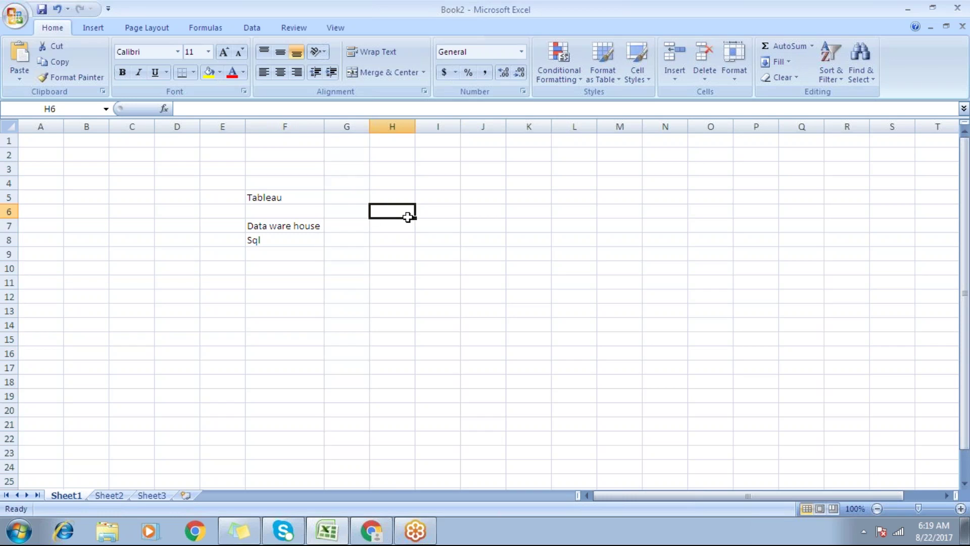
click(298, 197)
click(121, 72)
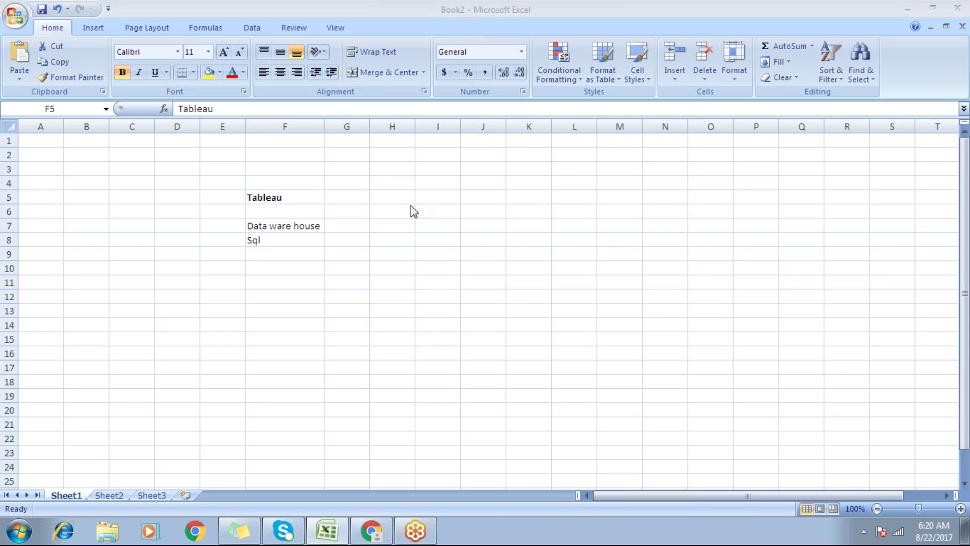
click(266, 202)
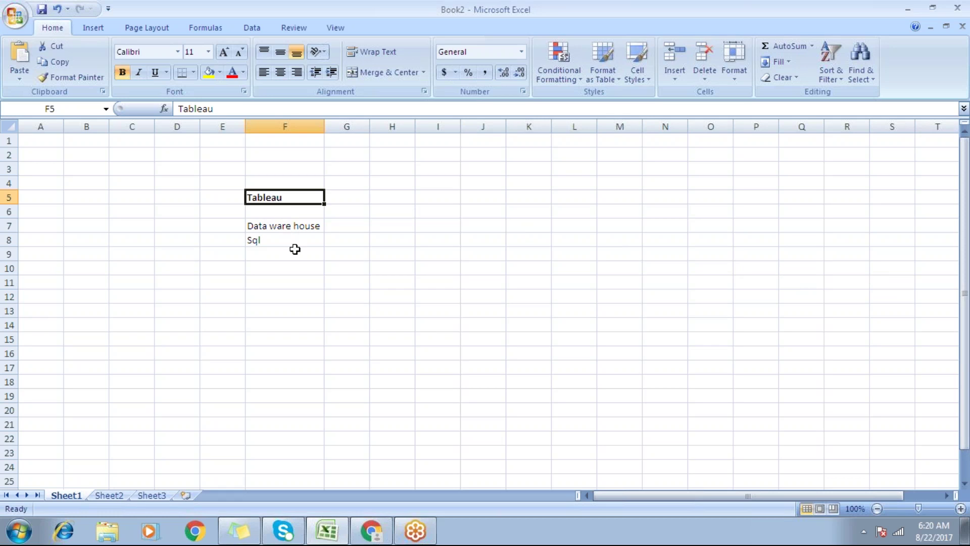
click(288, 226)
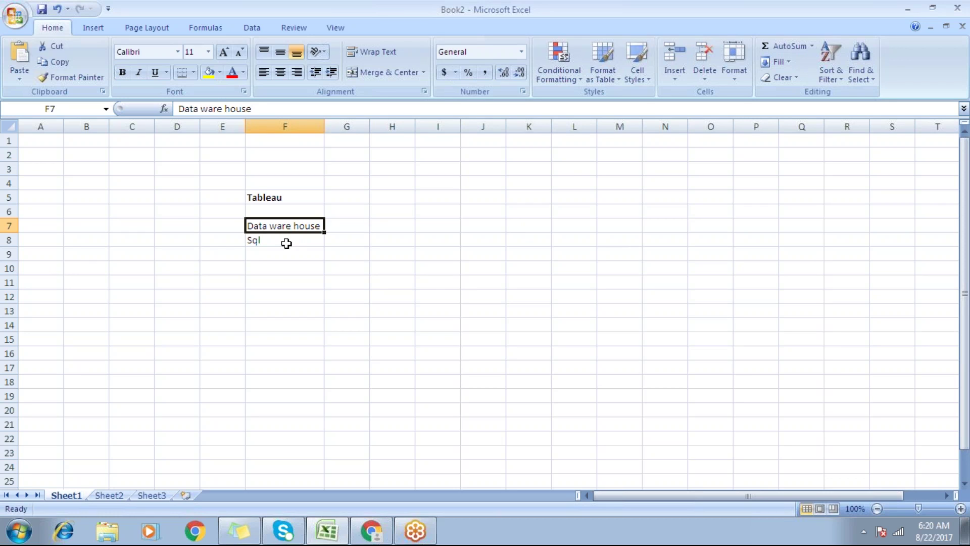
click(285, 244)
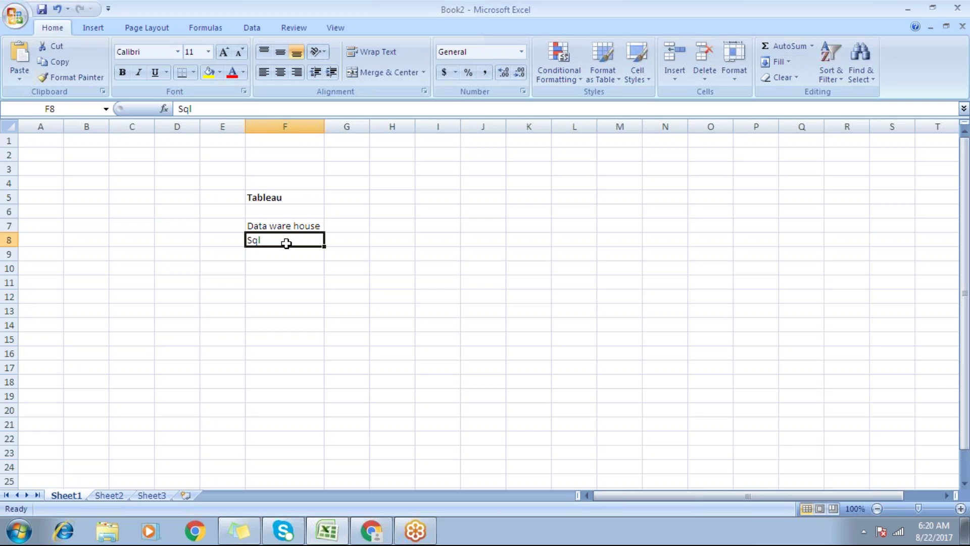
click(287, 226)
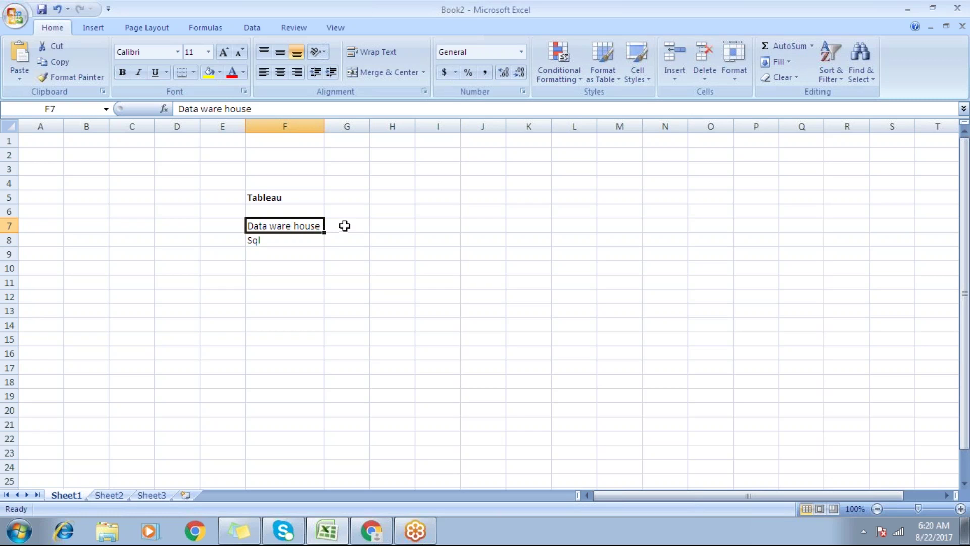
Step: Enter "Historical Data" in G7 beside Data ware house and widen column G to fit the text
click(345, 226)
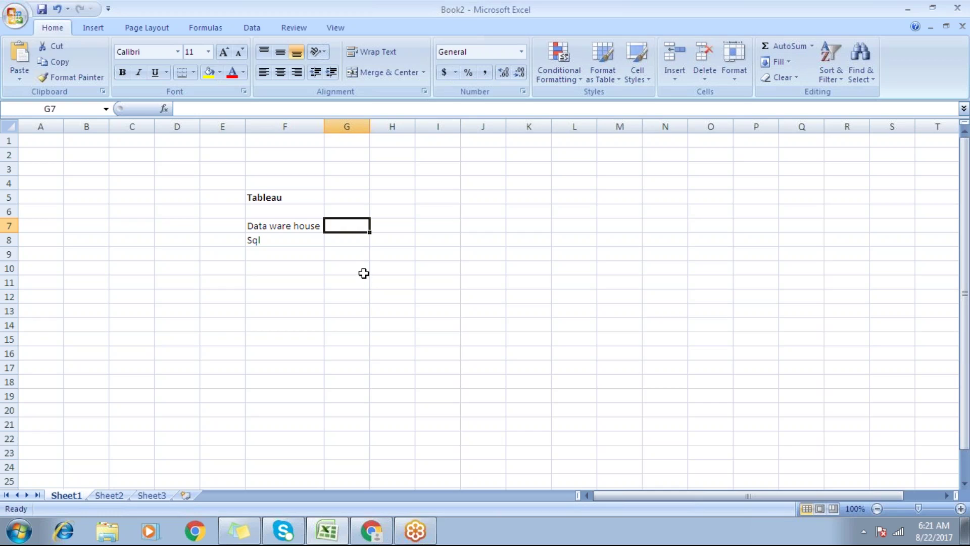
drag(370, 232, 373, 310)
click(349, 223)
text(H)
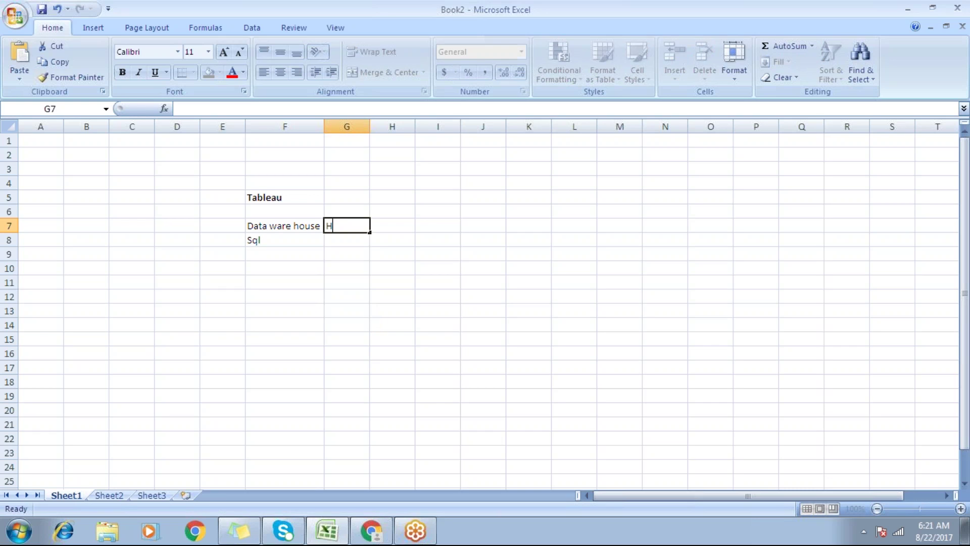
text(istori)
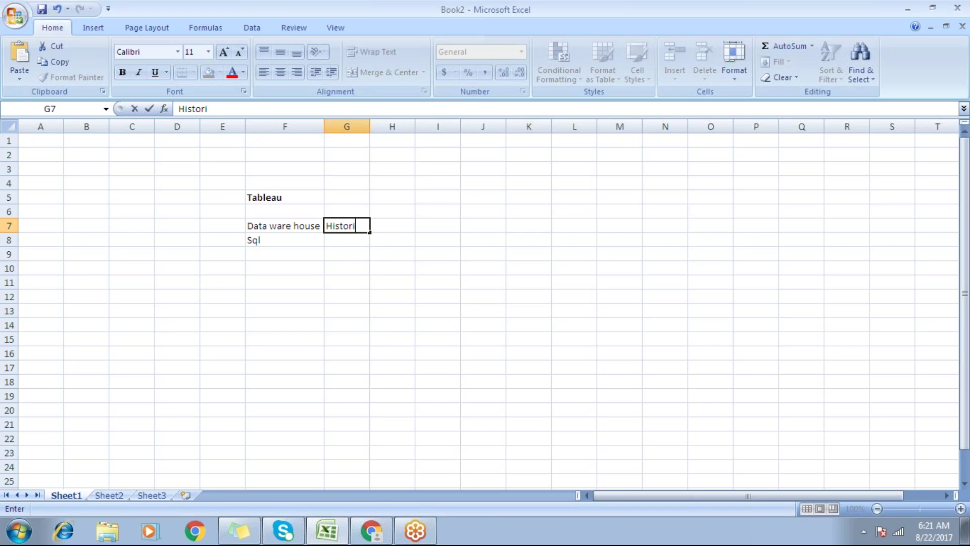
text(cal Data)
key(Return)
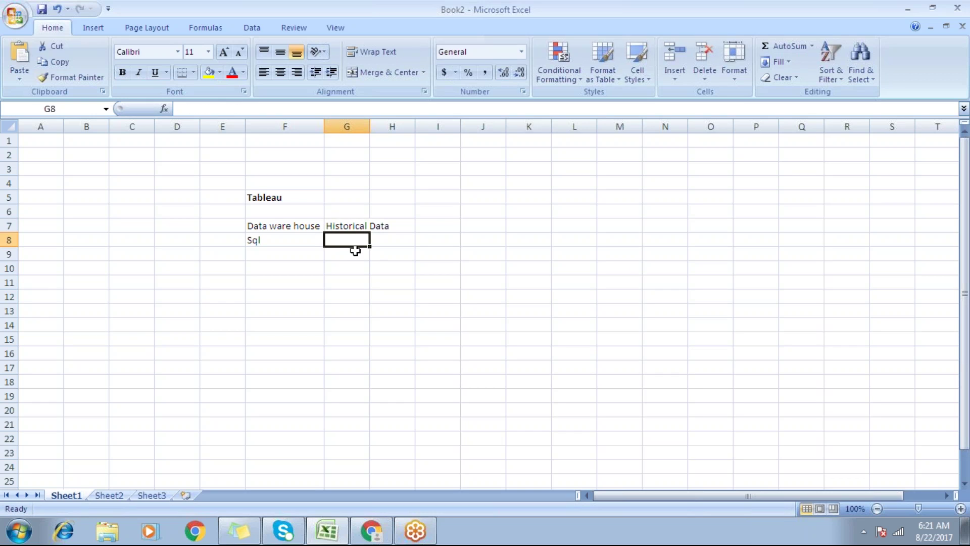
drag(370, 126, 415, 125)
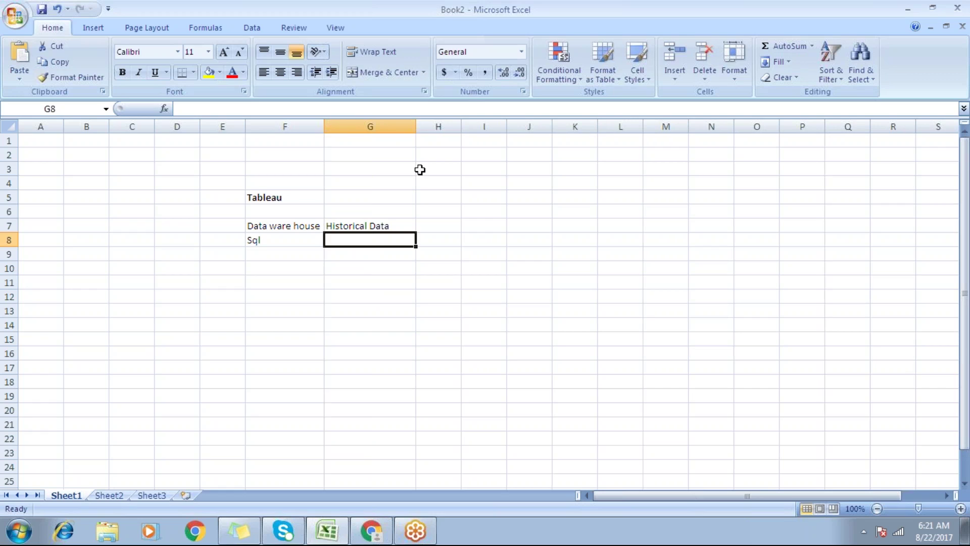
click(393, 222)
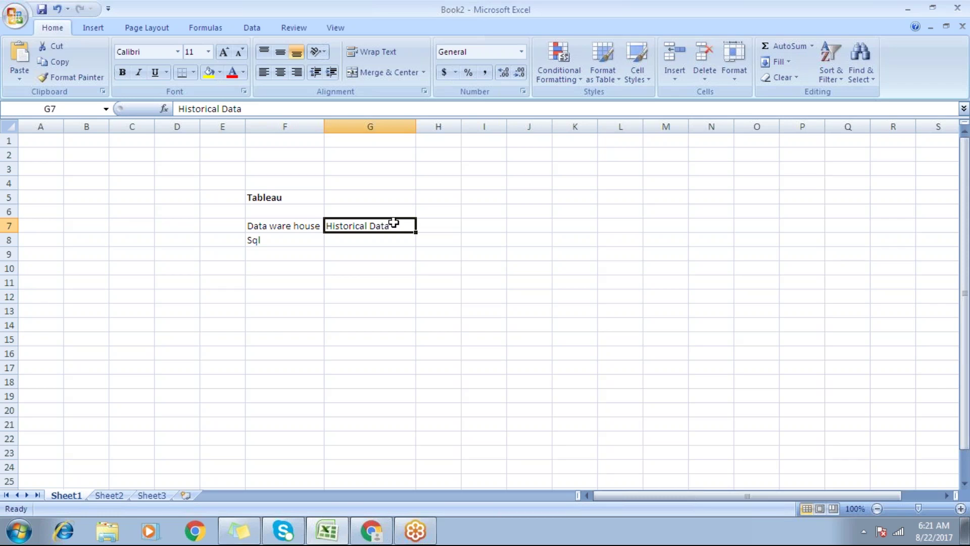
click(308, 226)
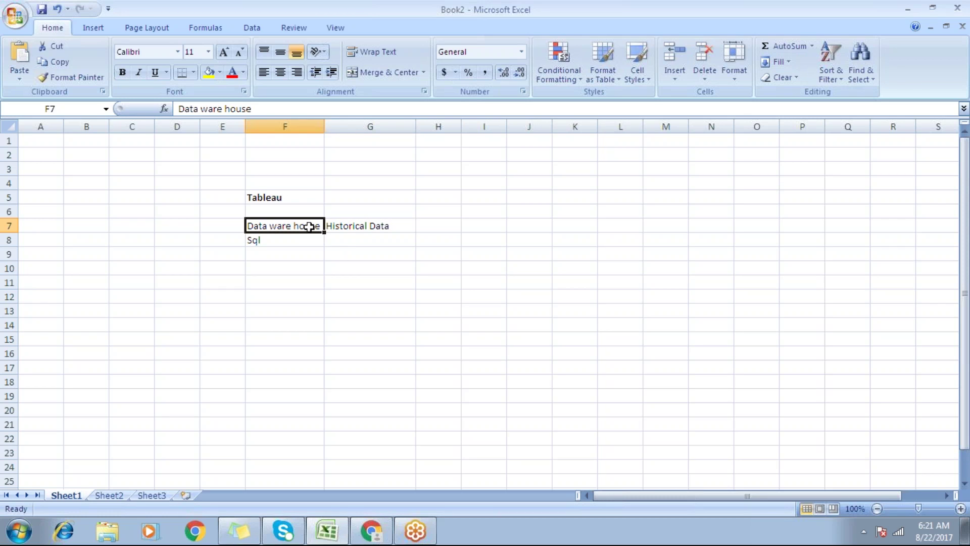
click(354, 226)
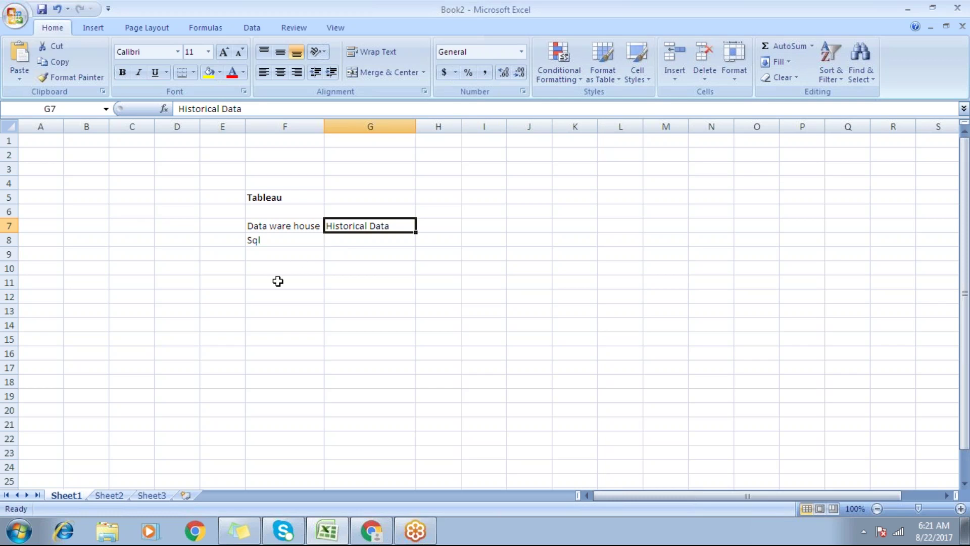
Step: Enter "Reporting tools" in I5 and "BI Tools" in the cell below it
click(478, 197)
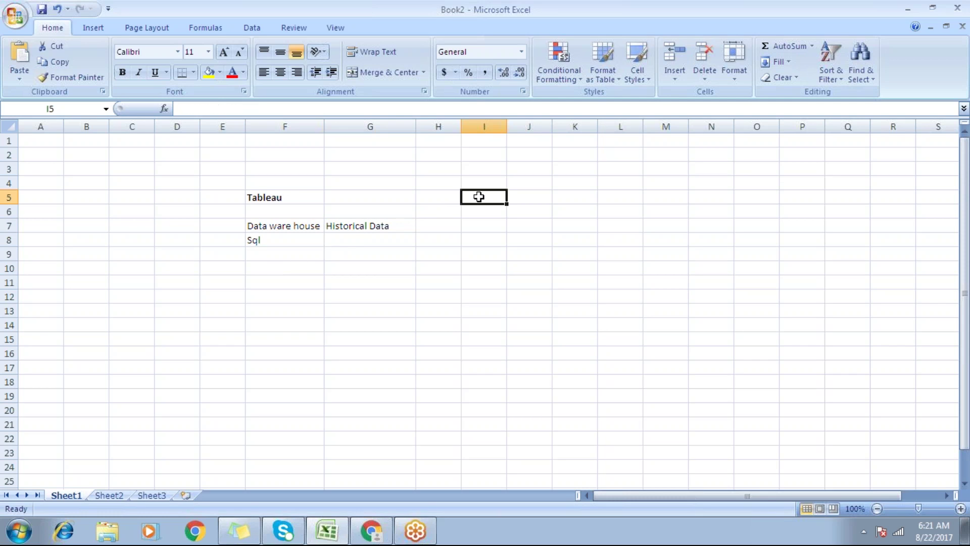
text(Reporting tools)
key(Return)
text(B)
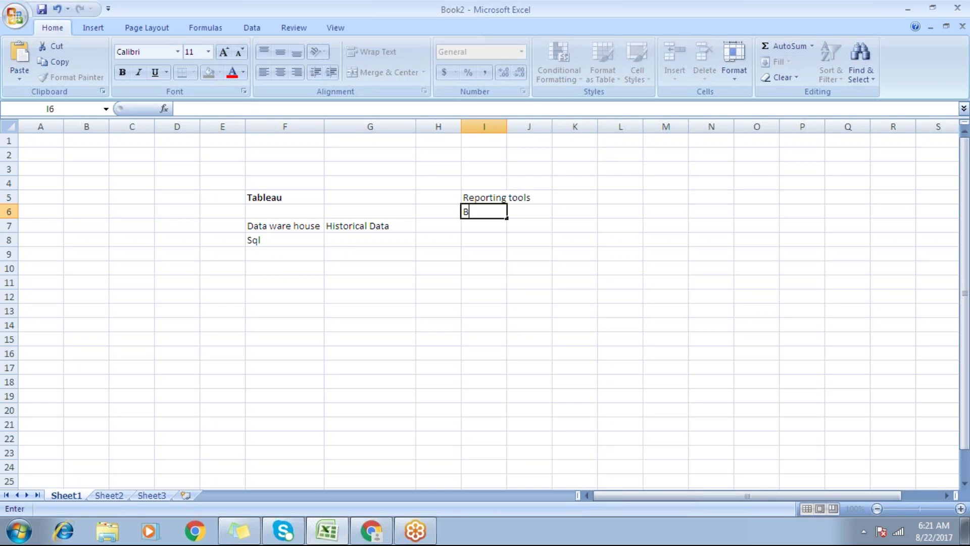
text(I Tools)
key(Return)
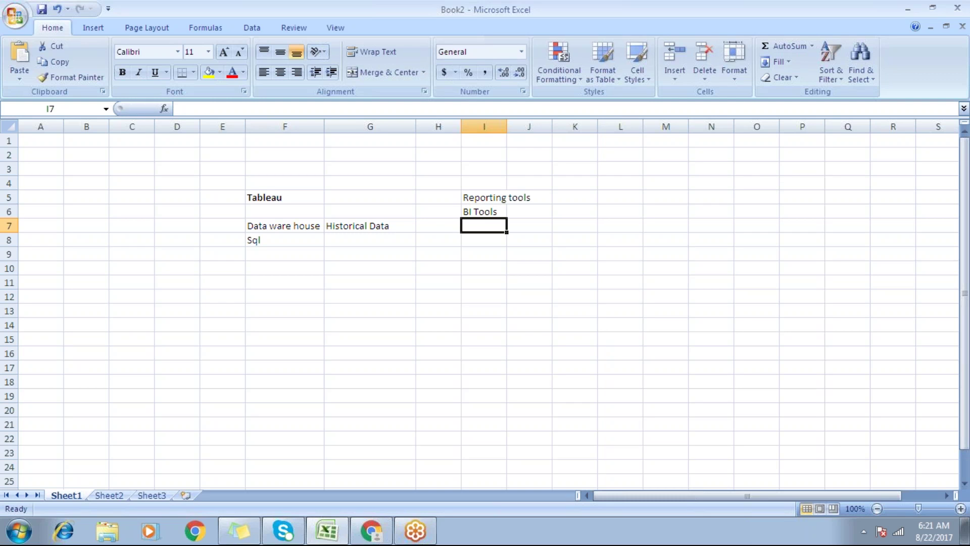
Step: Enter "DNA" in I7 with "Data and Analytics" in J7, and widen column I to fit its entries
text(DNA)
click(531, 227)
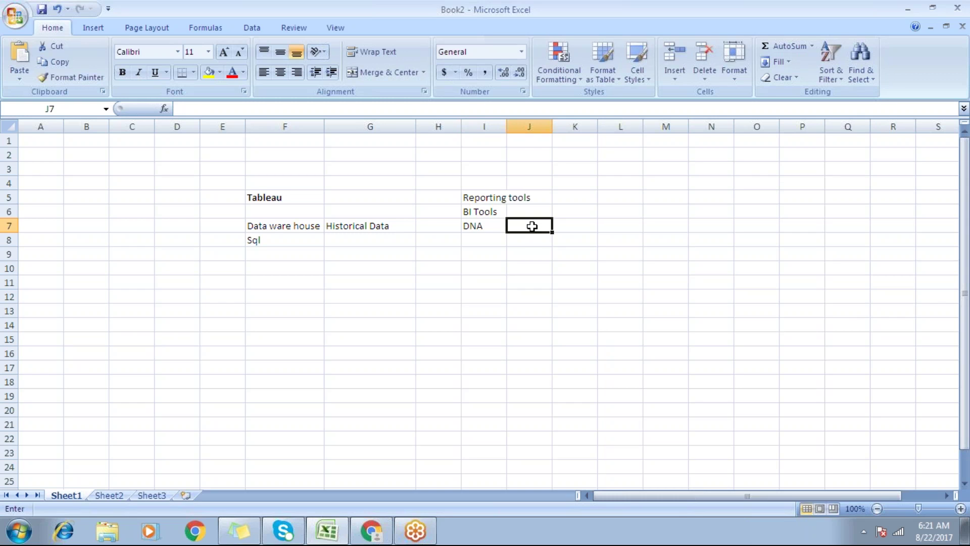
double_click(532, 226)
text(Data)
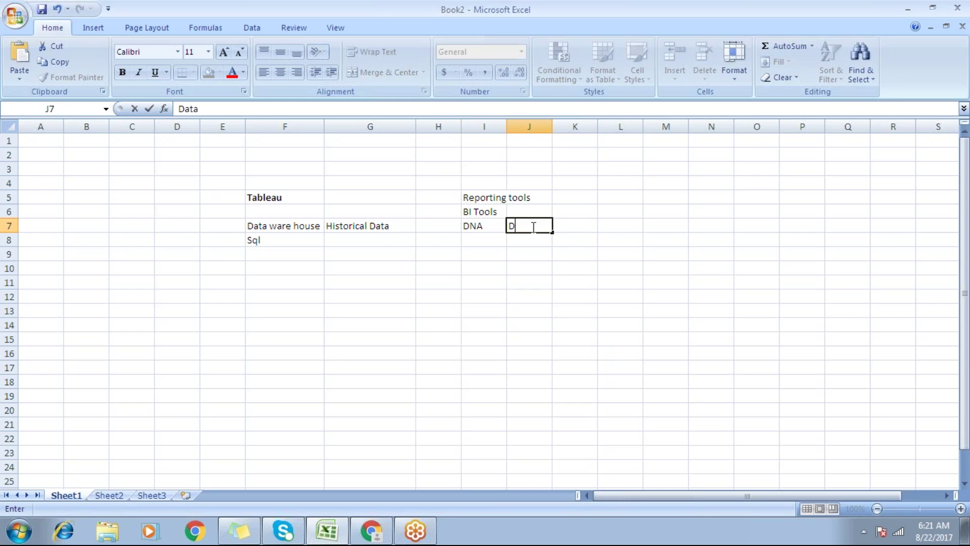
text( and Analytics)
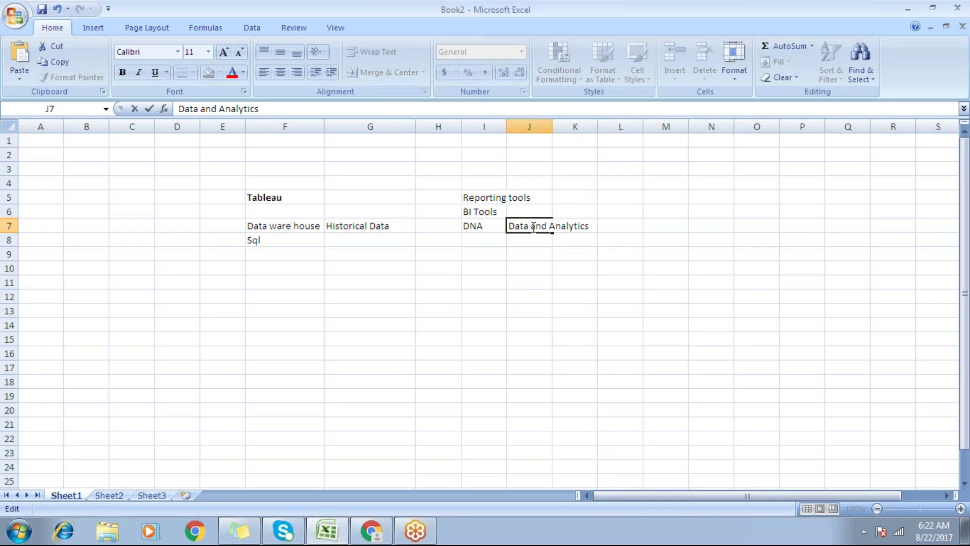
key(Return)
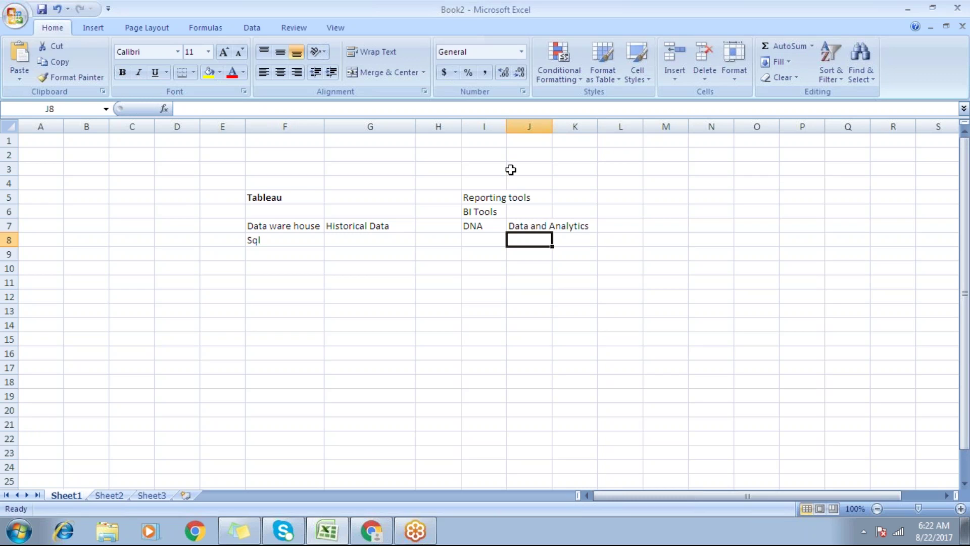
drag(507, 130, 537, 128)
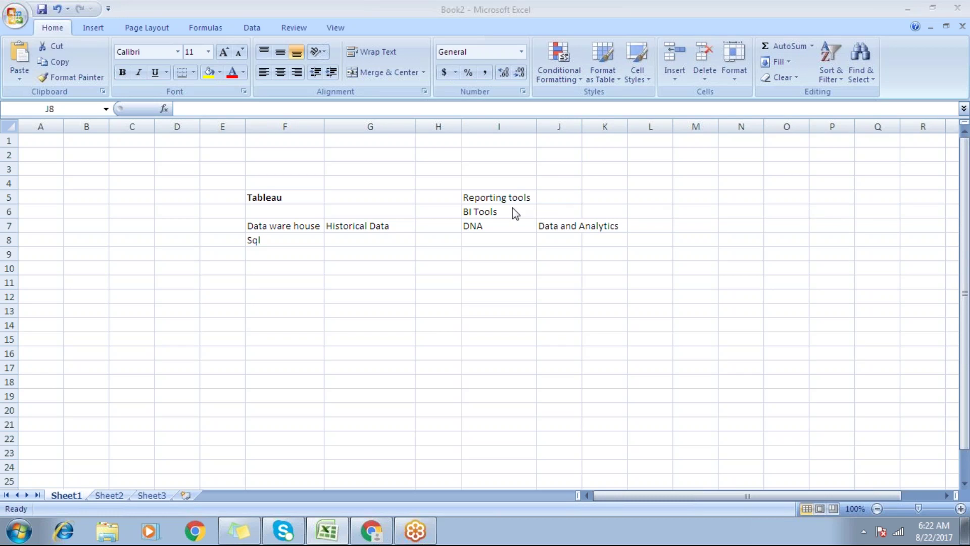
click(298, 199)
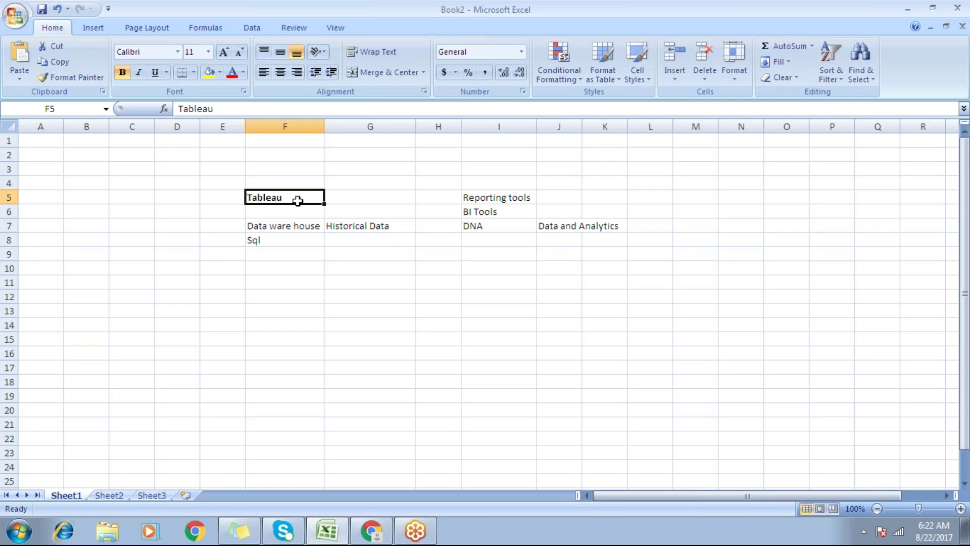
click(309, 225)
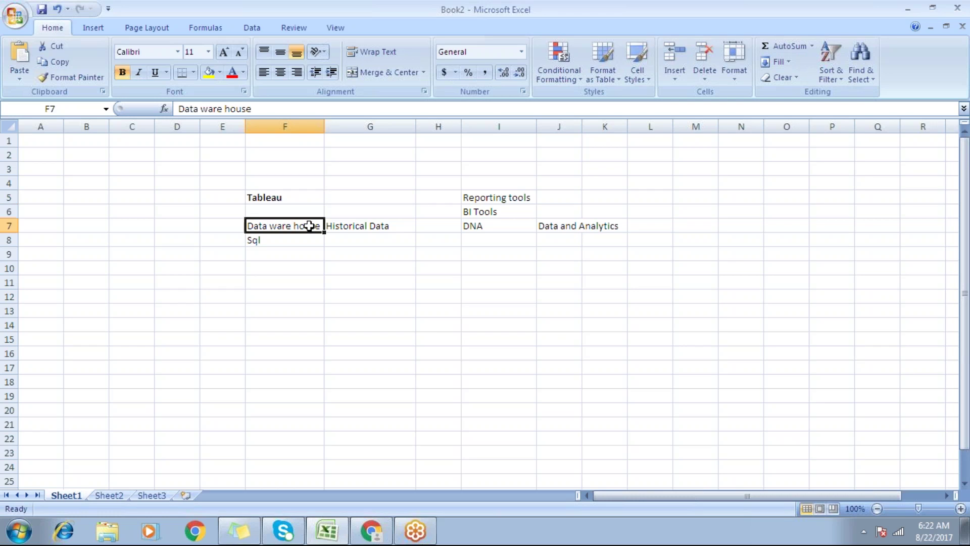
click(363, 229)
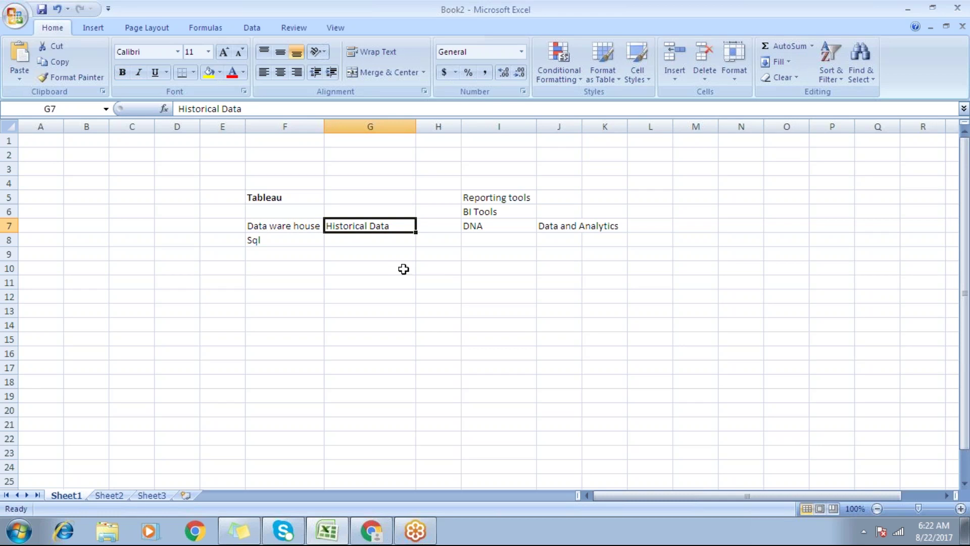
click(488, 253)
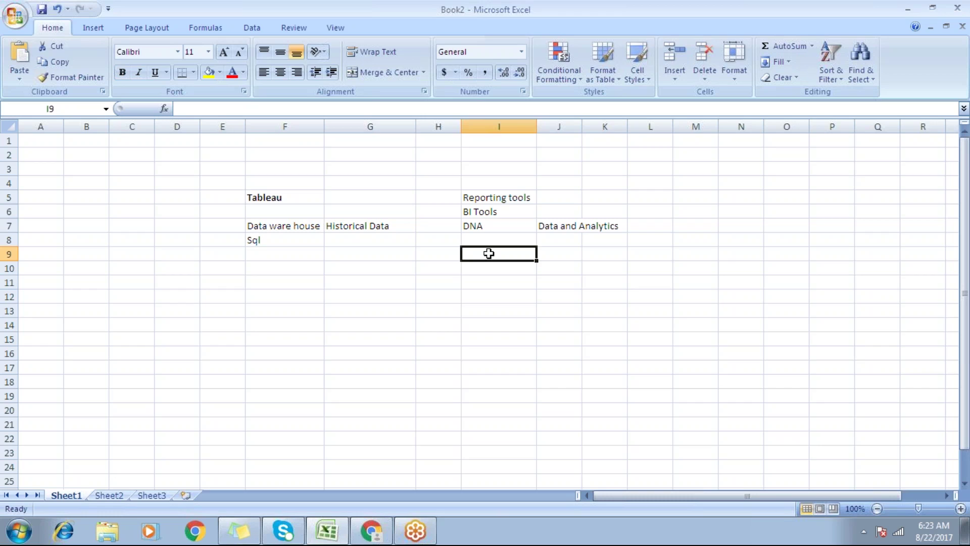
click(308, 196)
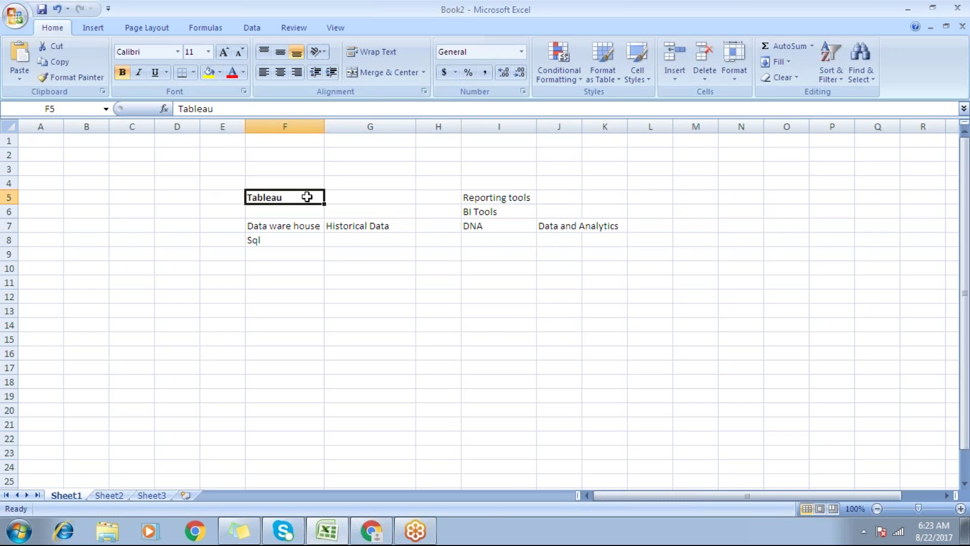
click(250, 226)
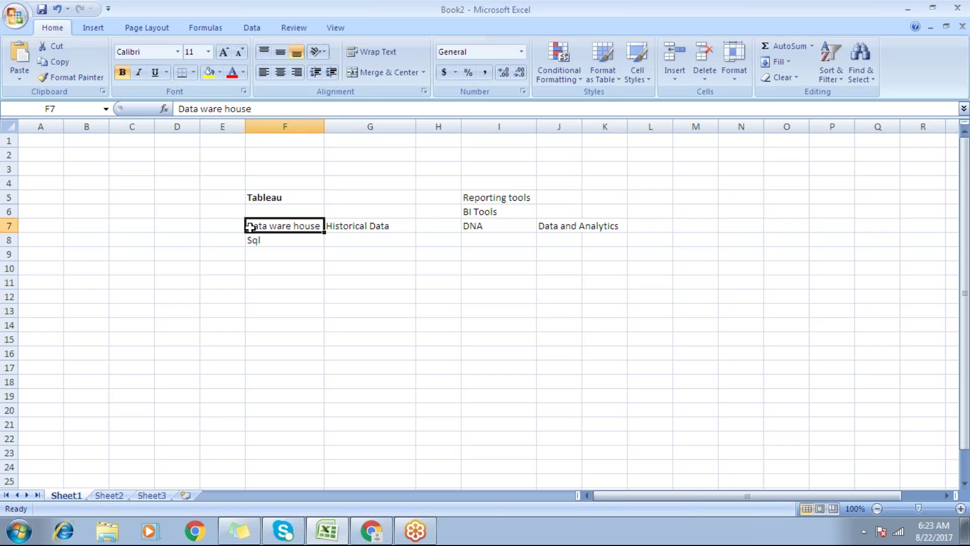
click(287, 258)
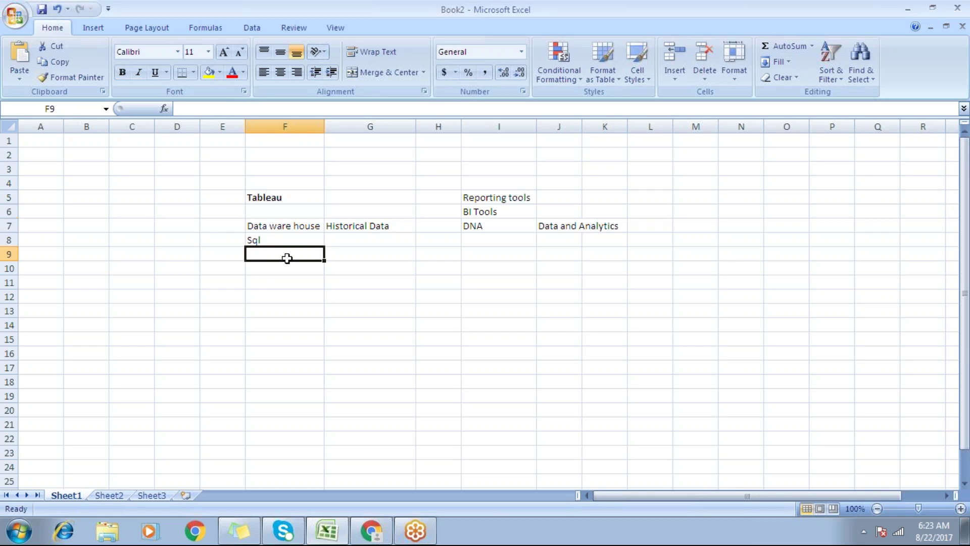
click(265, 281)
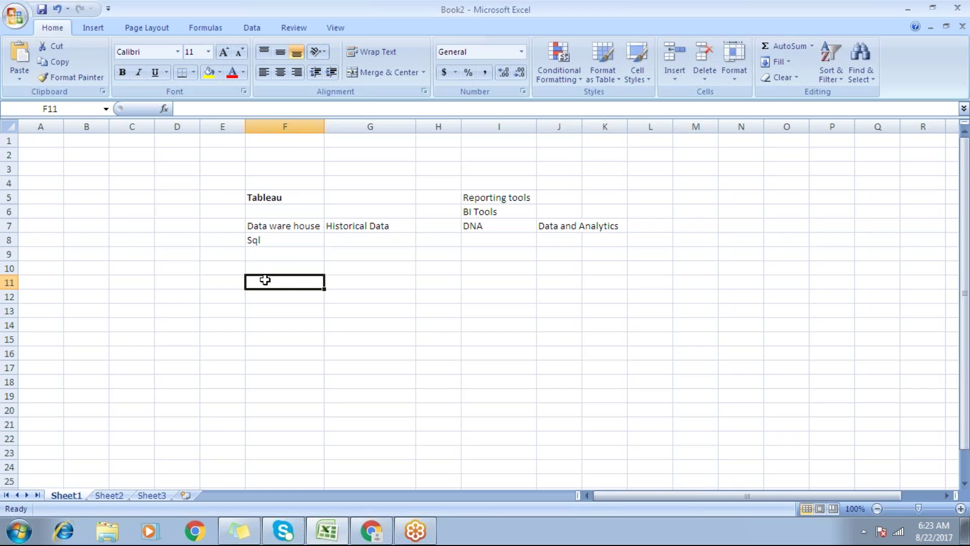
click(273, 198)
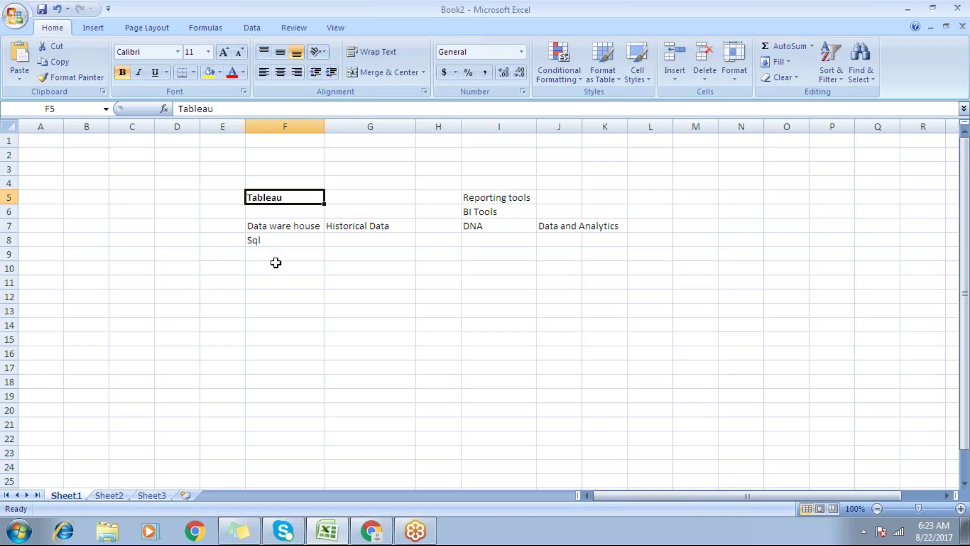
Step: Enter "Gartner Blog" in F11 and make it bold
click(275, 282)
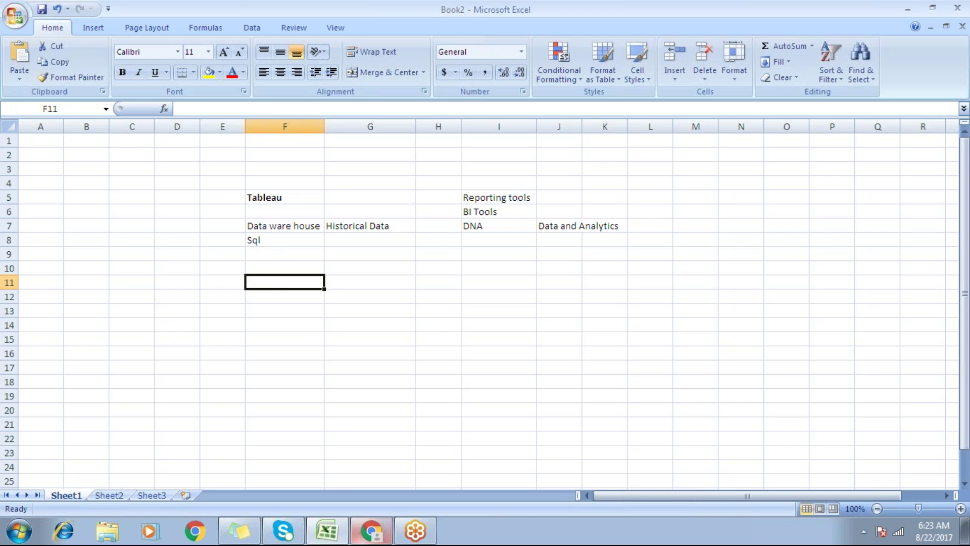
text(Gartner)
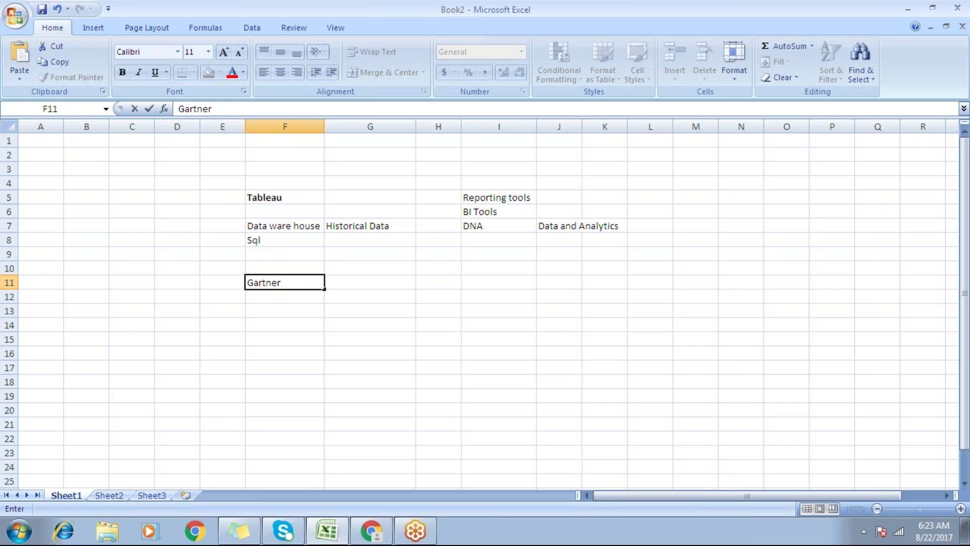
text( Blog)
key(Return)
click(291, 281)
click(122, 72)
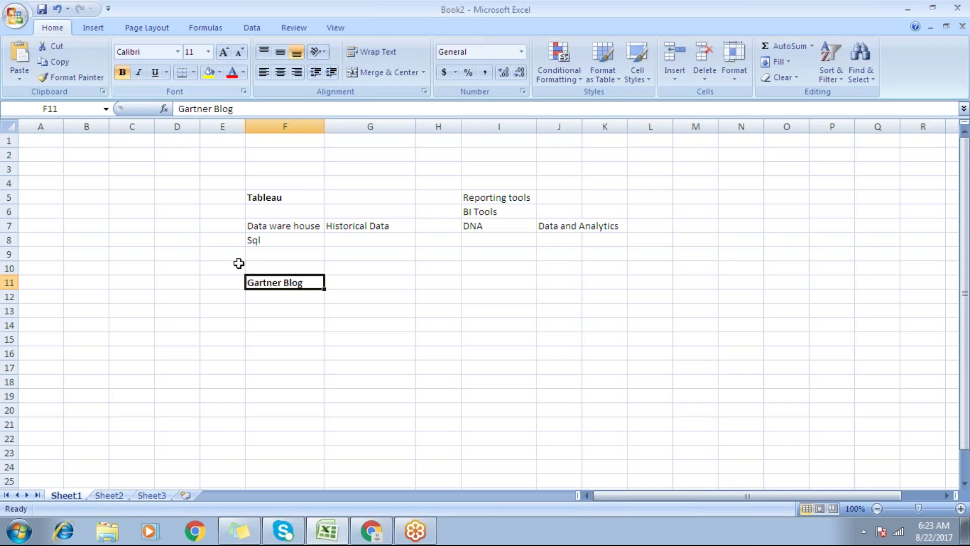
Step: Enter "Leaders Blog" in G11 beside Gartner Blog
click(287, 197)
click(352, 281)
text(Leaders)
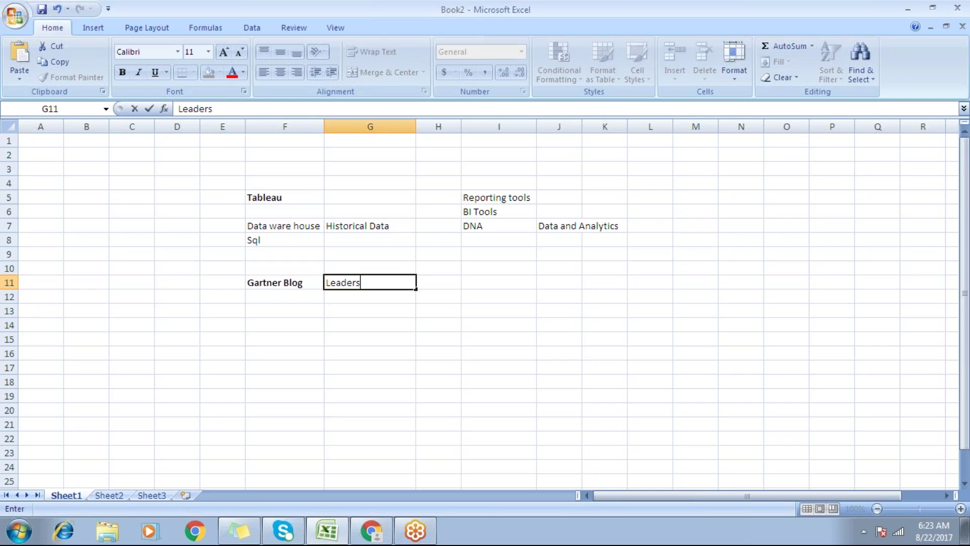
text( B)
key(BackSpace)
text(BI)
text(og)
click(353, 313)
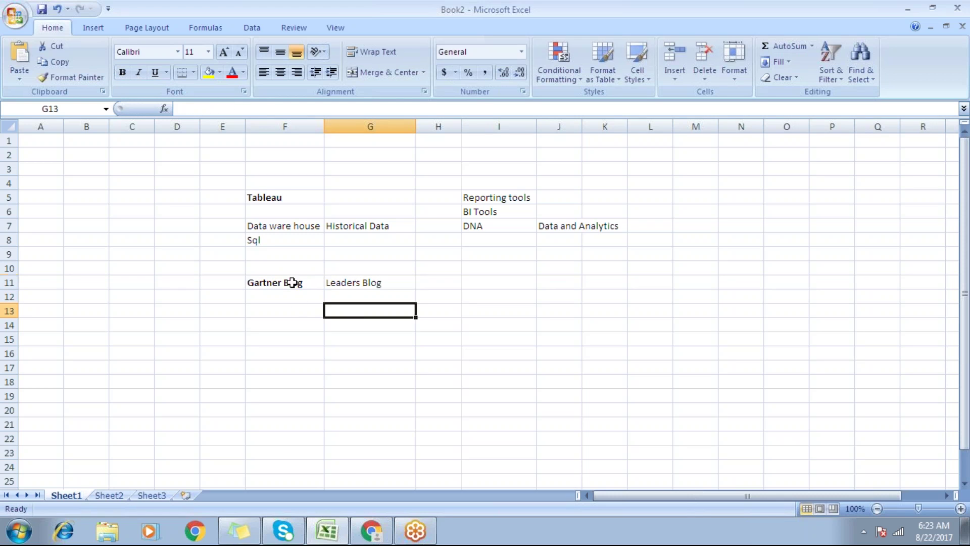
Step: Switch to Chrome and open the Google home page in a new tab
click(370, 530)
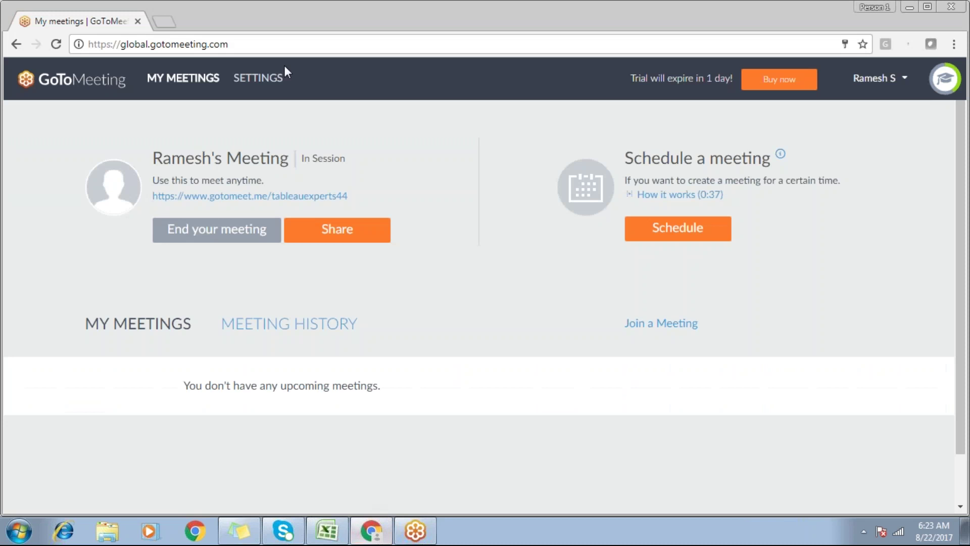
click(164, 23)
text(g)
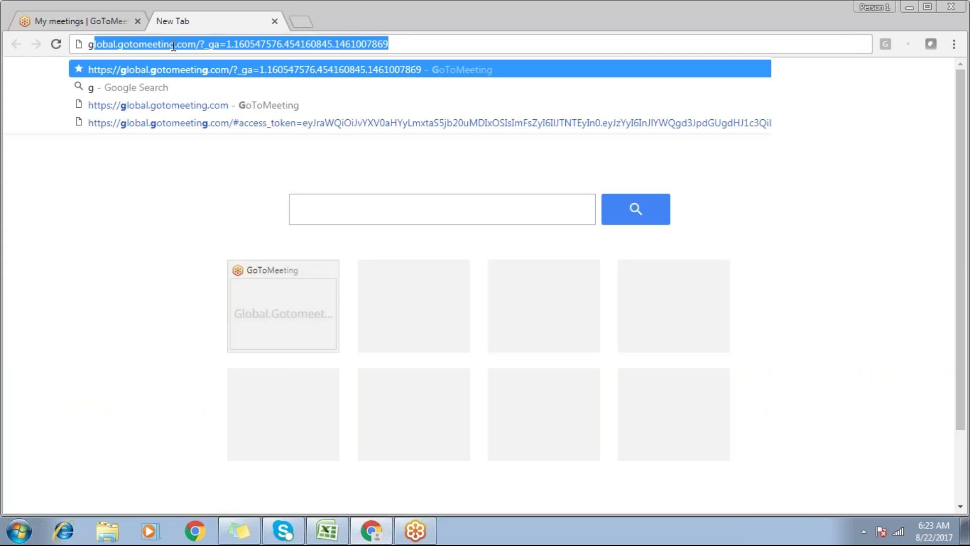
text(oogle)
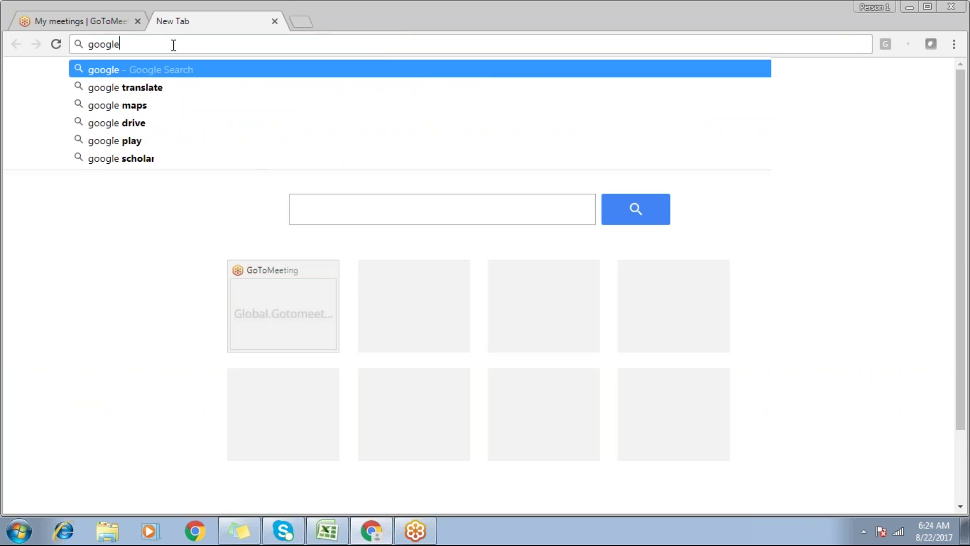
key(ctrl+Return)
Step: Search Google for "gartner magic quadrant" and refine the query with the suggestions to "gartner magic quadrant bi 2017"
text(gartner)
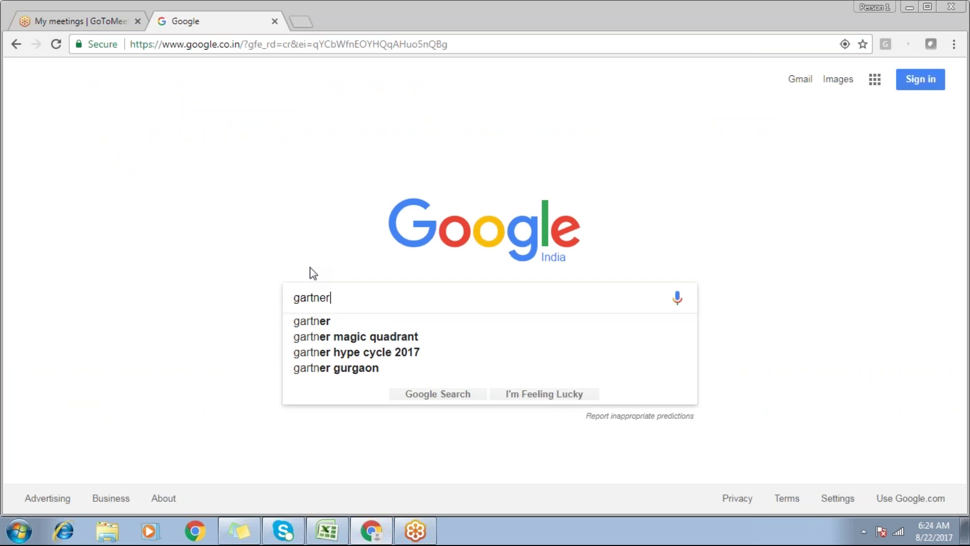
click(348, 321)
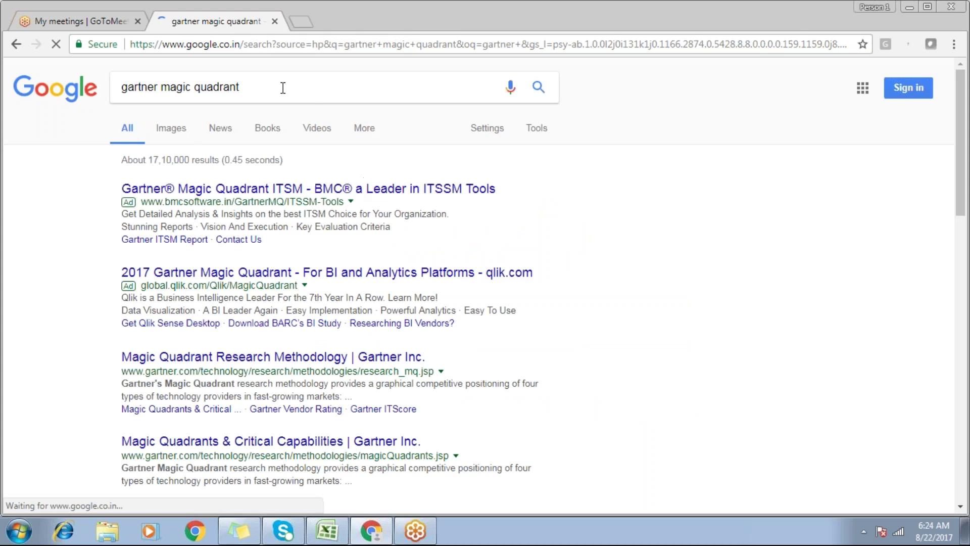
click(282, 87)
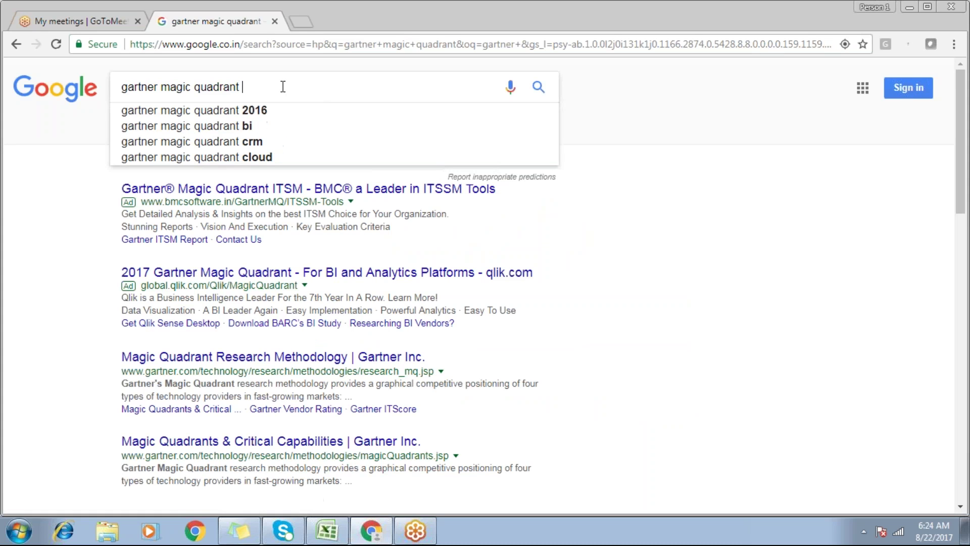
click(287, 127)
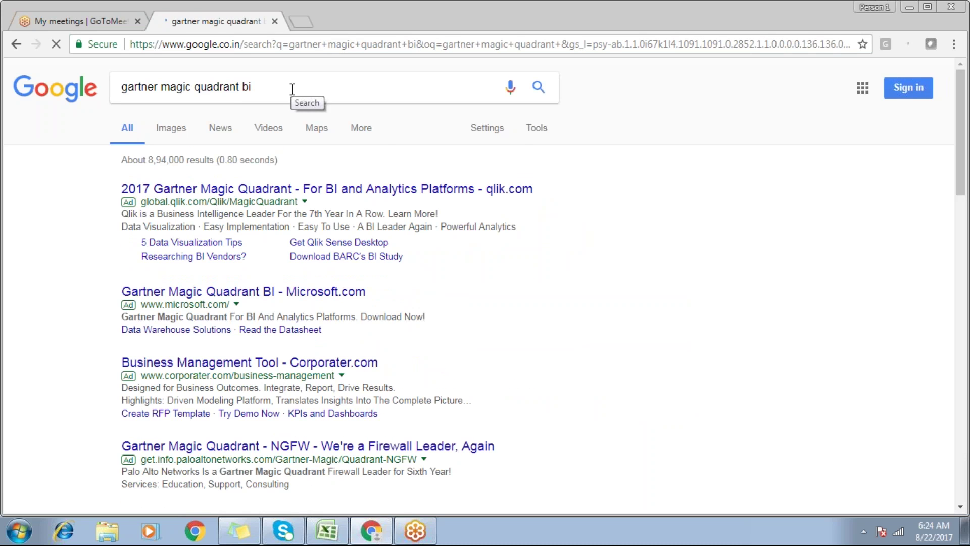
click(292, 89)
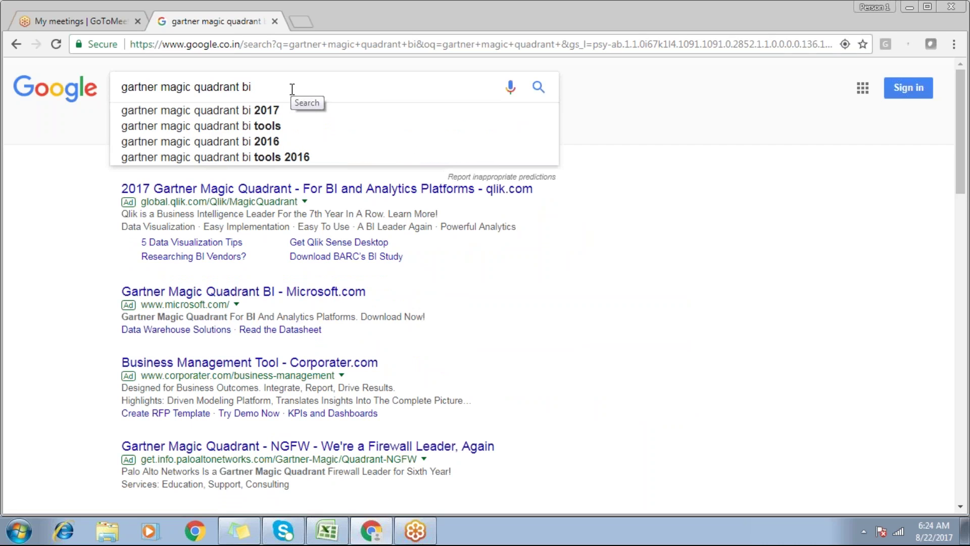
click(284, 109)
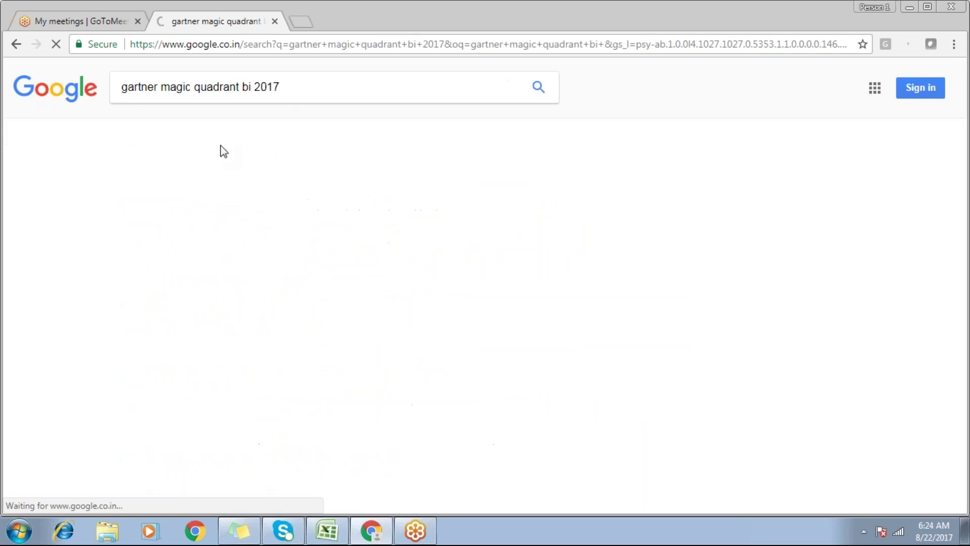
Step: Show the image results and preview the February 2017 and February 2016 Magic Quadrant charts, closing each preview
click(181, 128)
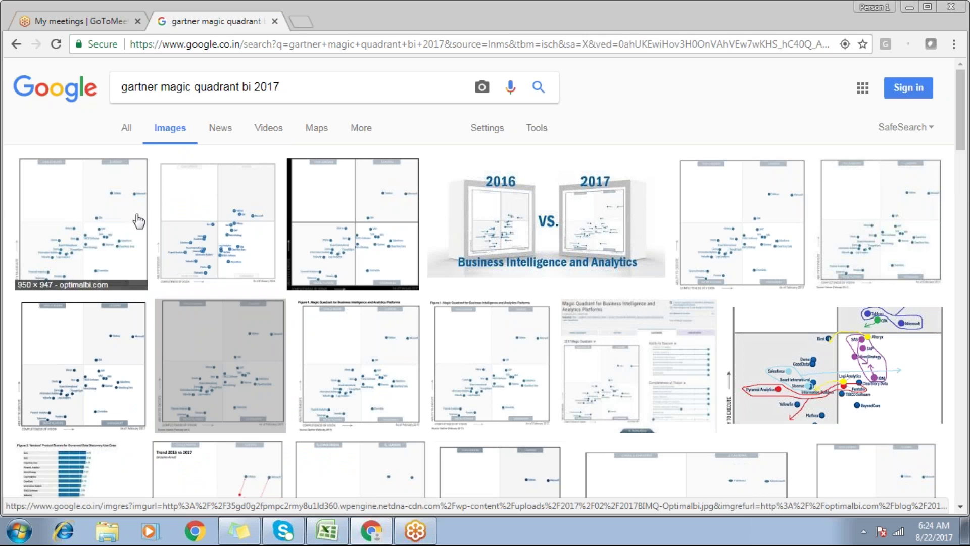
click(113, 222)
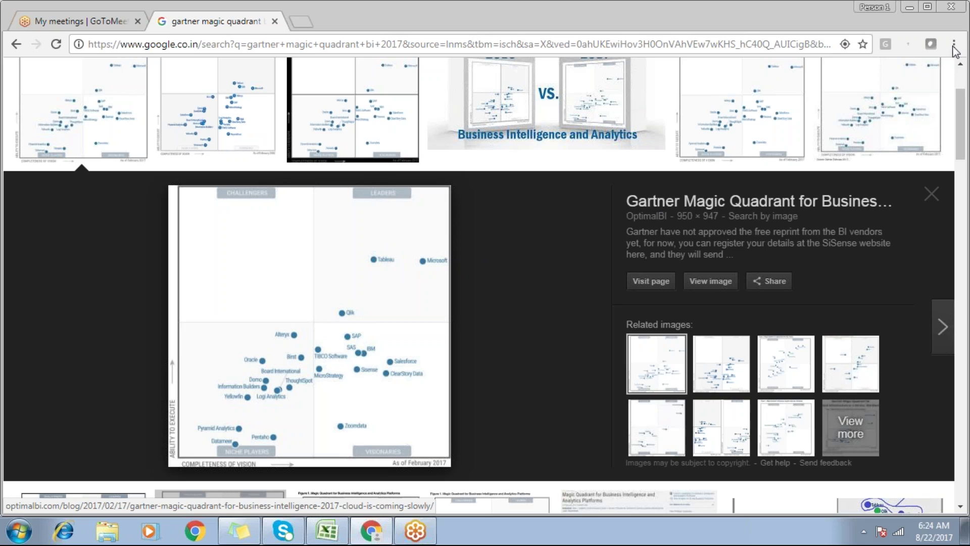
click(932, 195)
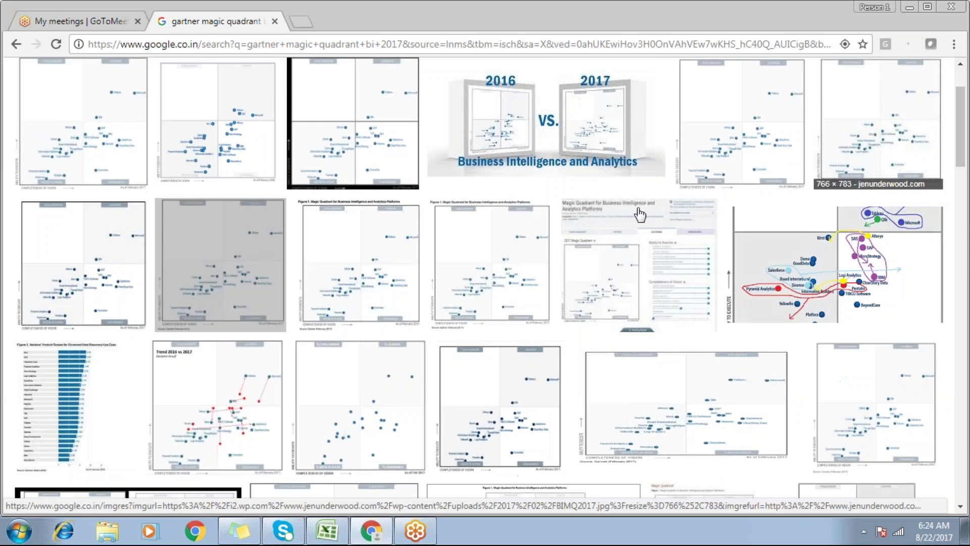
click(226, 130)
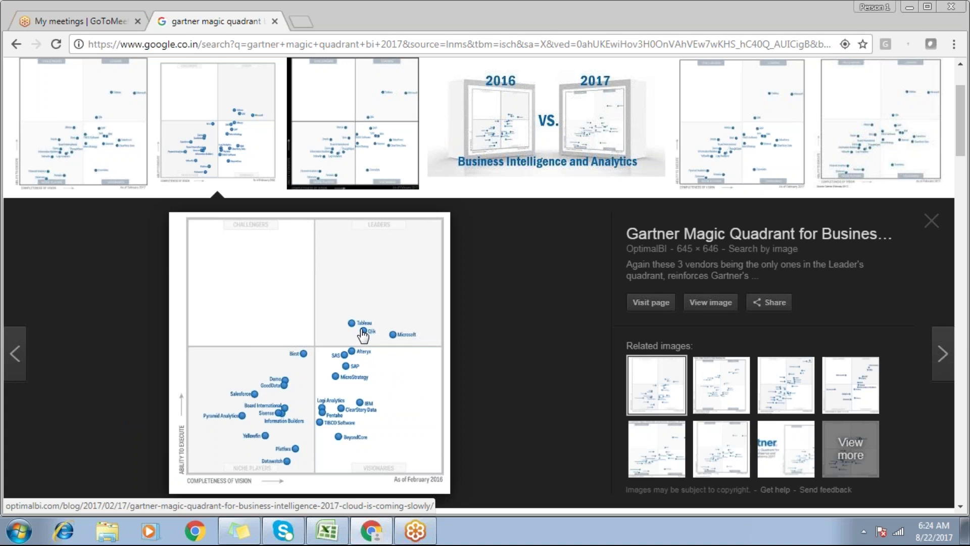
click(932, 223)
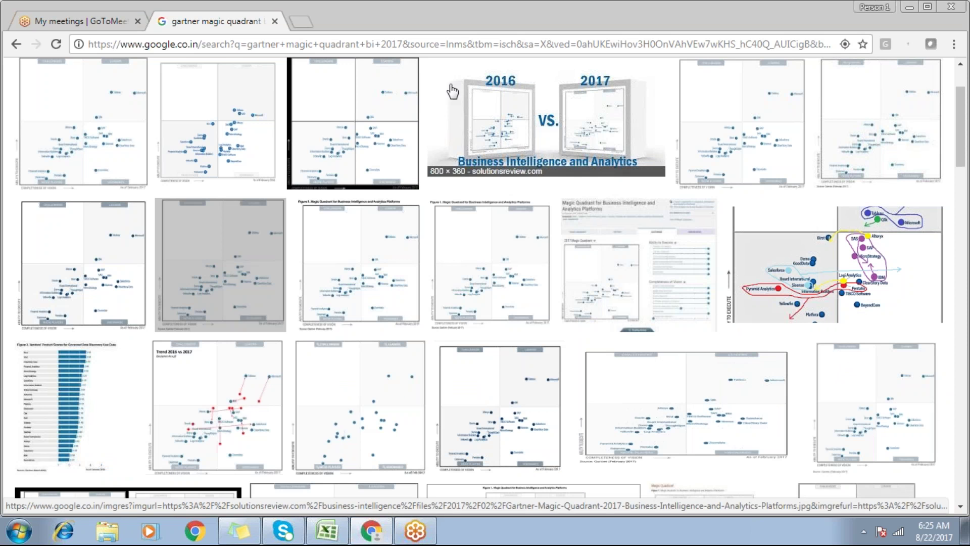
Step: Revisit the Gartner Blog cell in Excel, return to the image results in Chrome and highlight the whole search phrase
click(326, 530)
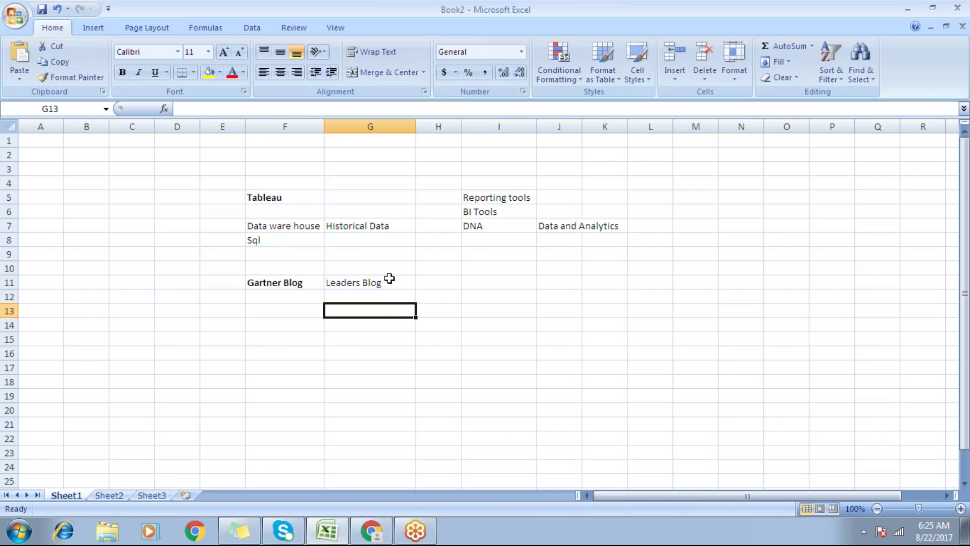
click(289, 283)
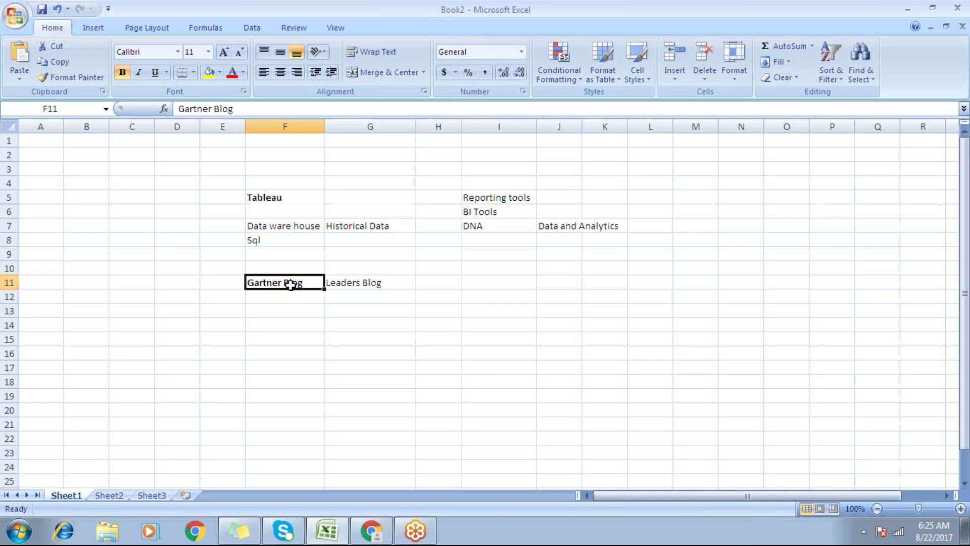
click(371, 531)
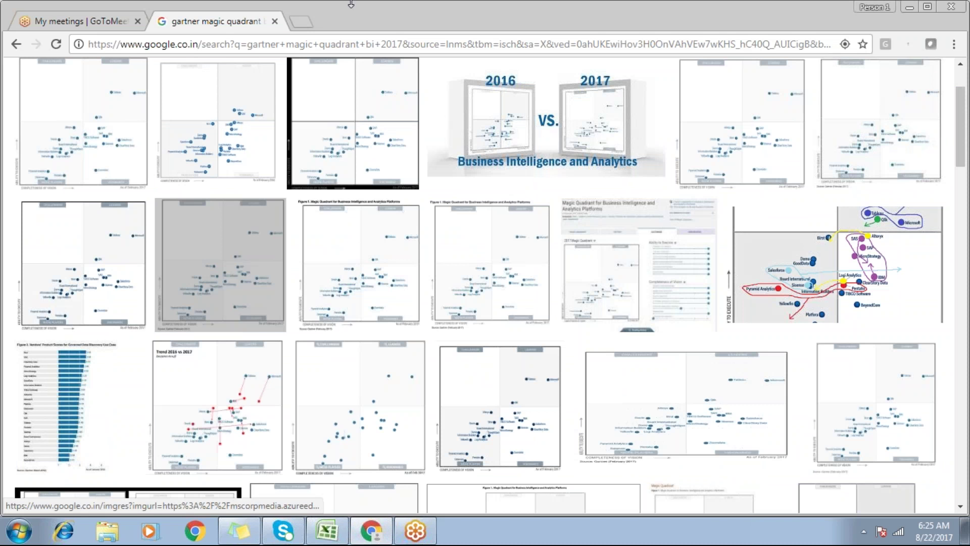
scroll(963, 137, up, 2)
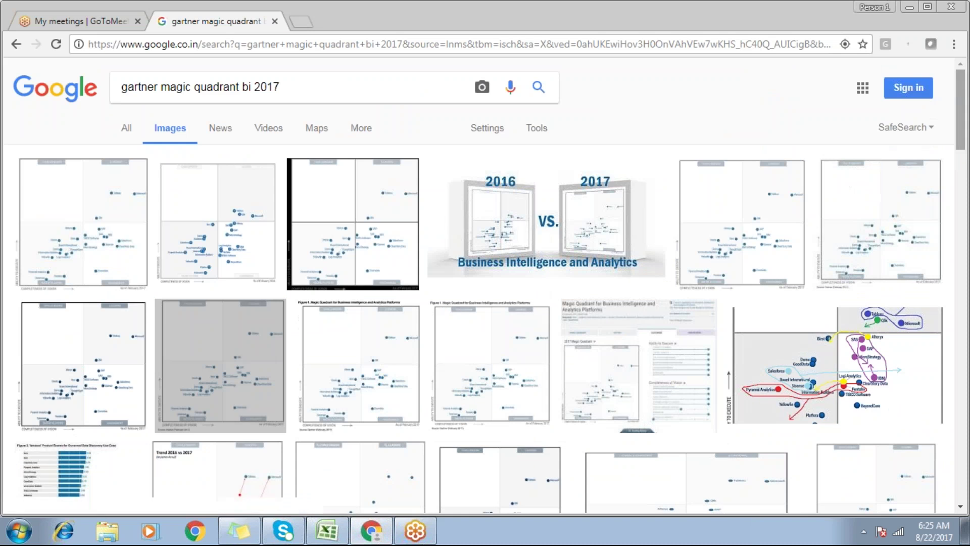
drag(275, 89, 123, 91)
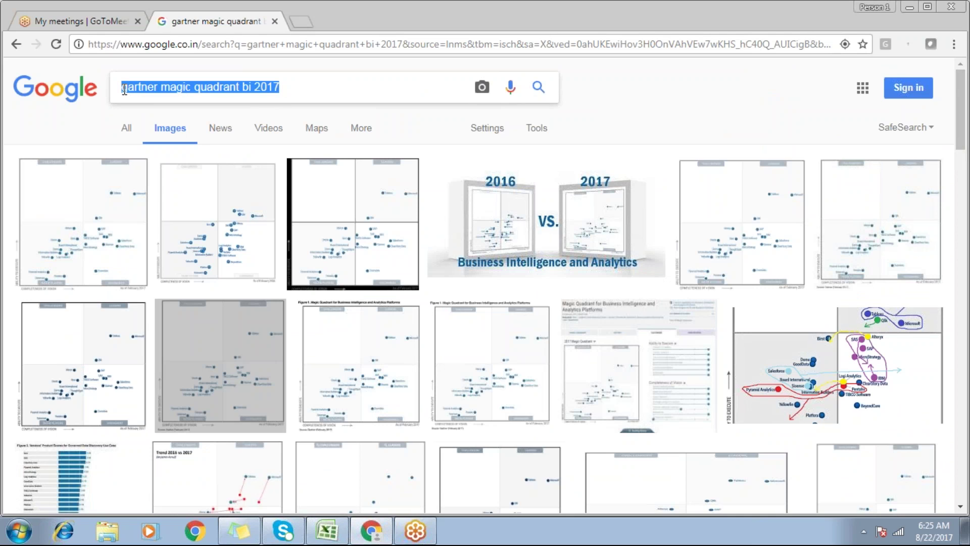
Step: Switch back to Excel and enter "Data Base" in G14 and "Select * From Tablename:" in the cell below it
click(327, 531)
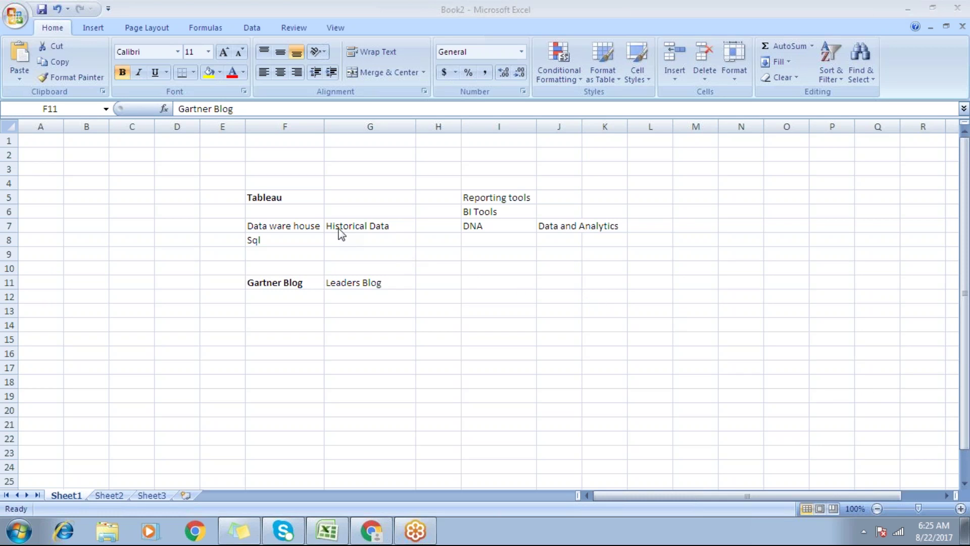
click(286, 200)
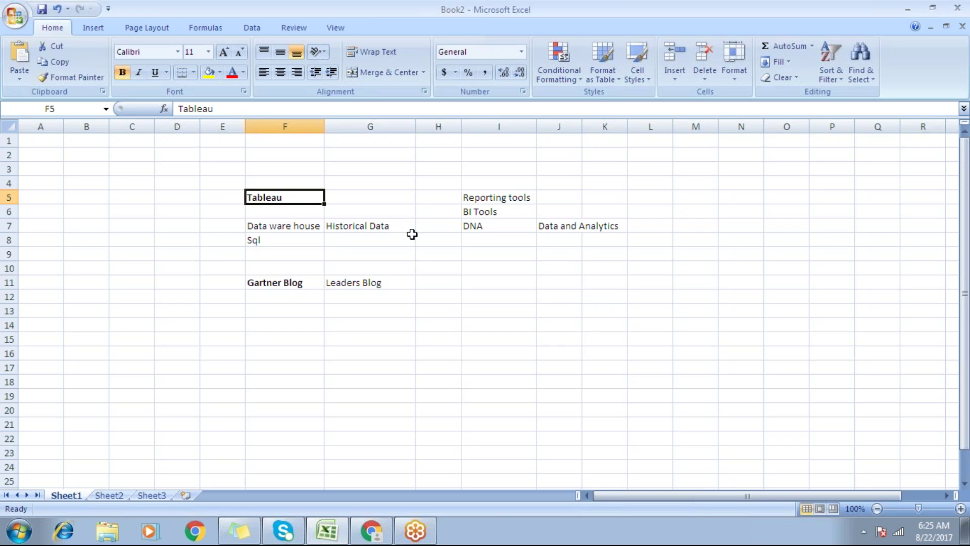
click(296, 224)
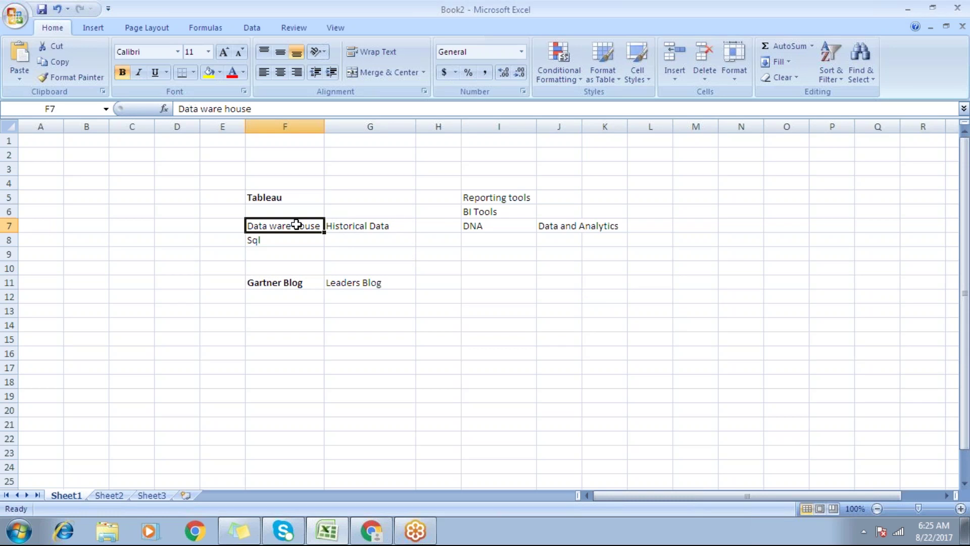
click(357, 226)
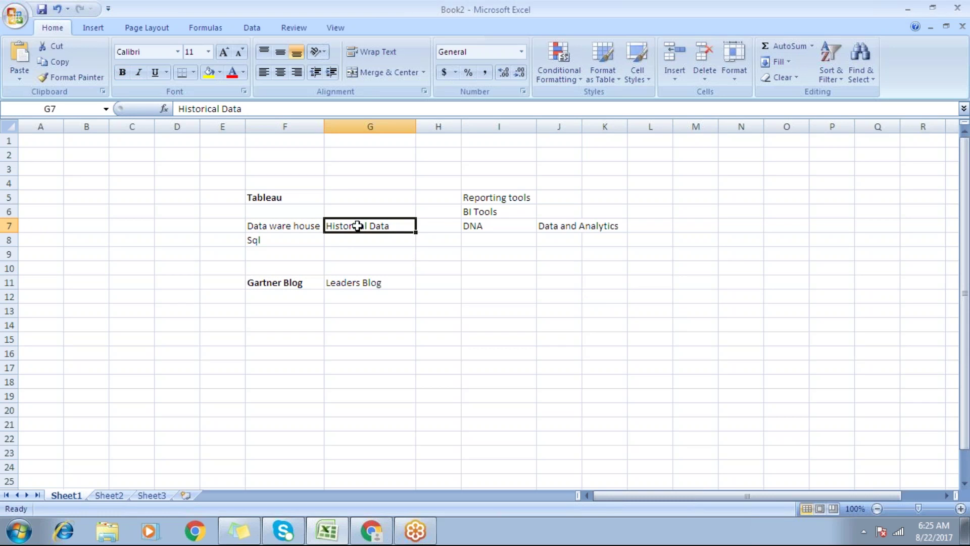
click(344, 330)
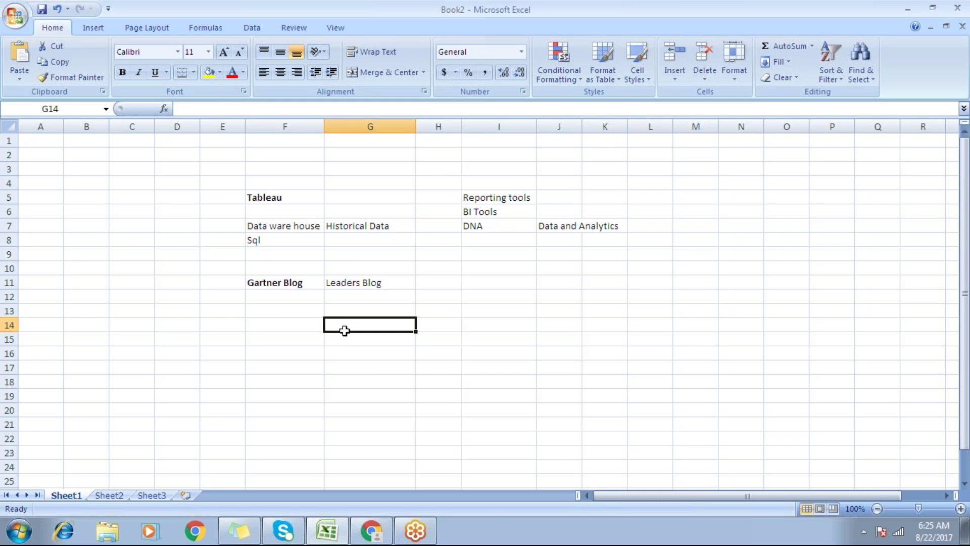
text(Data Base)
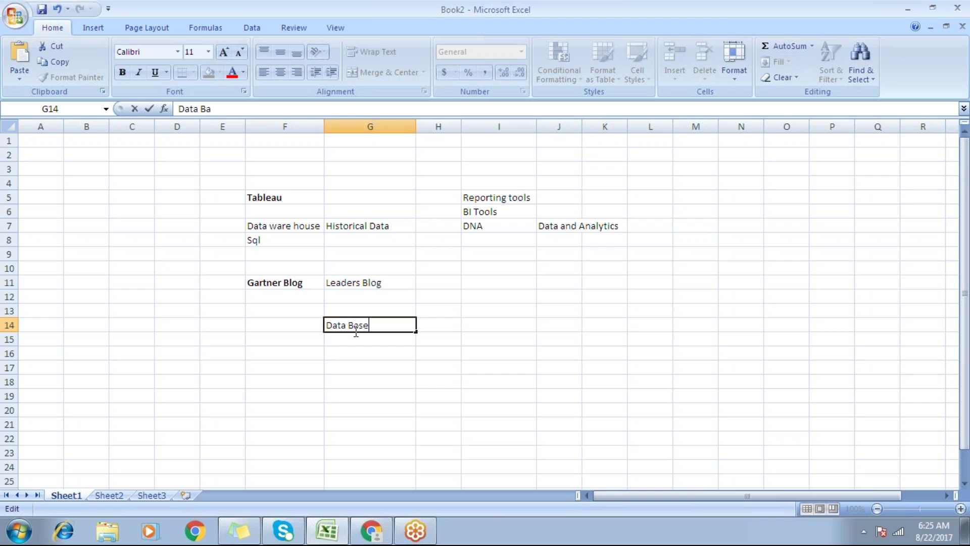
key(Return)
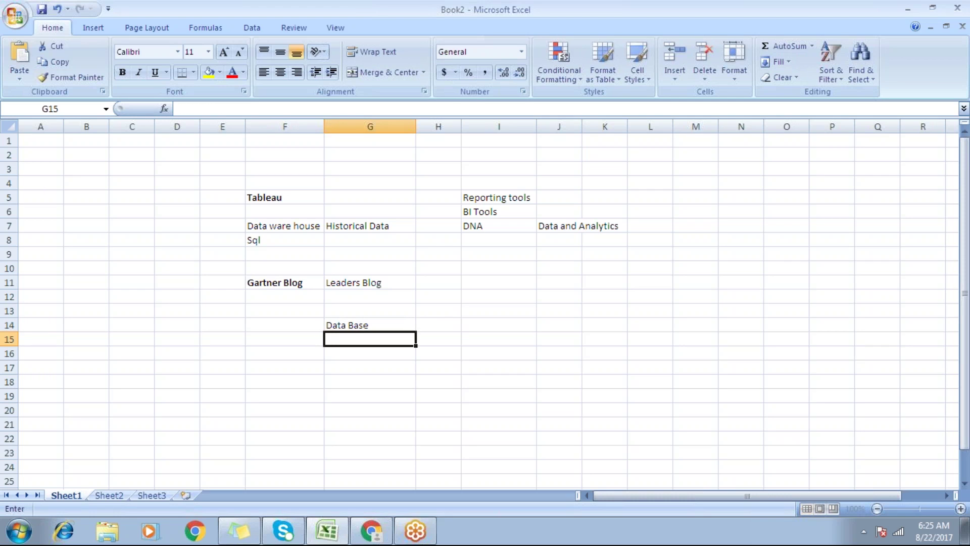
text(Select)
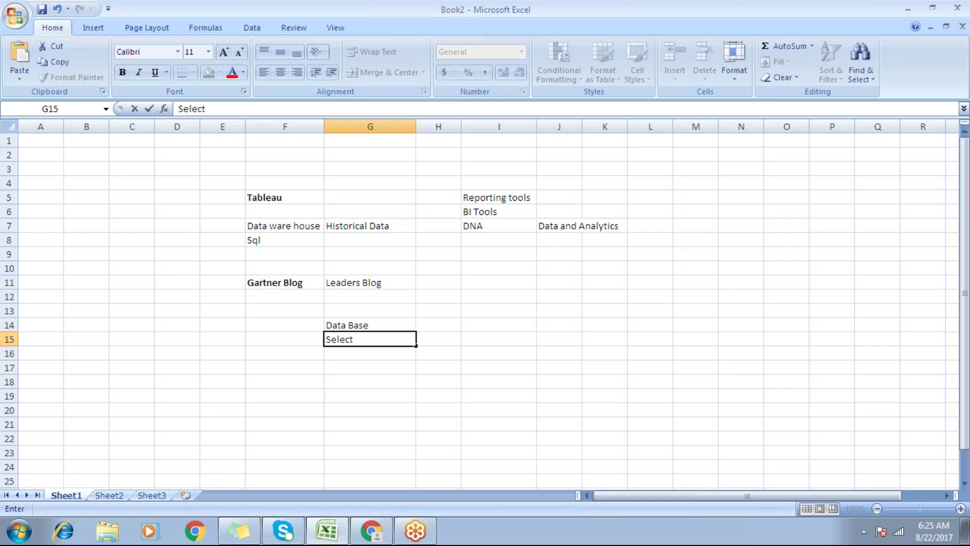
text( * From Tablename:)
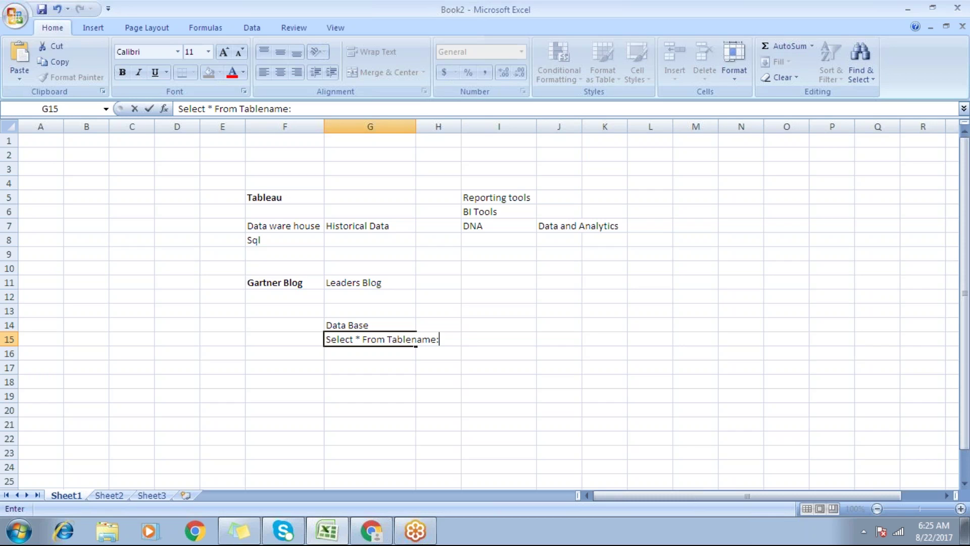
key(Return)
key(Return)
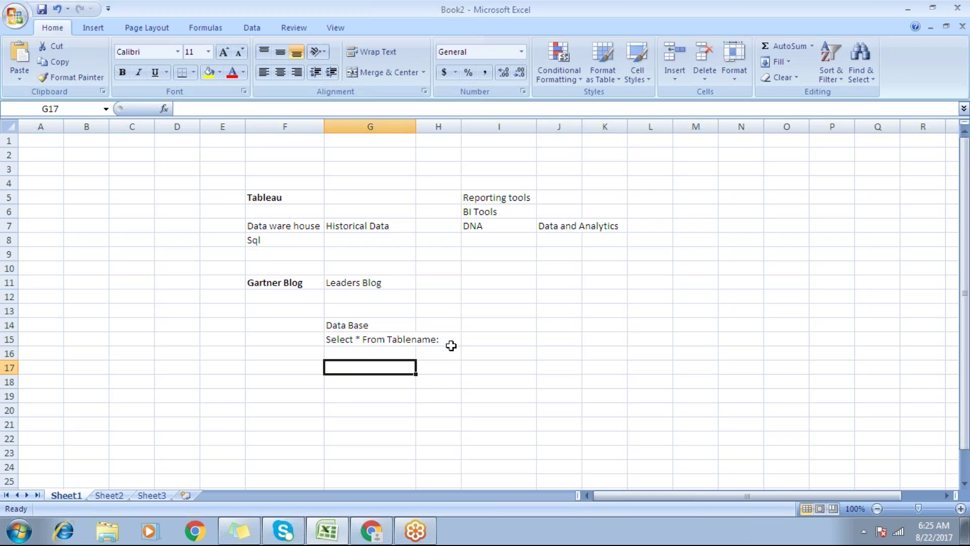
Step: Enter "Dimensions" in G17 and "measures" in G18
text(D)
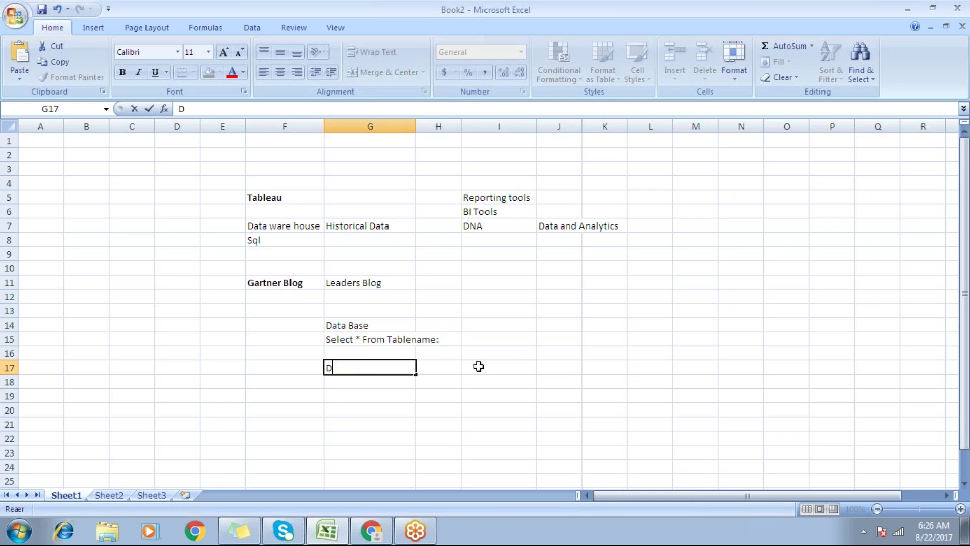
text(imensions)
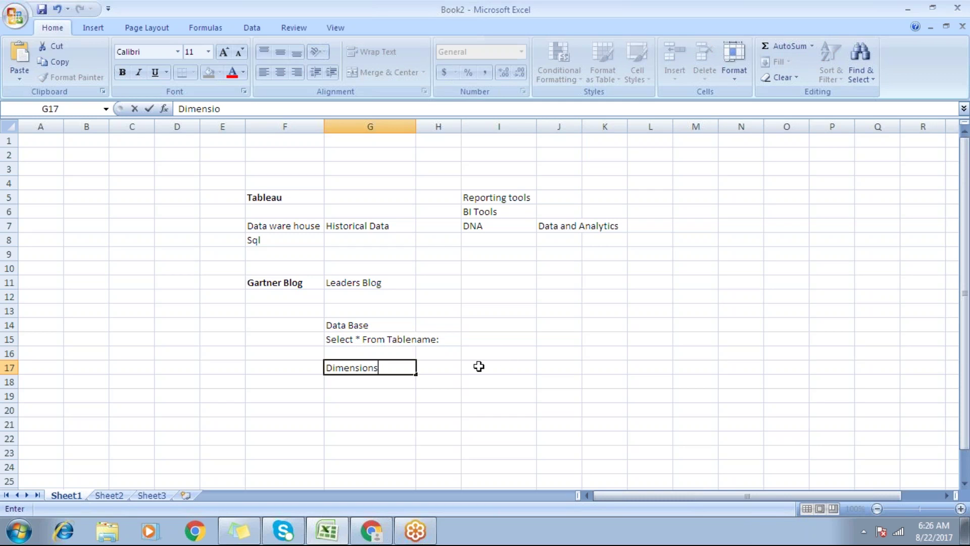
key(Return)
text(mea)
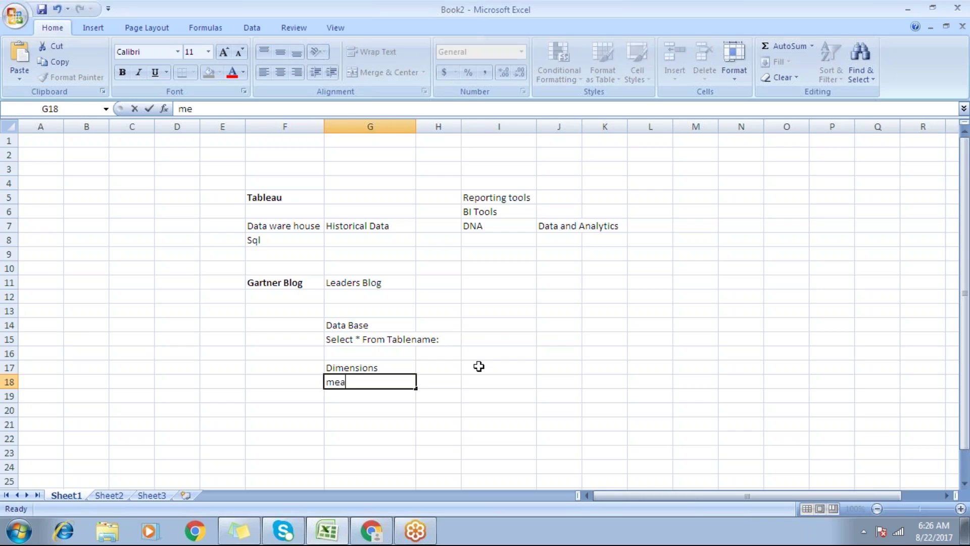
text(sures)
key(Return)
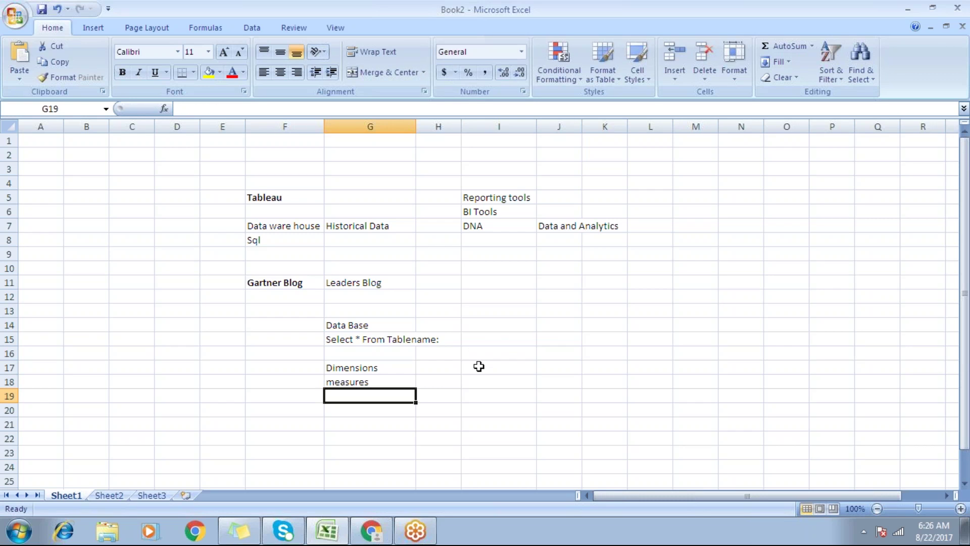
Step: Enter "Attributes" in H17 beside Dimensions, then "Metrics" in H18 and "KPI's" in I18
click(446, 368)
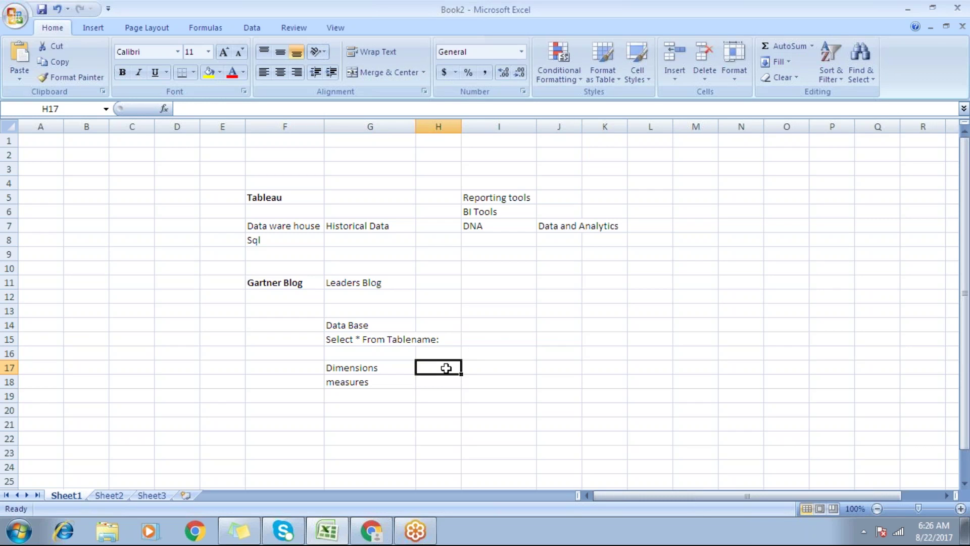
text(Att)
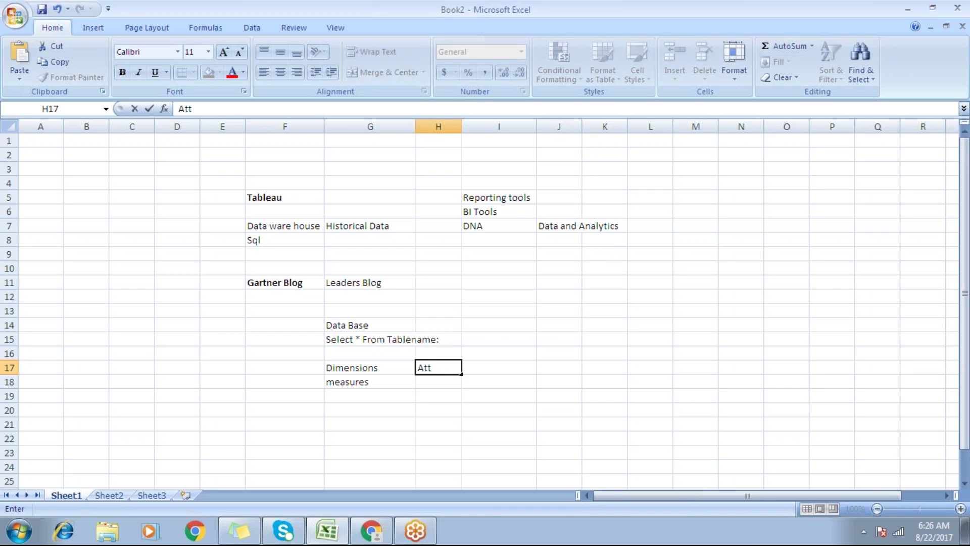
text(ribut)
text(es)
key(Return)
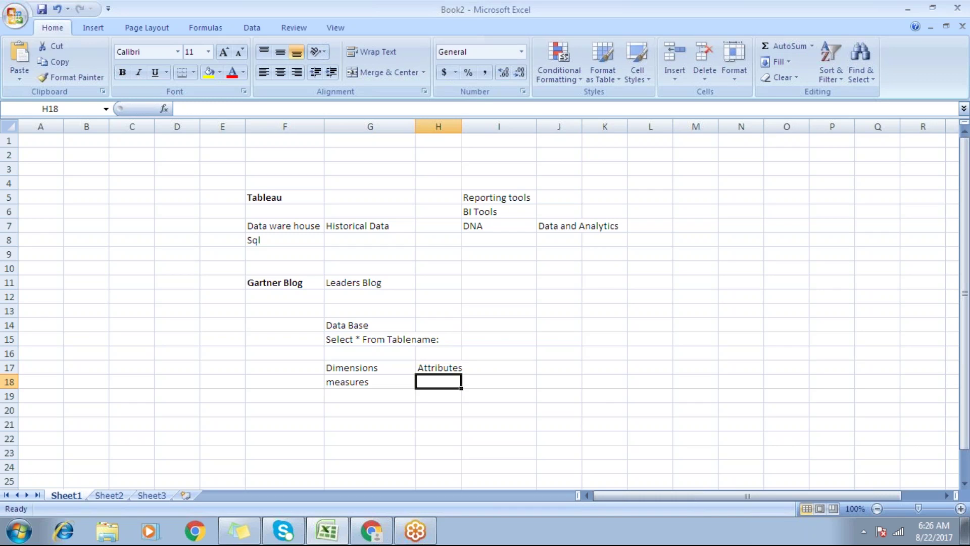
text(Metrics)
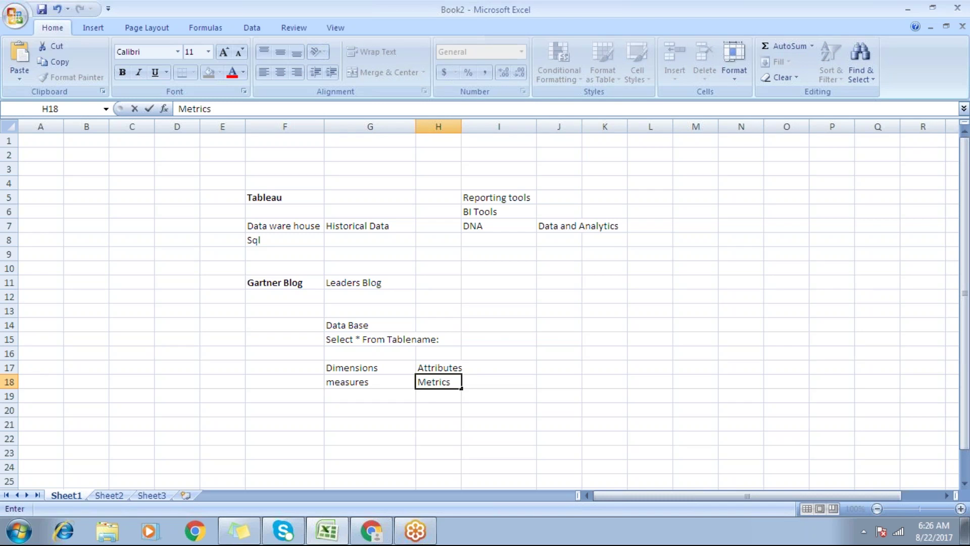
click(499, 382)
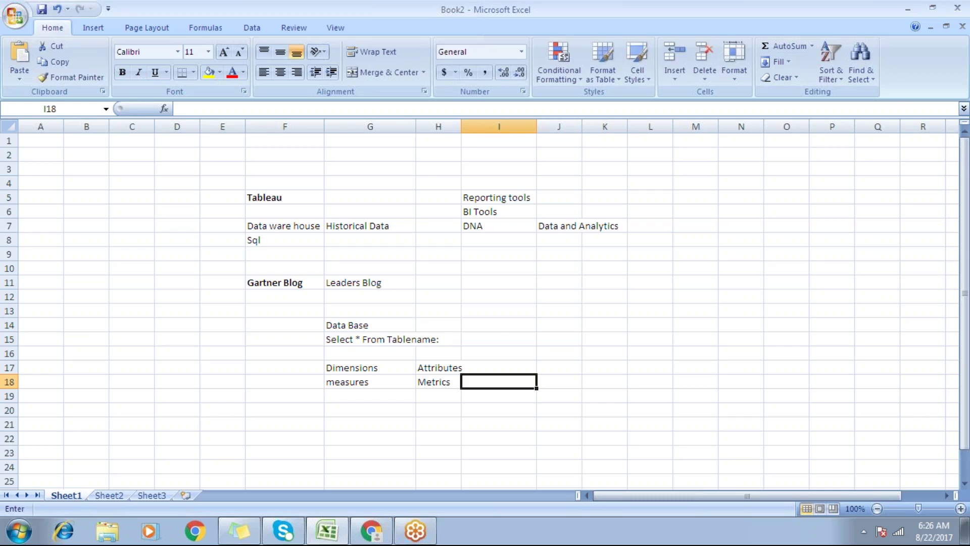
text(KPI's)
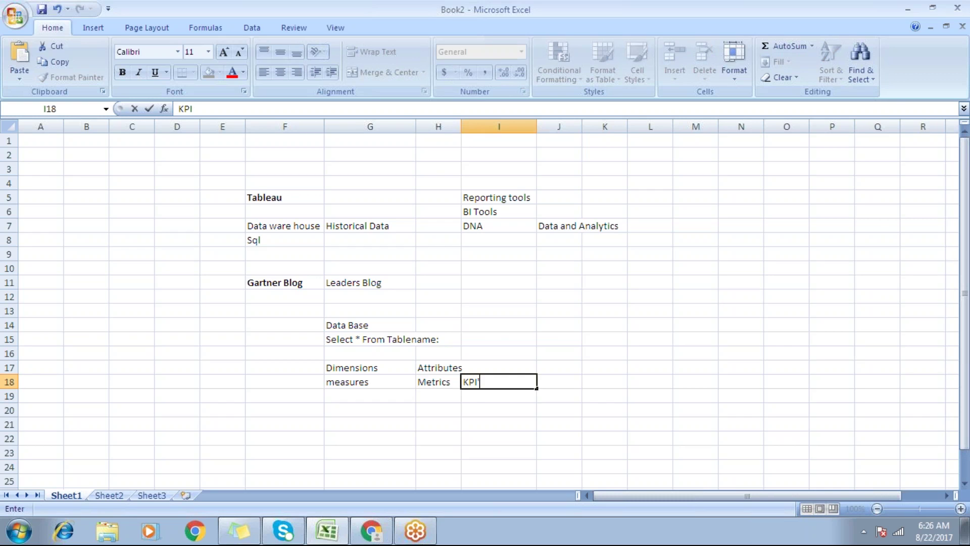
Step: Replace the text in G18 with "Facts" and enter "Measures" in H19
click(344, 366)
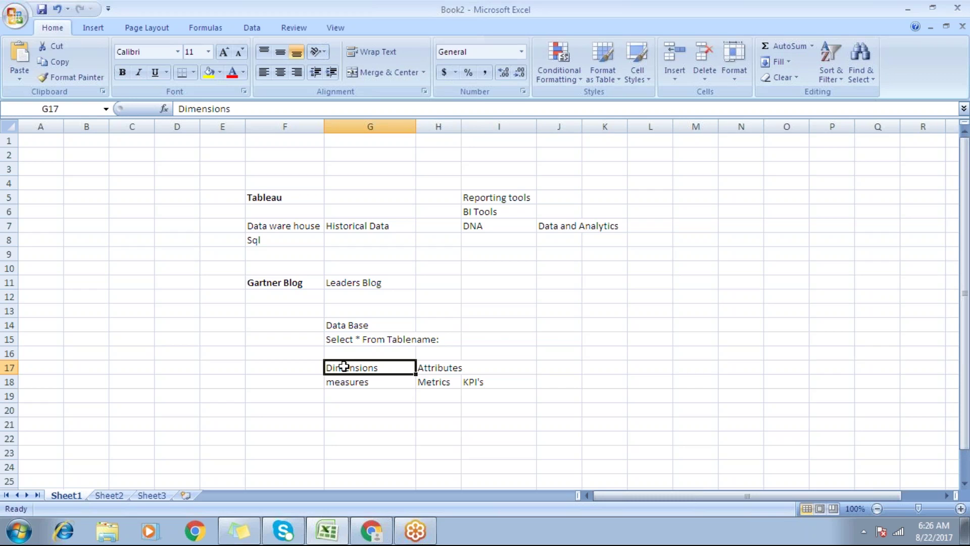
click(343, 380)
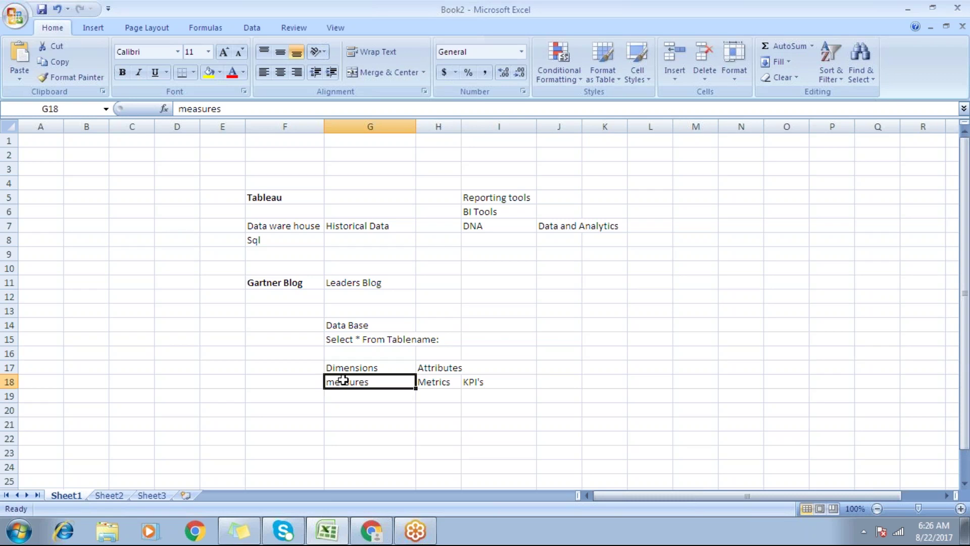
text(Facts)
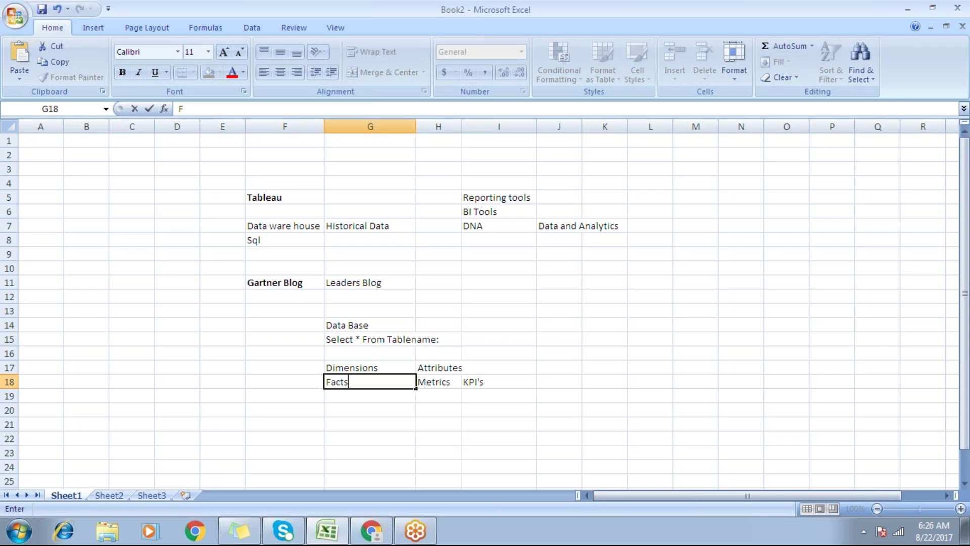
click(442, 394)
text(Measu)
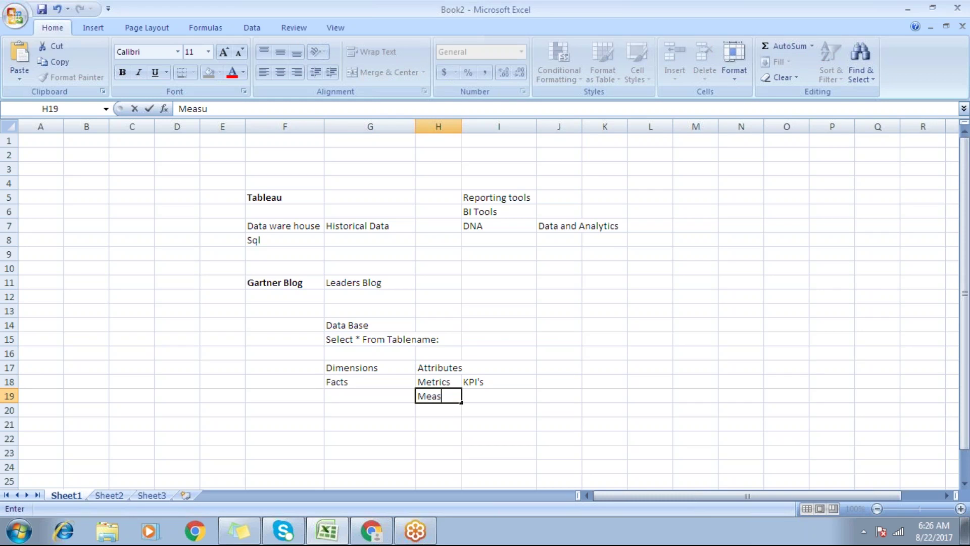
text(res)
Step: Format the Metrics, KPI's and Measures cells in H18:I19 as bold red text
drag(440, 380, 481, 396)
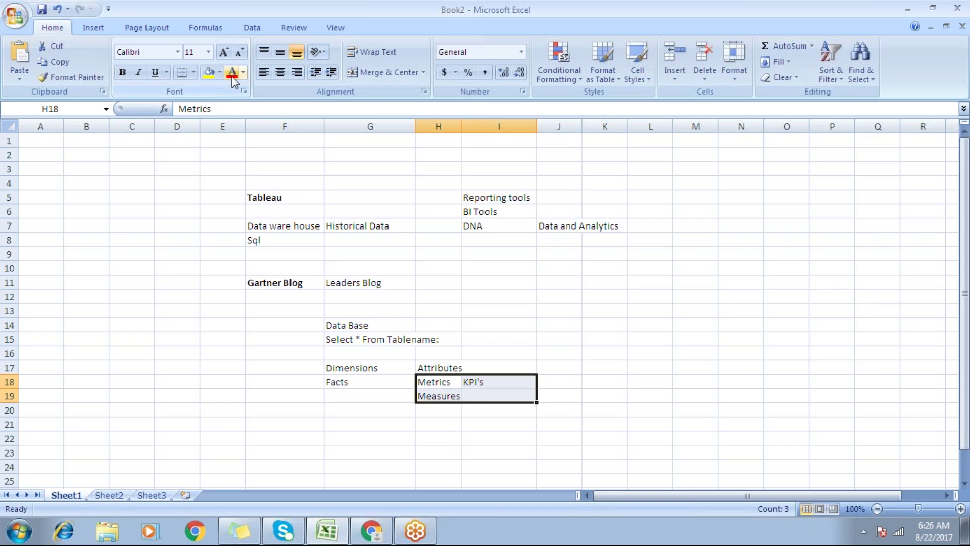
click(122, 72)
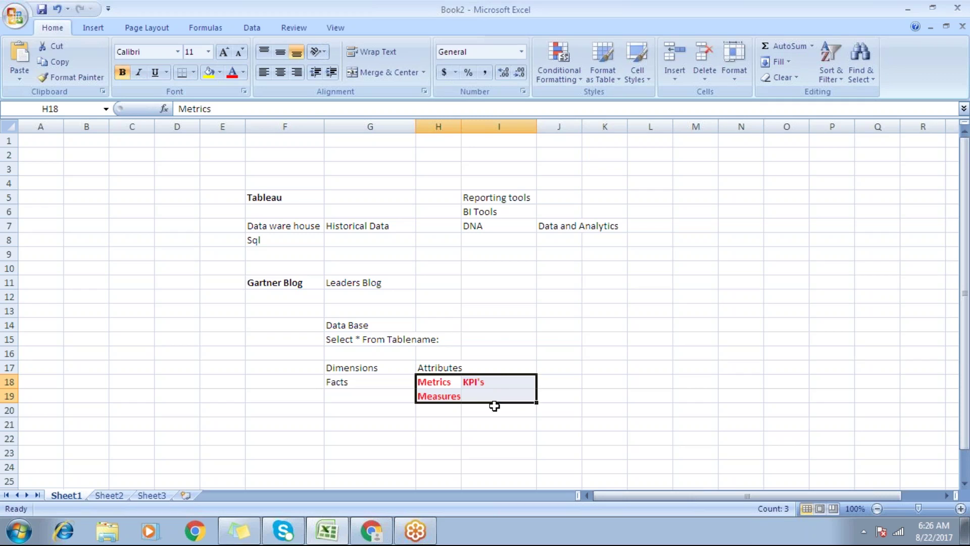
click(498, 380)
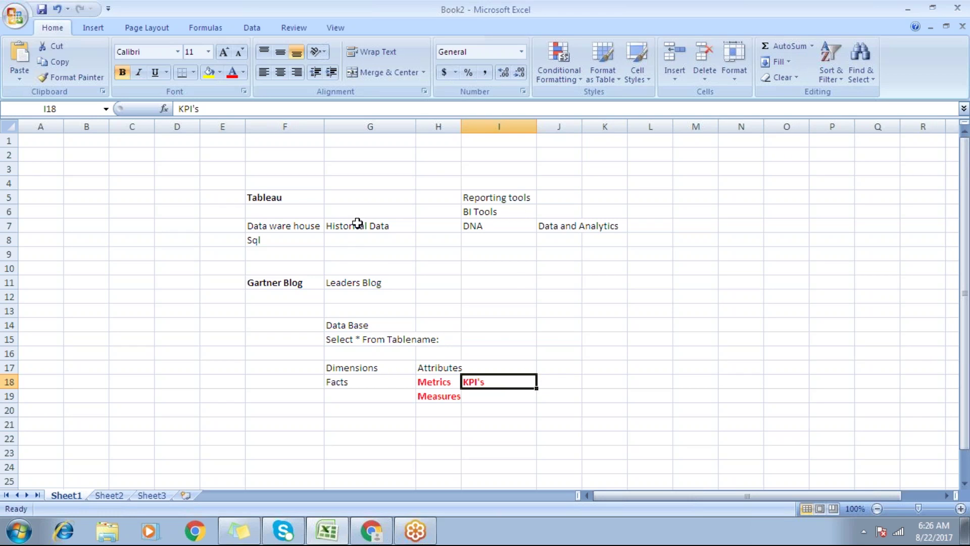
Step: Enter "DB vs DWH" in K10 and "OLTP vs OLAP" in K11, and widen column K to fit the text
click(305, 226)
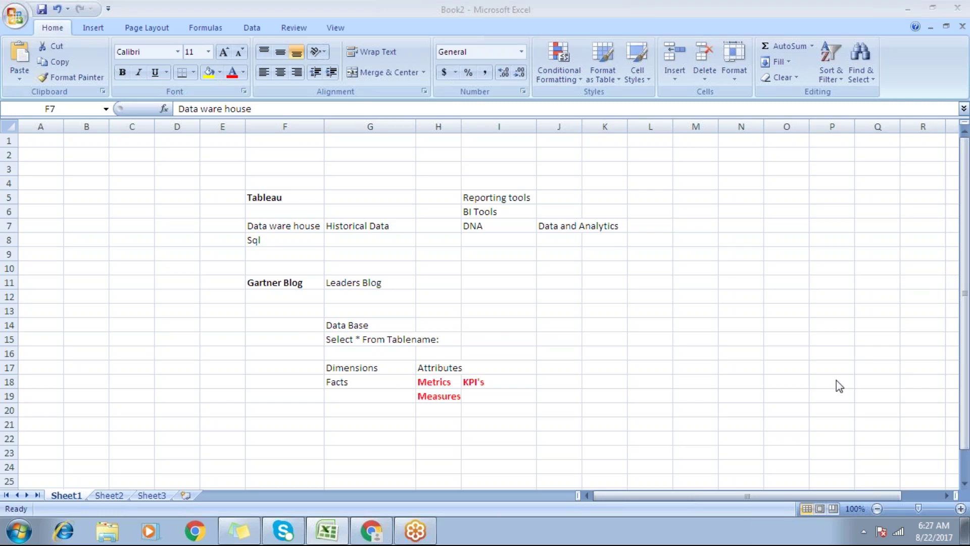
click(290, 226)
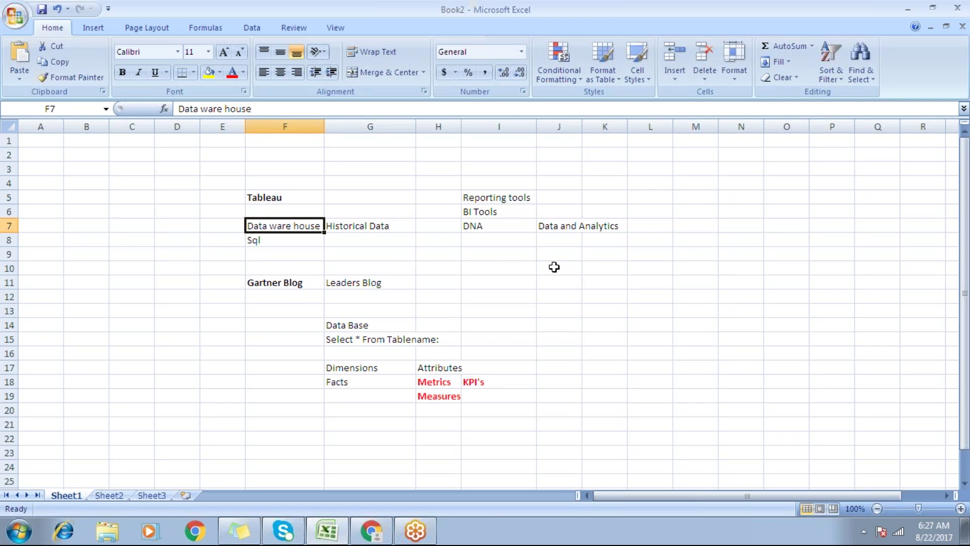
click(612, 269)
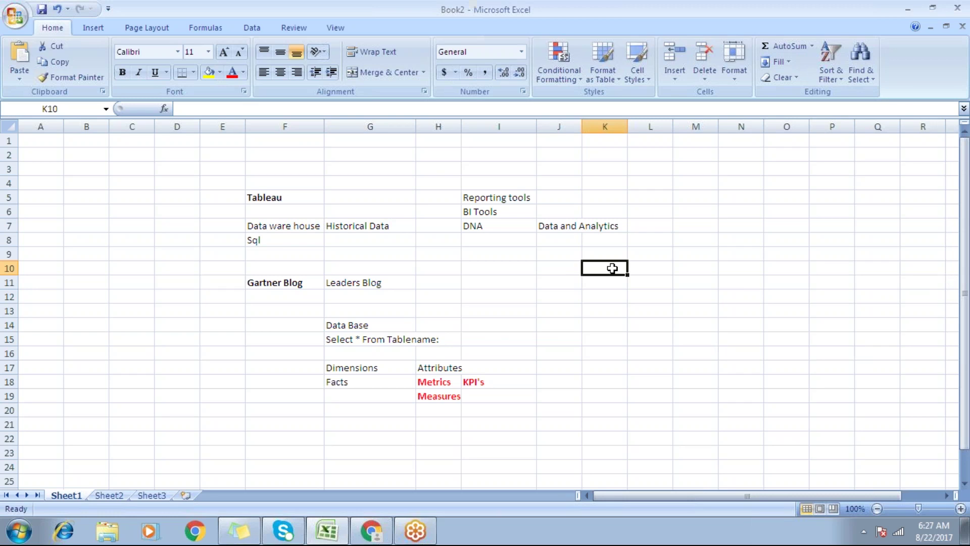
text(DB   vs   DWH)
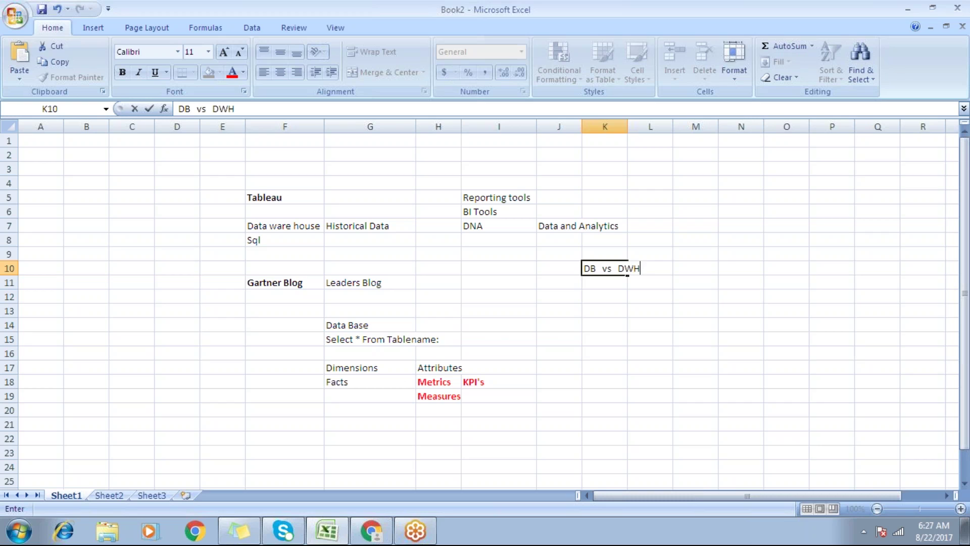
key(Return)
text(OL)
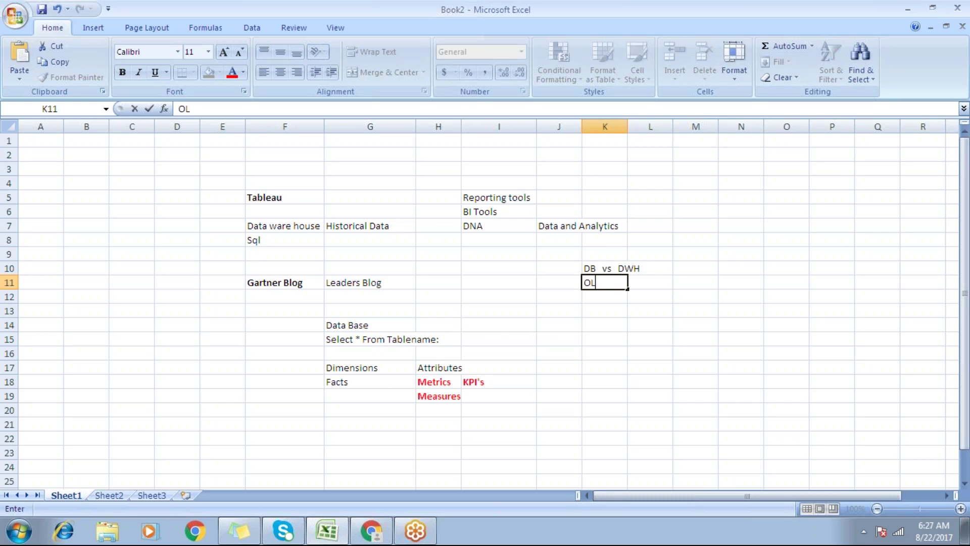
text(TP vs  OLAP)
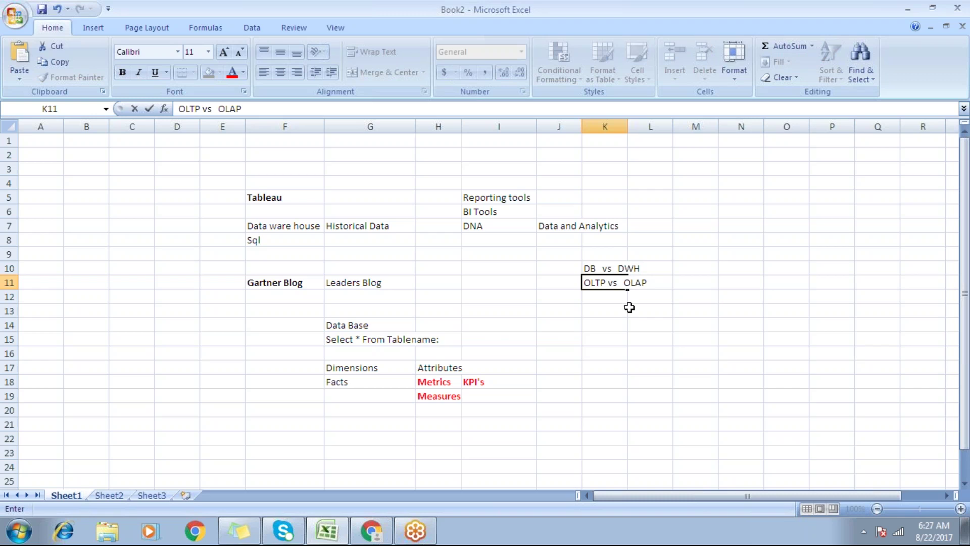
drag(627, 125, 654, 126)
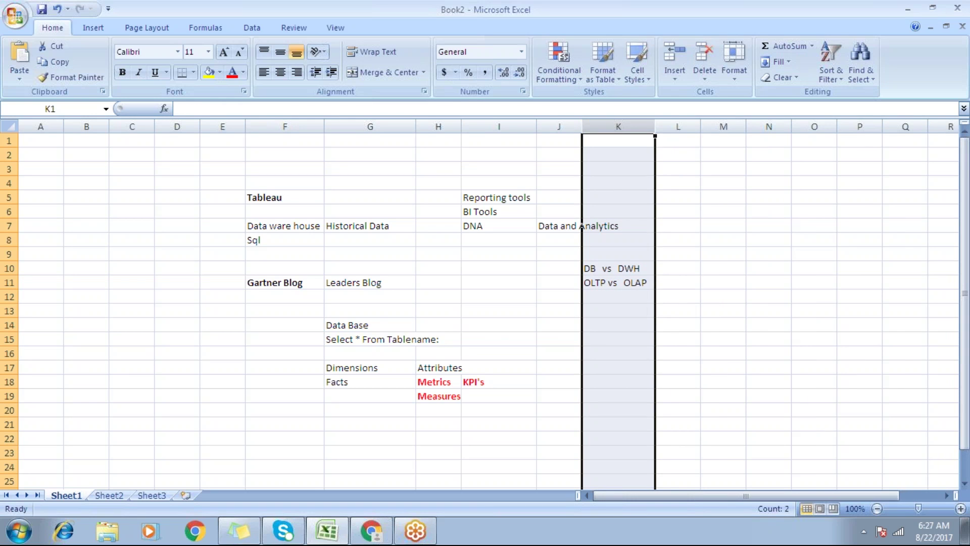
click(697, 199)
Step: Highlight the words OLTP and OLAP in K11 and revisit the Data and Analytics cell, leaving the texts as they are
double_click(602, 282)
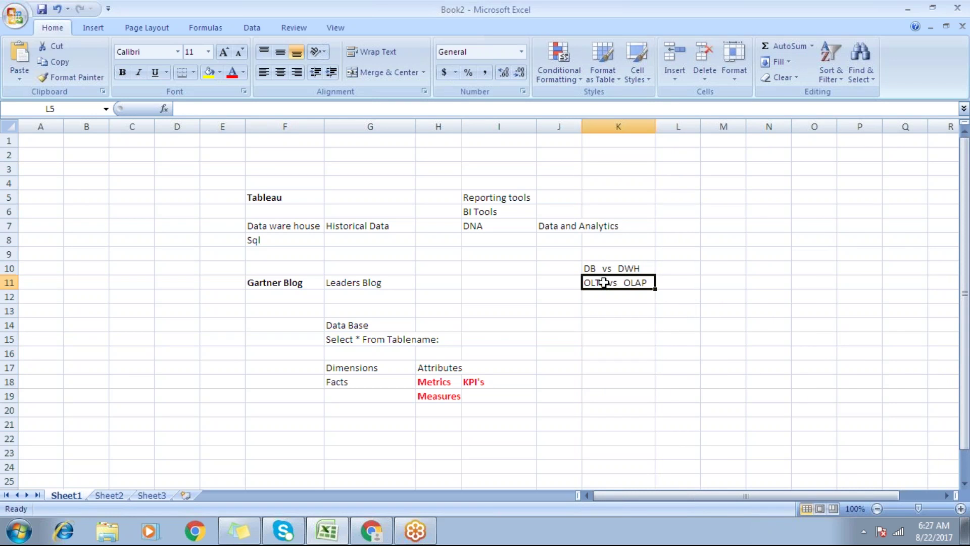
drag(605, 282, 582, 282)
key(Return)
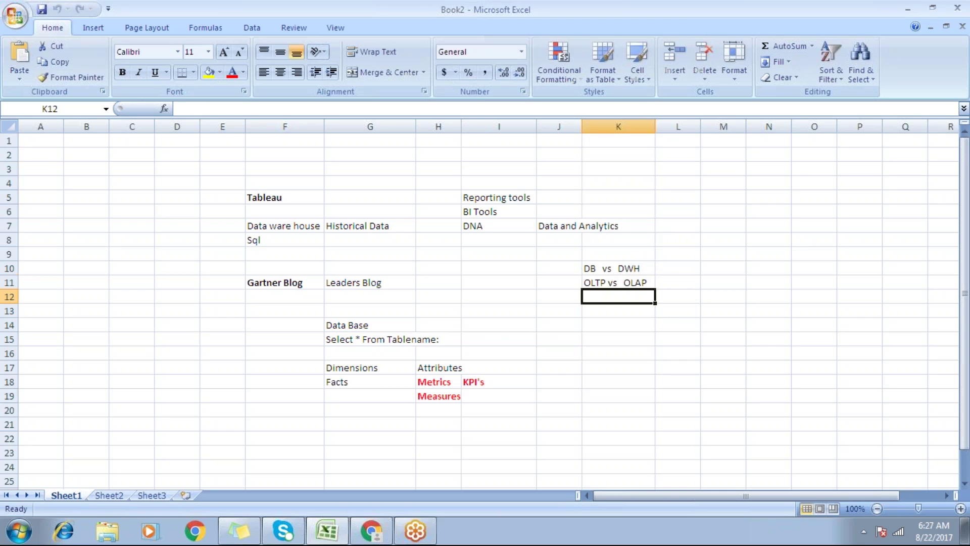
double_click(648, 282)
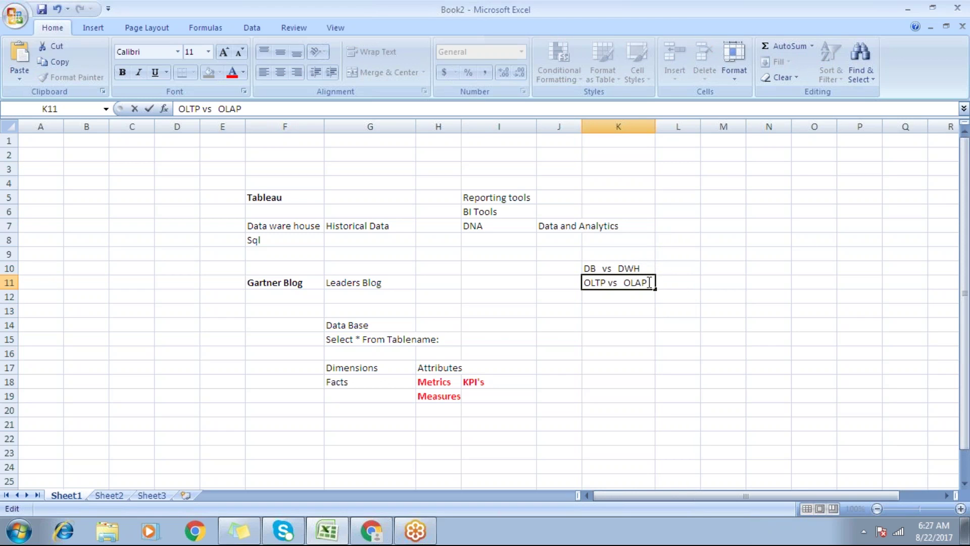
drag(649, 282, 626, 283)
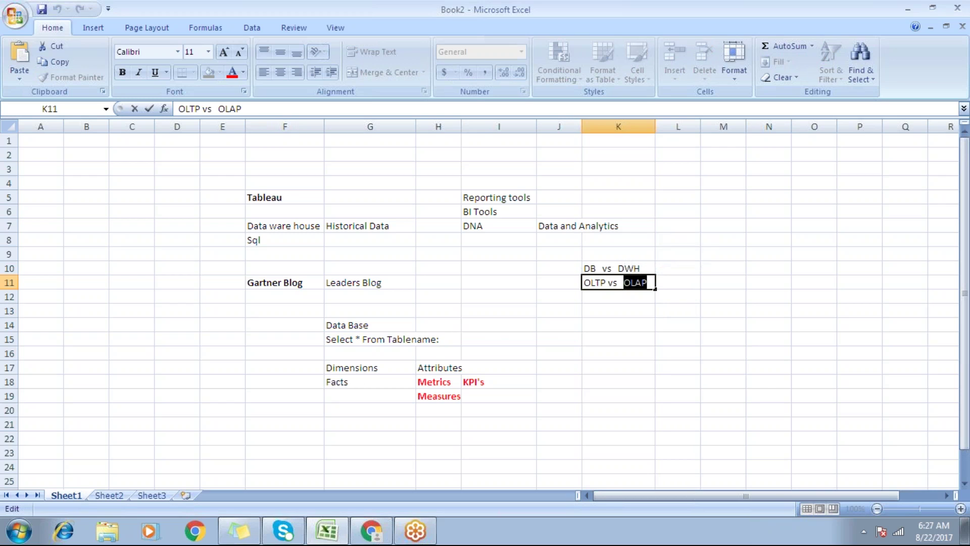
click(676, 282)
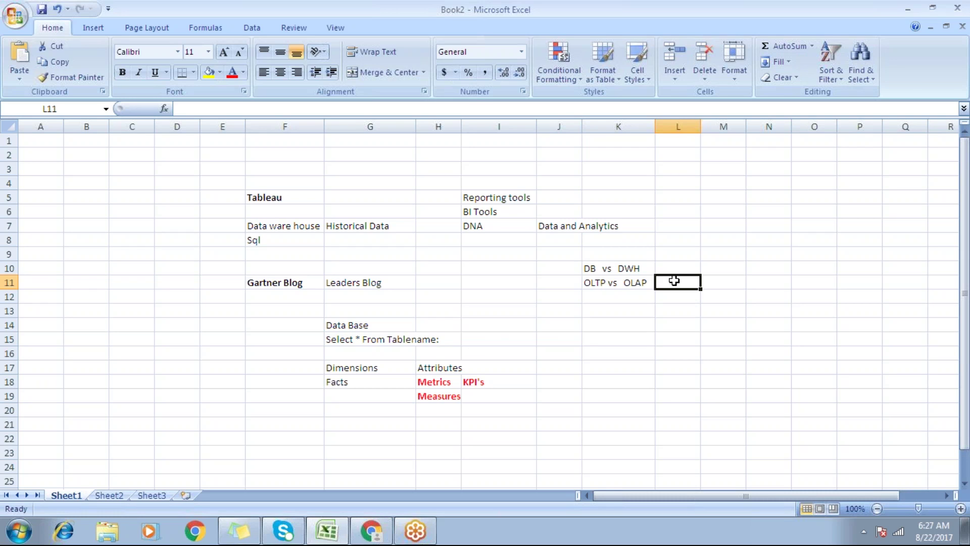
double_click(578, 227)
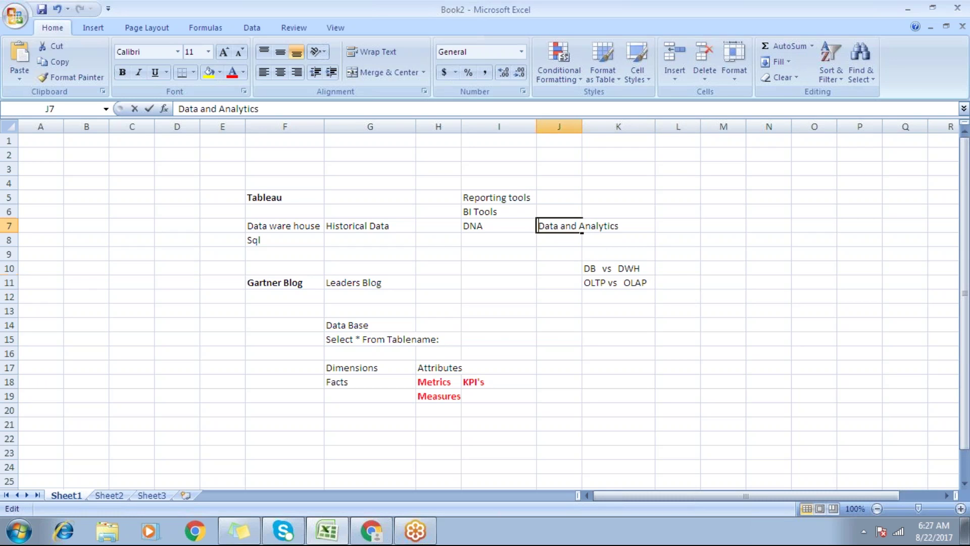
click(566, 227)
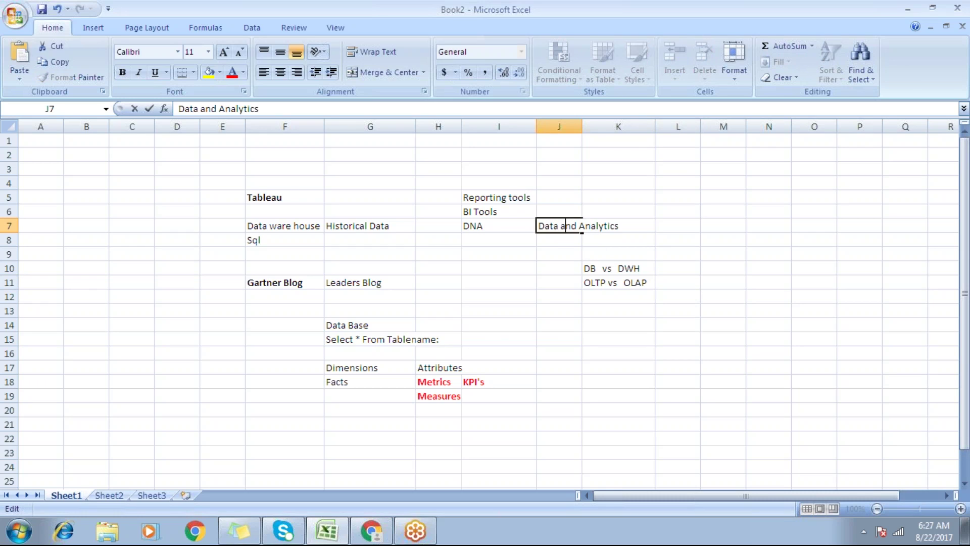
click(666, 286)
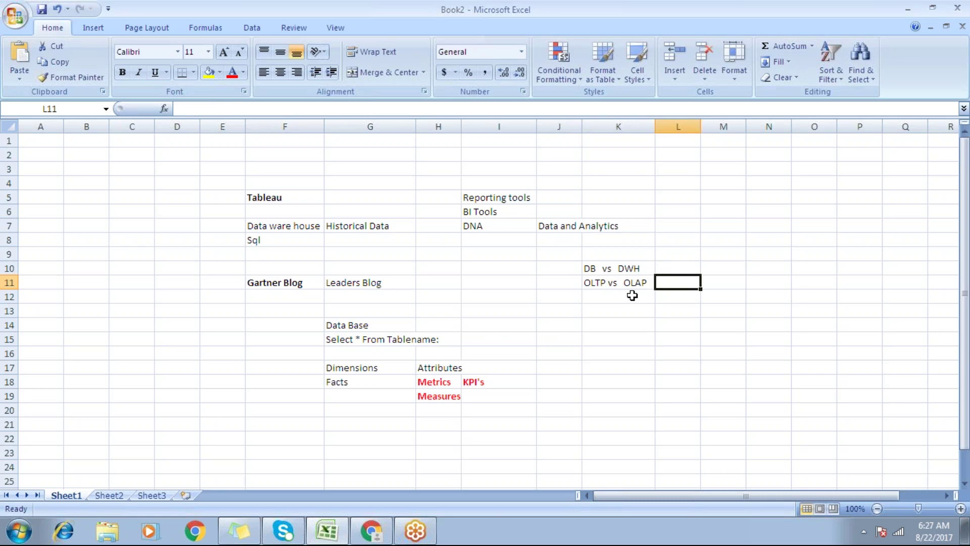
Step: Enter "Dimension" in K13 and "Fact" in K14, and select both cells
click(600, 312)
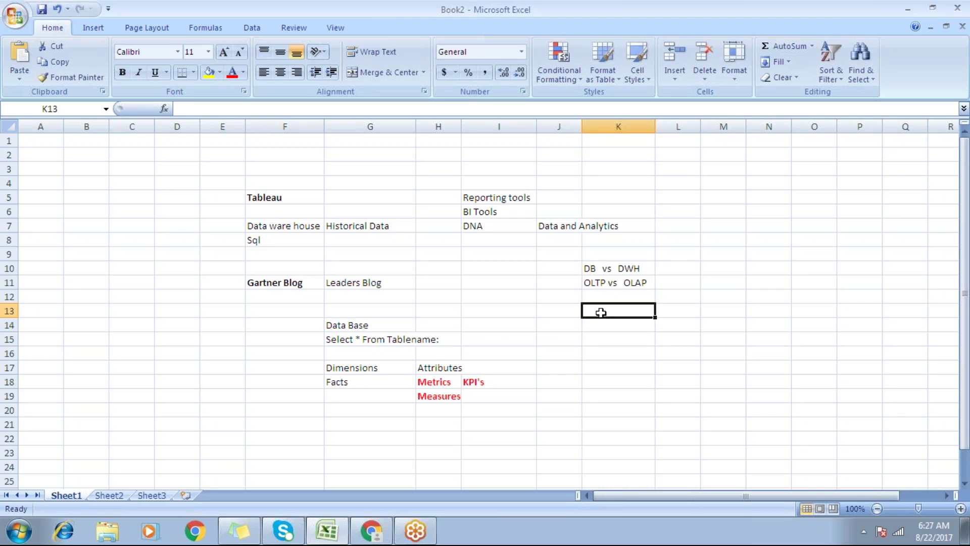
text(Dimension)
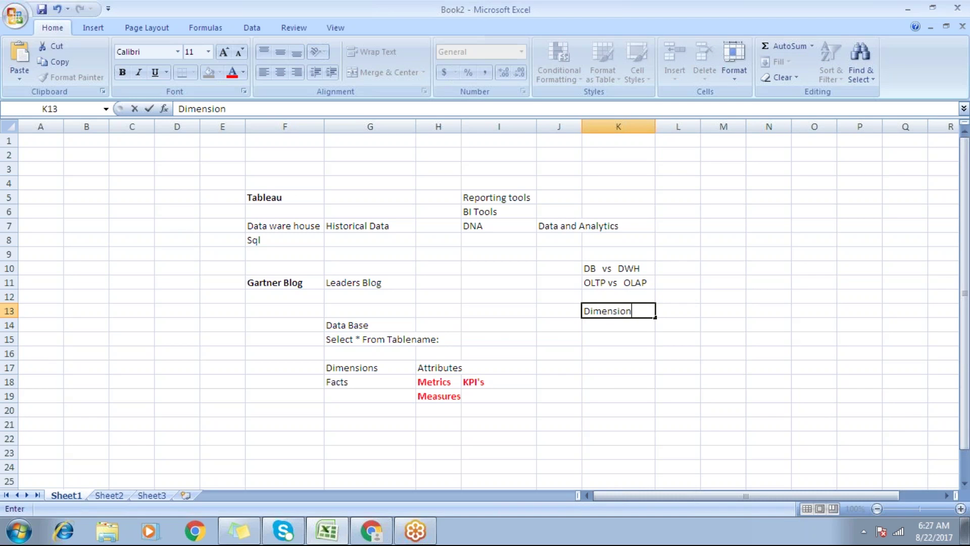
key(Return)
text(Fact)
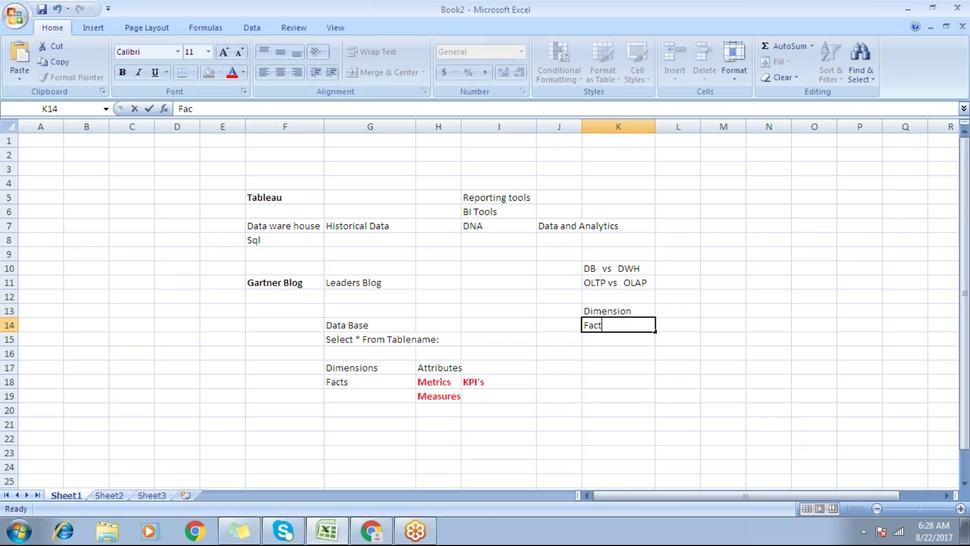
key(Return)
drag(601, 310, 601, 324)
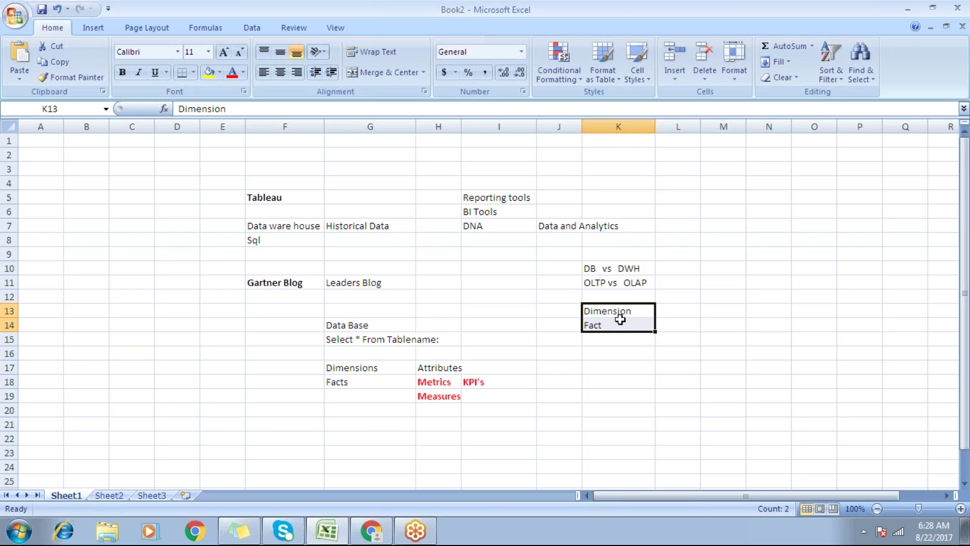
Step: Enter the examples "Emp Name" in L13 beside Dimension and "Sales" in L14 beside Fact
click(672, 311)
text(E)
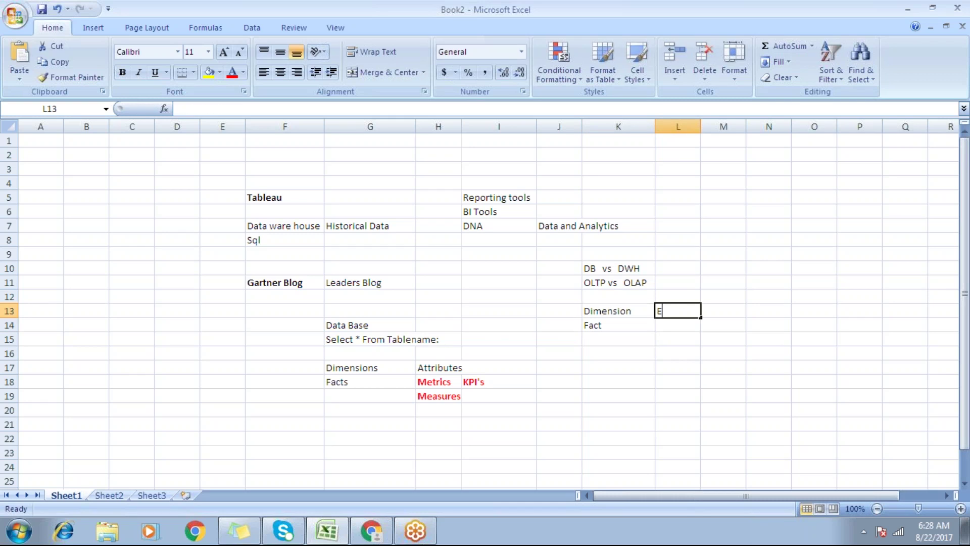
text(mp Name)
key(Return)
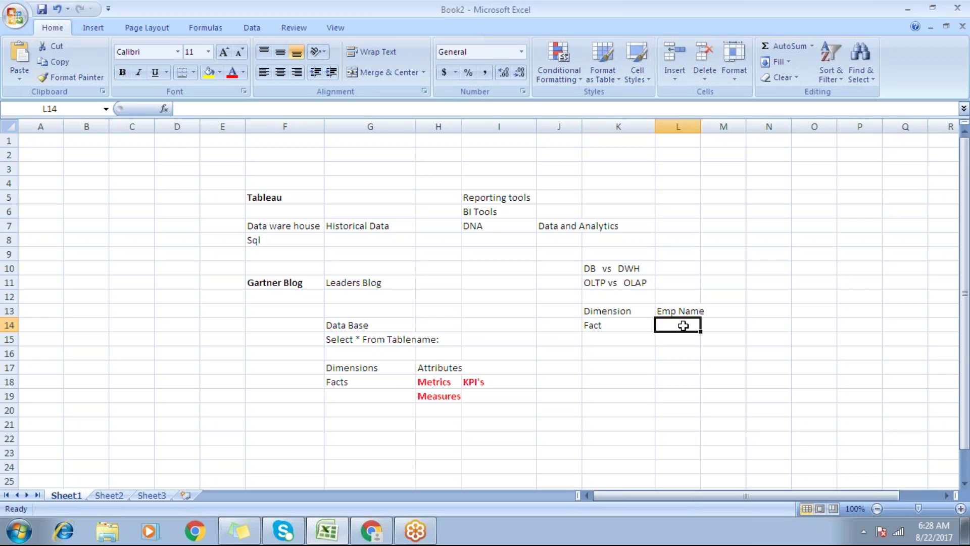
text(Sales)
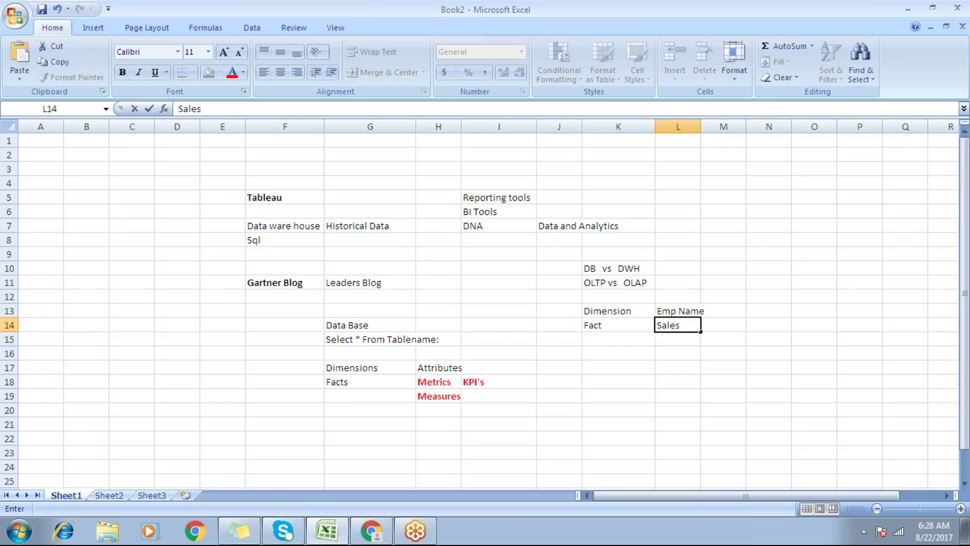
Step: Replace the example beside Fact in L14 with "Salary"
key(Tab)
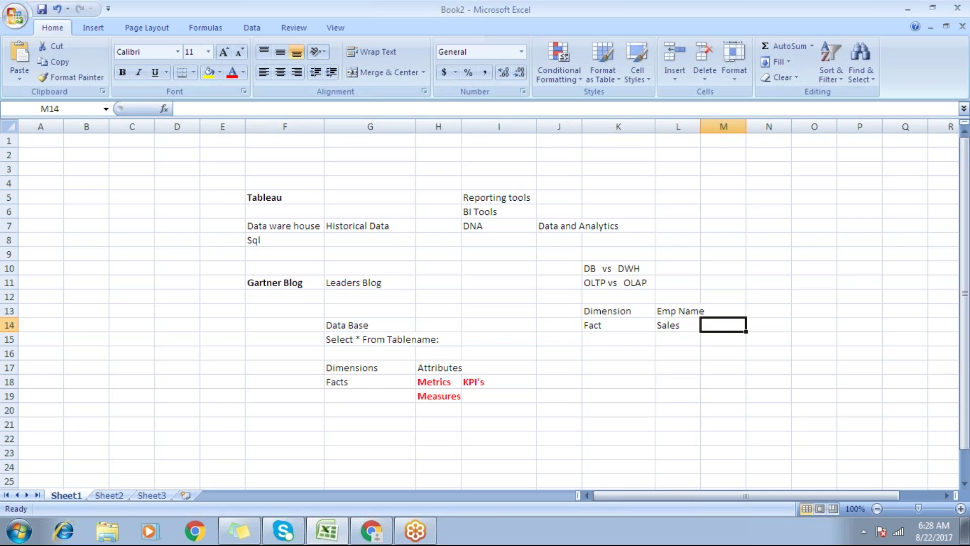
click(677, 325)
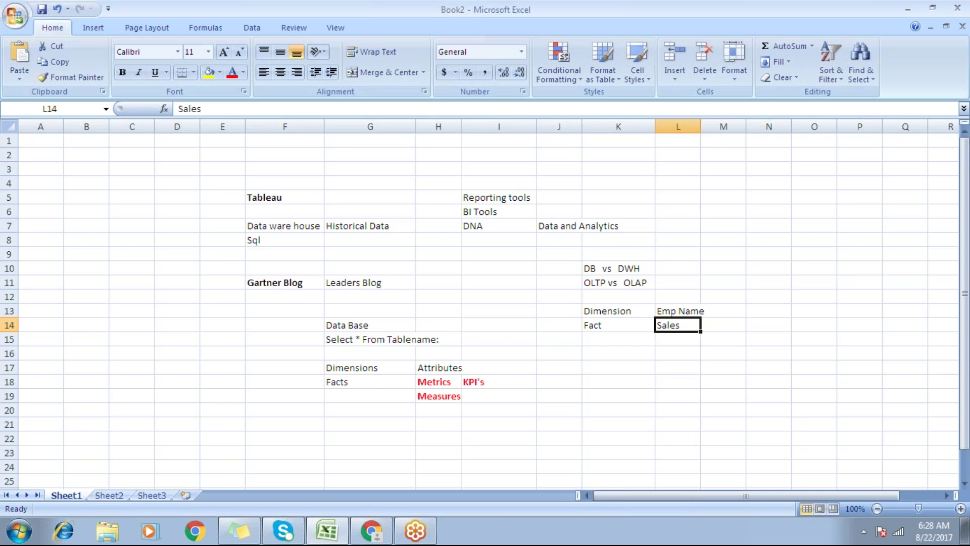
text(Salary)
key(Return)
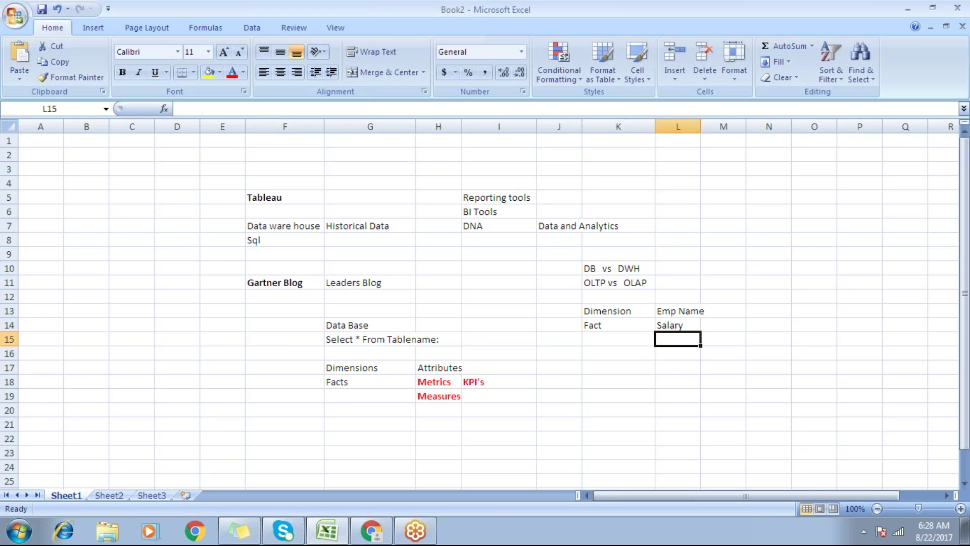
click(670, 310)
click(609, 325)
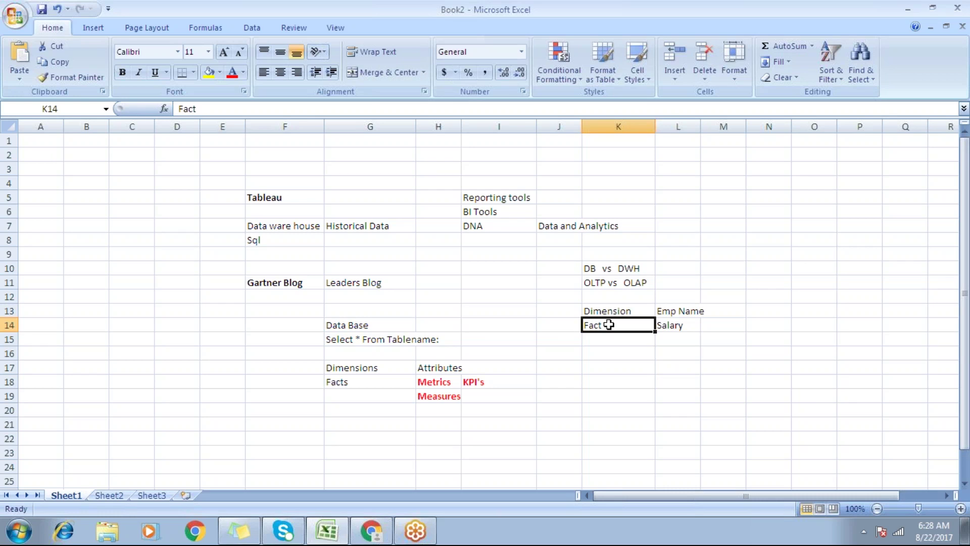
Step: List the characteristics of a fact below the examples: "Numerca lvalue" in K16, "Aggregated" in K17 and "Impacts on the business" in K18
click(611, 358)
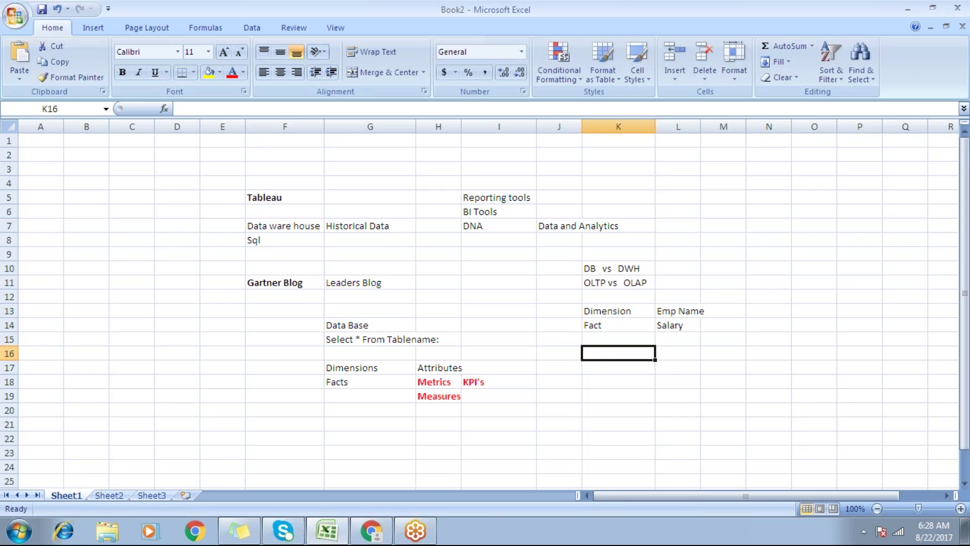
text(Numercalvalue)
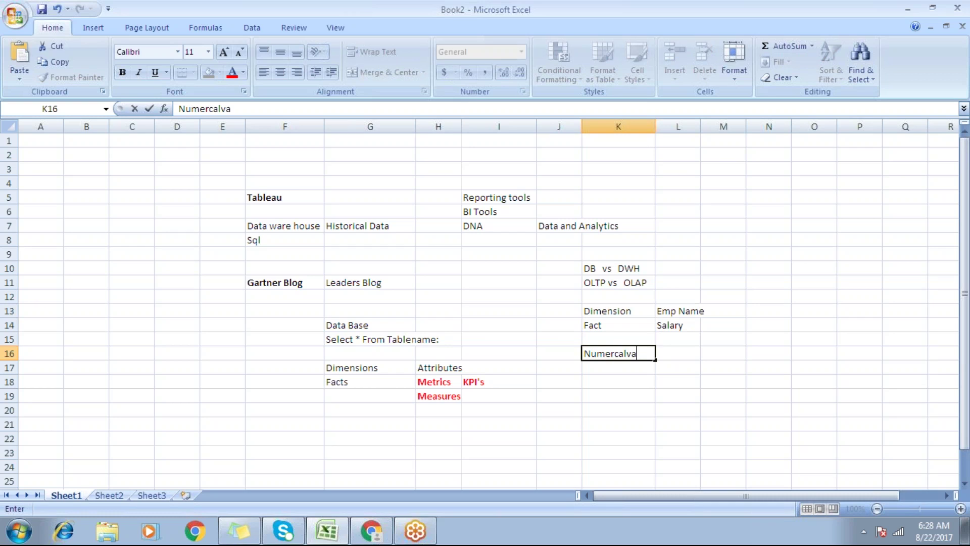
click(625, 353)
key(Return)
text(Aggr)
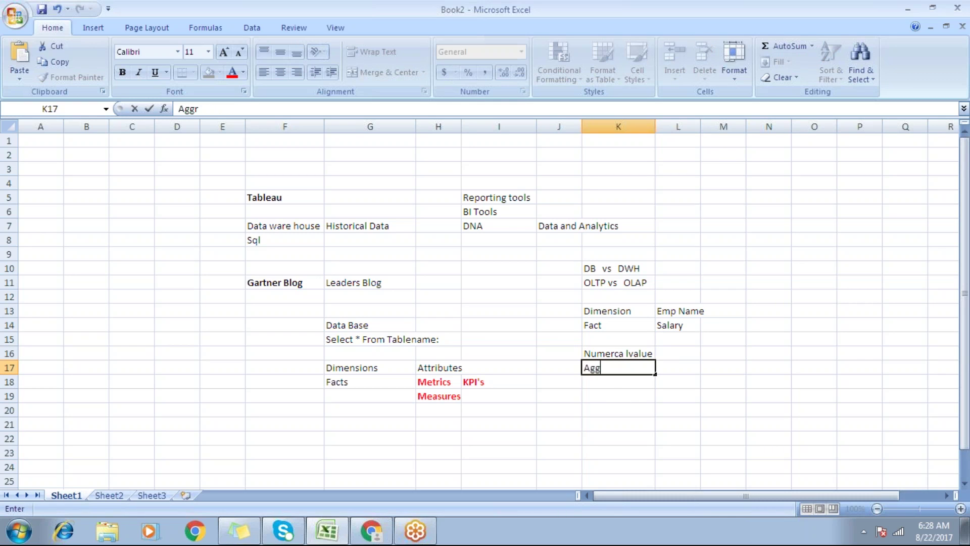
text(egated)
key(Return)
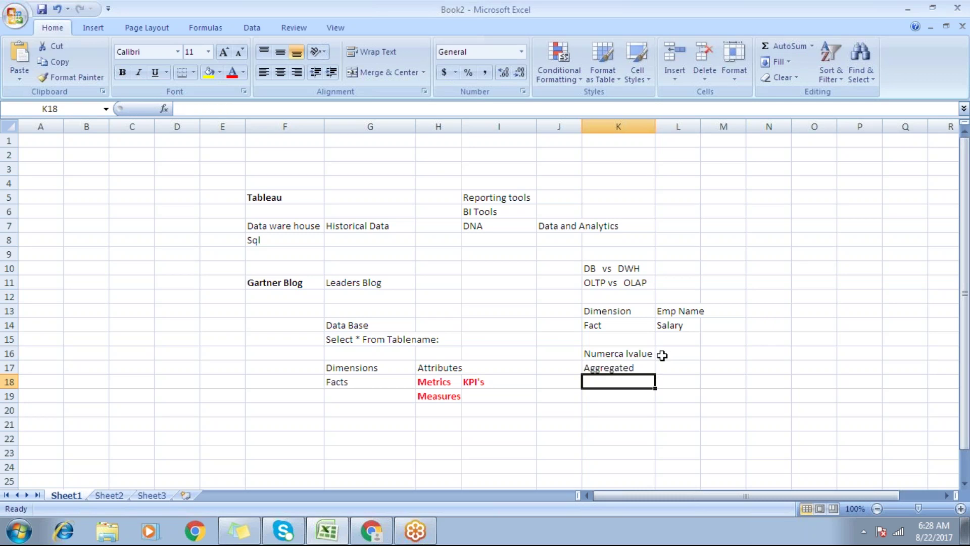
text(Impacts on te)
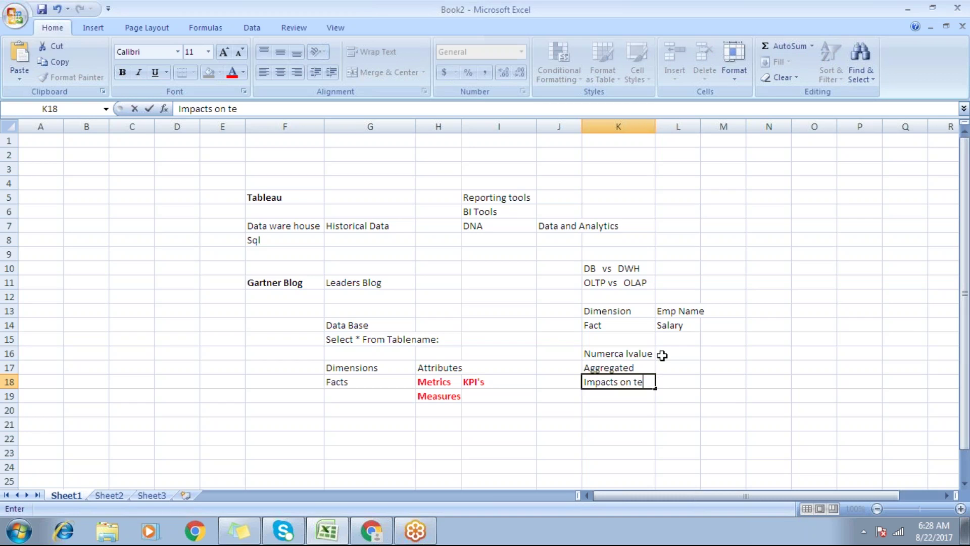
key(BackSpace)
text(he business)
key(Return)
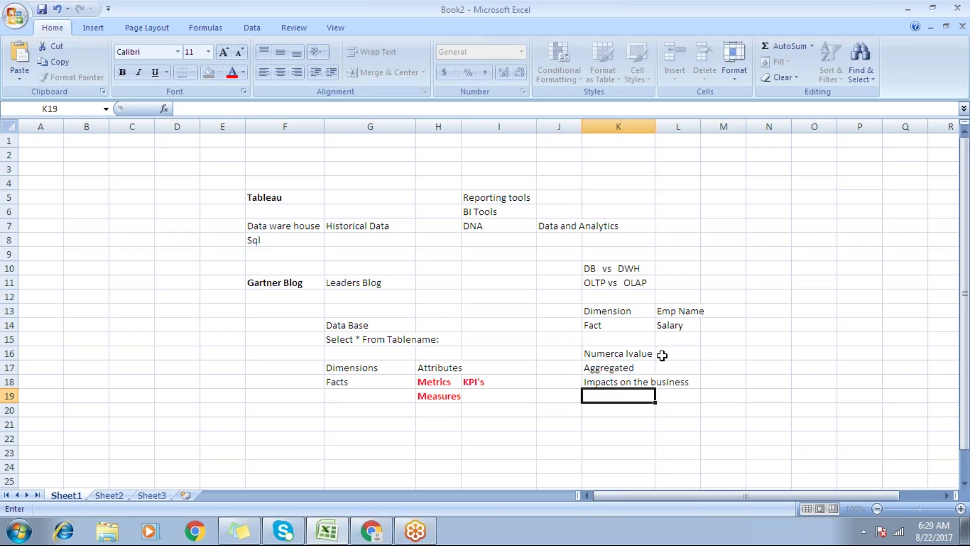
Step: Correct the word spacing in K16 to read "Numercal value" and make the Fact label in K14 bold
double_click(626, 353)
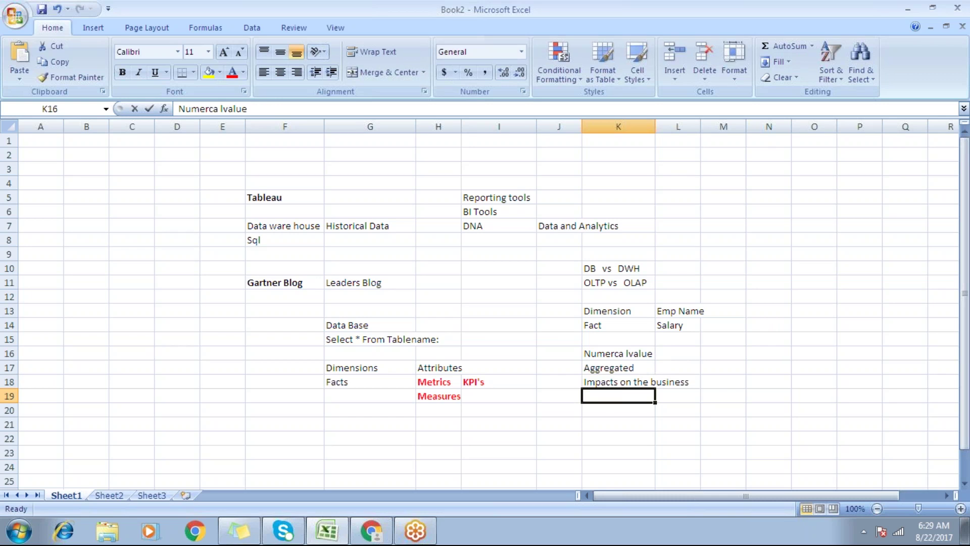
key(BackSpace)
click(627, 352)
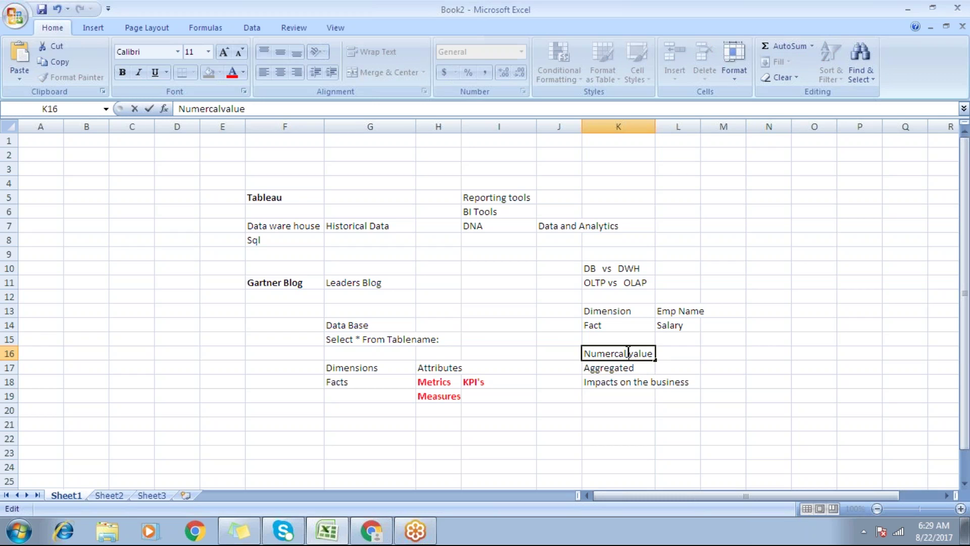
click(603, 325)
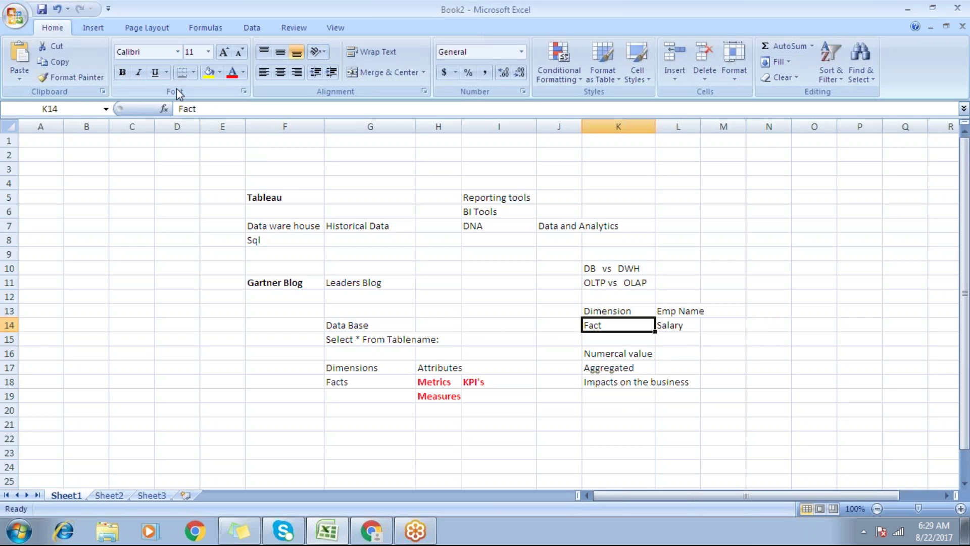
key(ctrl+b)
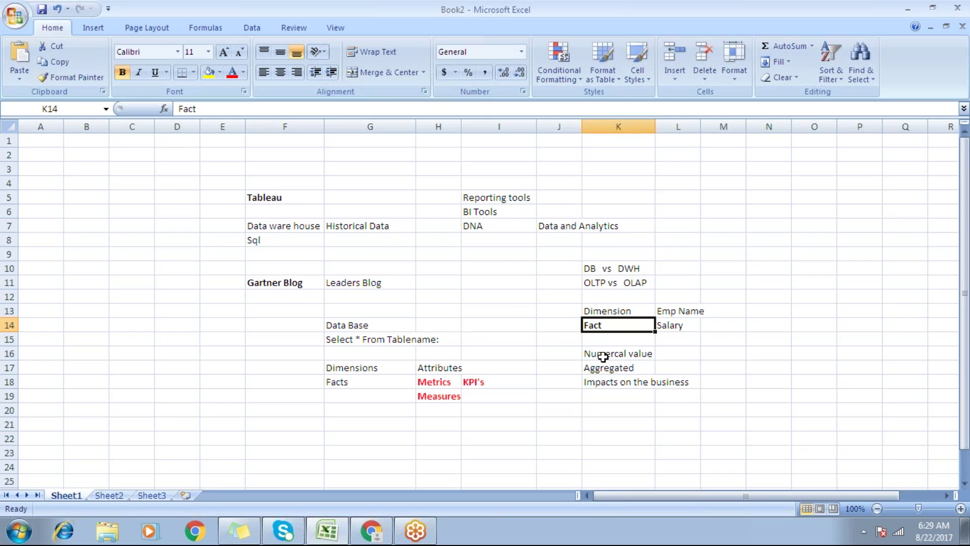
Step: Go through the three fact characteristics in K16 to K18 against the Fact label in K14
click(603, 355)
click(608, 370)
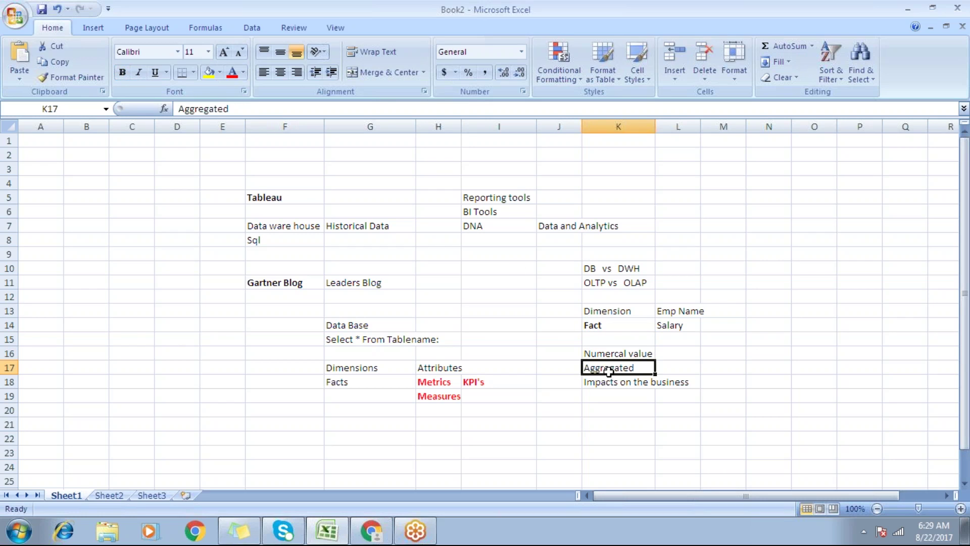
click(610, 383)
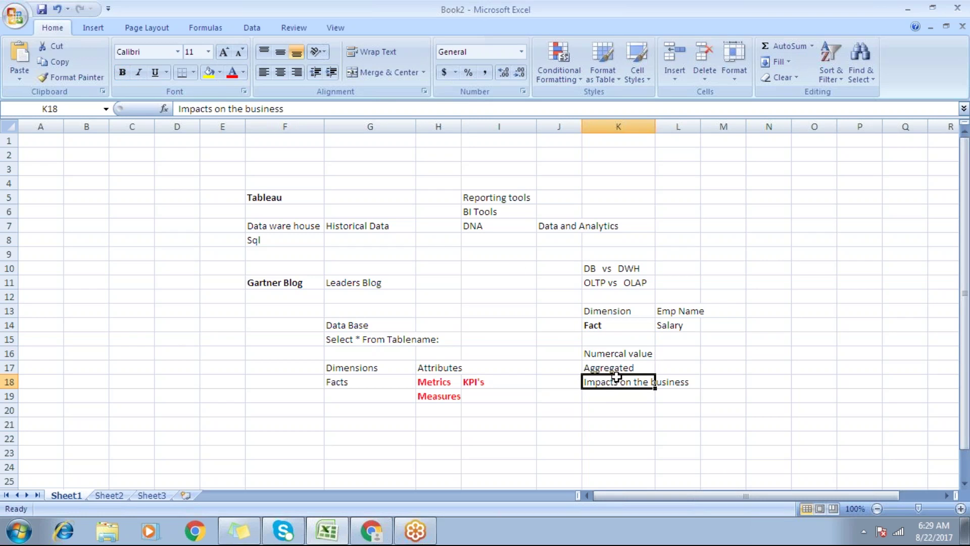
click(616, 372)
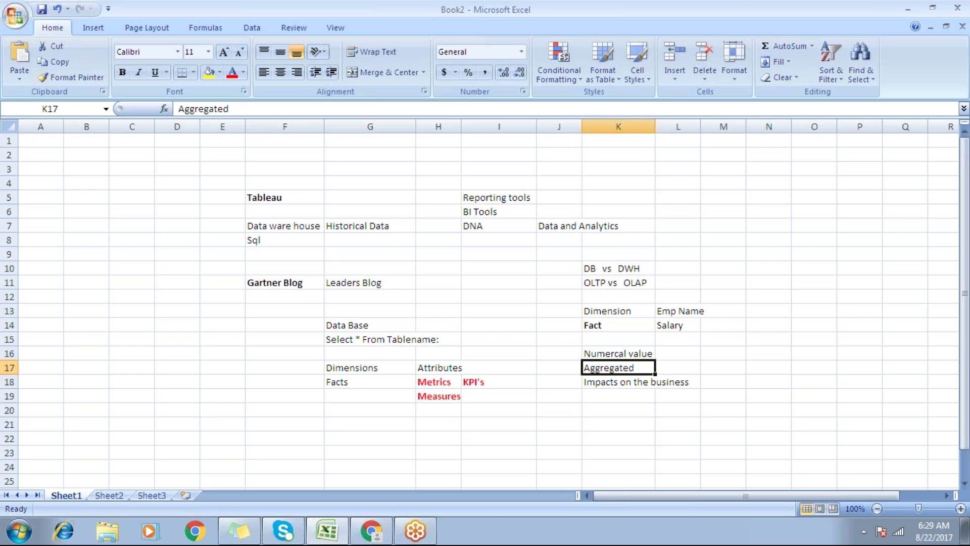
click(620, 355)
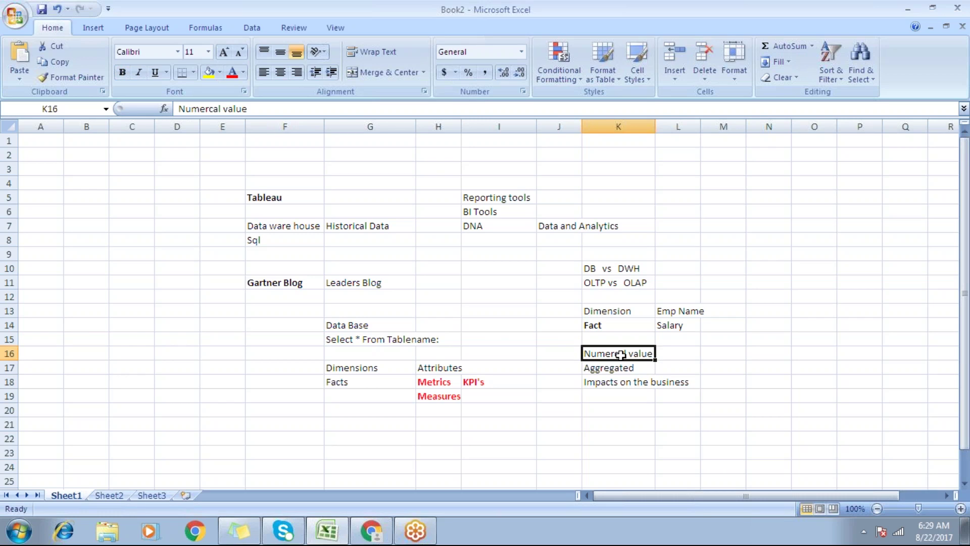
click(609, 325)
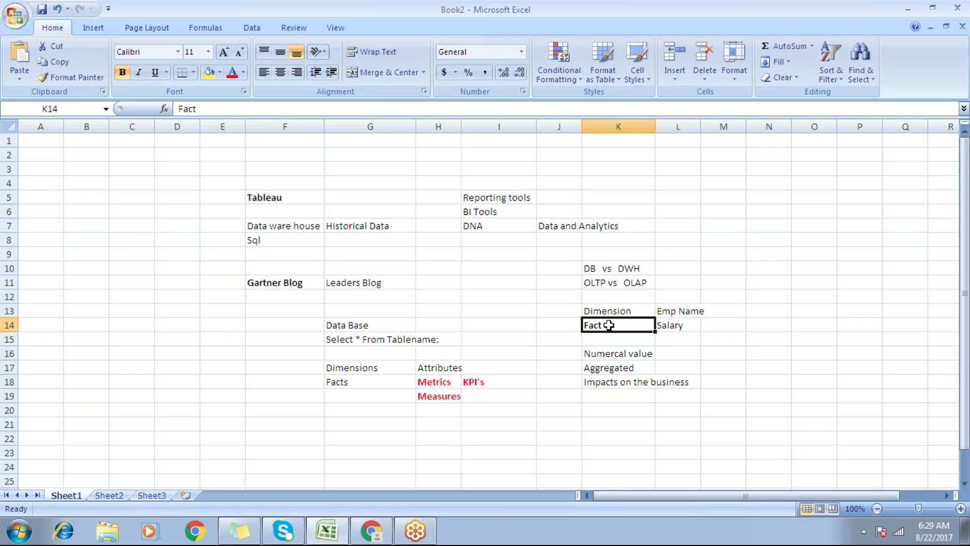
click(620, 368)
click(625, 380)
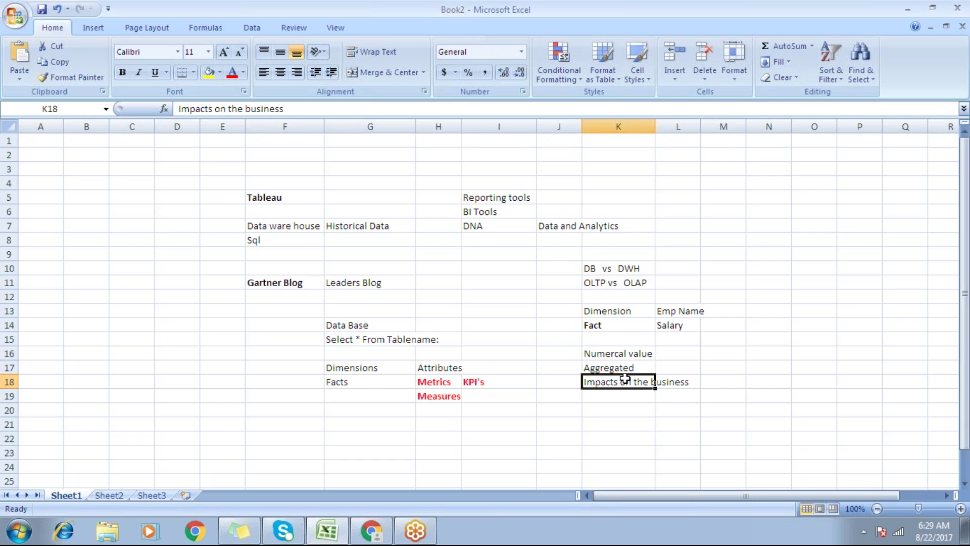
click(626, 350)
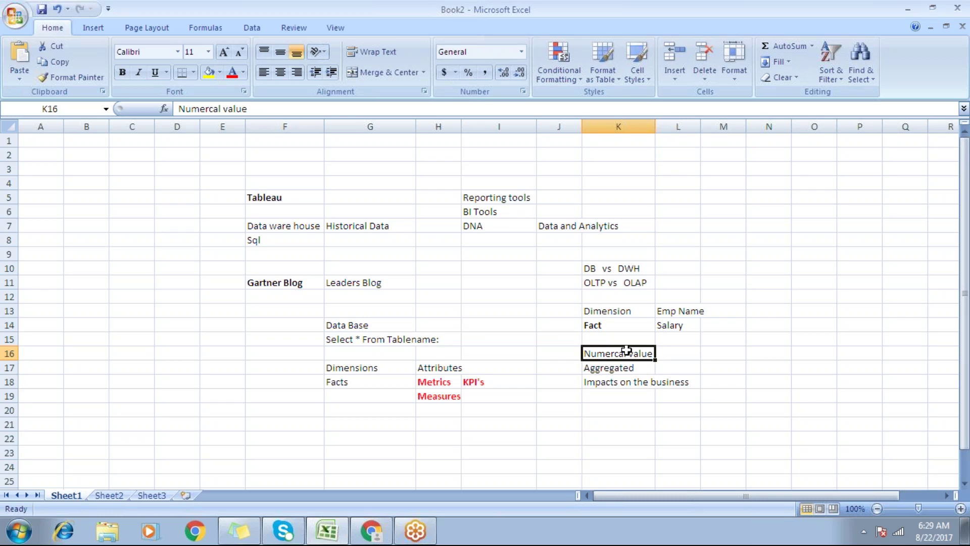
click(634, 324)
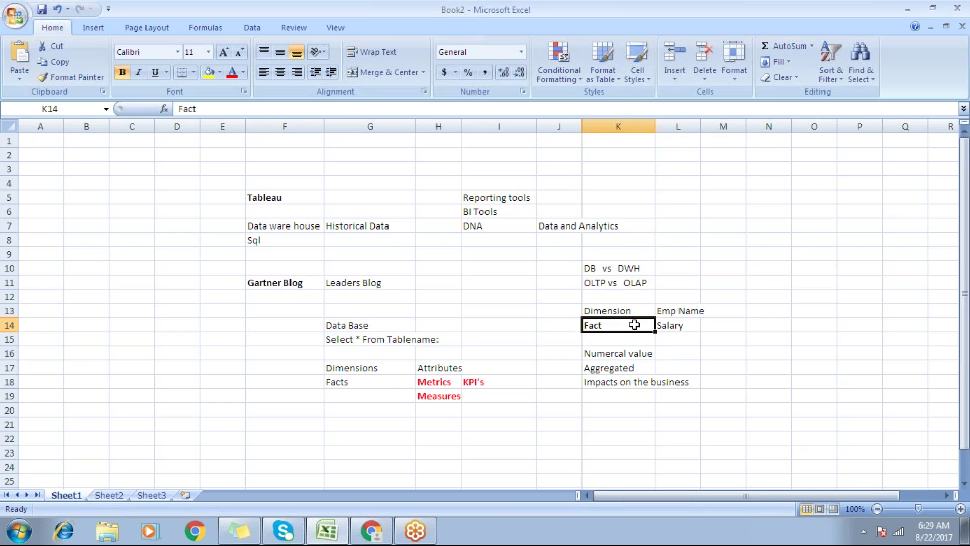
Step: Check the Salary example in L14 against the three fact characteristics in rows 16 to 18
click(668, 326)
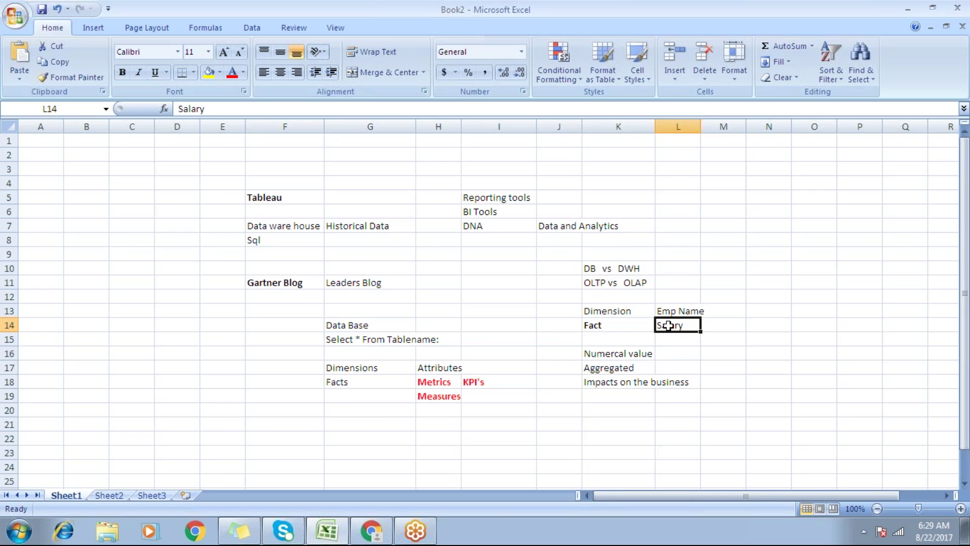
click(673, 352)
click(681, 366)
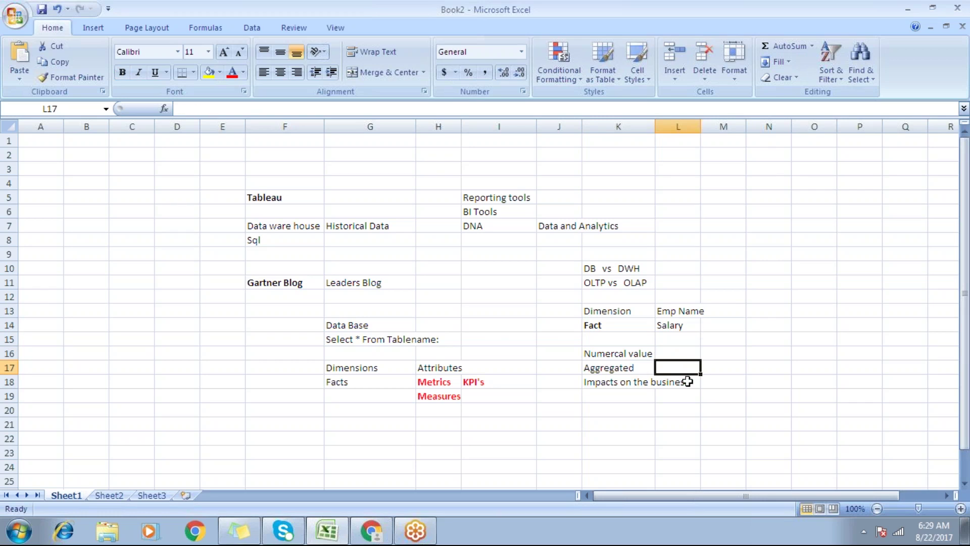
click(688, 382)
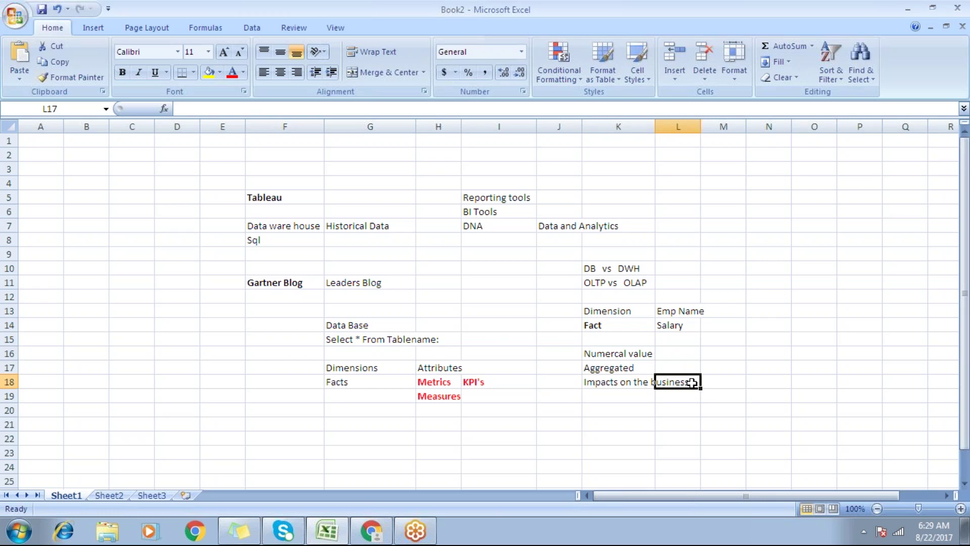
click(688, 354)
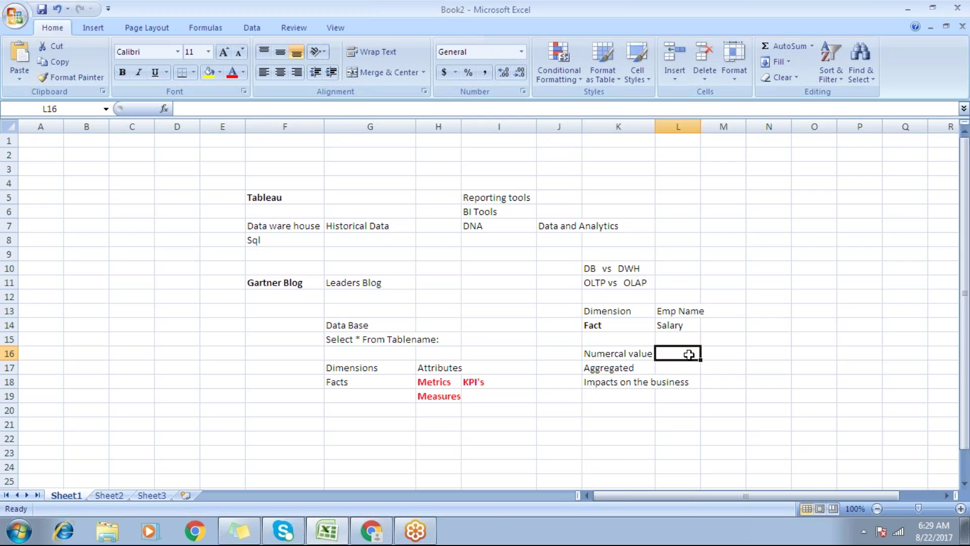
click(604, 411)
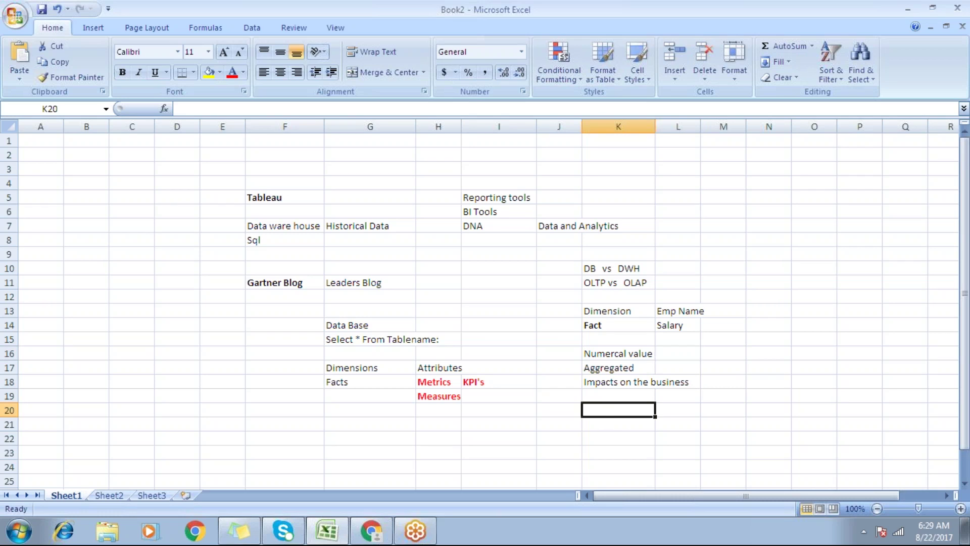
click(719, 326)
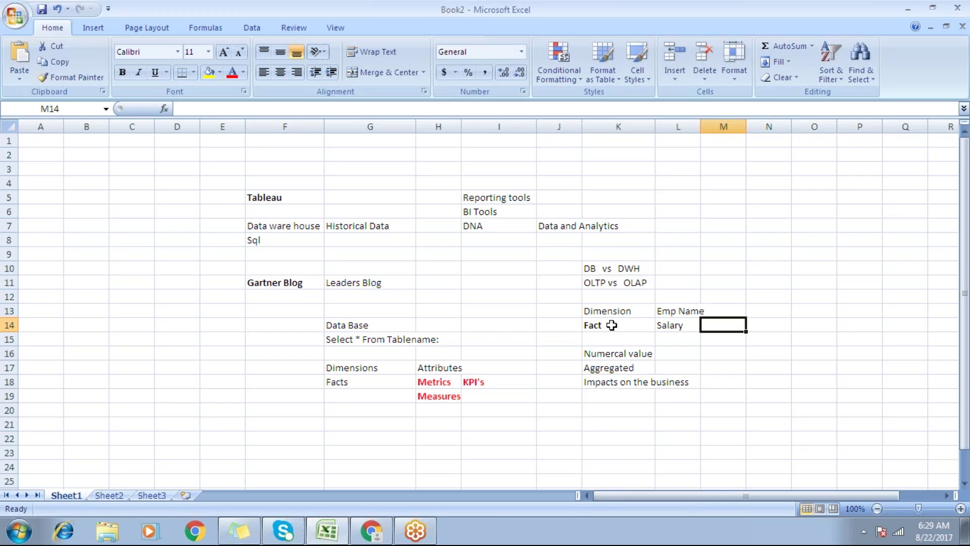
click(612, 326)
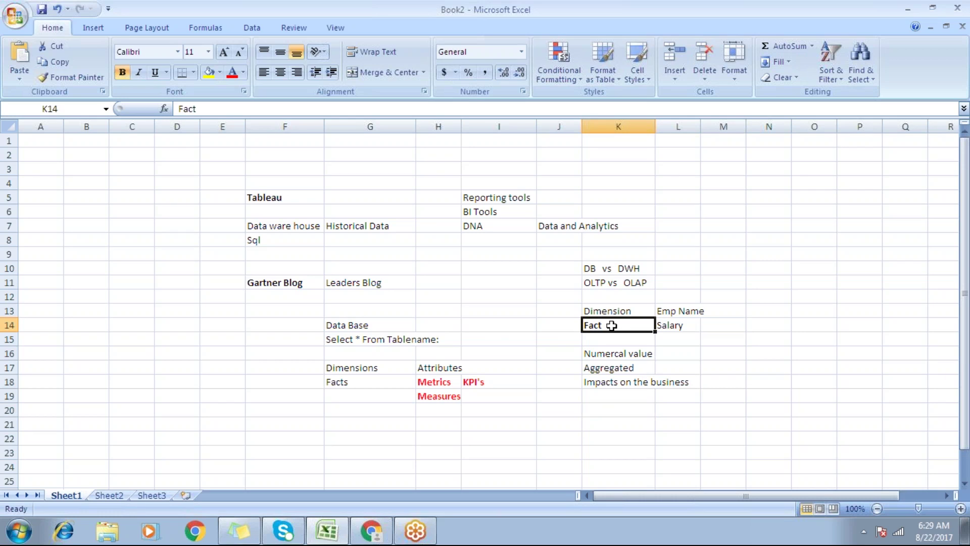
click(696, 327)
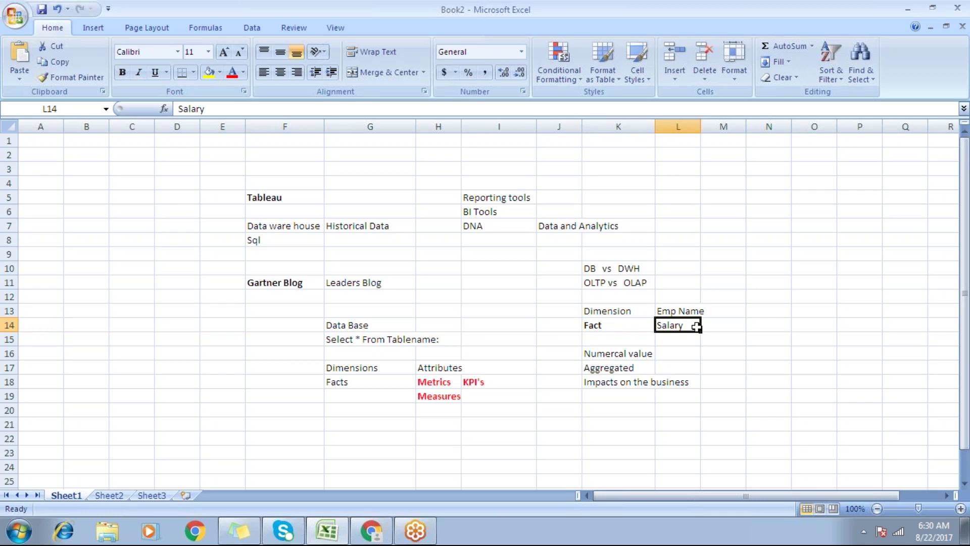
Step: Enter "Star Schema" in K20 and "Snow Flake Schema" in K21
click(604, 415)
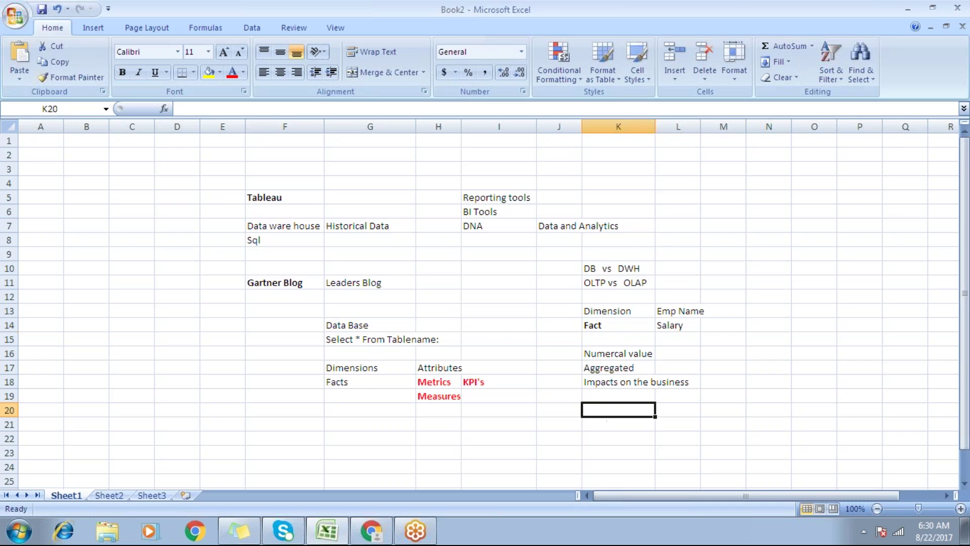
text(Sta)
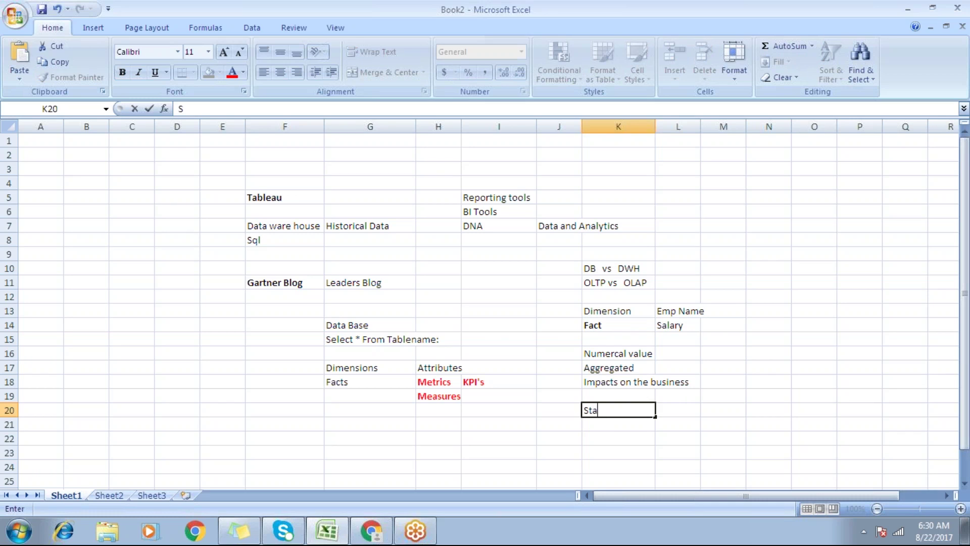
text(r Schema)
key(Return)
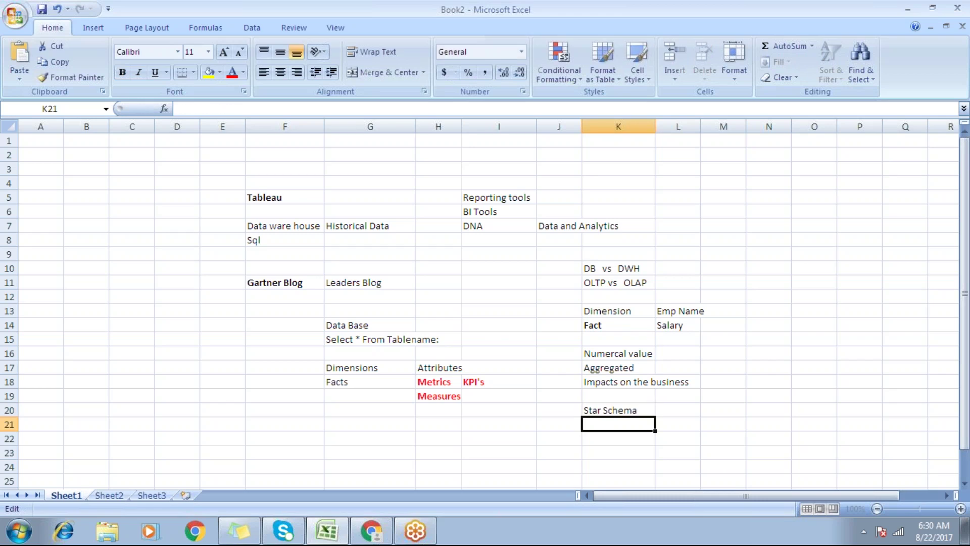
text(Sno)
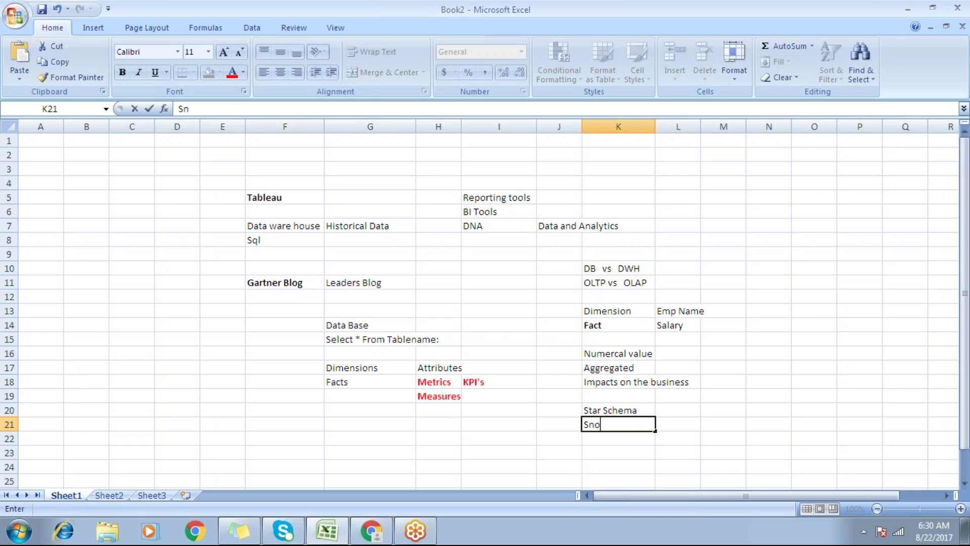
text(w Flake Schema)
key(Return)
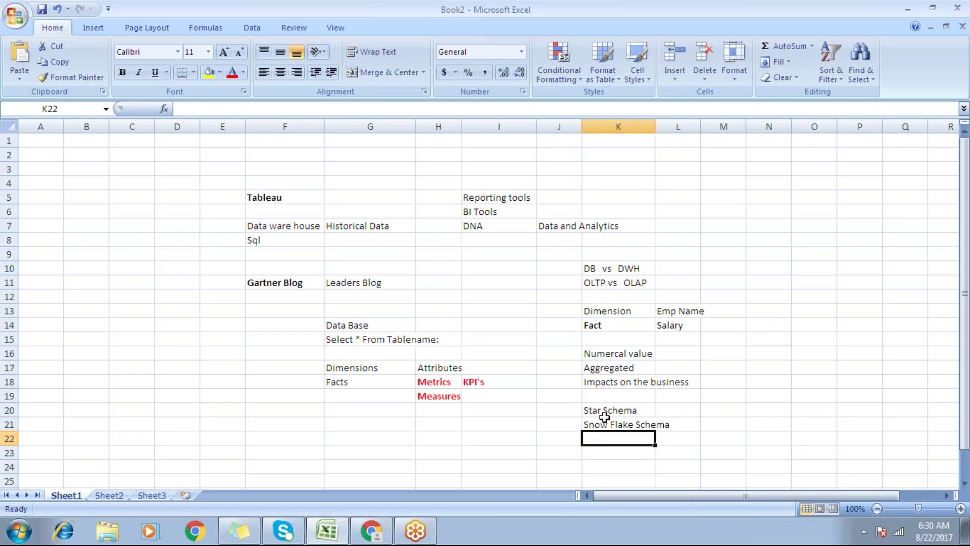
Step: Widen column K to fit its text and make the Star Schema and Snow Flake Schema labels in K20:K21 bold
drag(655, 126, 685, 126)
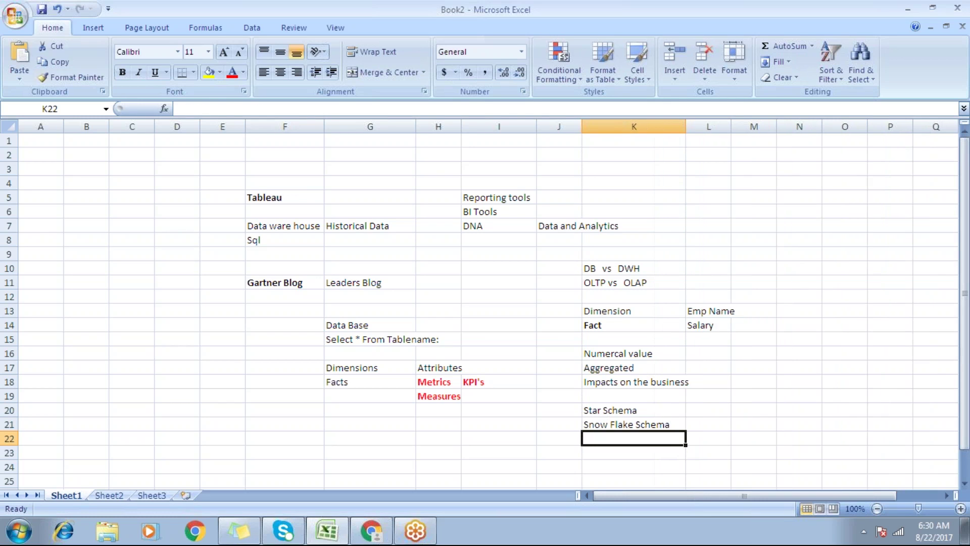
drag(607, 408, 607, 423)
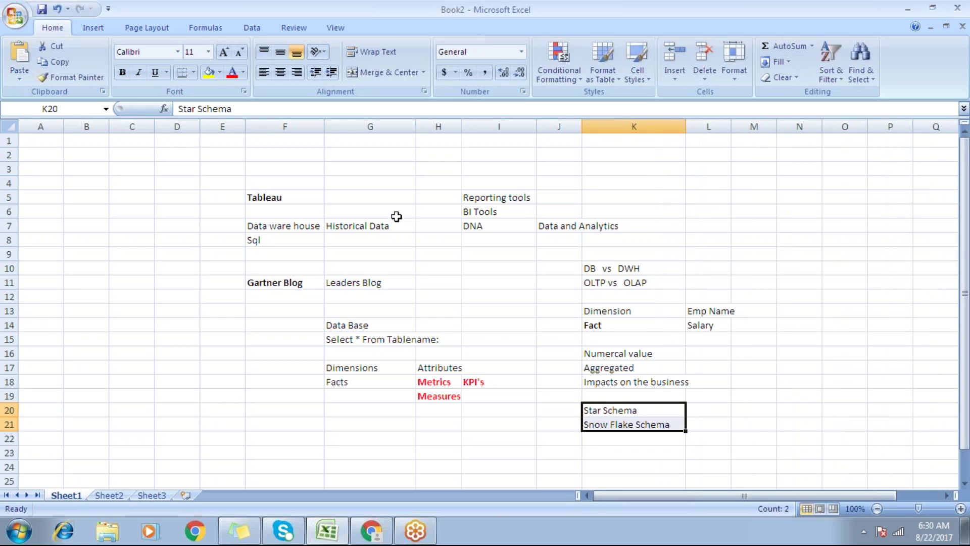
click(125, 78)
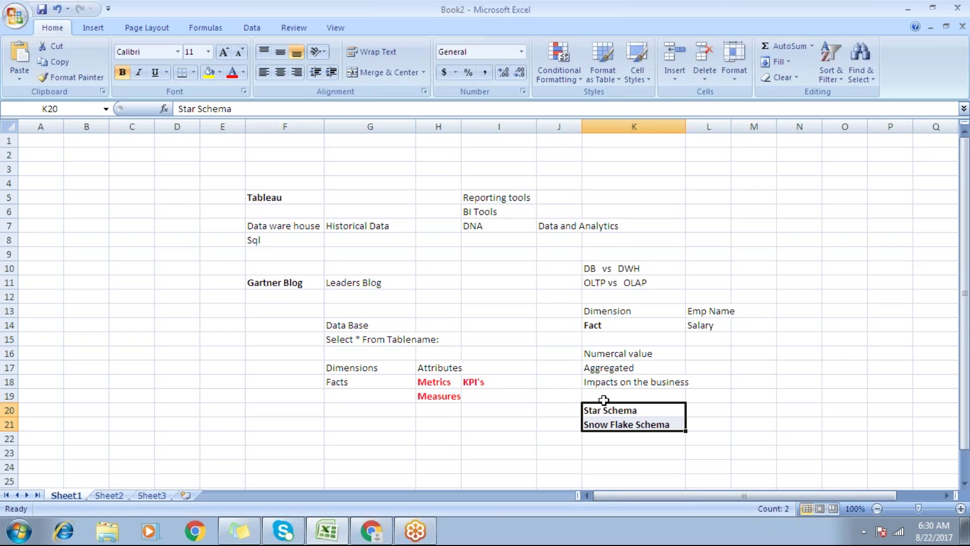
click(565, 413)
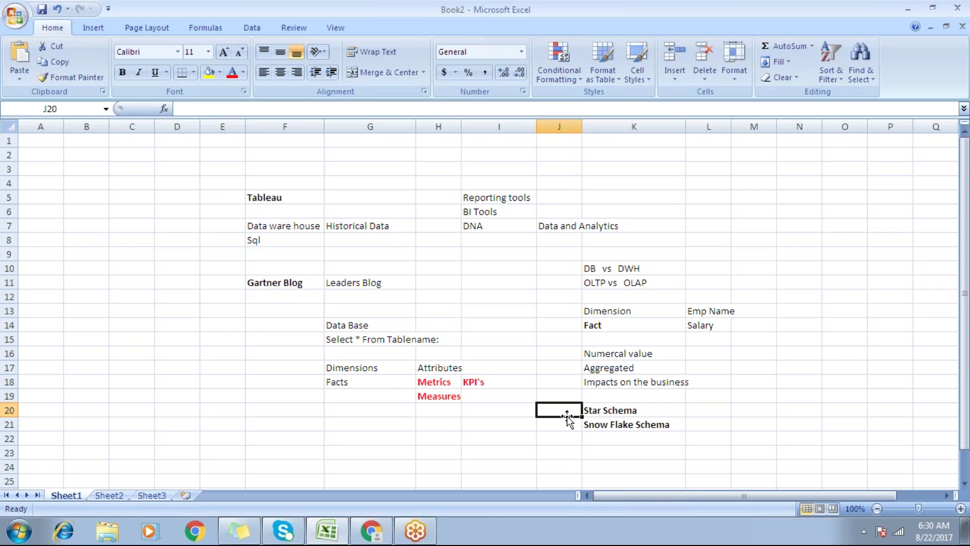
click(644, 411)
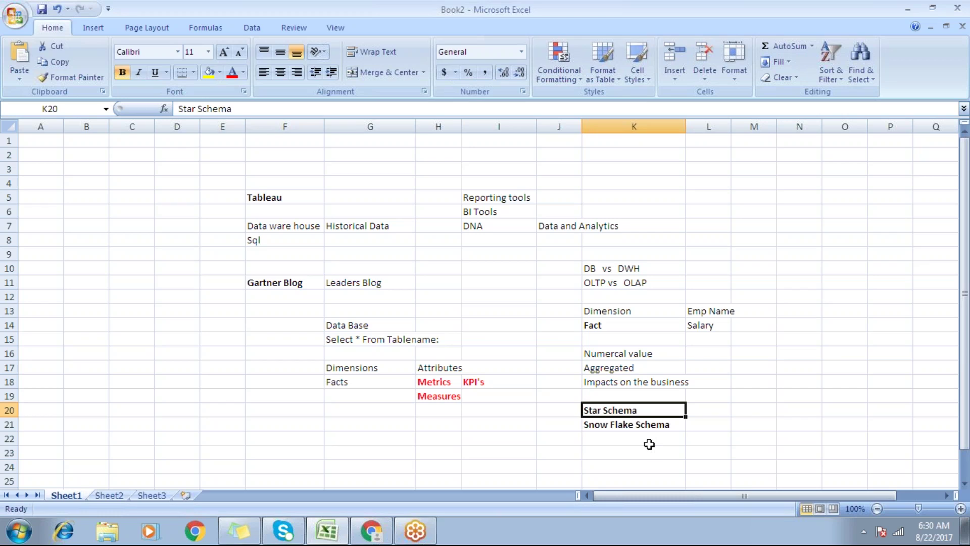
click(612, 429)
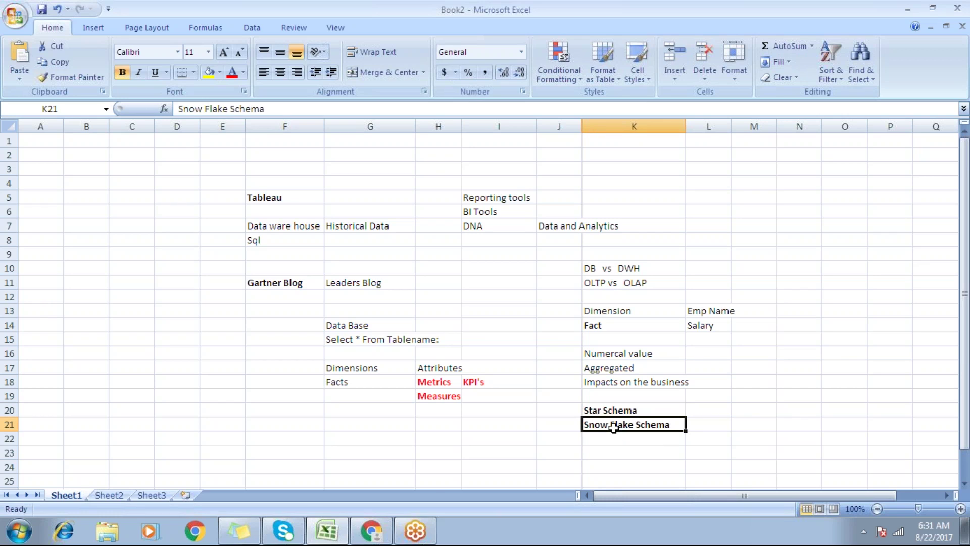
click(18, 530)
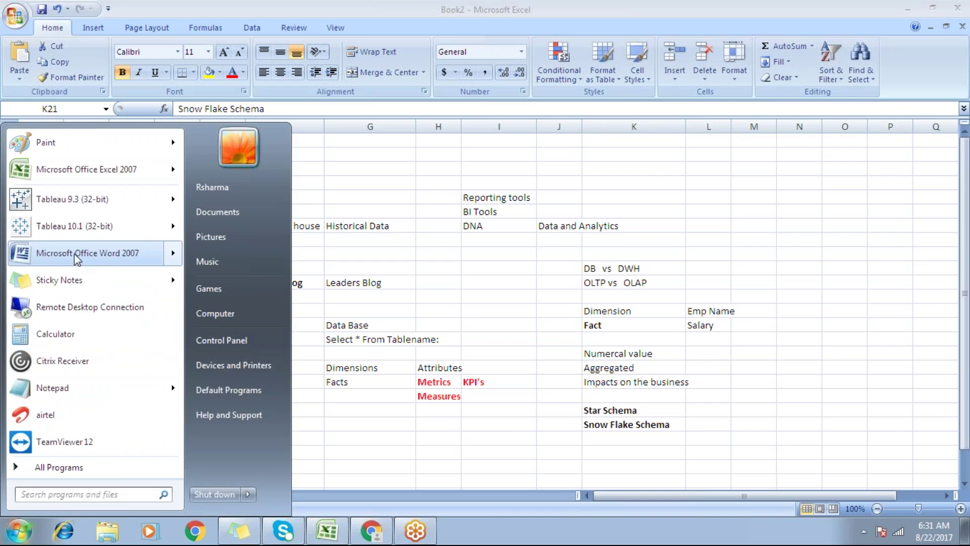
mouse_move(81, 212)
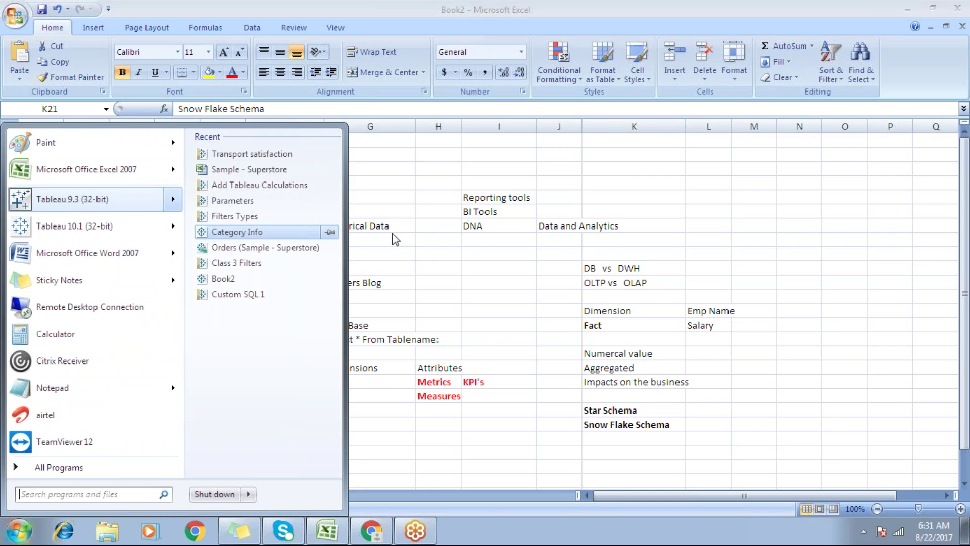
click(398, 235)
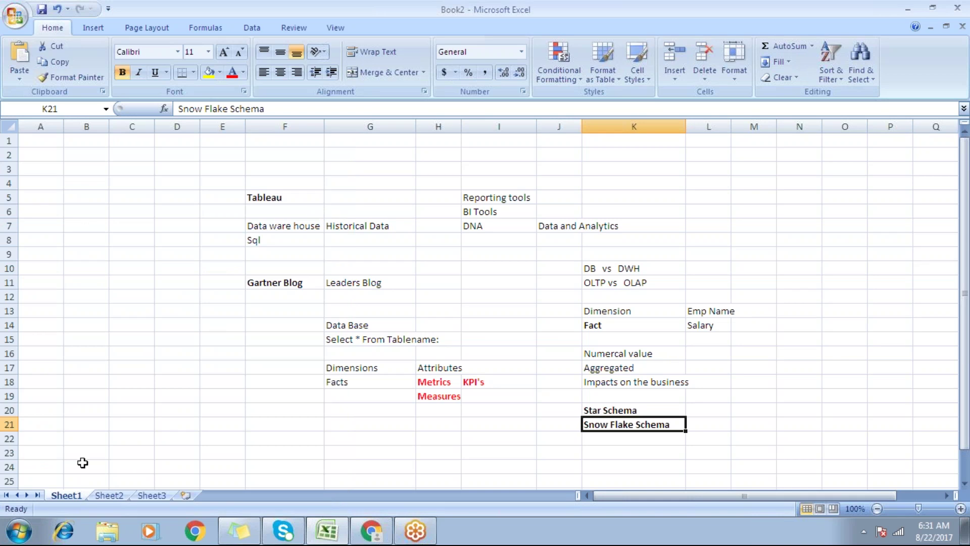
drag(76, 463, 222, 350)
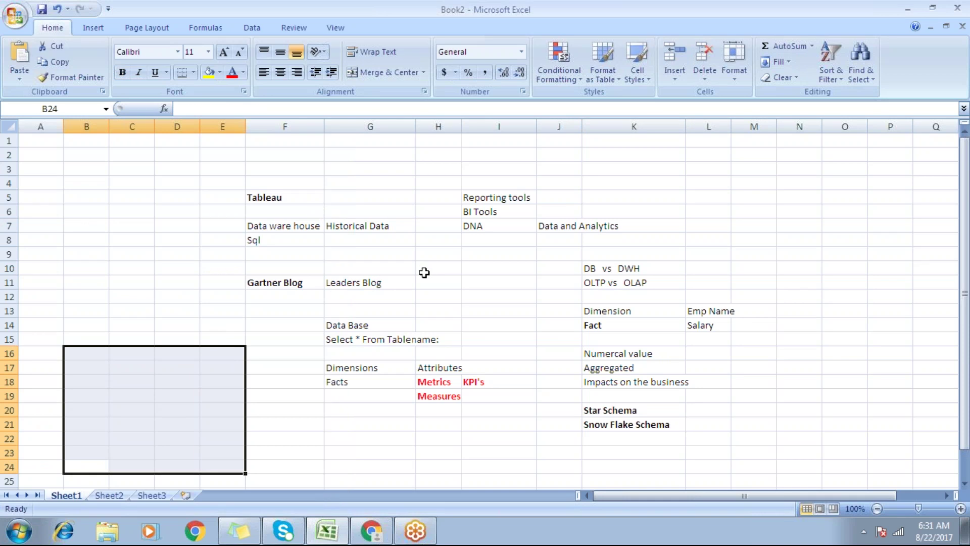
Step: Make the Data ware house label in F7 bold
click(289, 230)
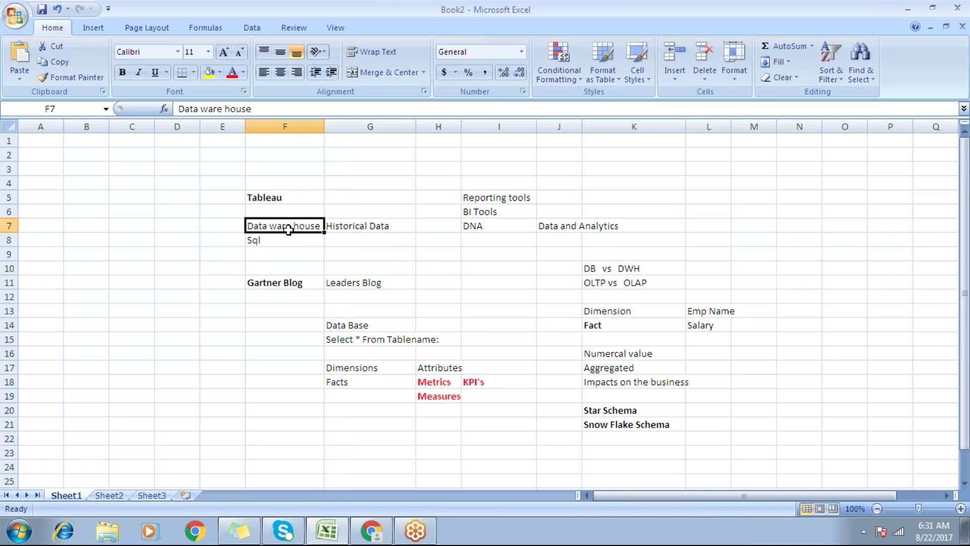
click(122, 72)
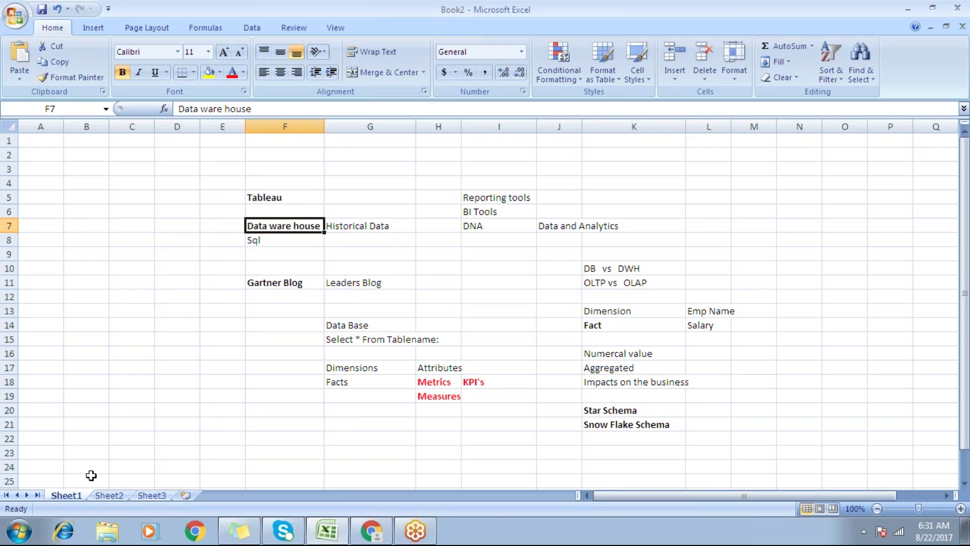
click(25, 535)
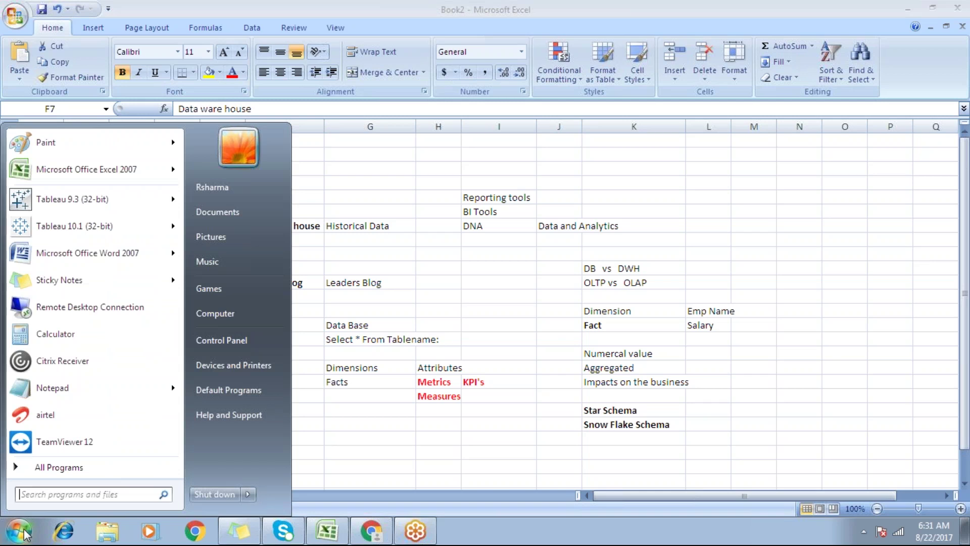
click(346, 400)
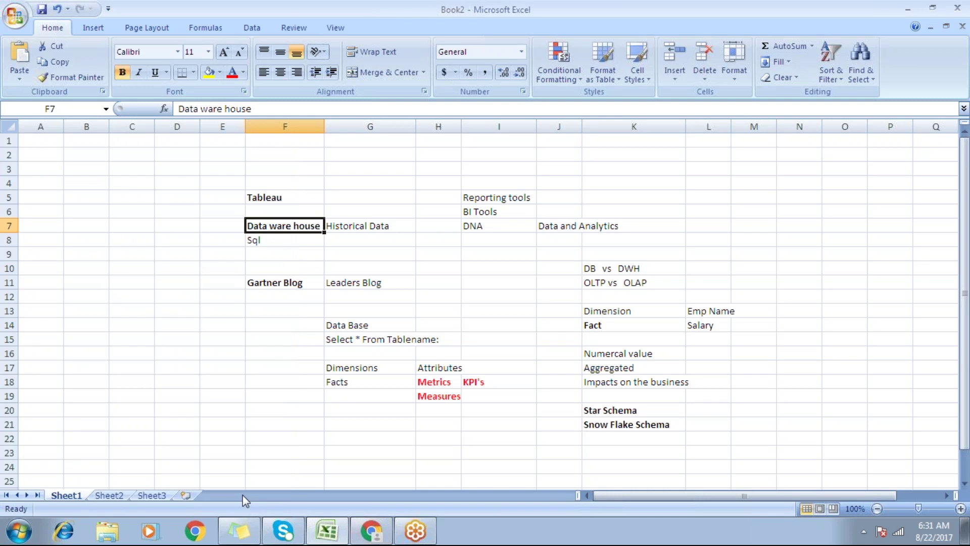
Step: Enter "Tableau Desktop" in cell G6 of Sheet2
click(120, 493)
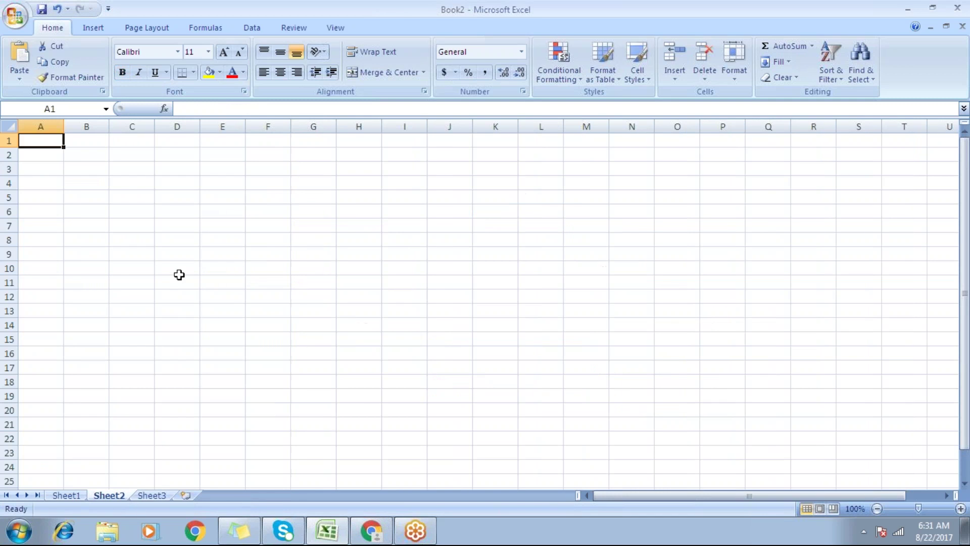
click(312, 212)
text(T)
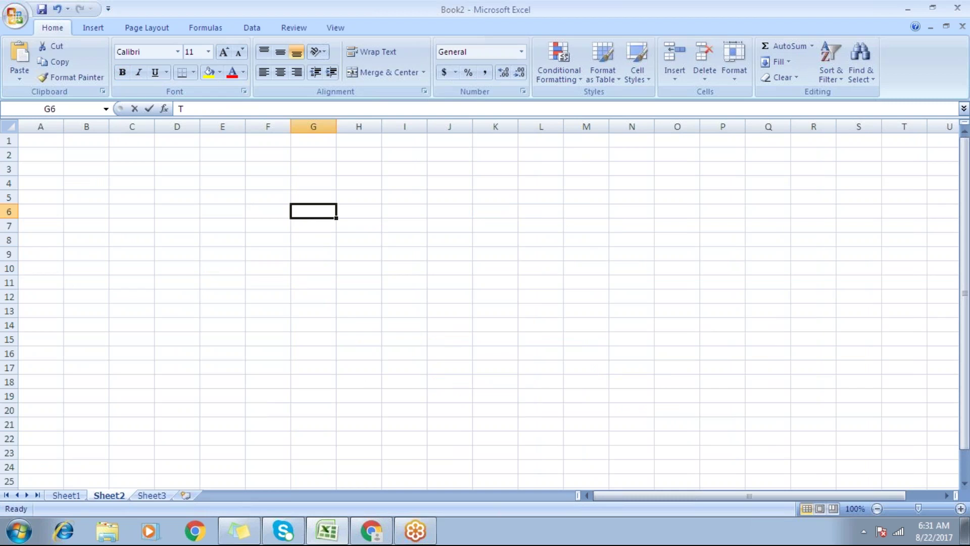
text(ableau )
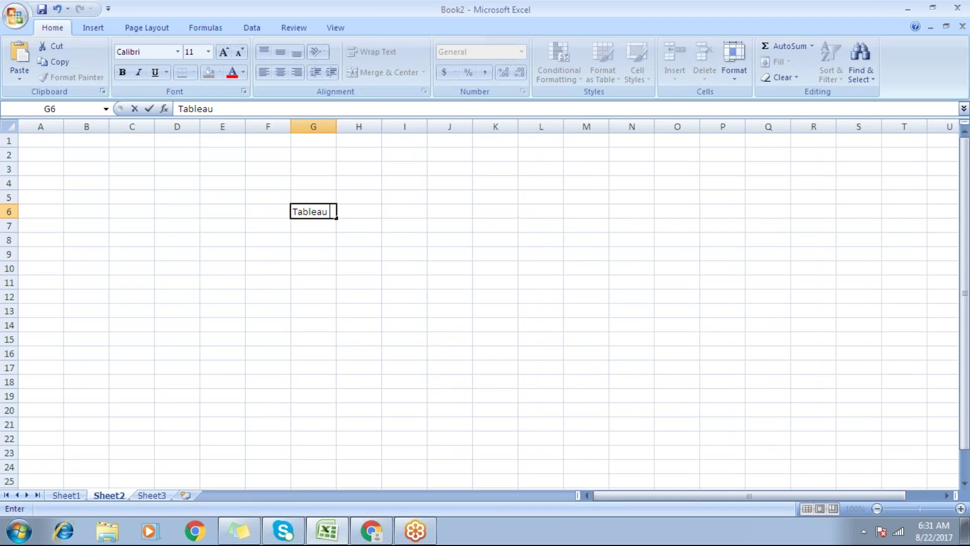
text(Sesk)
text(top)
key(Return)
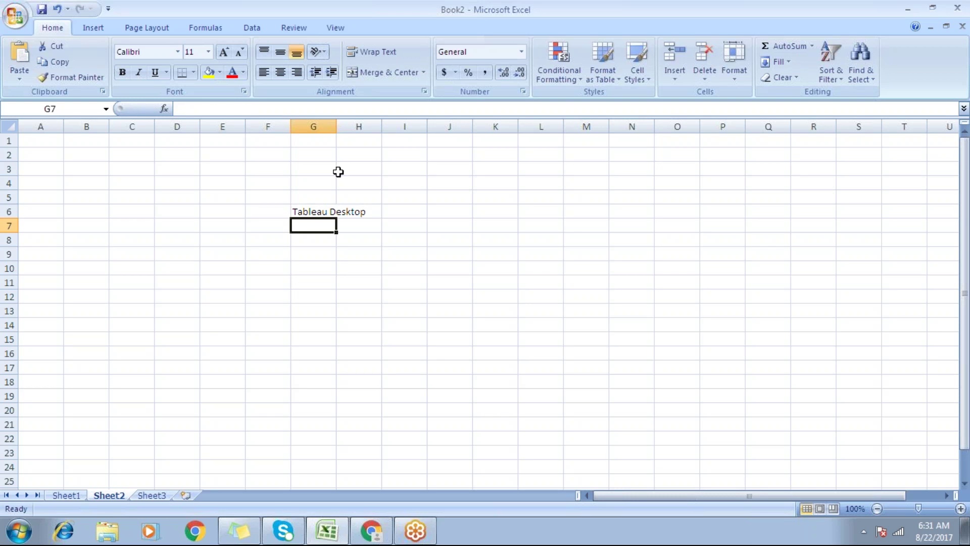
Step: Widen column G to fit the Tableau Desktop label and make that label in G6 bold
drag(336, 126, 371, 126)
click(347, 209)
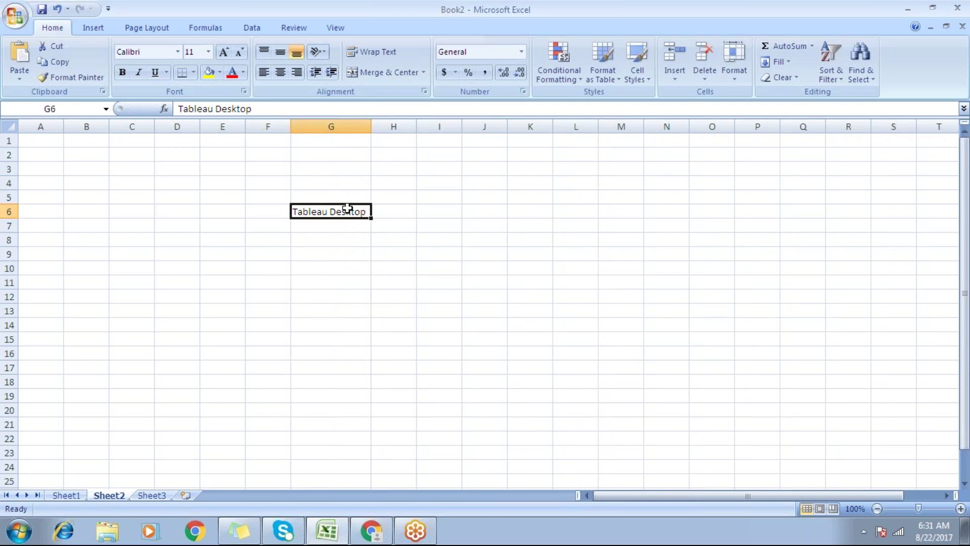
click(123, 73)
Step: Enter "Tableau Server" in G7 and "Admin" beside it in H7
click(311, 224)
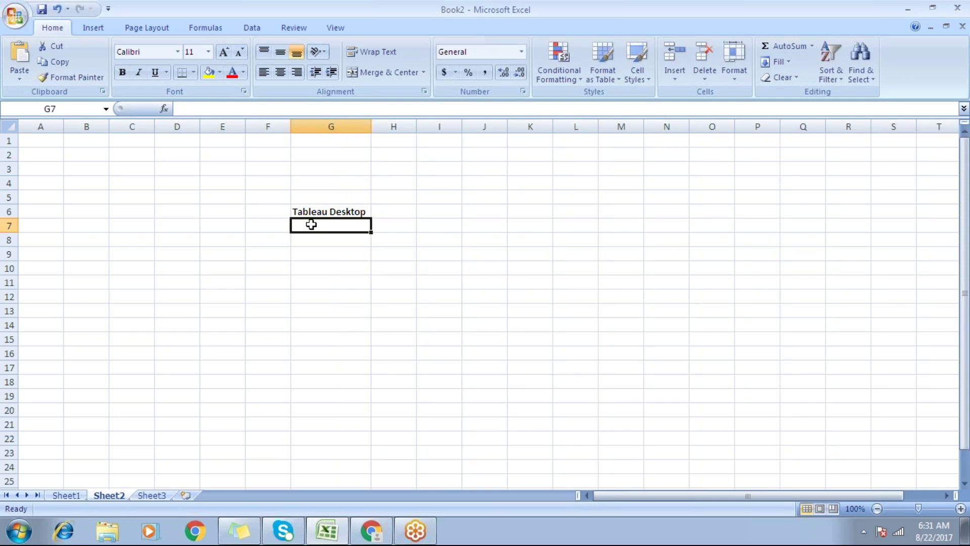
text(Tableau Server)
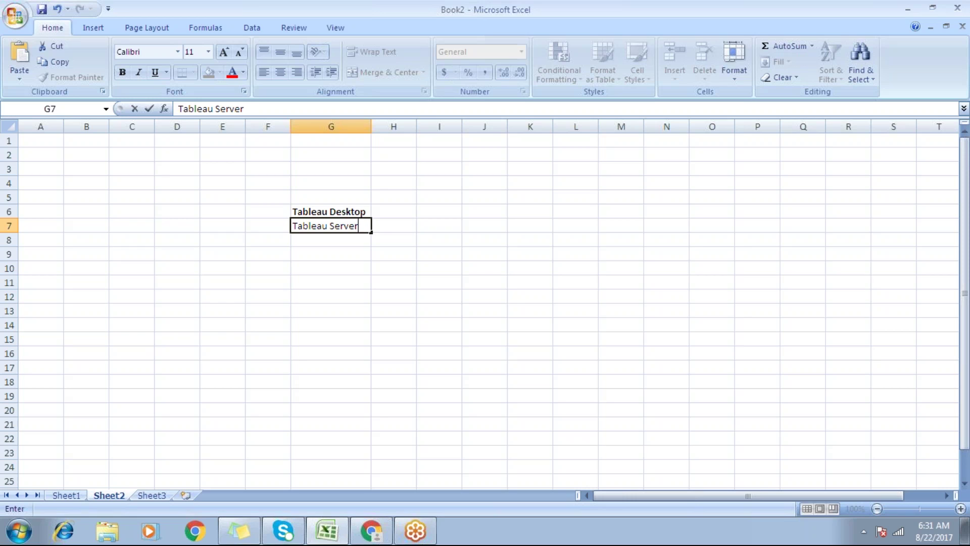
key(Tab)
text(Admin)
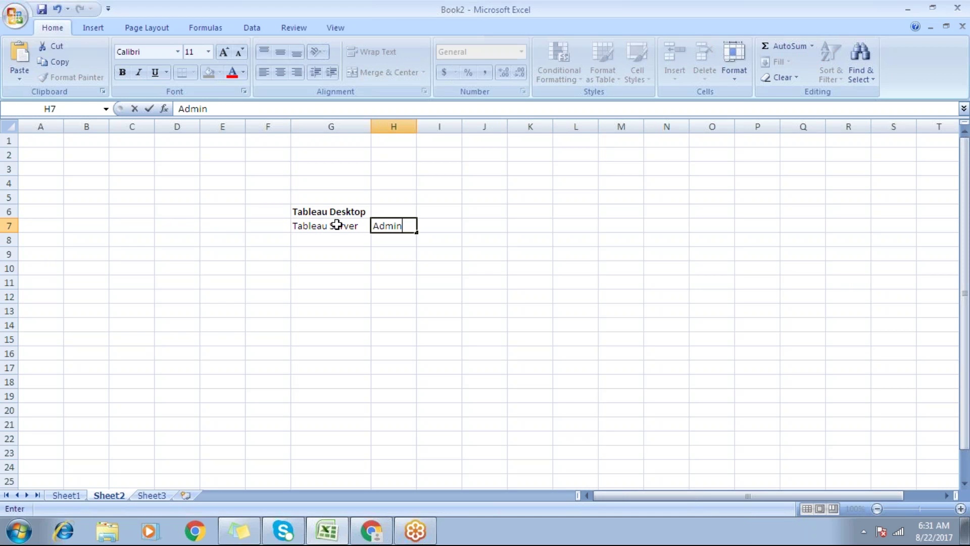
click(353, 223)
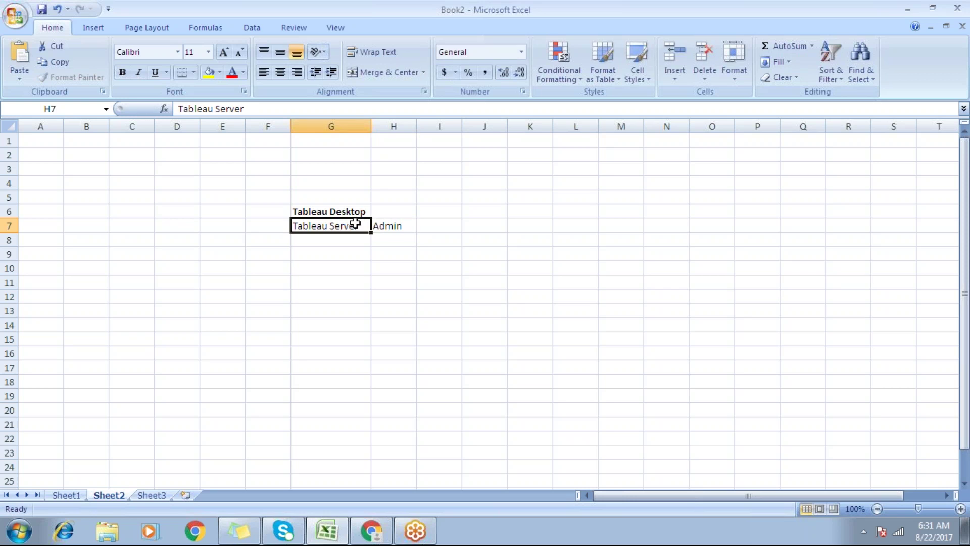
Step: Continue the product list with "Tableau Online" in G8 and "Tableau Public" in G9
click(329, 239)
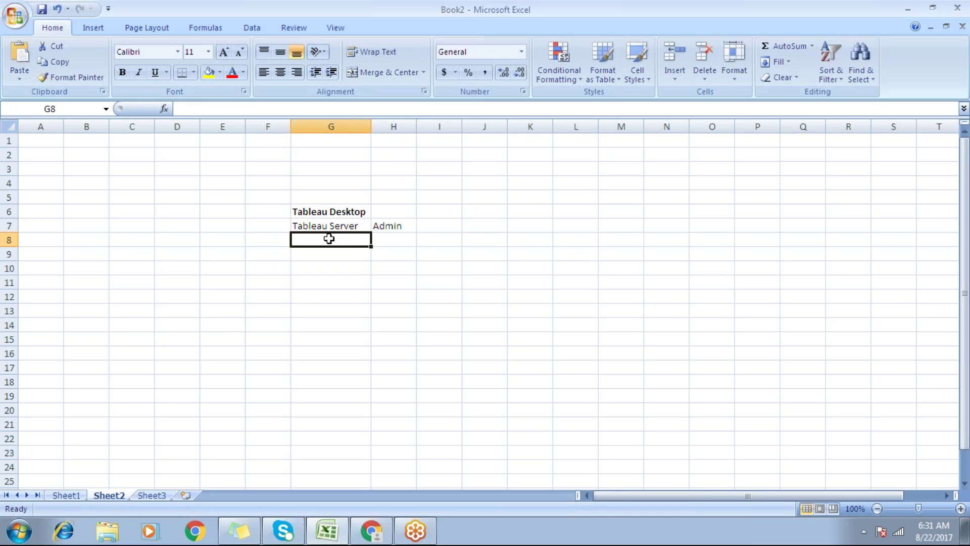
text(Tableau Online)
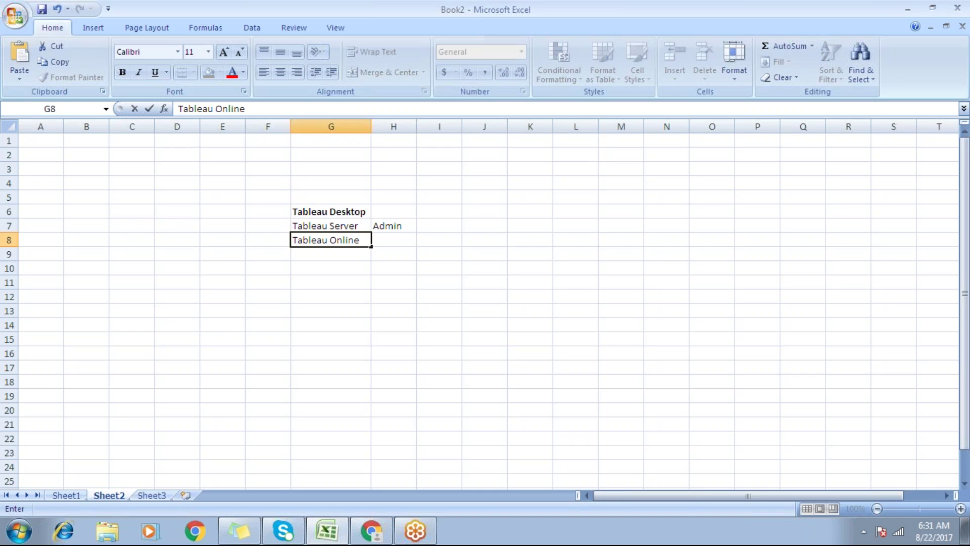
key(Return)
text(Tba)
key(BackSpace)
key(BackSpace)
text(ableau)
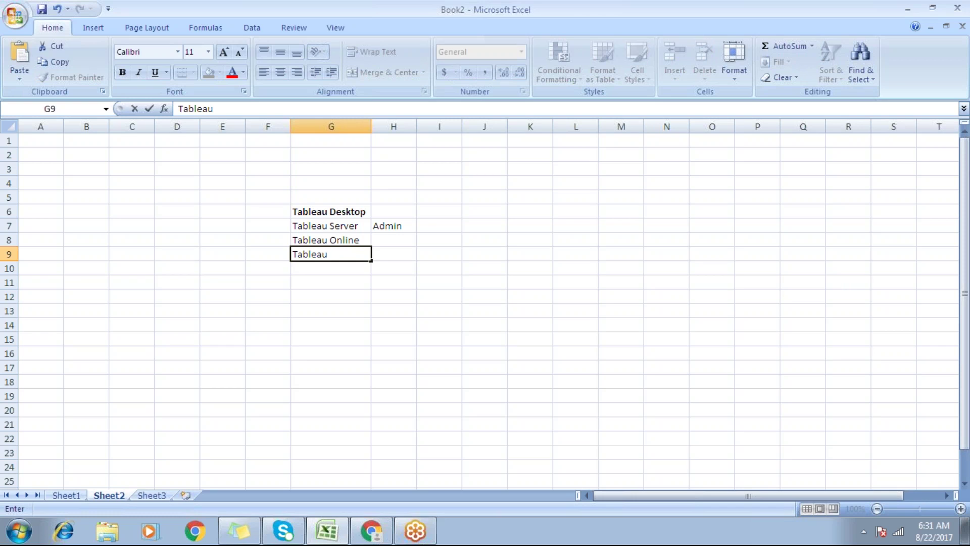
text( Public)
key(Return)
Step: Add "Tableau Reader" to the product list in G10
text(Ta)
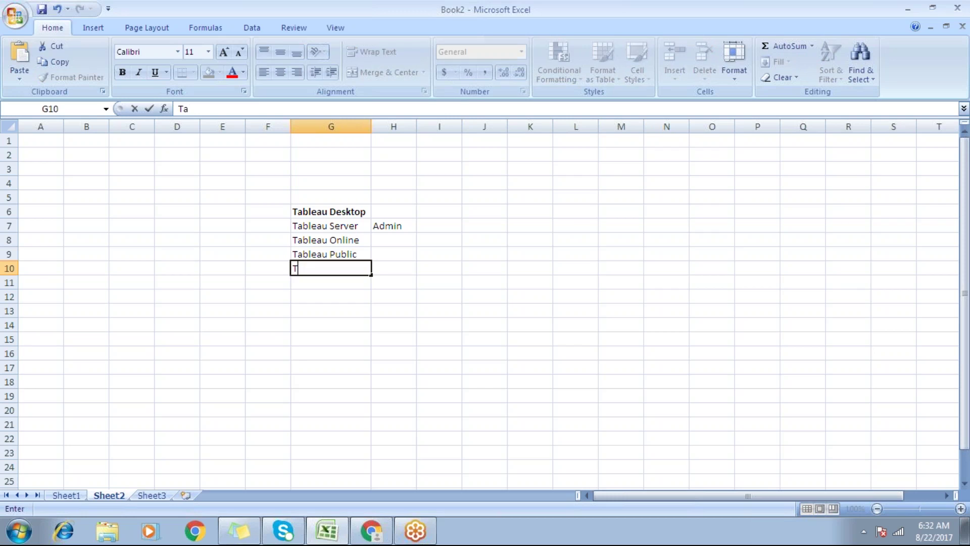
text(bleau reader)
key(BackSpace)
key(BackSpace)
key(BackSpace)
key(BackSpace)
key(BackSpace)
text(Reader)
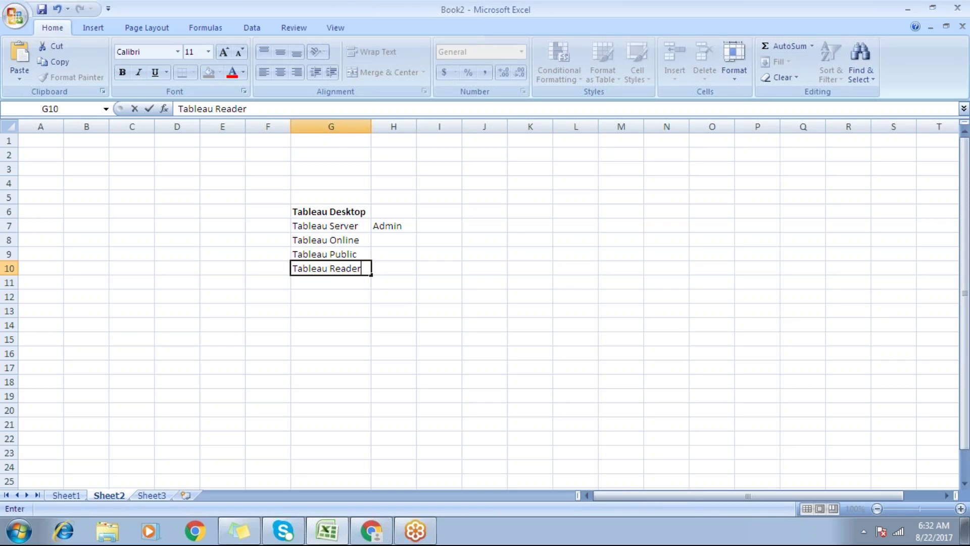
key(Return)
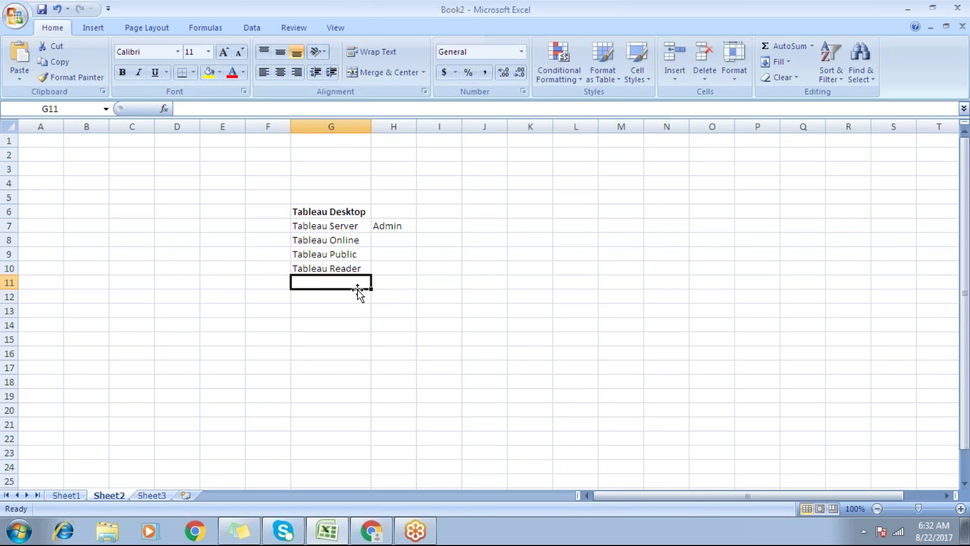
Step: Enter "Development" in H6 next to the Tableau Desktop entry
drag(347, 210, 346, 265)
click(347, 212)
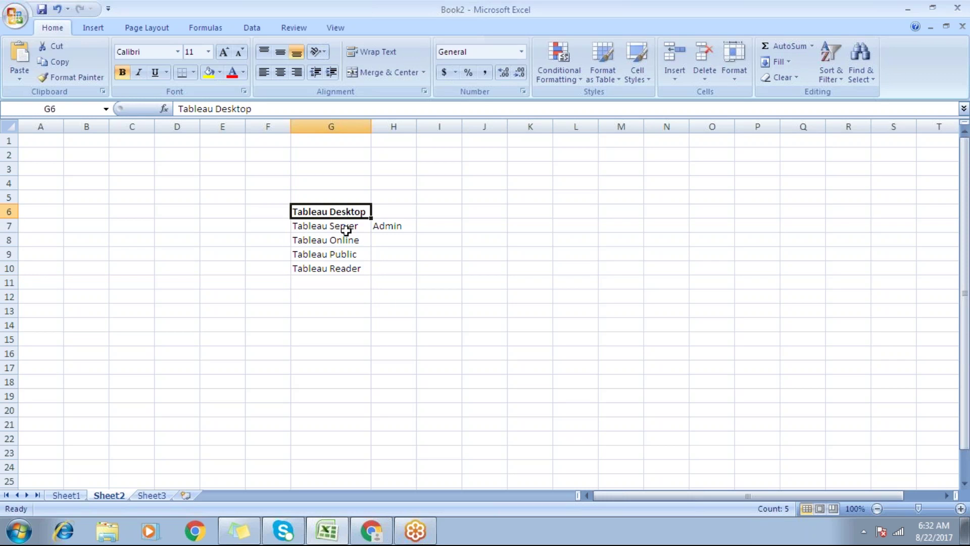
click(386, 212)
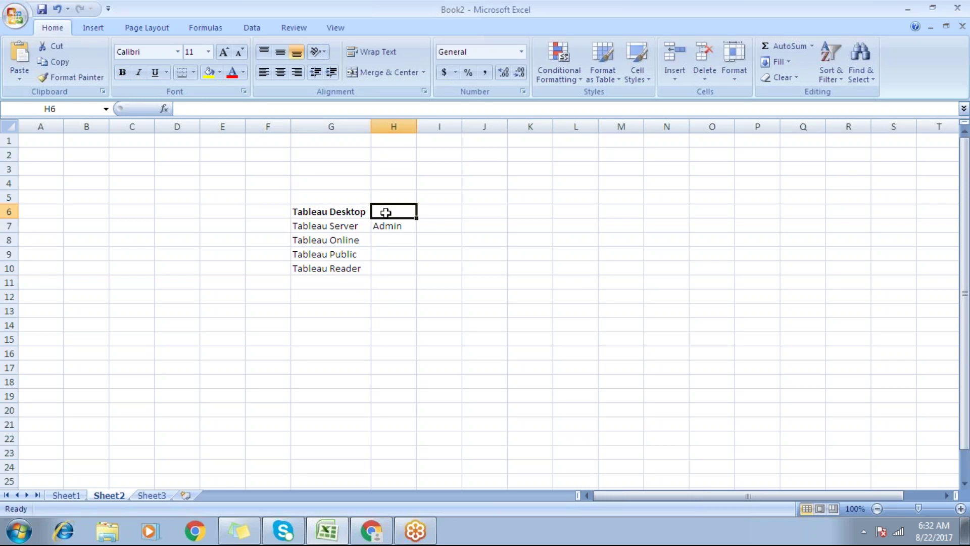
text(Developme)
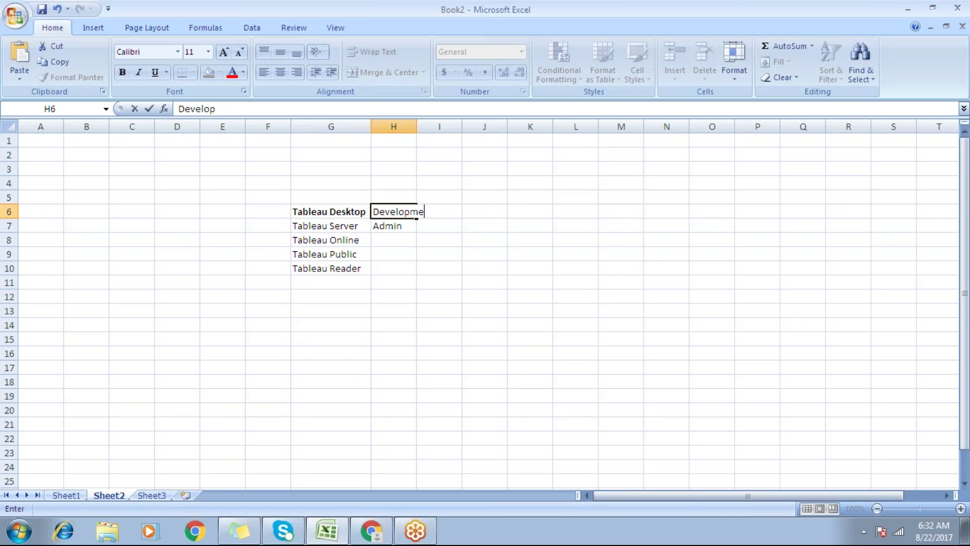
text(t)
key(BackSpace)
text(ent)
key(Return)
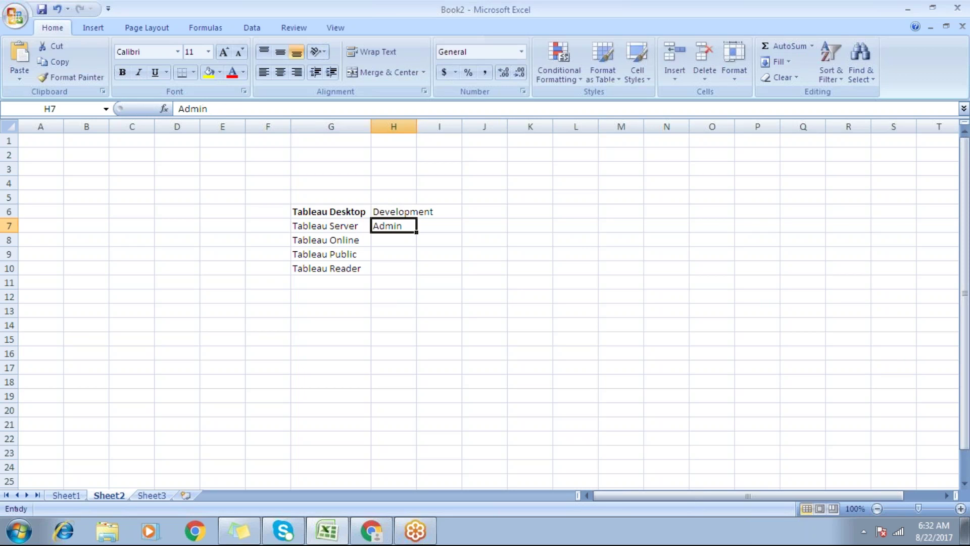
click(392, 240)
click(433, 223)
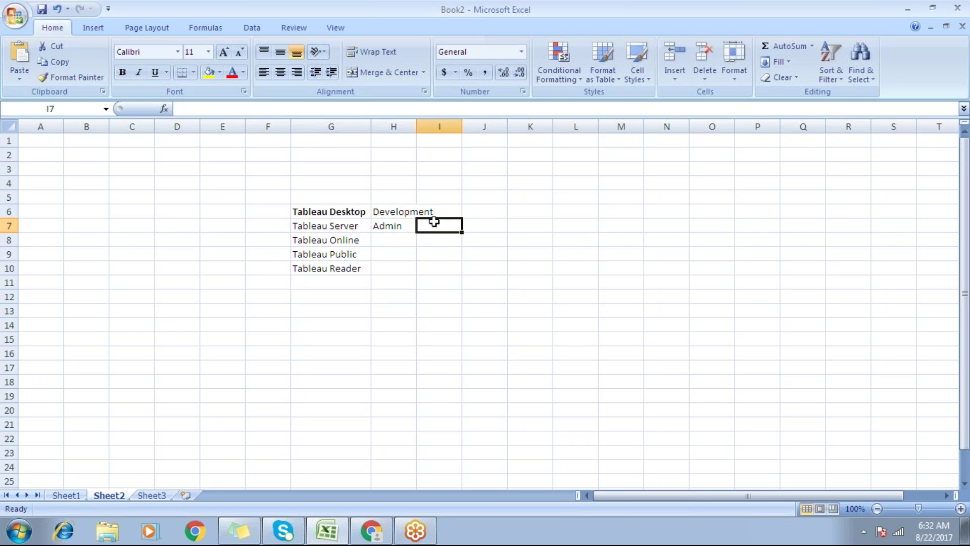
click(351, 224)
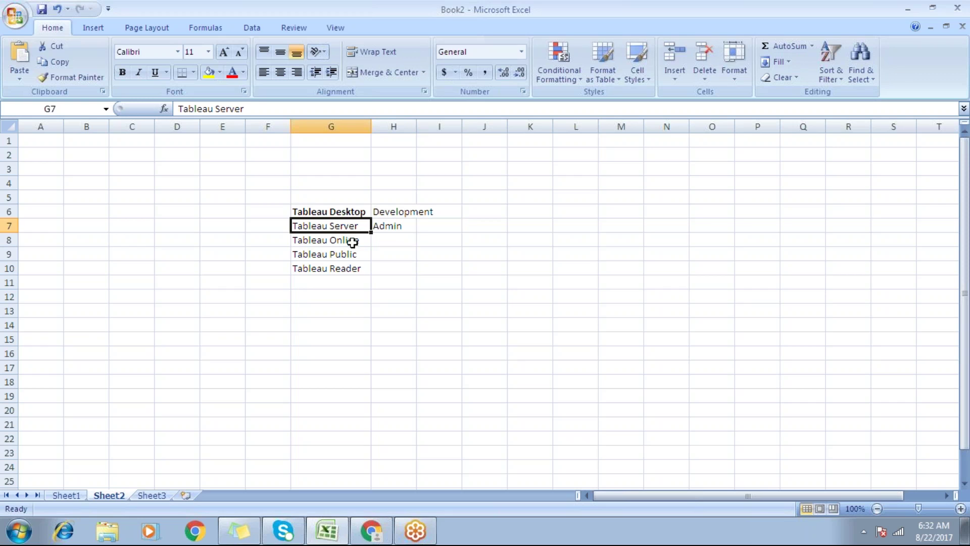
Step: Enter "Free" in H9 beside Tableau Public and in H10 beside Tableau Reader
click(352, 241)
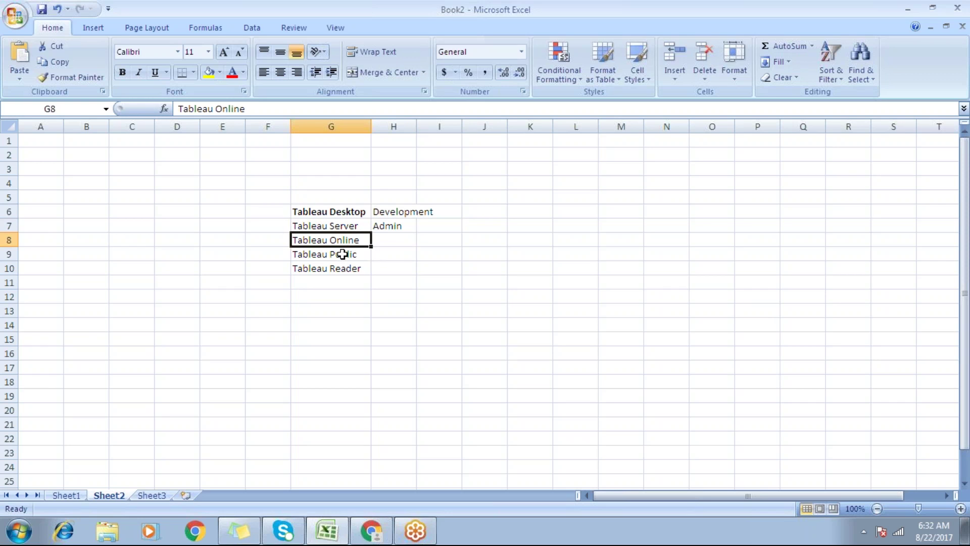
click(386, 252)
text(Free)
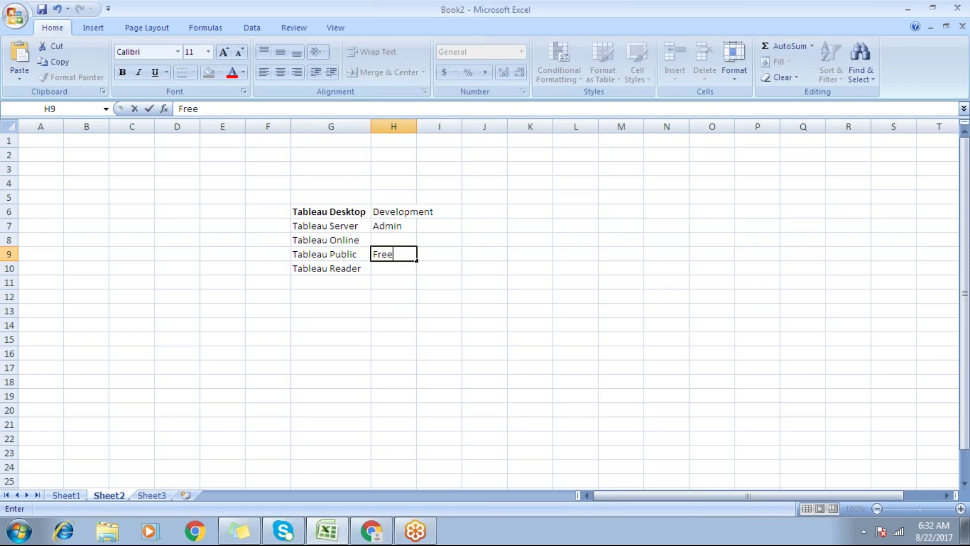
key(Return)
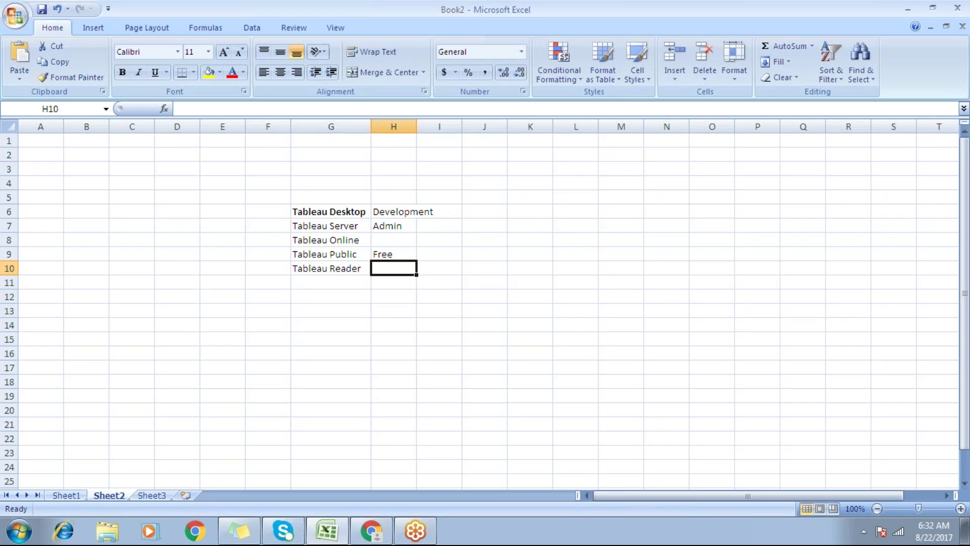
text(Frr)
text(ee)
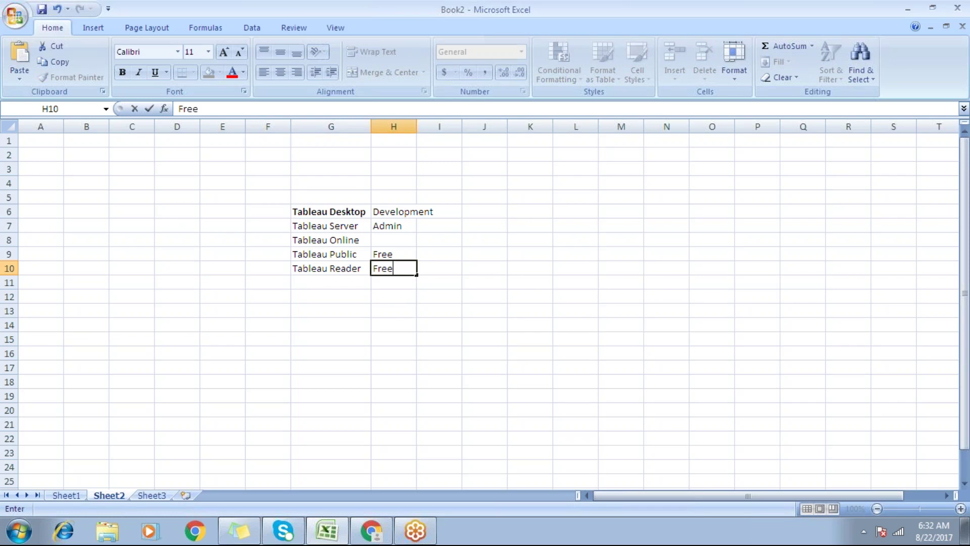
Step: Enter "14 days" in J6, J7 and J8 for Tableau Desktop, Tableau Server and Tableau Online
click(474, 212)
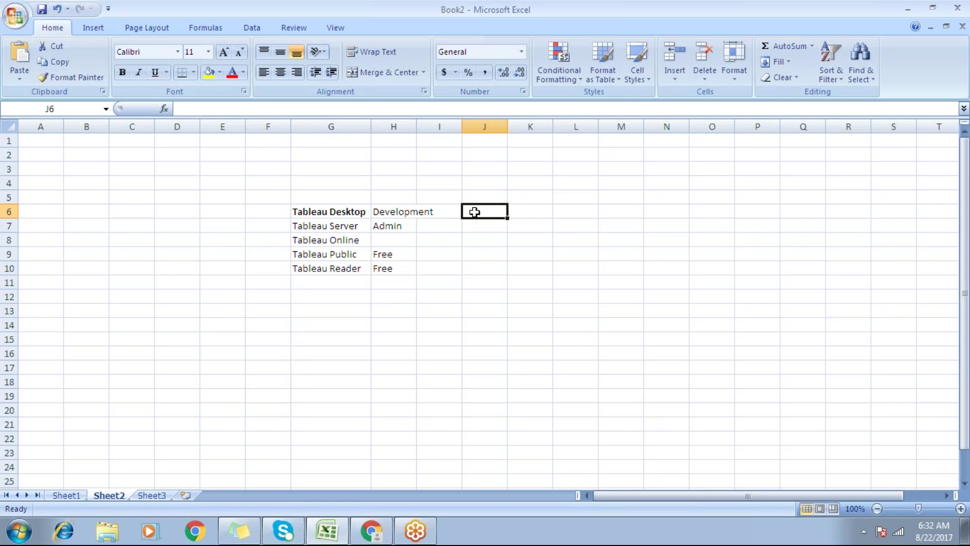
text(14 days)
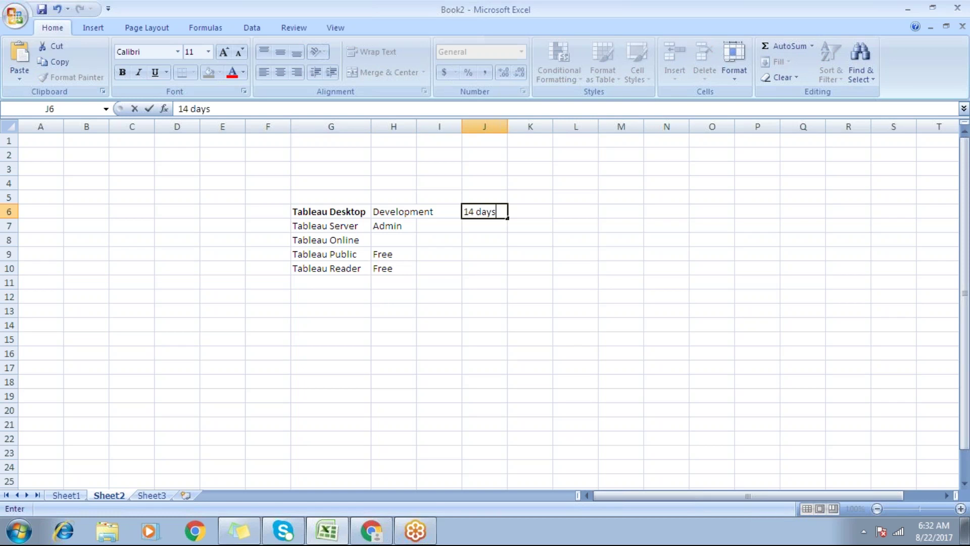
key(Return)
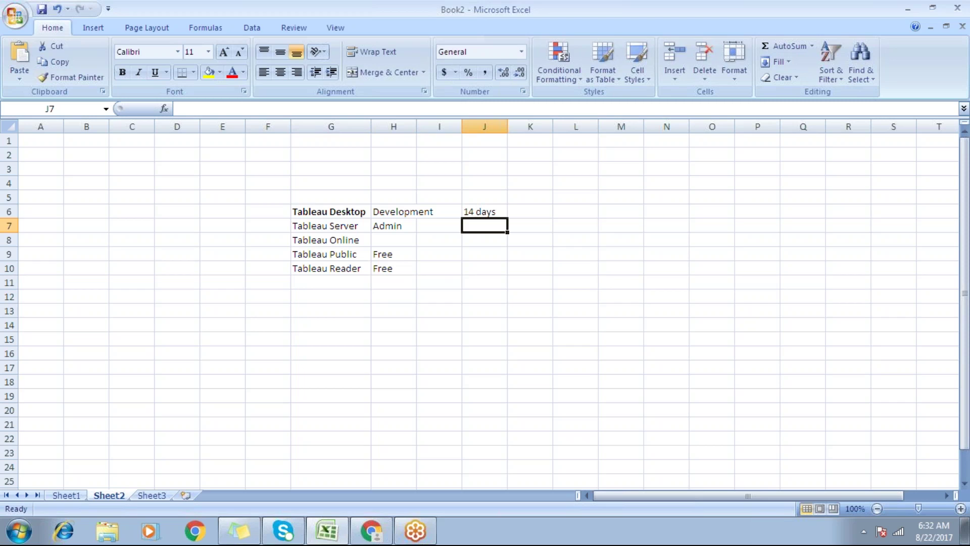
text(days)
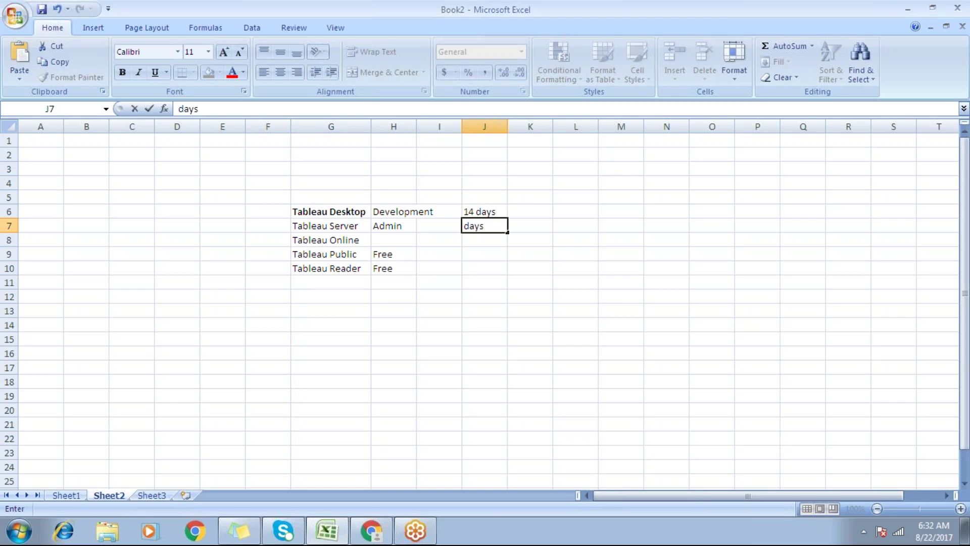
key(BackSpace)
key(BackSpace)
key(BackSpace)
key(BackSpace)
text(14 da)
key(Return)
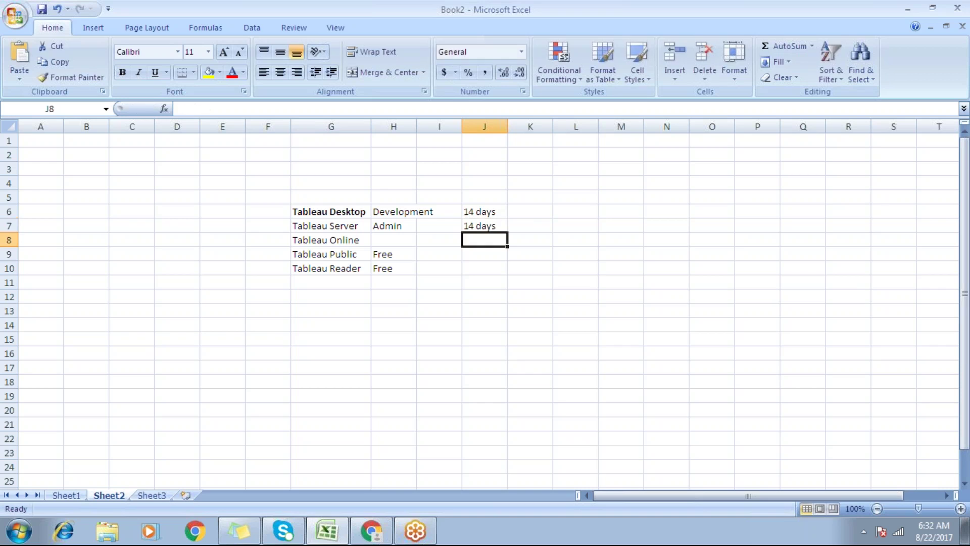
text(14)
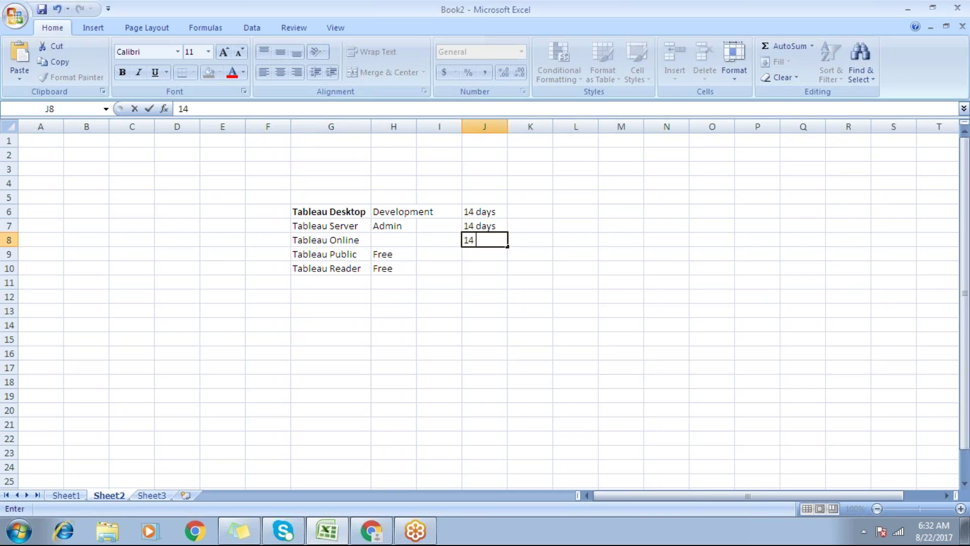
text( days)
key(Return)
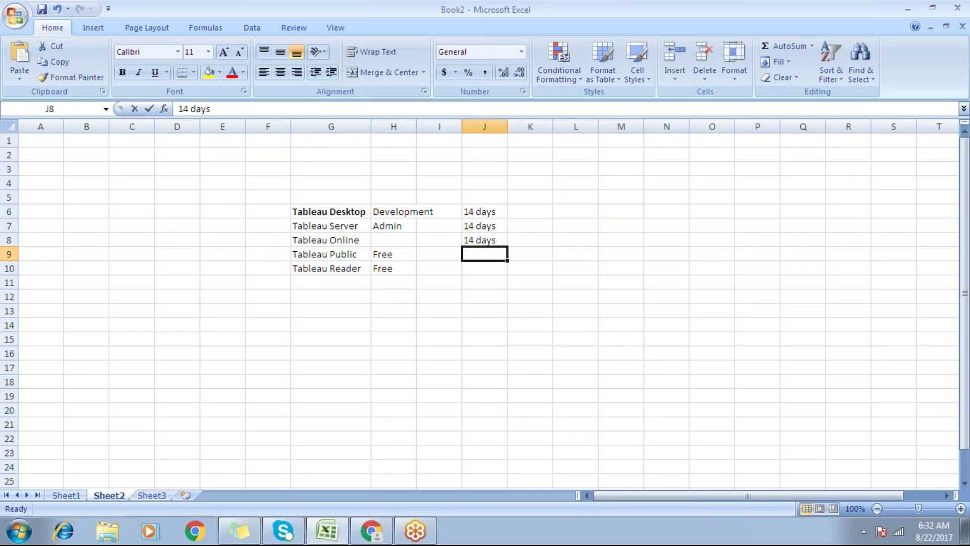
Step: Enter "Student License" in K6 on the Tableau Desktop row
click(484, 211)
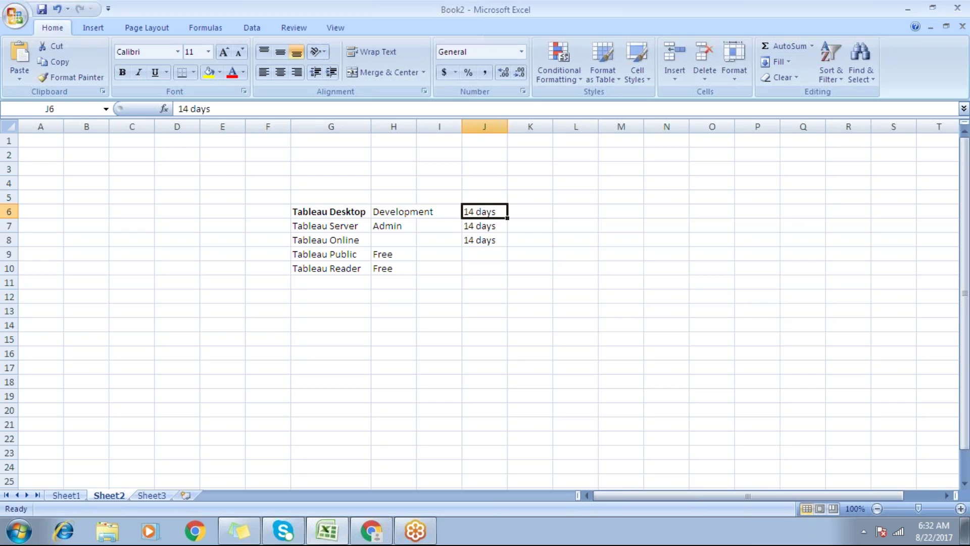
click(349, 211)
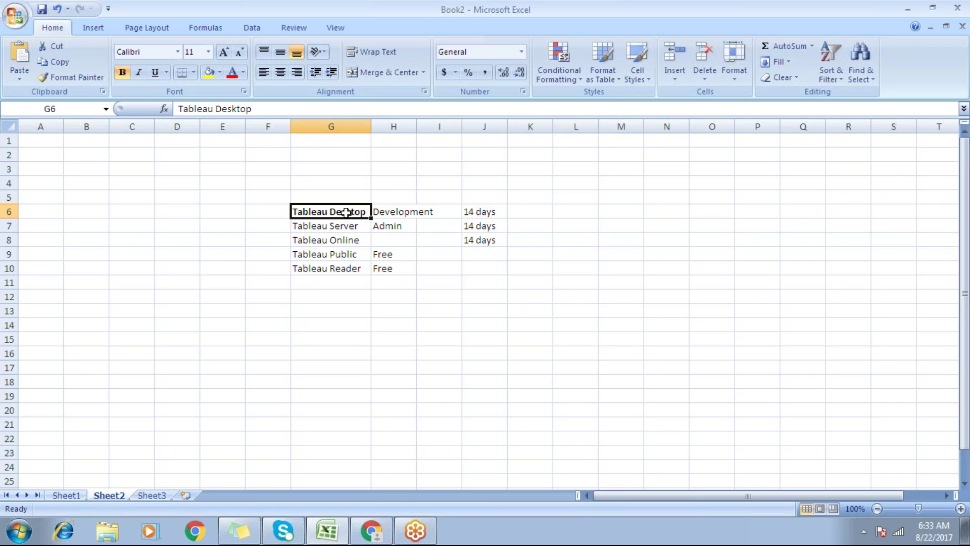
click(541, 211)
text(Stud)
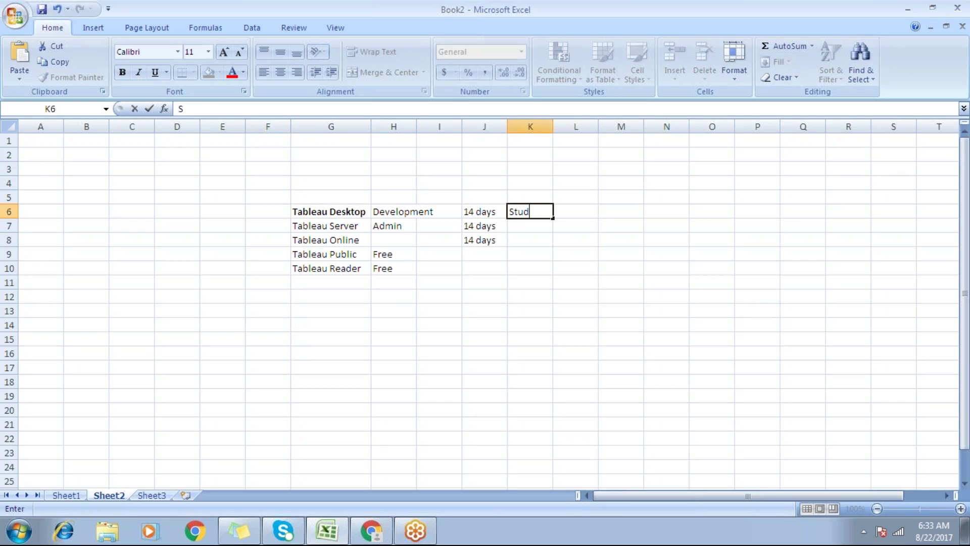
text(ent License)
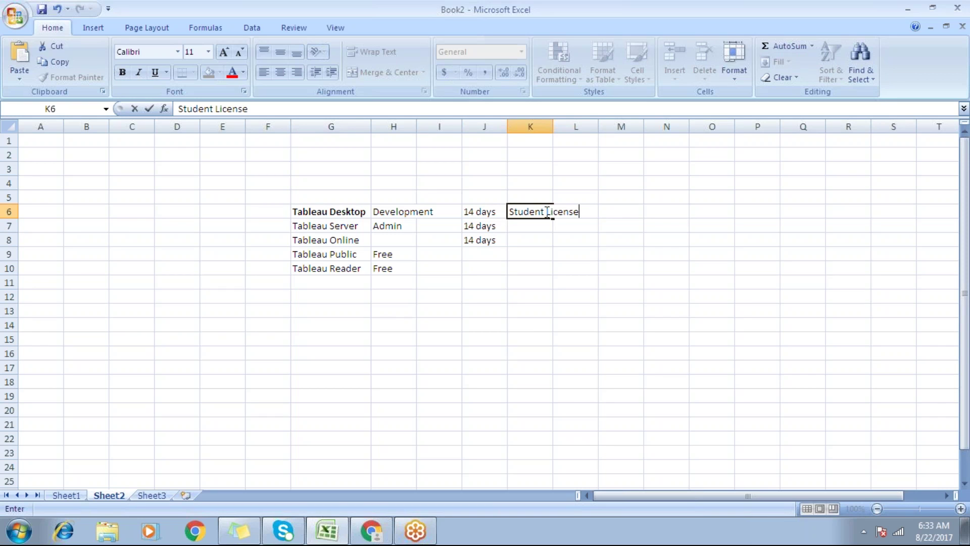
Step: Add the student license terms on the Tableau Desktop row: "1 Year" in M6 and "3 users" in N6
click(628, 212)
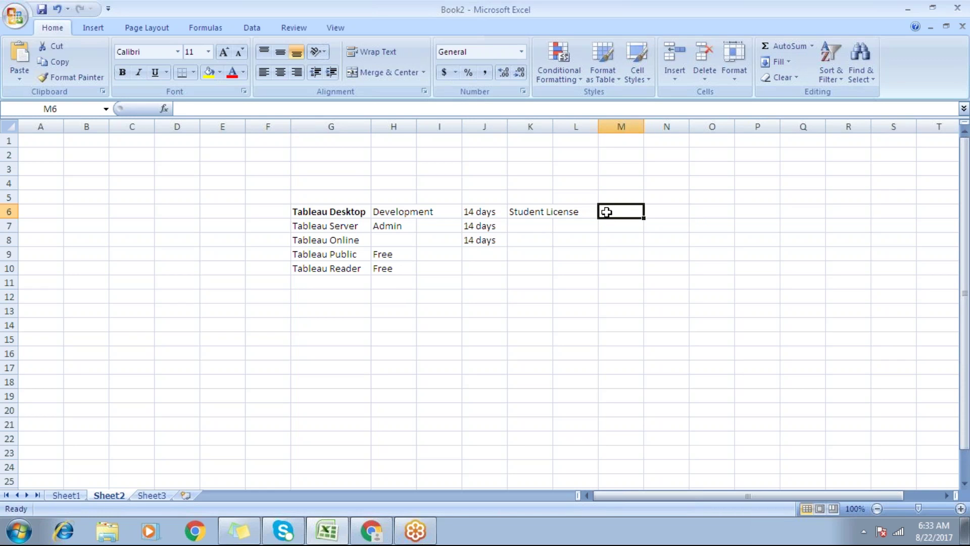
text(1 Year)
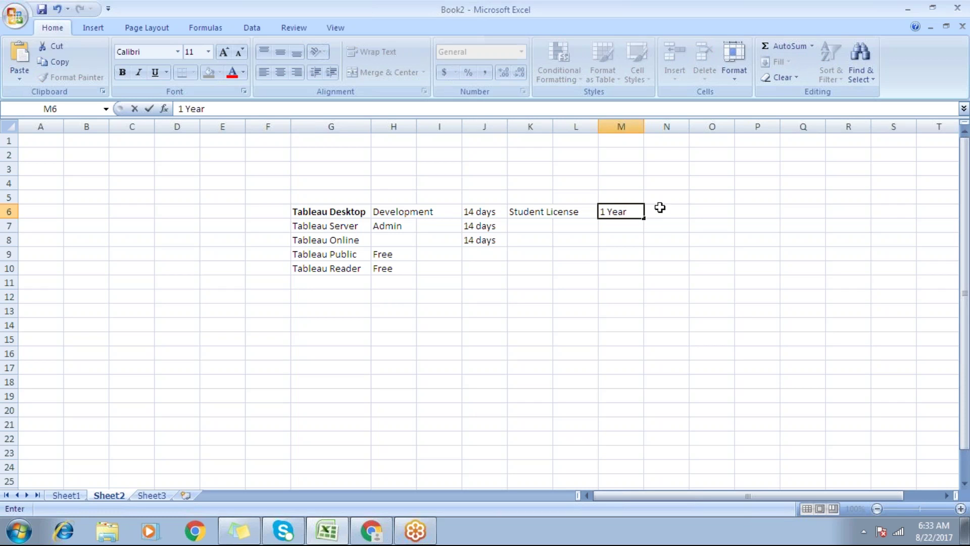
click(659, 207)
text(3)
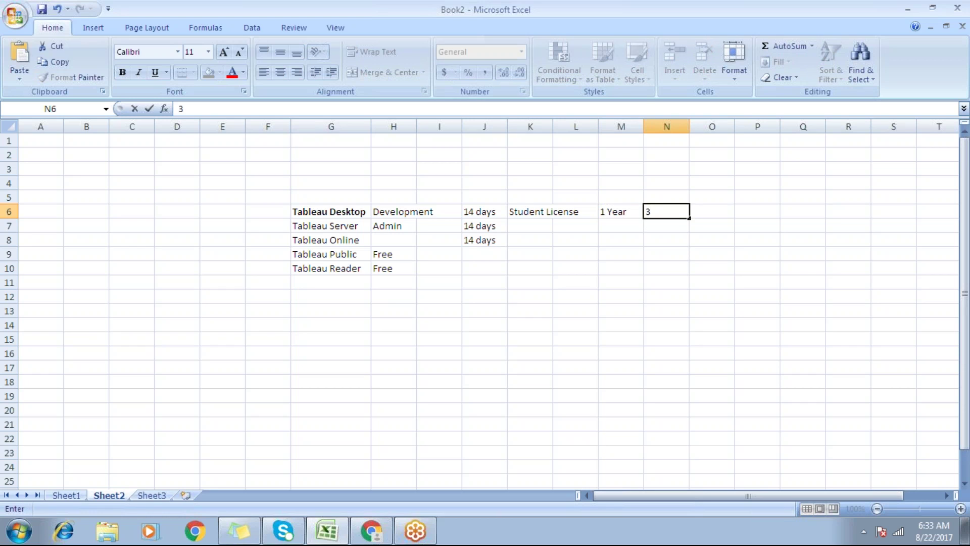
text( users)
key(Return)
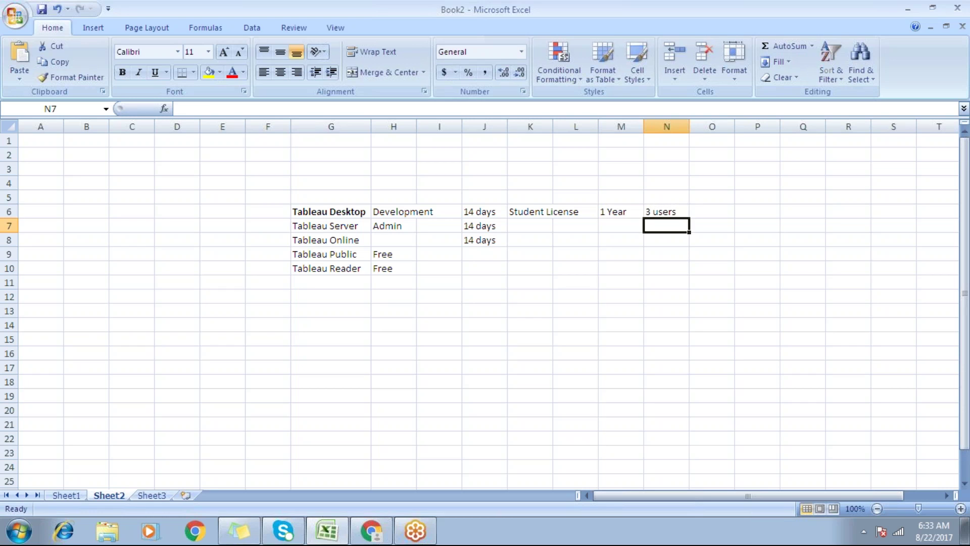
click(626, 213)
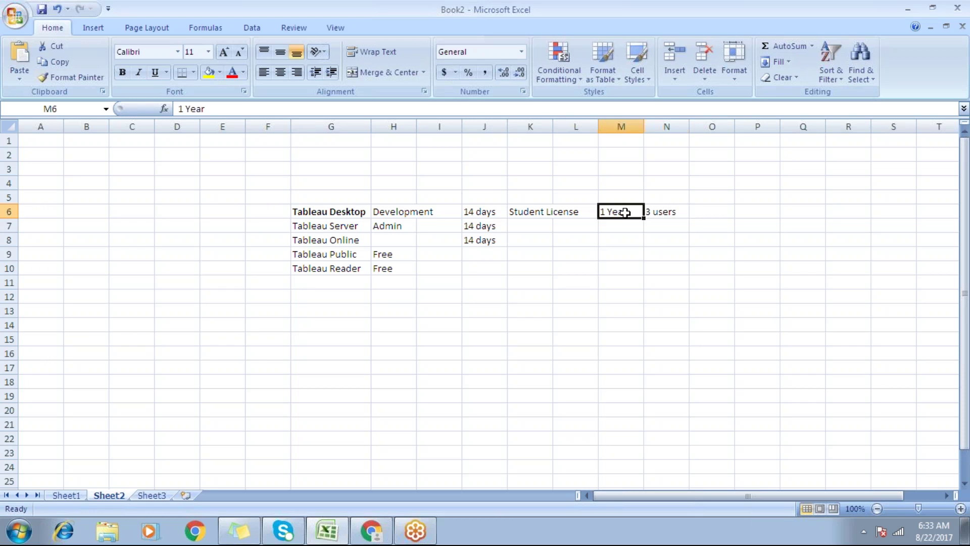
click(666, 212)
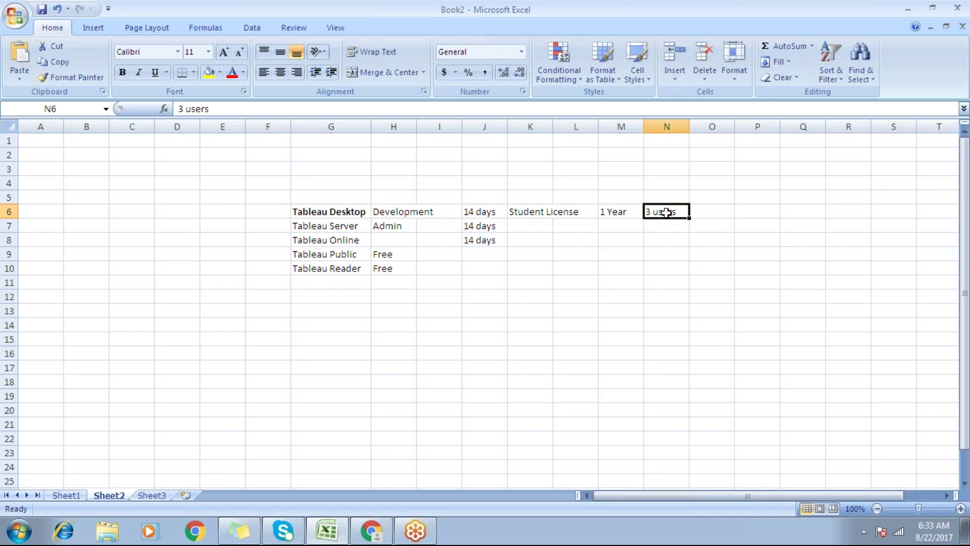
click(323, 210)
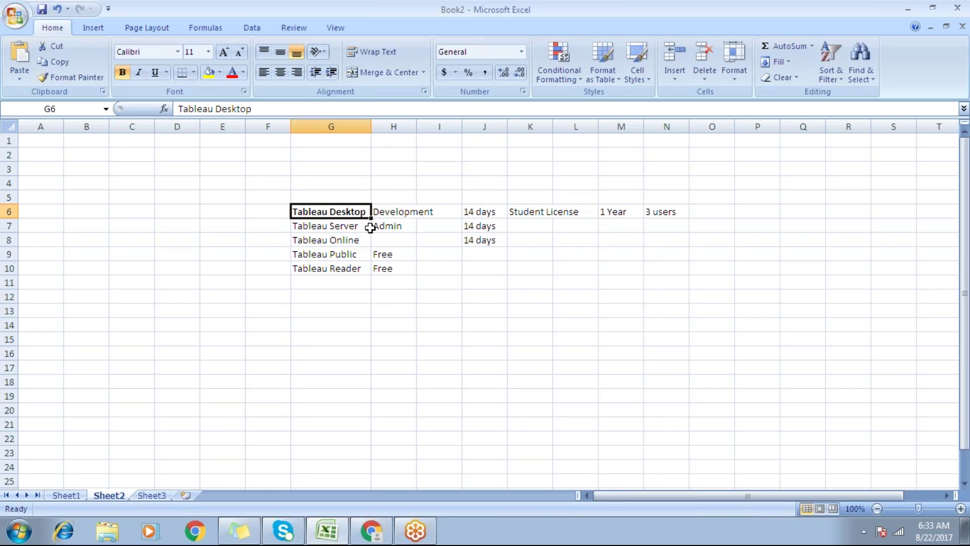
Step: Enter "Multiple Versions" in G15 and "Windows/mac" below it in G16
click(327, 339)
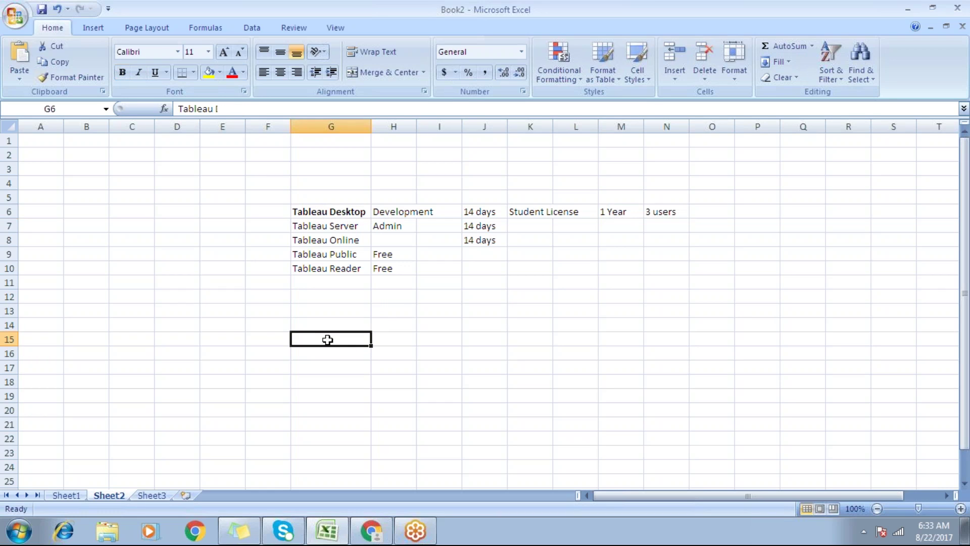
text(Multiple Versions)
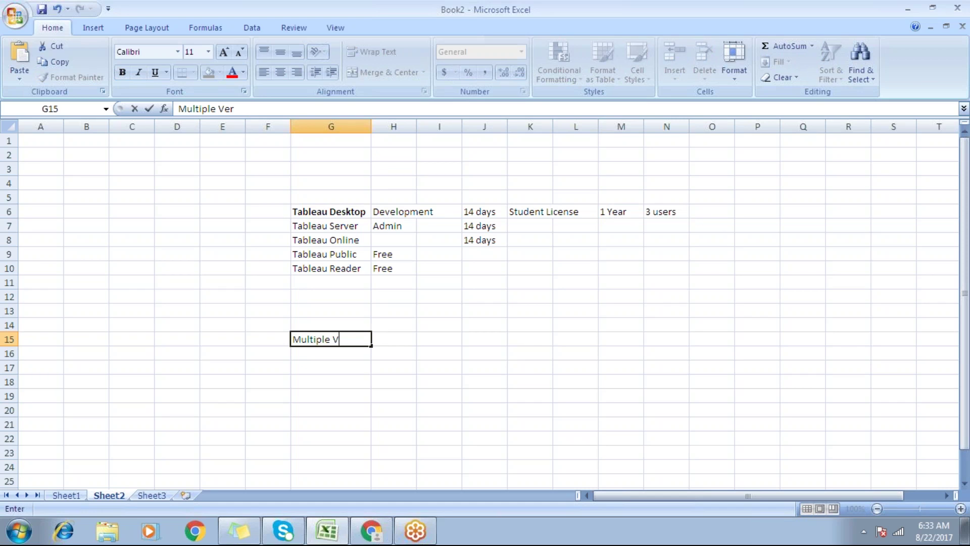
key(Return)
text(Windows/mac)
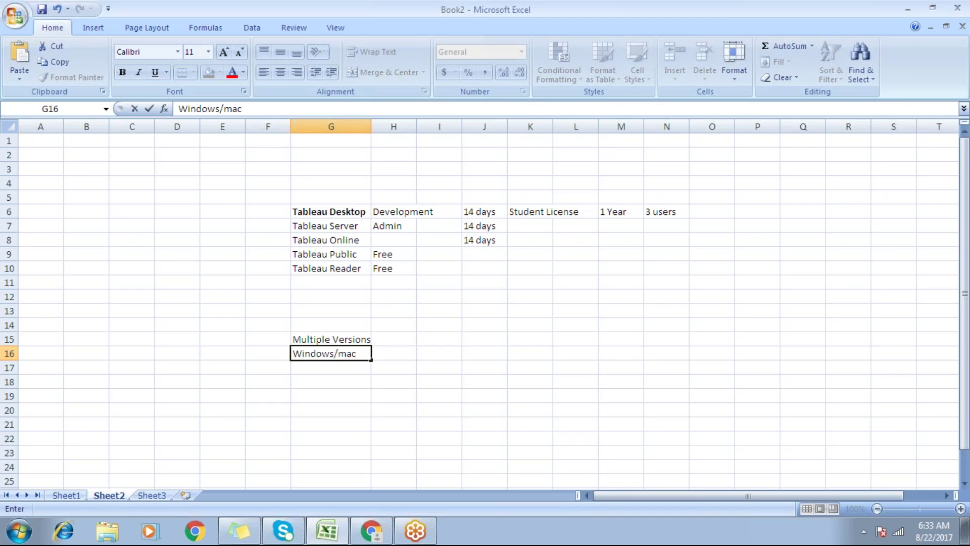
key(Return)
click(377, 339)
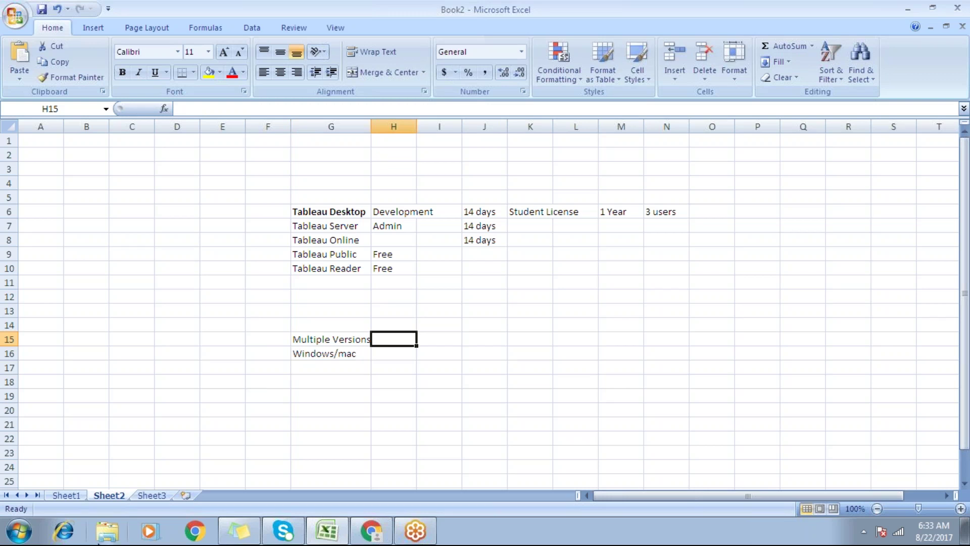
Step: Check the computer's list of installed programs for the Tableau versions, then return to the worksheet
click(19, 530)
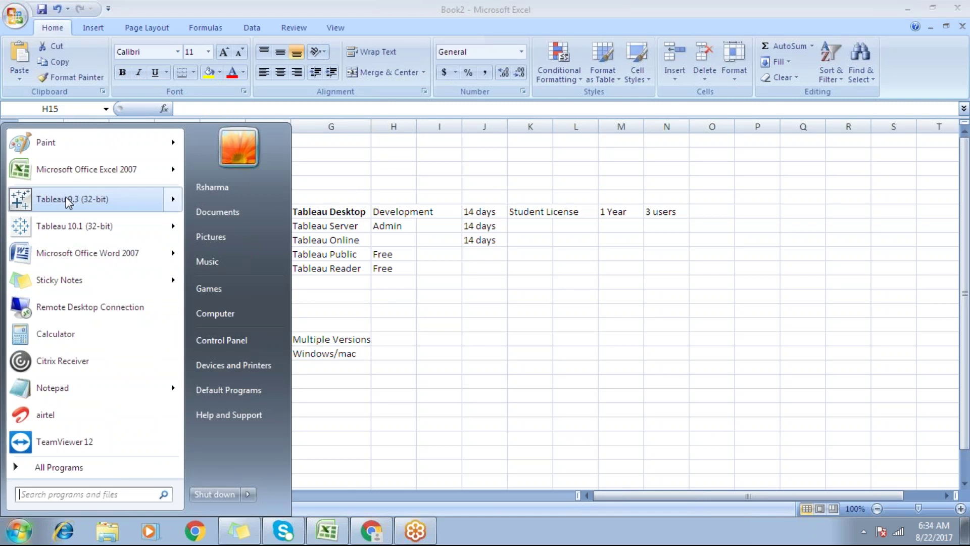
mouse_move(67, 201)
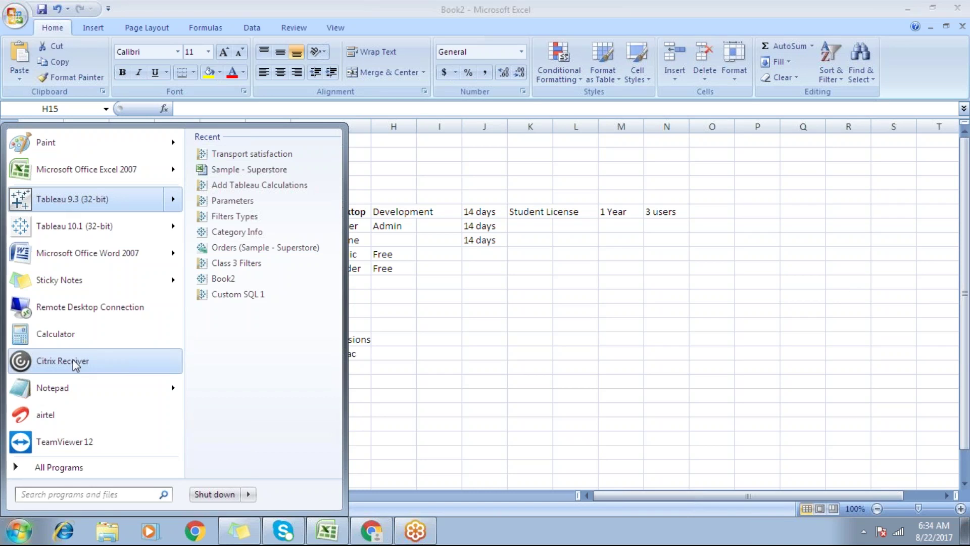
click(52, 387)
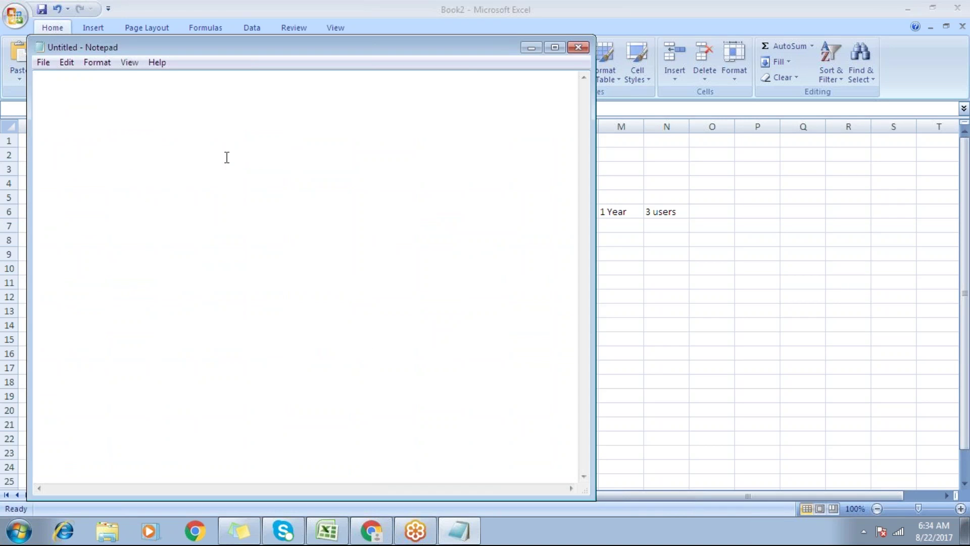
click(578, 47)
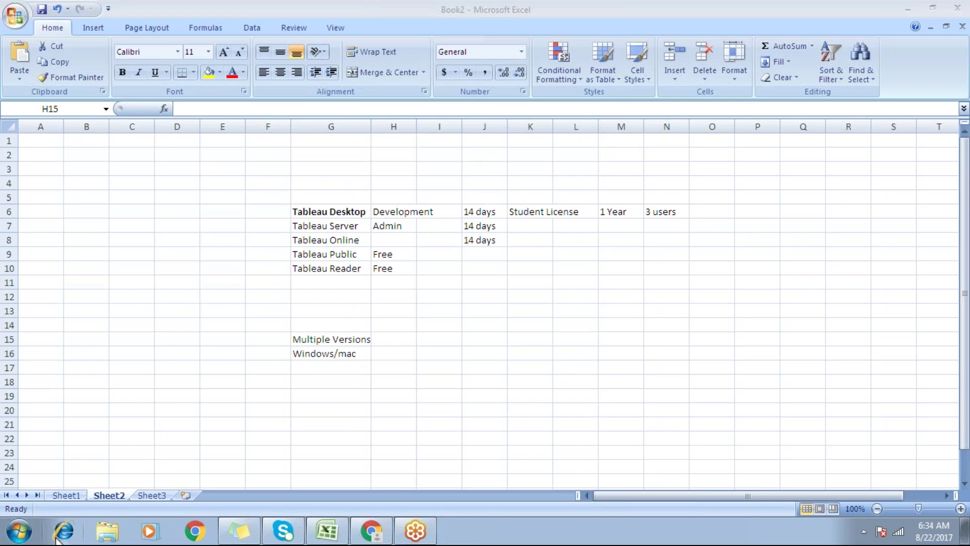
click(29, 533)
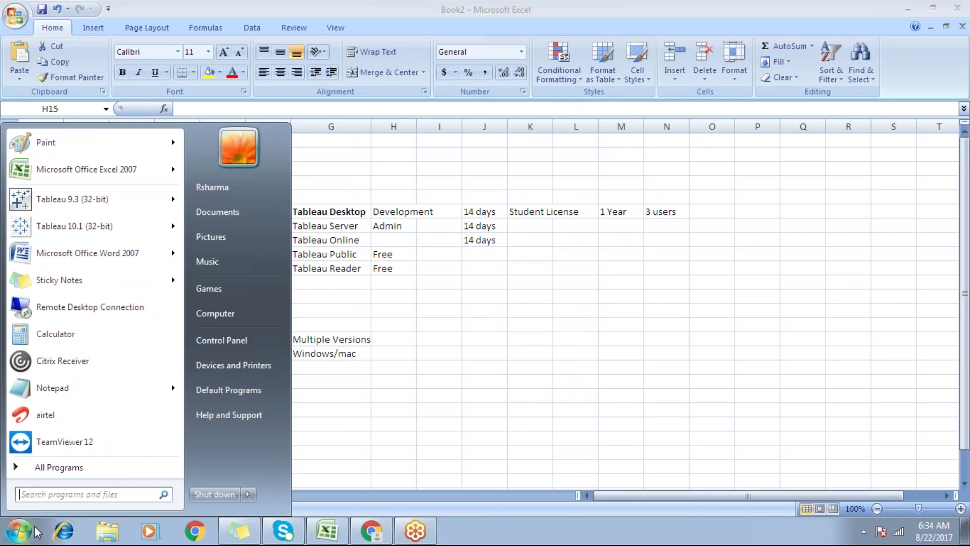
click(54, 468)
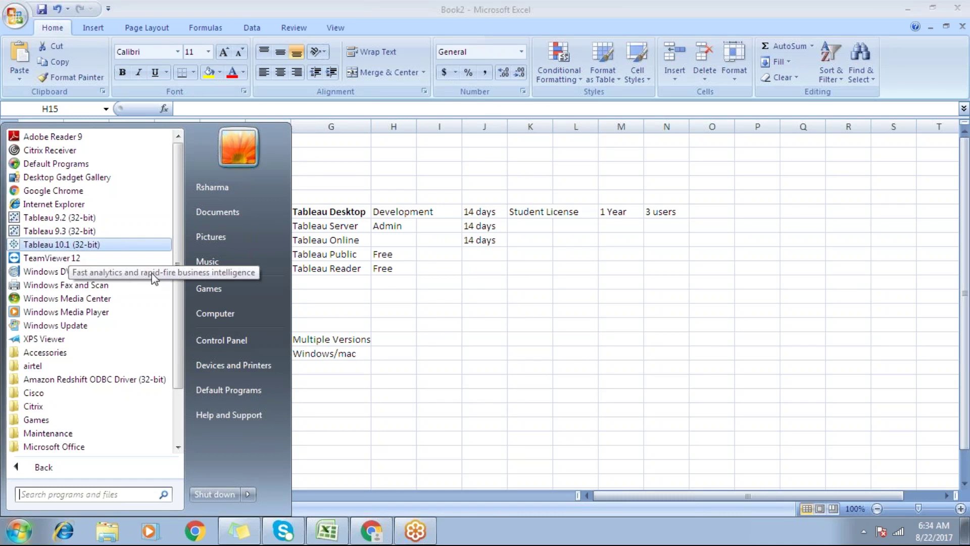
click(387, 307)
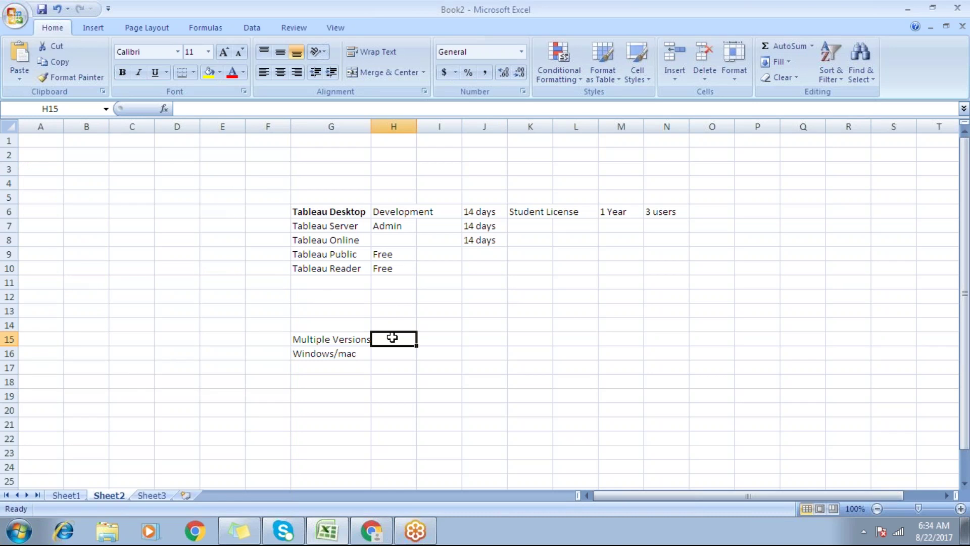
Step: Enter "10 version" in I15 and "9 version" in J15 on the Multiple Versions row
click(440, 342)
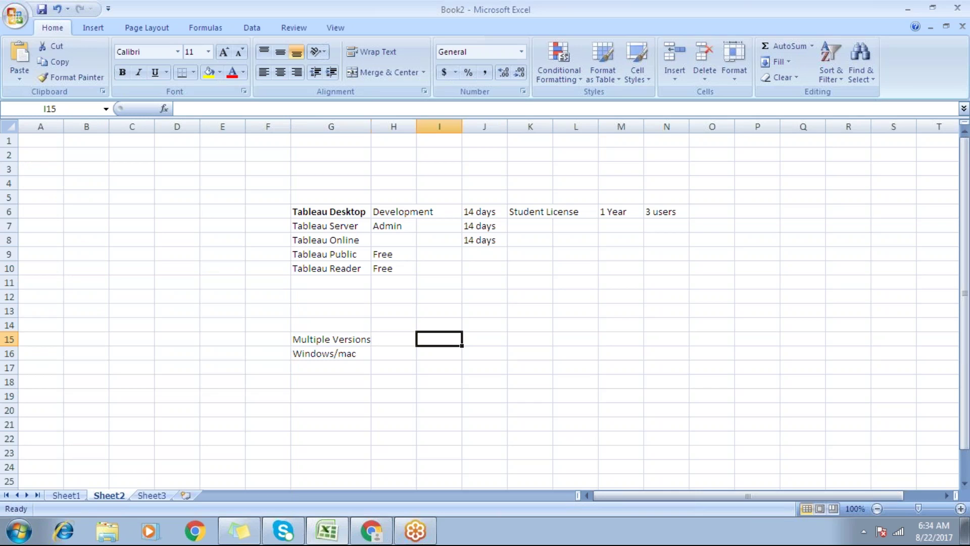
text(10)
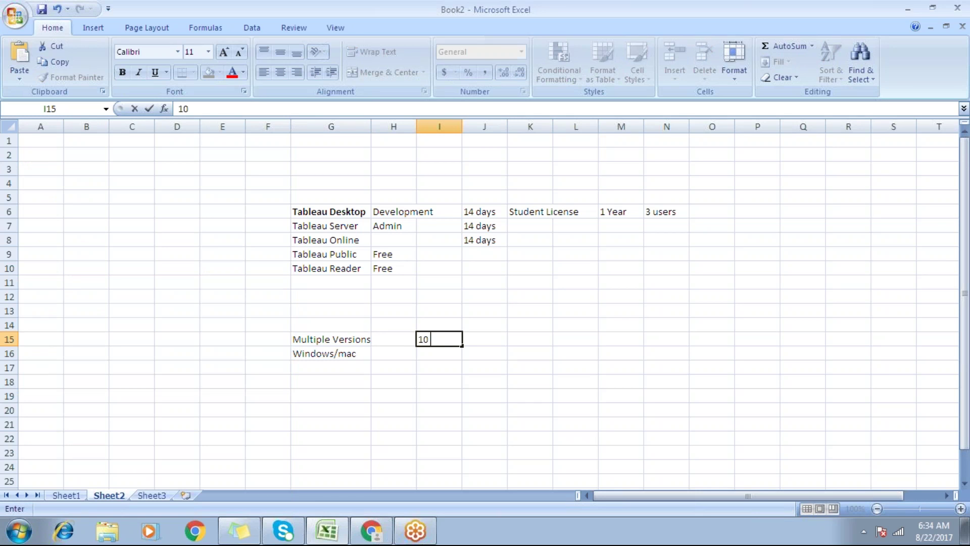
text( ersion)
key(BackSpace)
key(BackSpace)
key(BackSpace)
key(BackSpace)
key(BackSpace)
key(BackSpace)
text(version)
key(Tab)
text(9 versi)
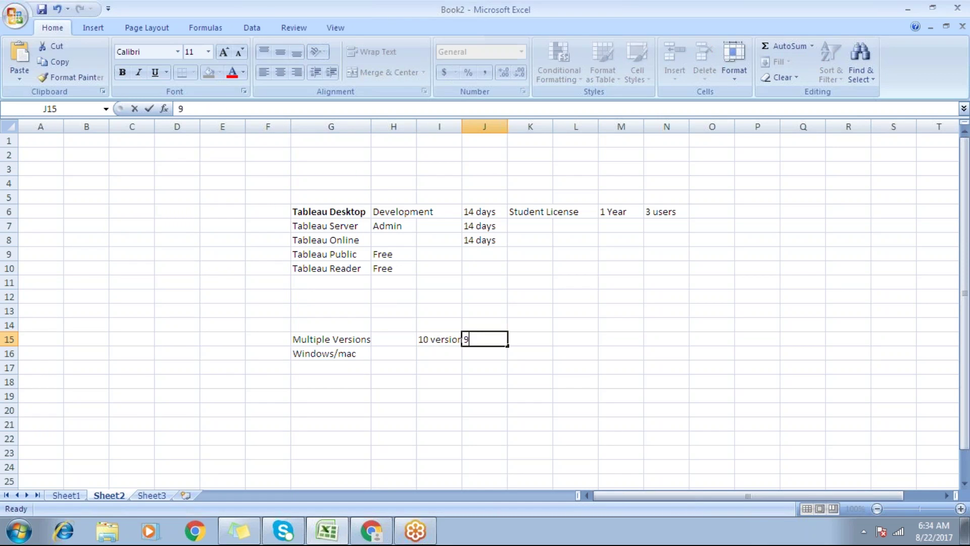
text(on)
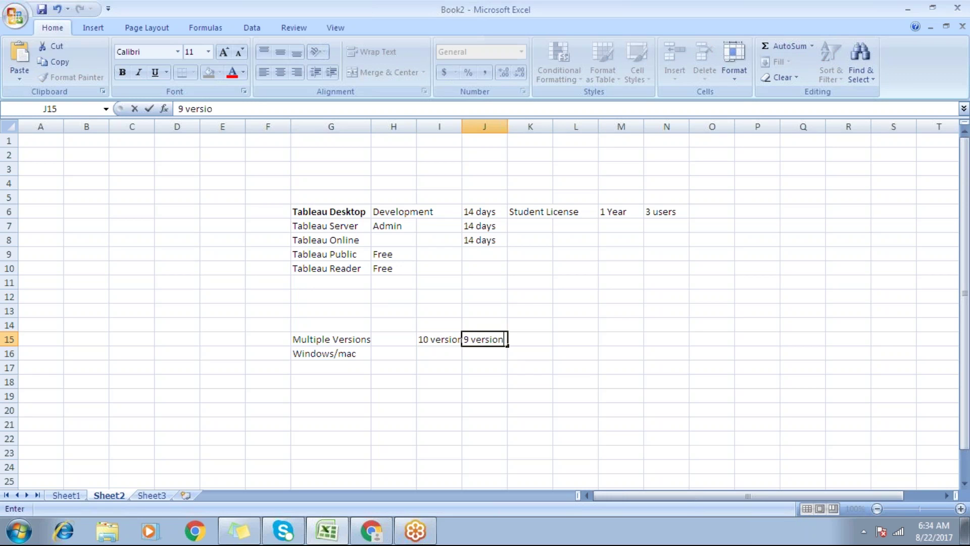
key(Return)
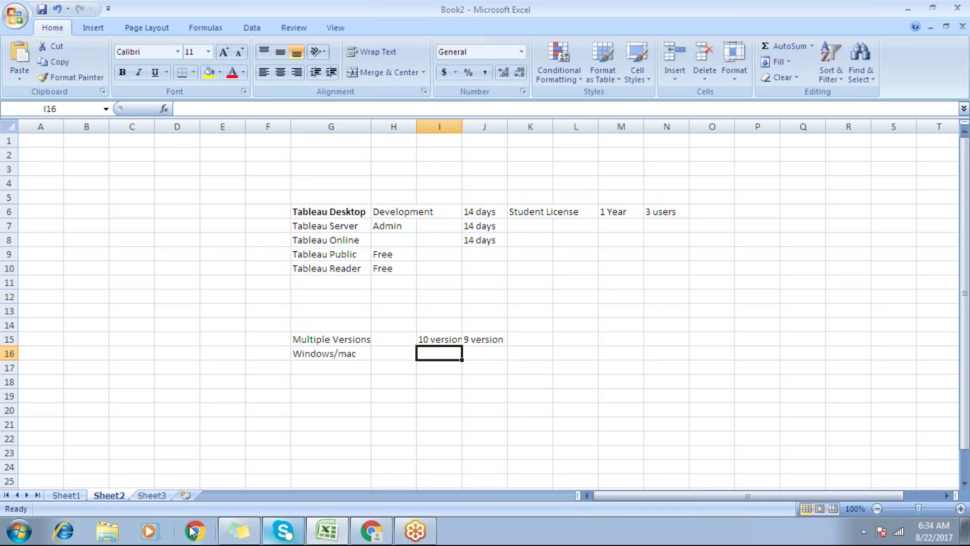
Step: Launch Tableau 9.3 (32-bit) and show the full list of server connections
click(15, 537)
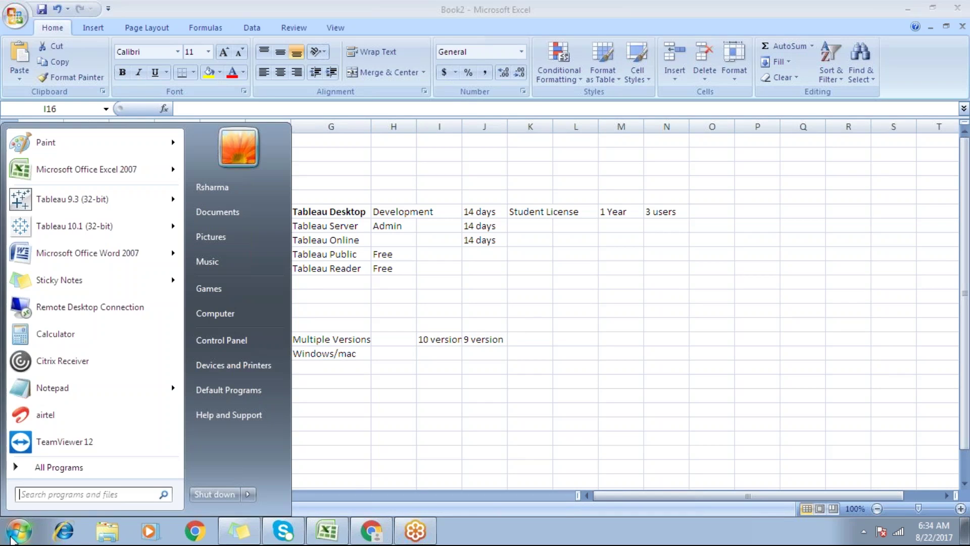
click(74, 202)
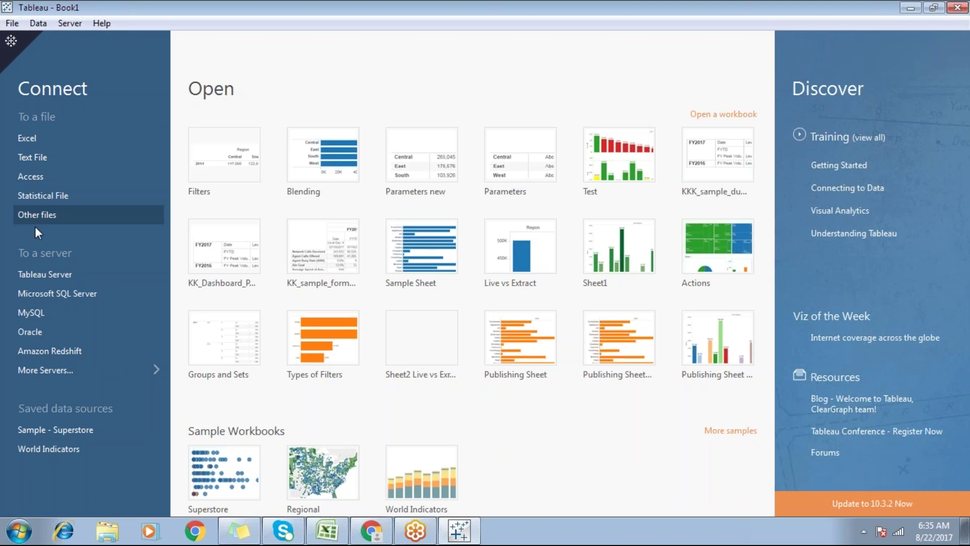
click(44, 371)
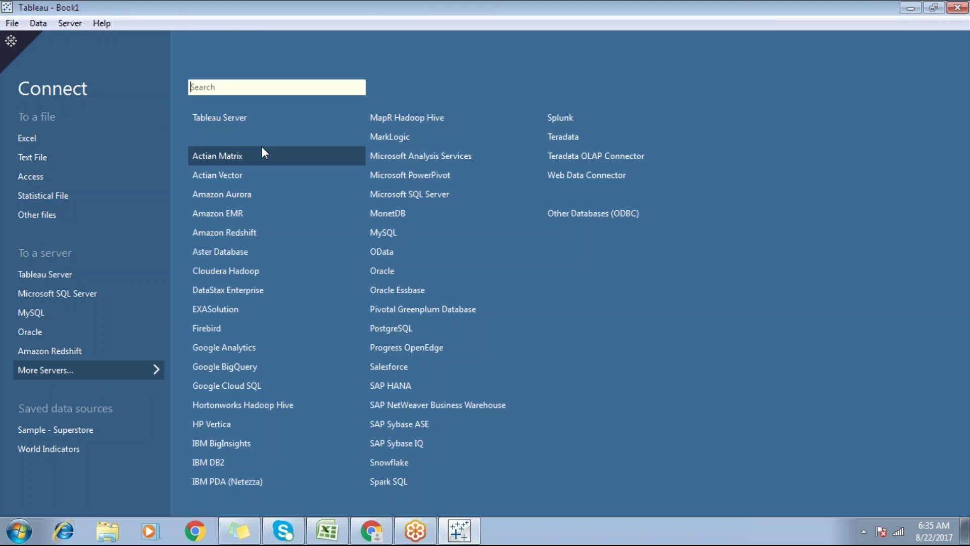
Step: Look at the Other Databases (ODBC) and Oracle connection settings, cancel both, and close the list of additional servers
click(600, 214)
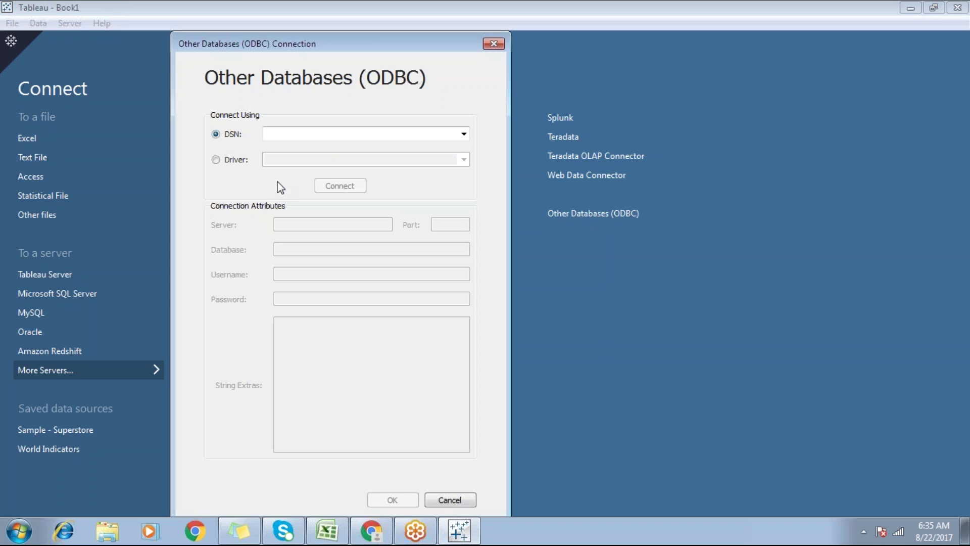
click(449, 500)
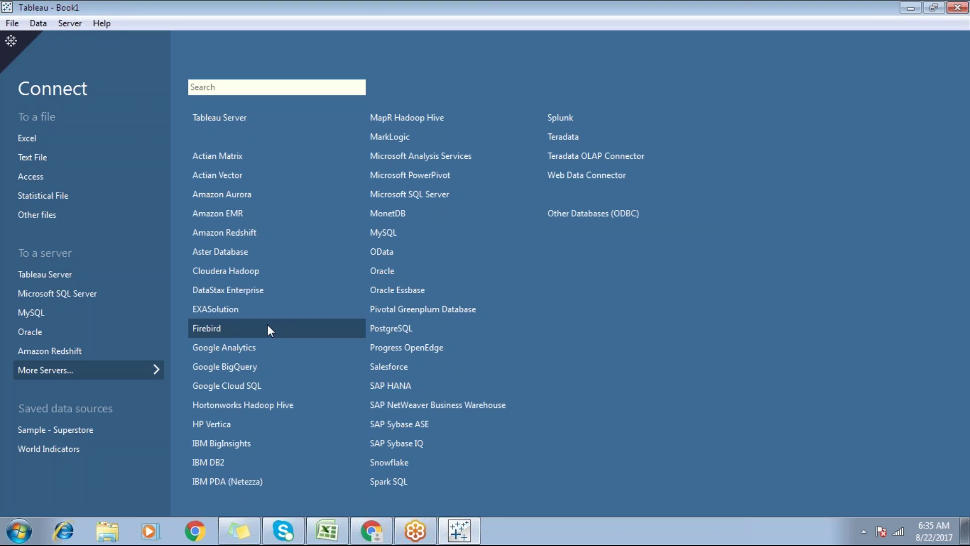
click(390, 271)
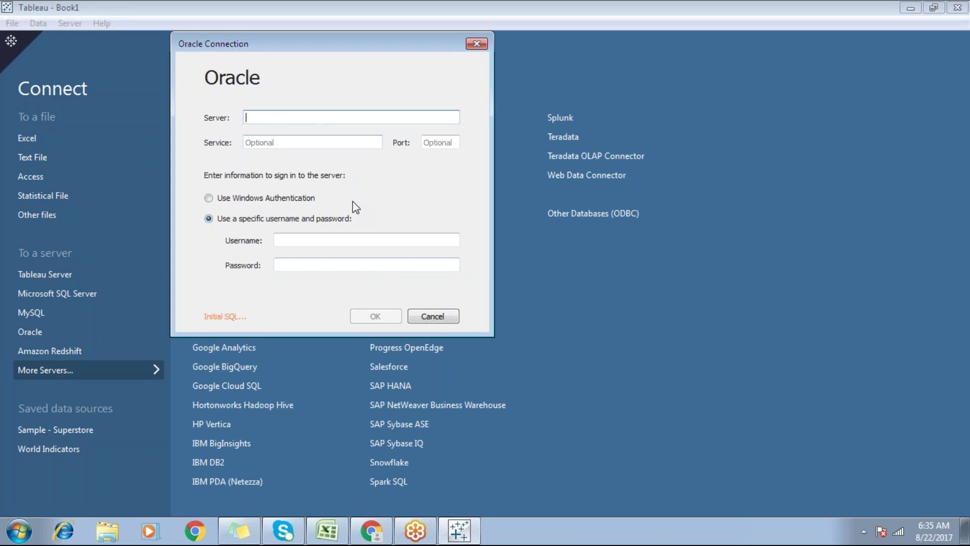
click(432, 316)
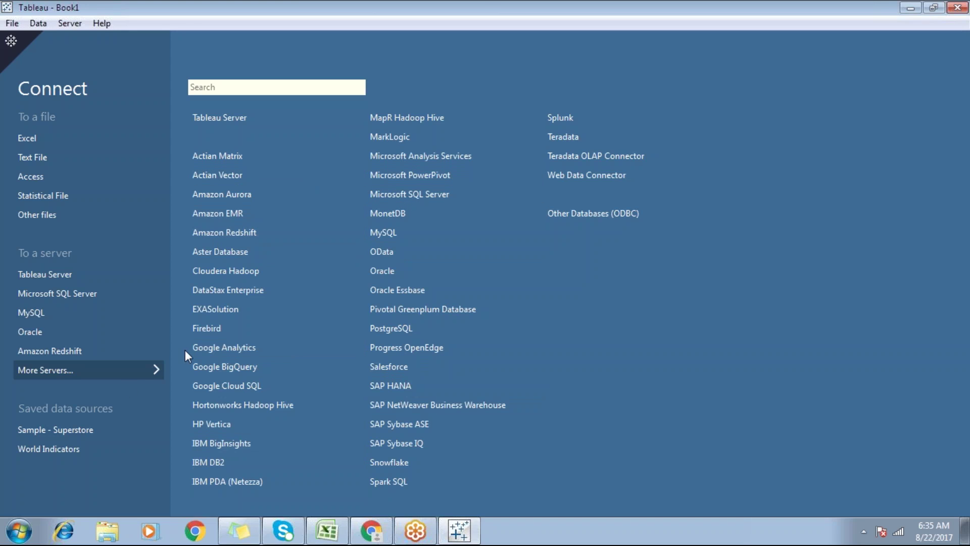
click(107, 372)
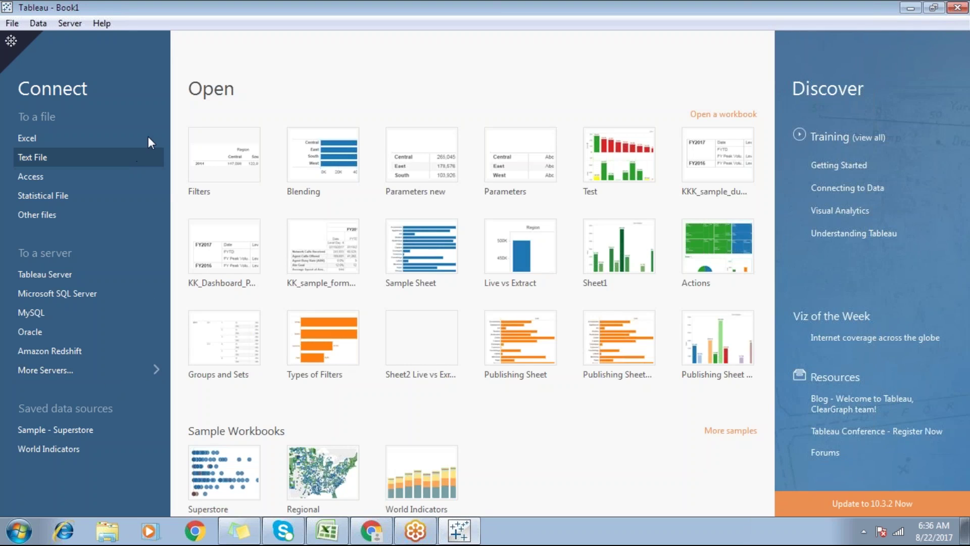
Step: Connect to the Excel workbook Sample - Superstore in My Tableau Repository, under Datasources, 9.2, en_US-US
click(61, 139)
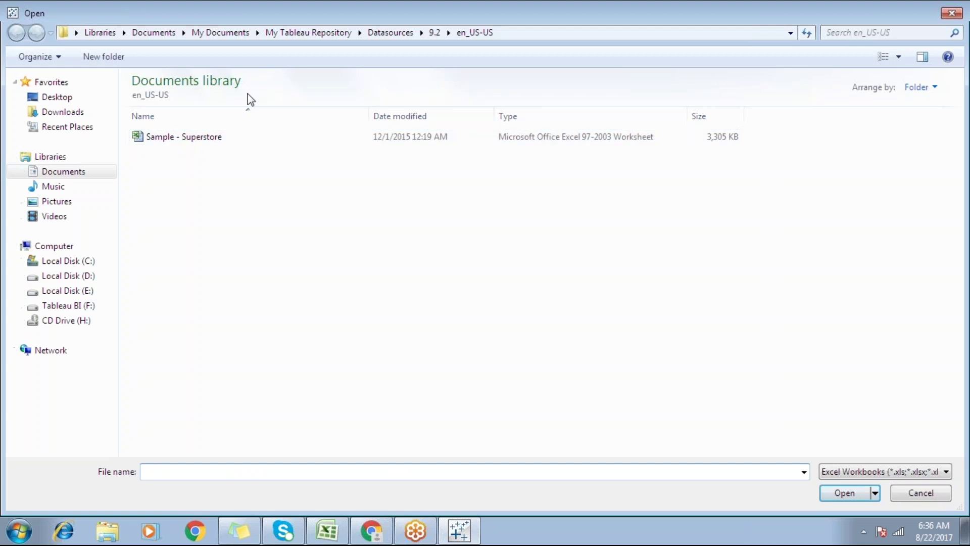
click(154, 33)
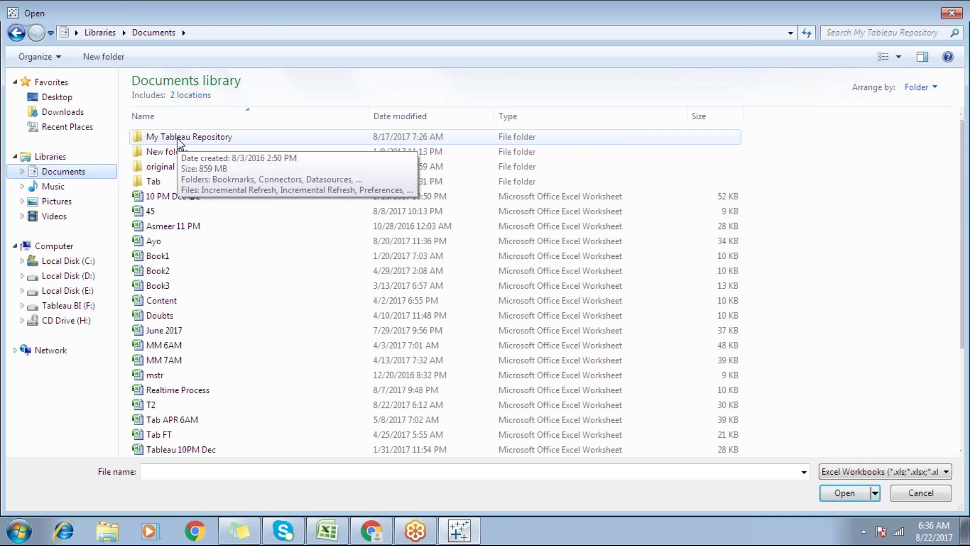
double_click(178, 141)
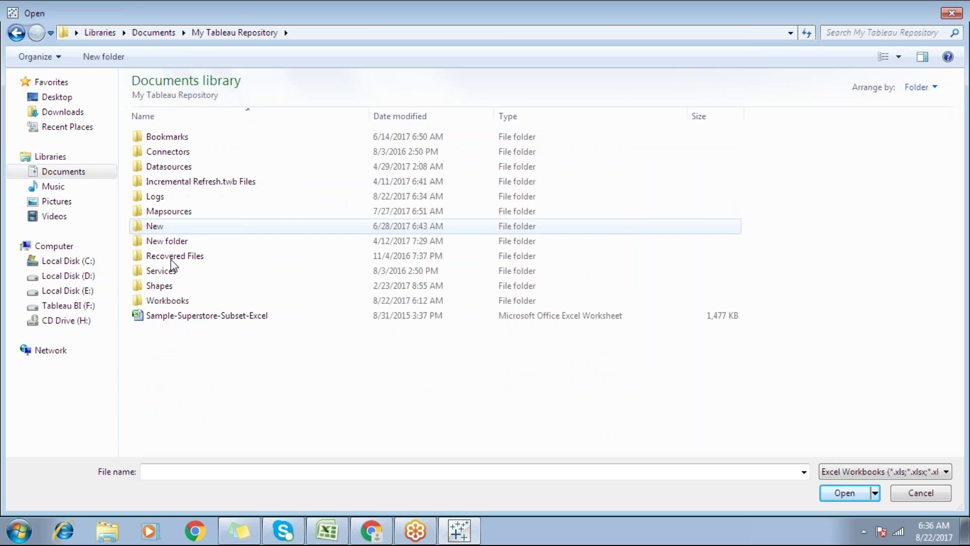
double_click(168, 170)
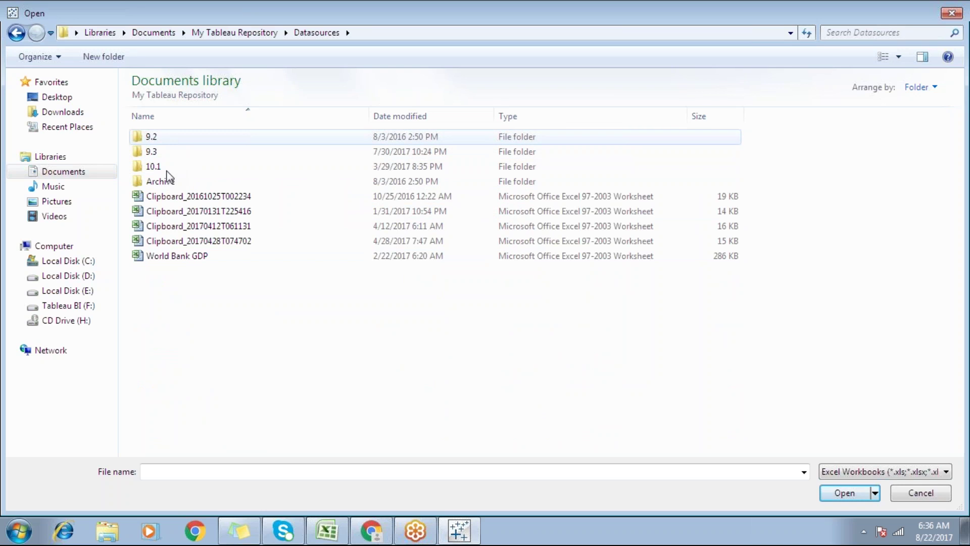
double_click(152, 141)
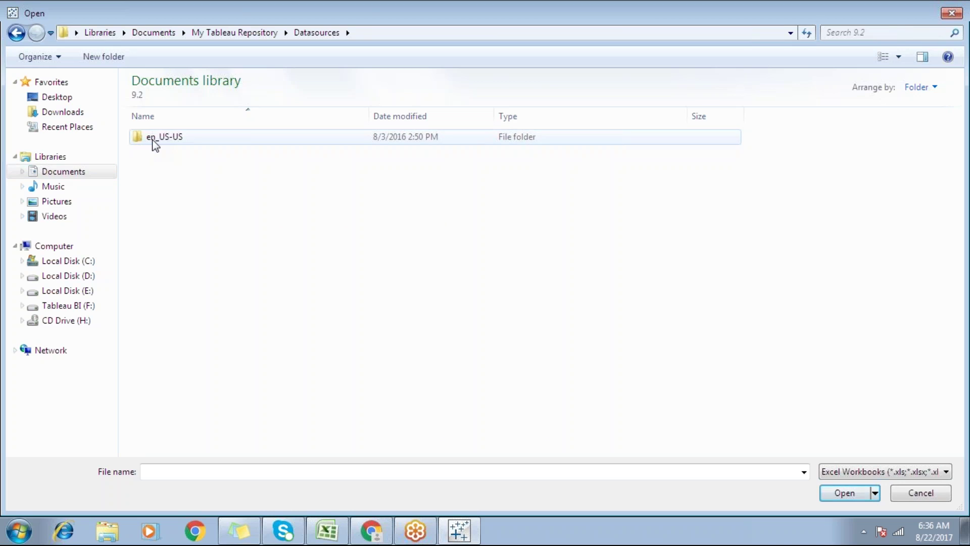
double_click(154, 143)
double_click(151, 142)
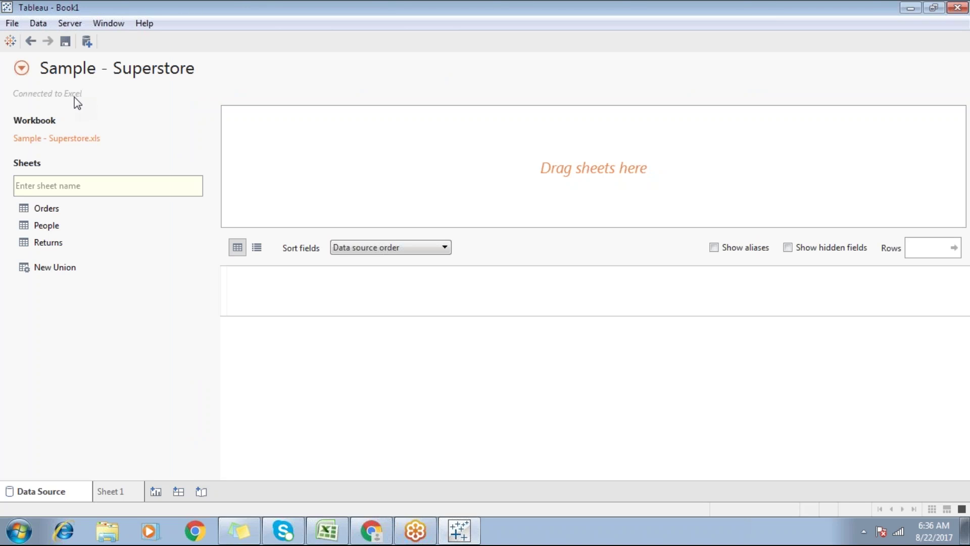
Step: Add the Orders sheet to the data source canvas and join the People sheet to it
drag(65, 211, 81, 215)
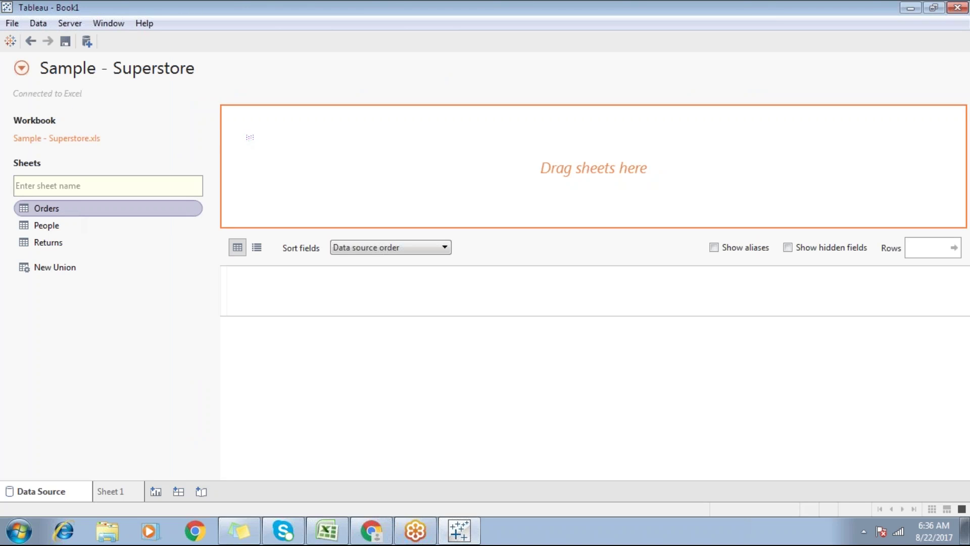
drag(250, 136, 253, 136)
drag(85, 230, 418, 173)
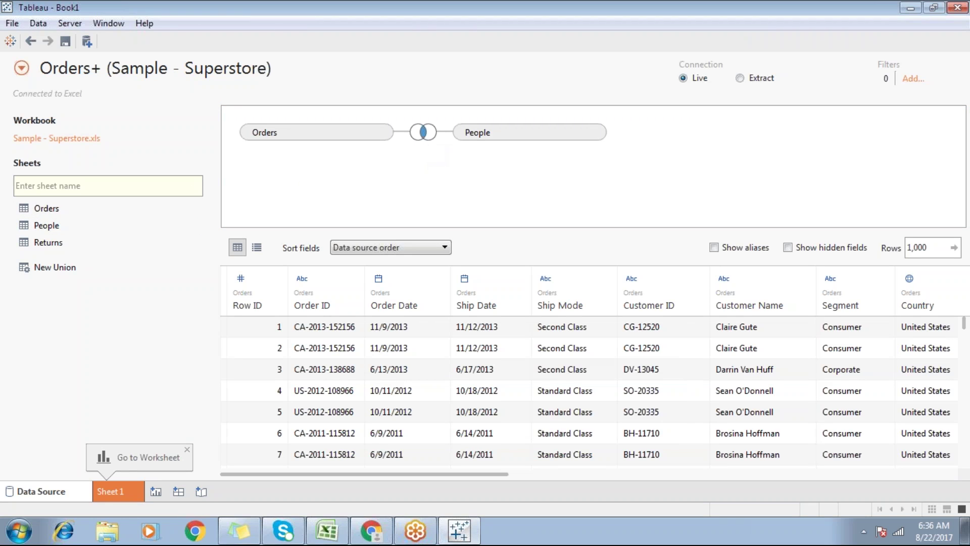
Step: Examine the join types and the fields available for the join clause between Orders and People, leaving the settings as they are
click(424, 140)
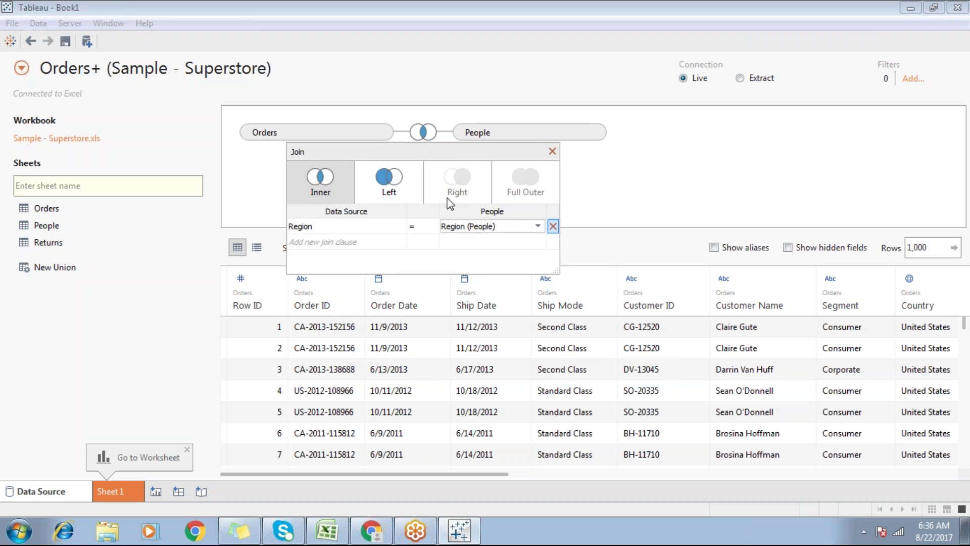
click(552, 153)
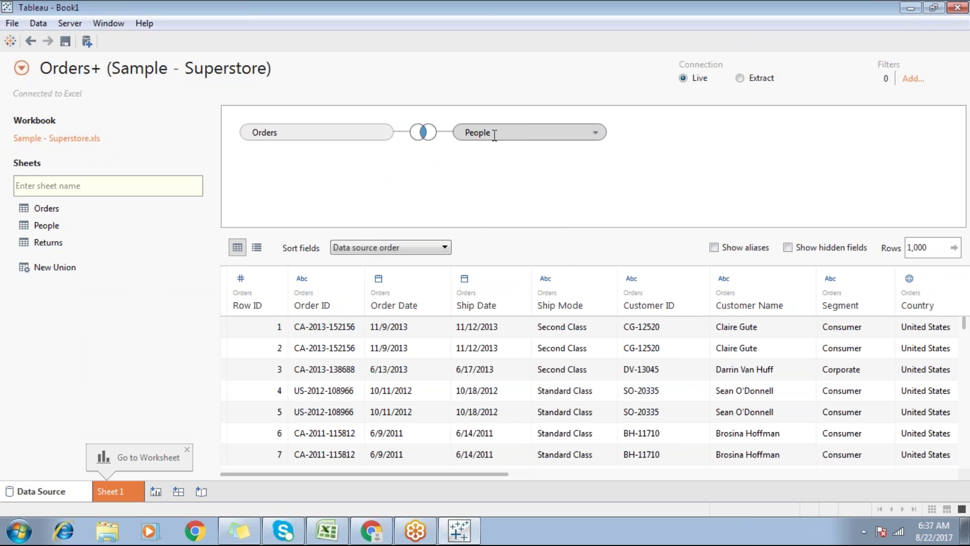
click(427, 142)
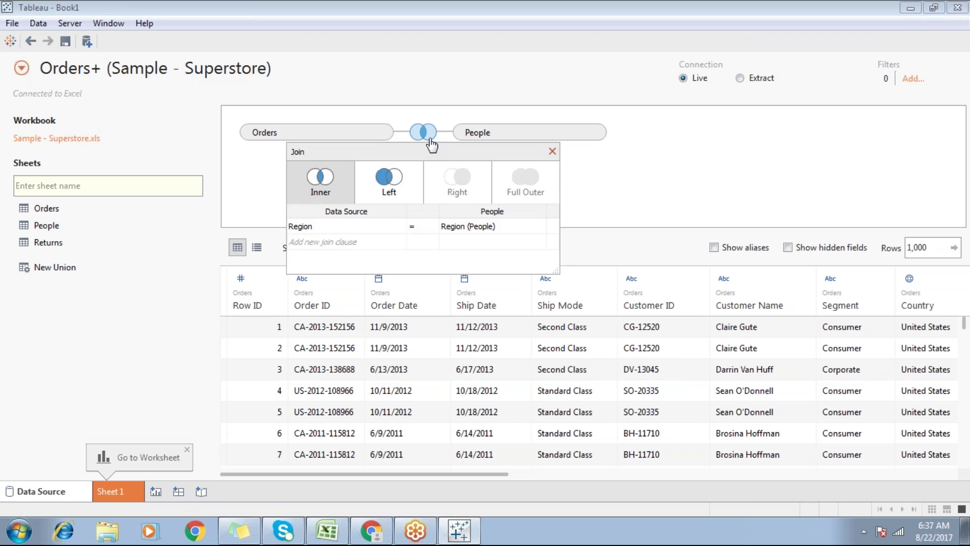
click(477, 225)
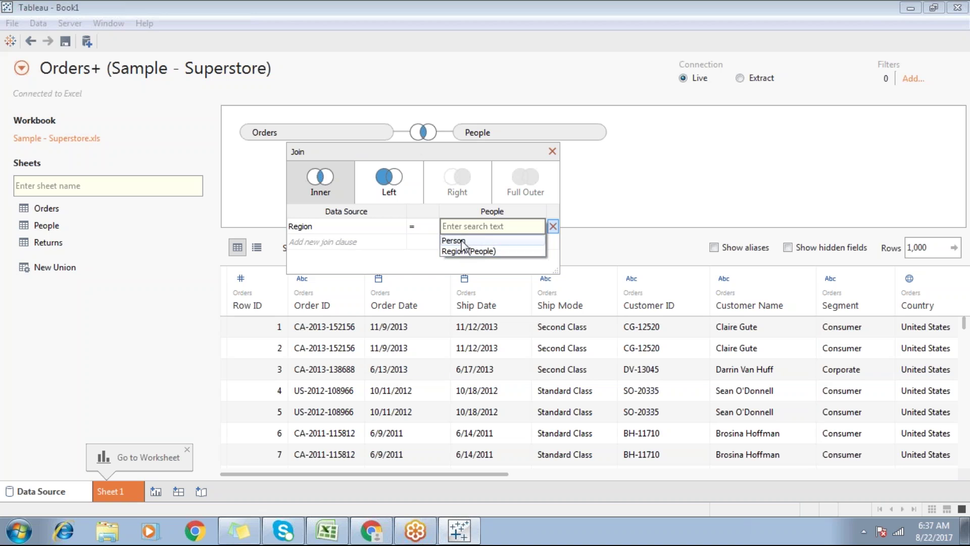
click(393, 230)
click(393, 230)
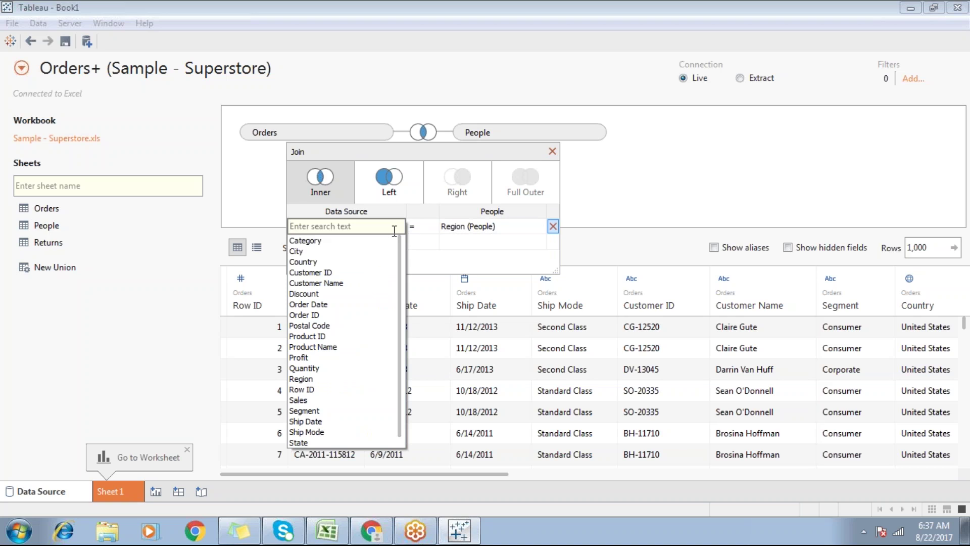
click(605, 188)
click(553, 152)
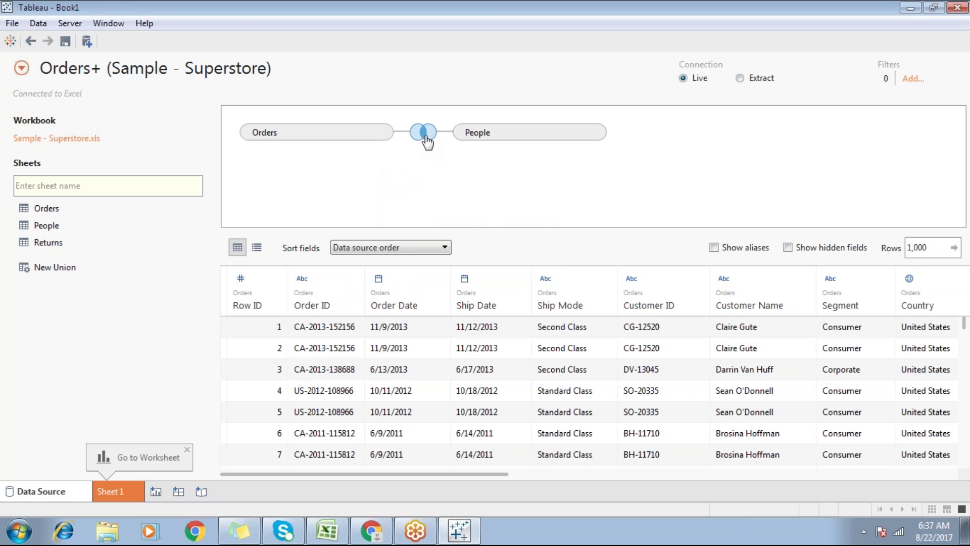
Step: Replace People with the Returns sheet in the join with Orders, and review the join clause
drag(515, 134, 104, 389)
drag(49, 243, 386, 141)
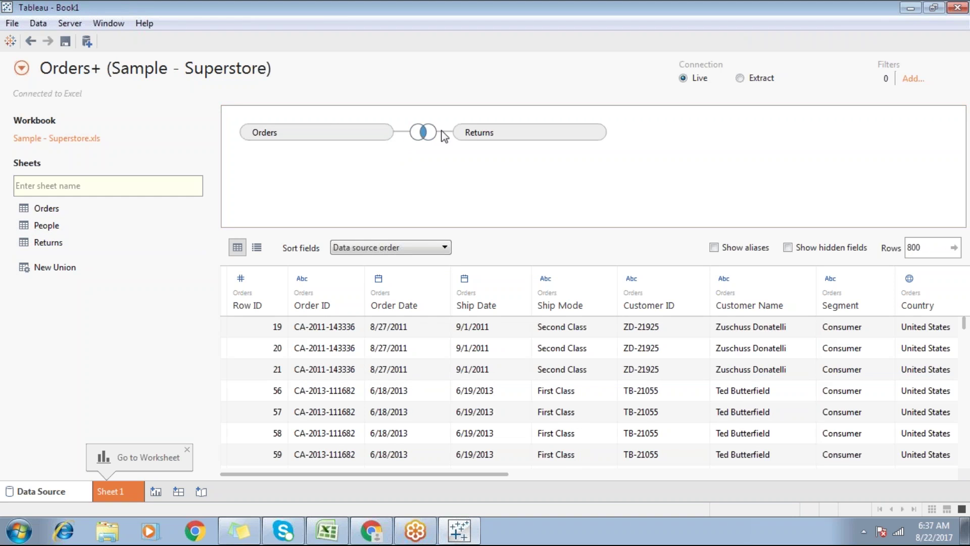
click(425, 133)
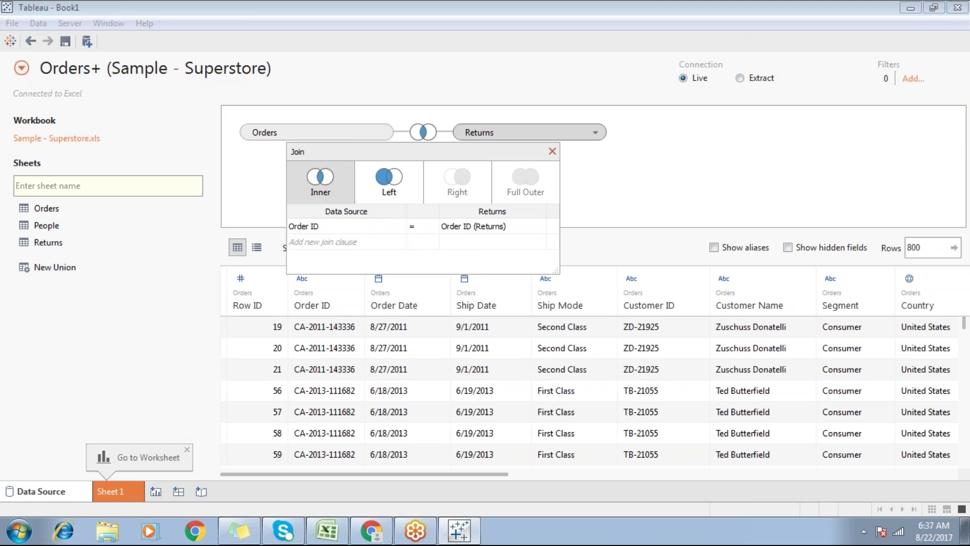
click(552, 151)
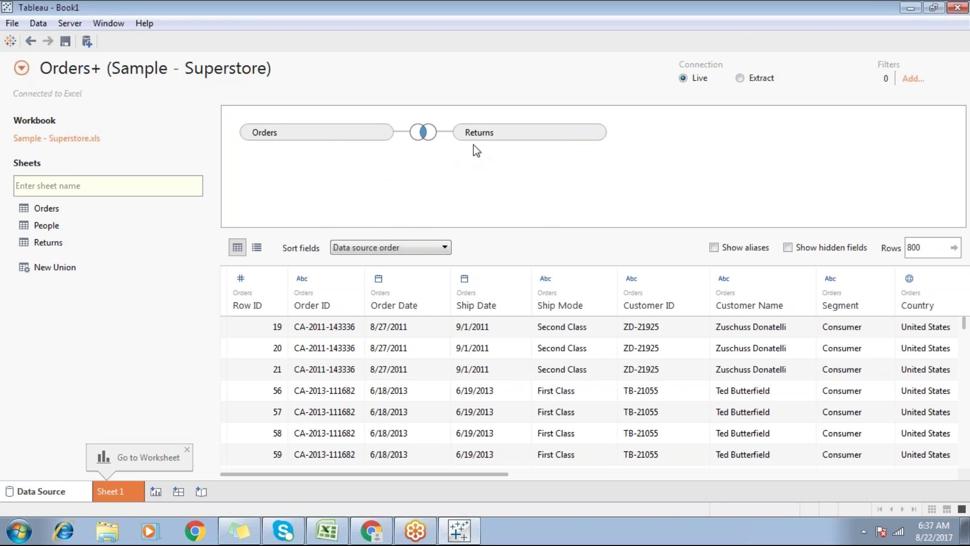
Step: Switch back to the Excel notes, review the Star Schema and Snow Flake Schema entries on Sheet1, and return to Sheet2
click(336, 534)
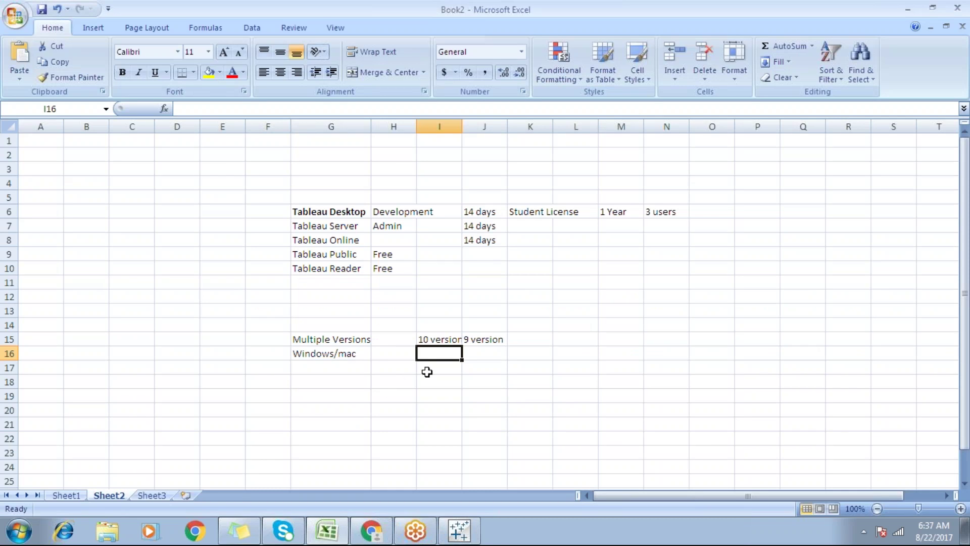
click(63, 497)
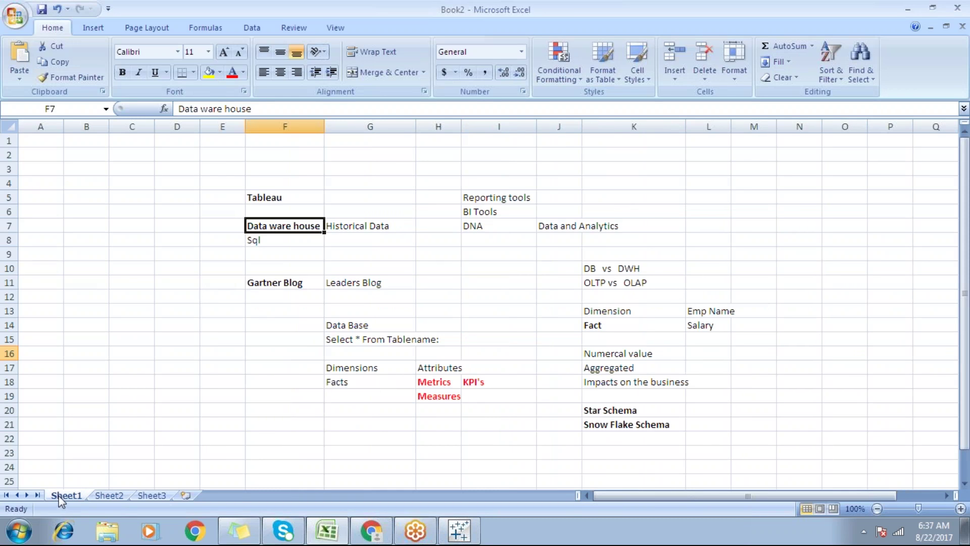
drag(610, 415, 625, 426)
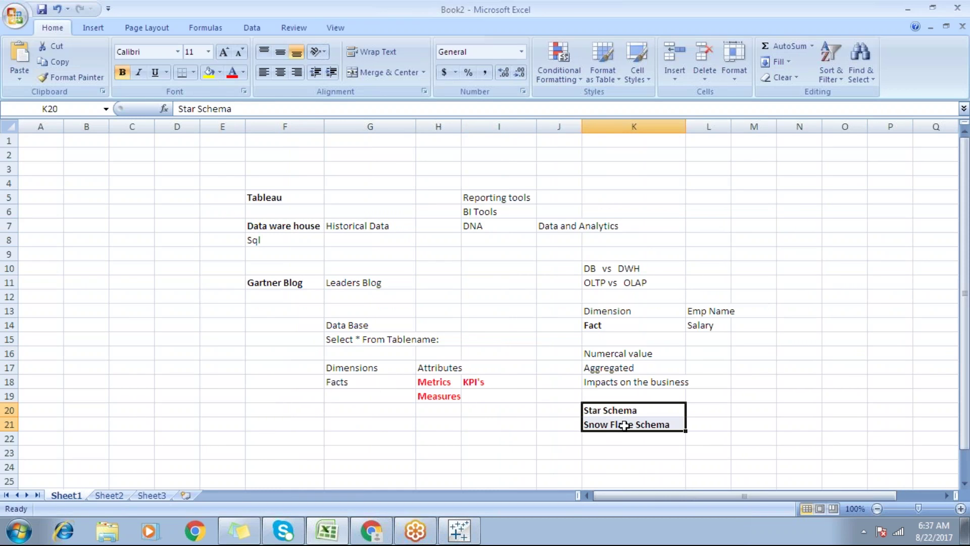
click(571, 414)
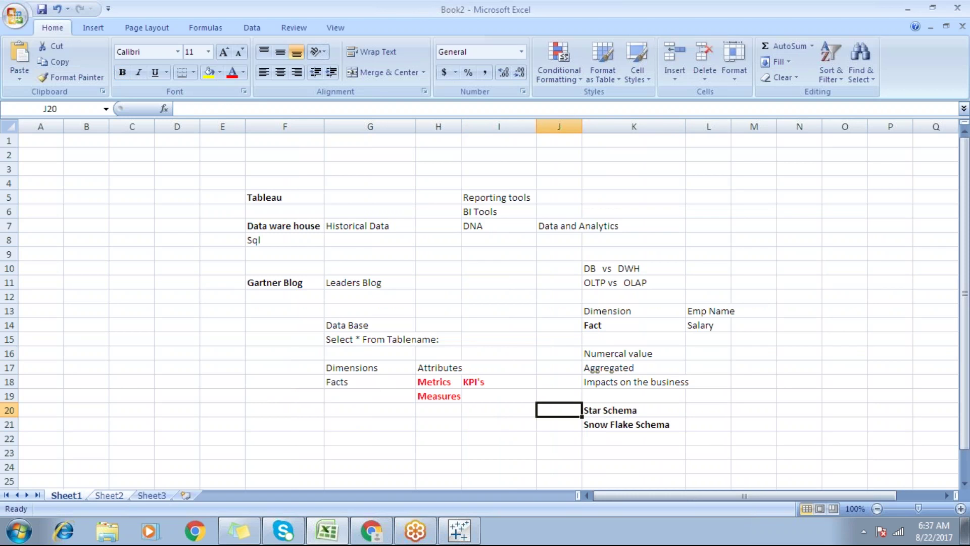
click(124, 495)
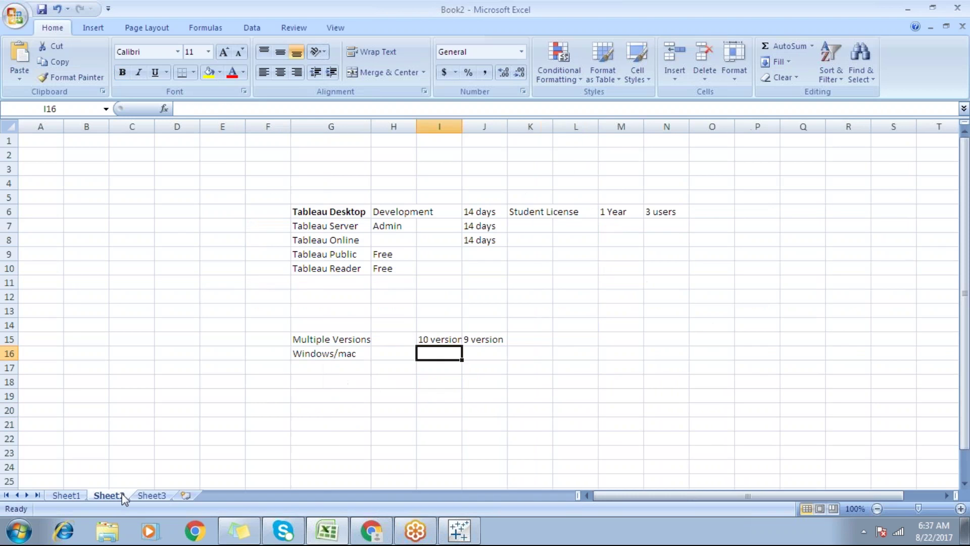
Step: Switch to Tableau Desktop and add the People sheet to the join with Orders, alongside Returns
click(463, 536)
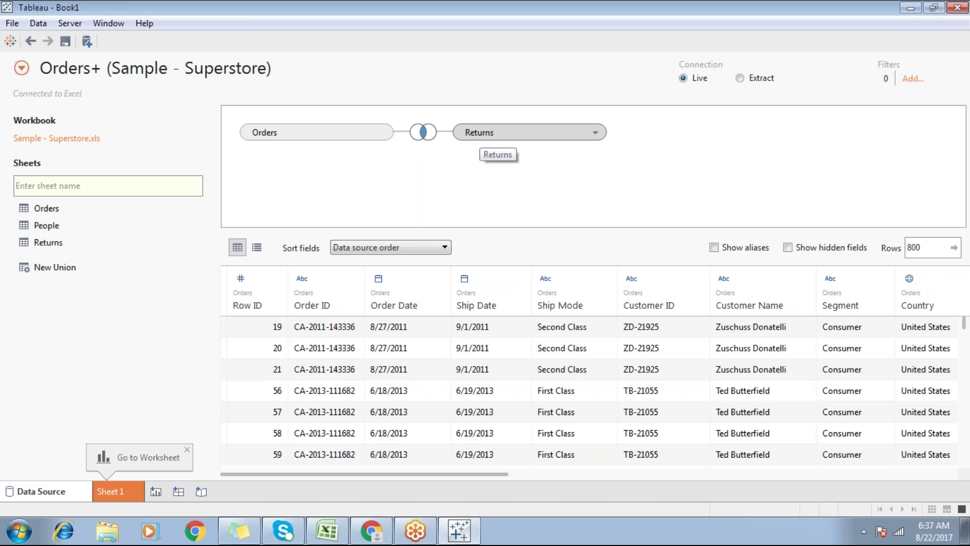
double_click(478, 132)
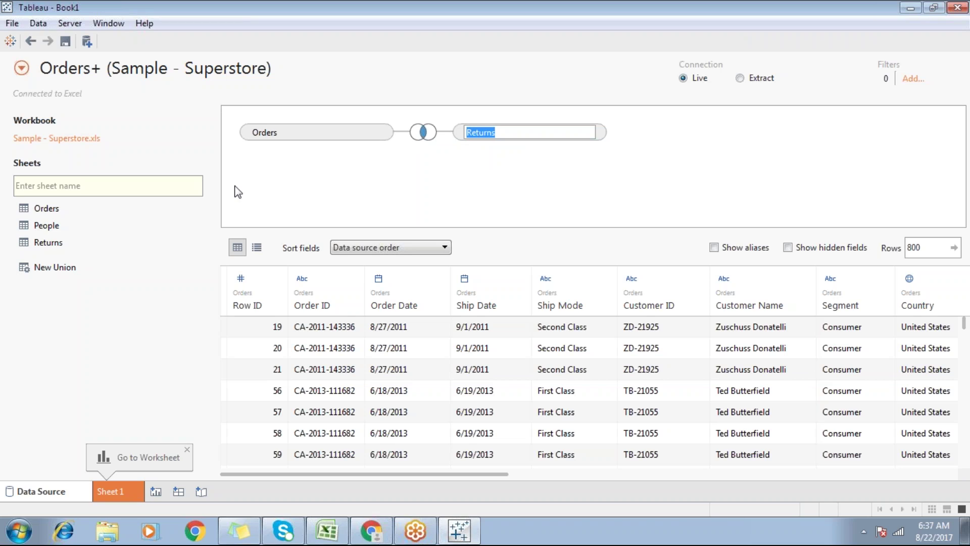
click(309, 202)
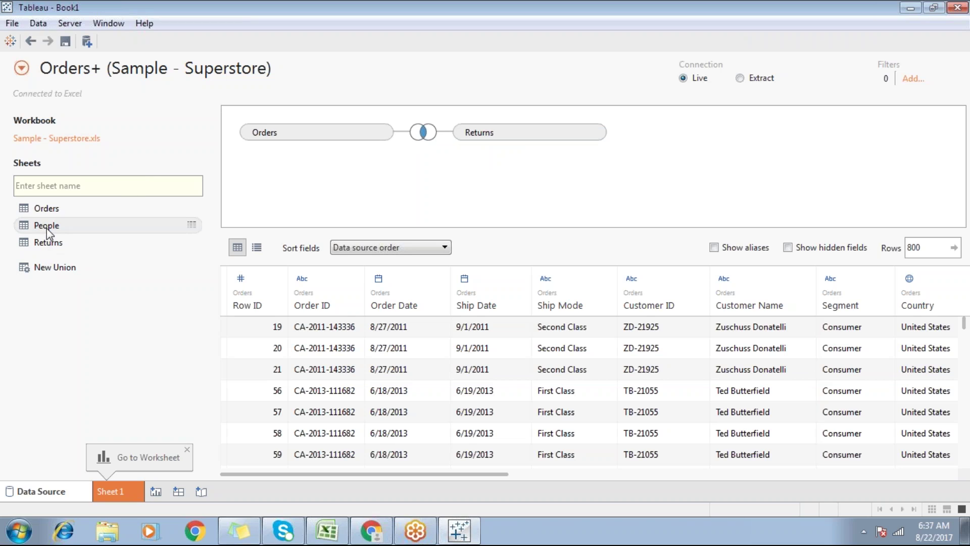
drag(46, 230, 403, 193)
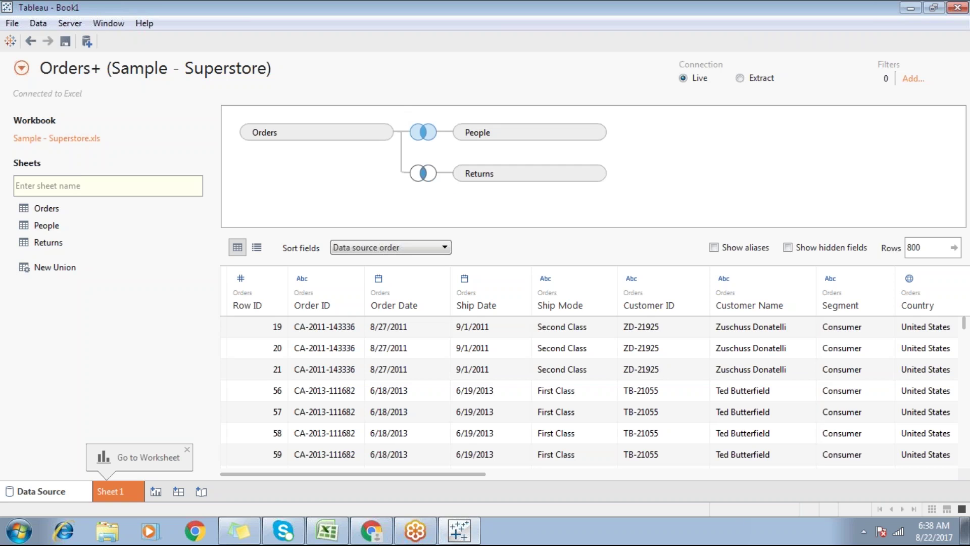
Step: Remove the Returns and People sheets from the data source canvas, keeping only Orders
drag(494, 172, 156, 275)
drag(500, 133, 156, 326)
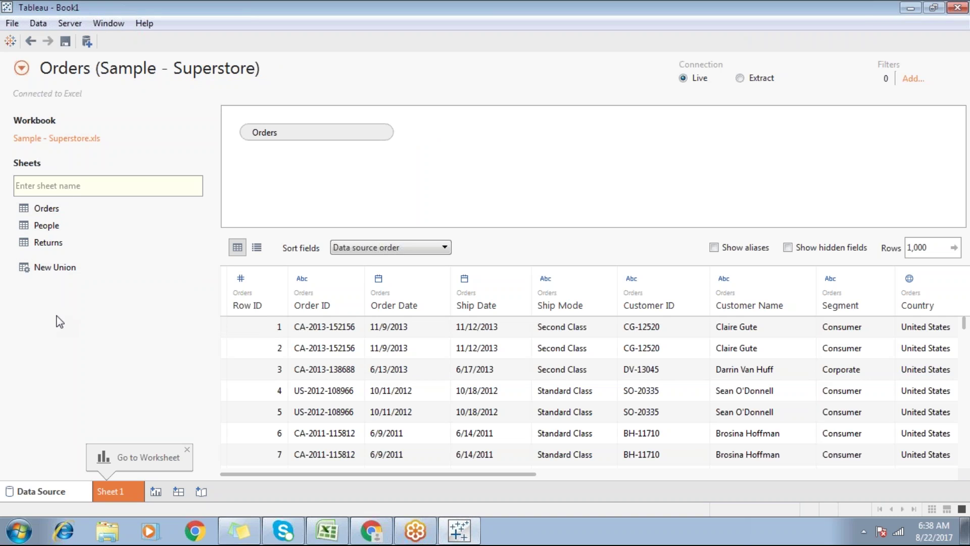
Step: Add a new Access data source connection to the Sample - Coffee Chain database in the Downloads folder
click(87, 41)
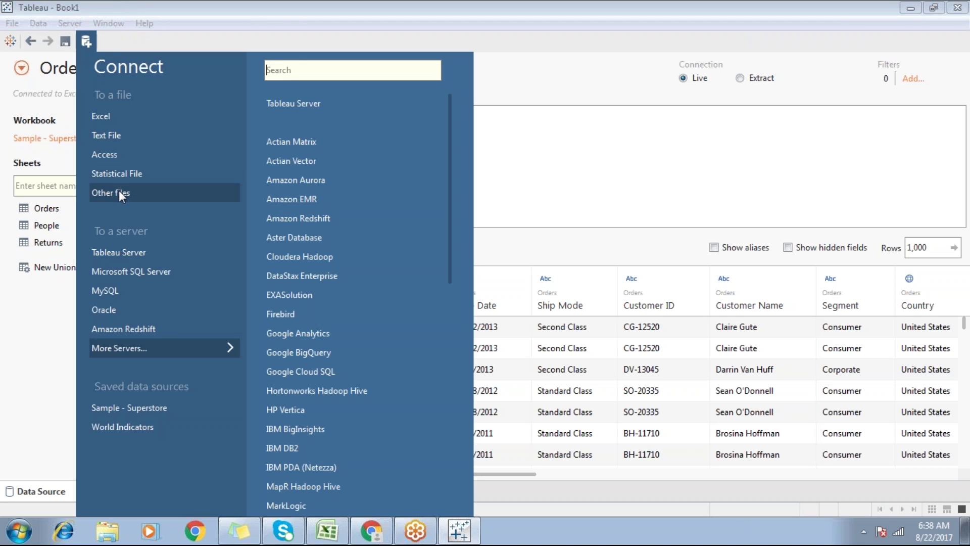
click(110, 152)
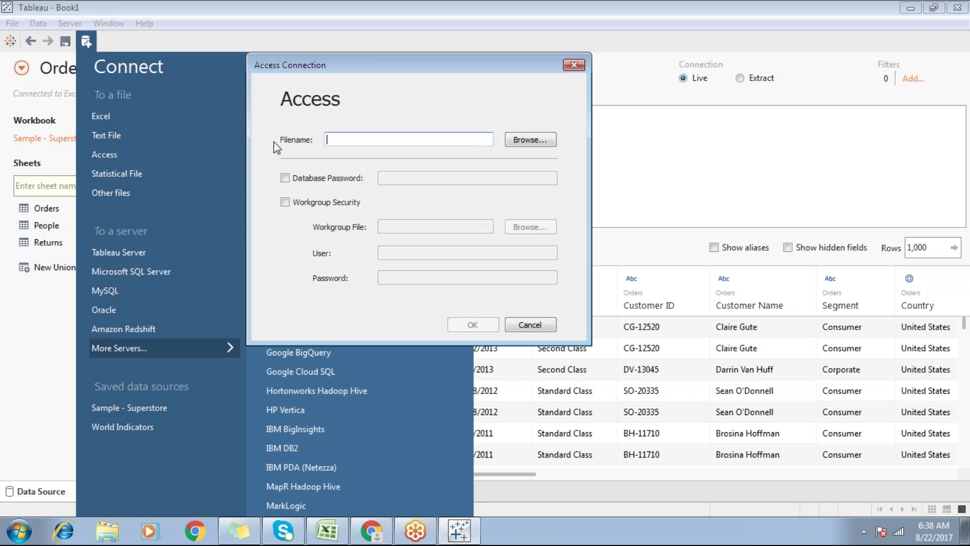
click(525, 140)
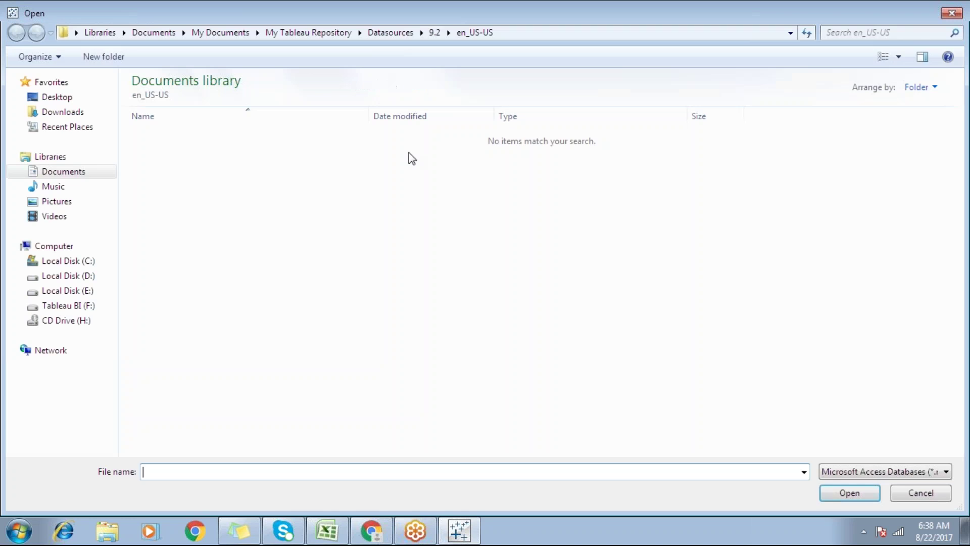
click(63, 111)
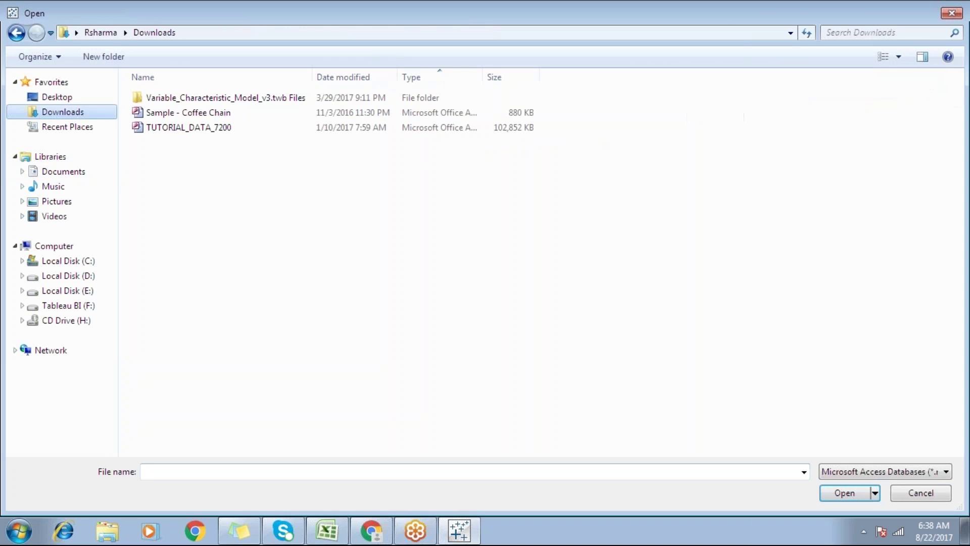
double_click(162, 113)
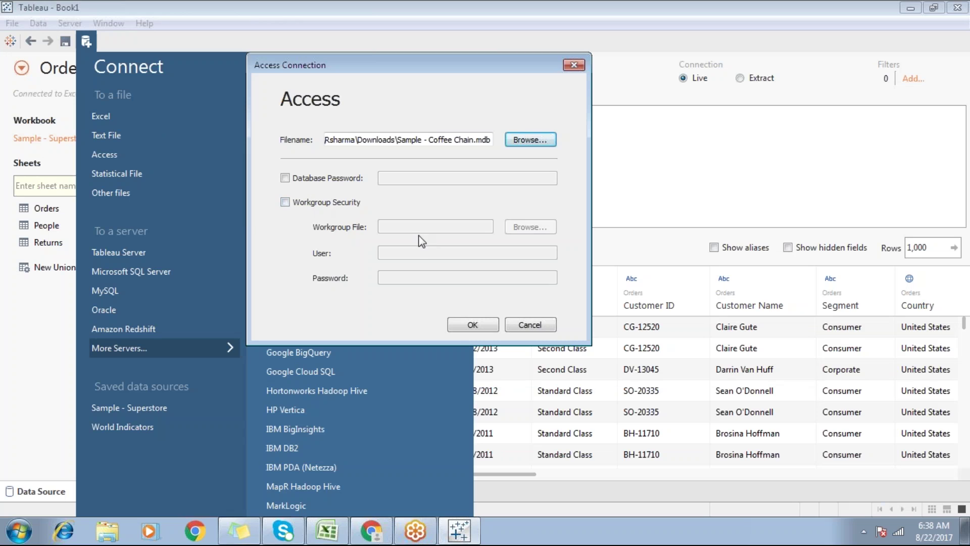
click(472, 325)
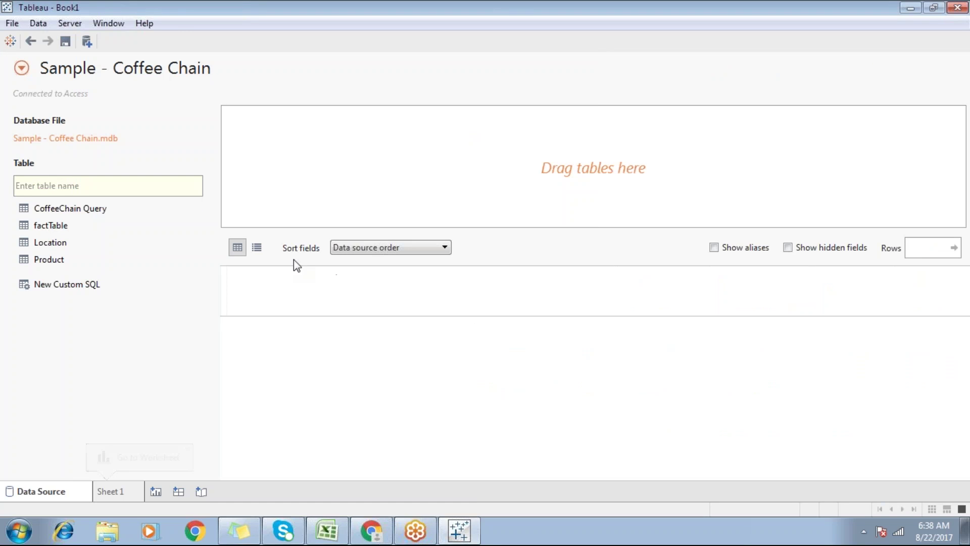
Step: Create a custom SQL query in the Coffee Chain data source that selects from the Location table
double_click(72, 287)
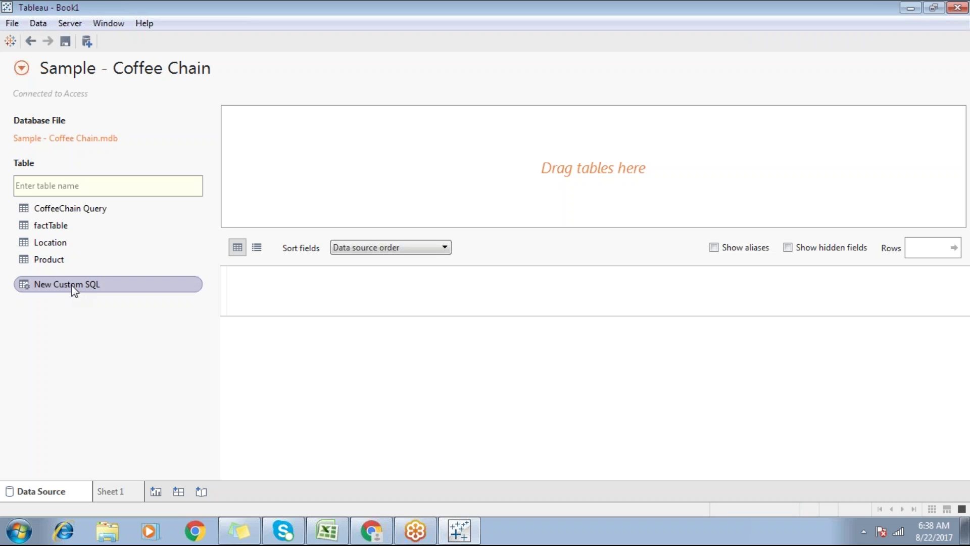
text(Selc)
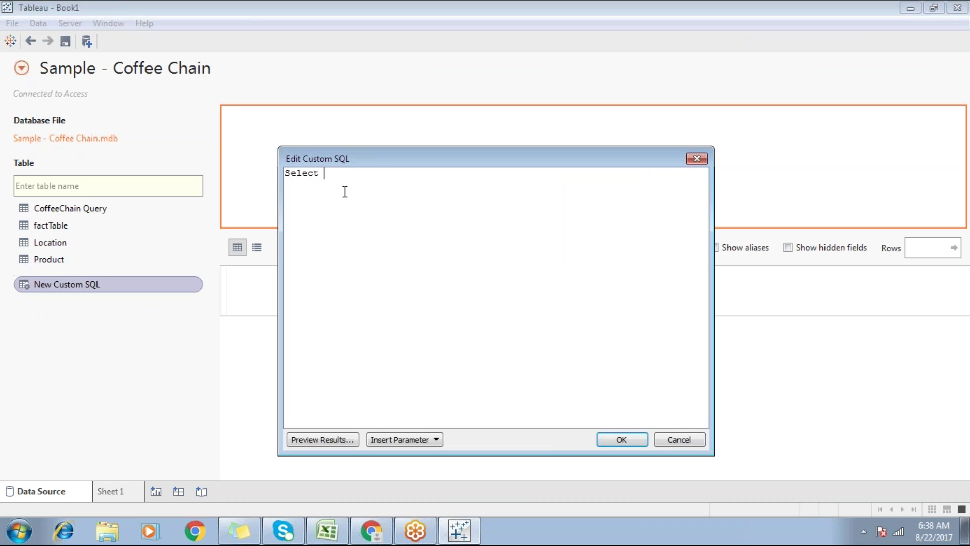
text(From Loa)
text(ation)
drag(373, 196, 307, 173)
click(617, 444)
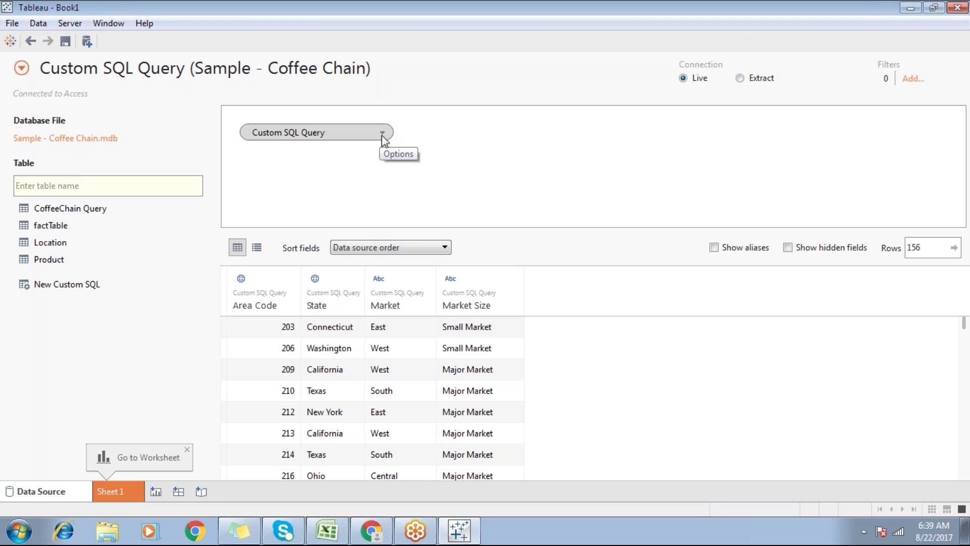
Step: Compare the dimensions and measures of the Custom SQL Query and Orders data sources on Sheet 1, and reopen the Orders data source page
click(114, 496)
click(56, 94)
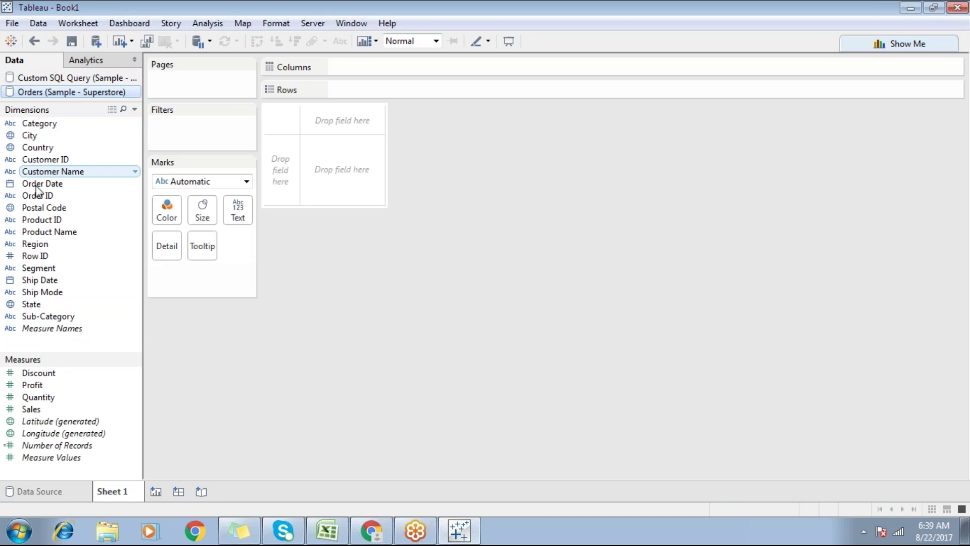
click(44, 80)
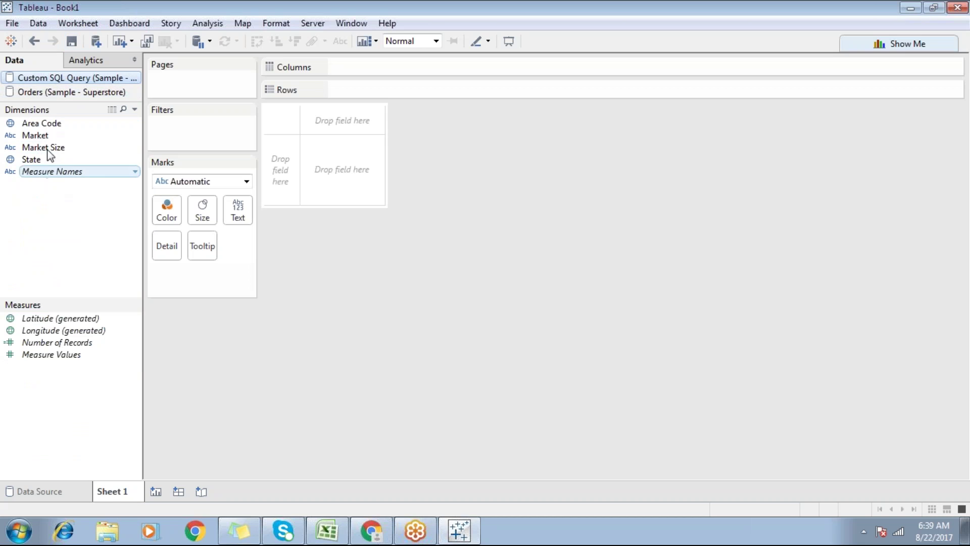
click(48, 90)
click(47, 78)
click(48, 92)
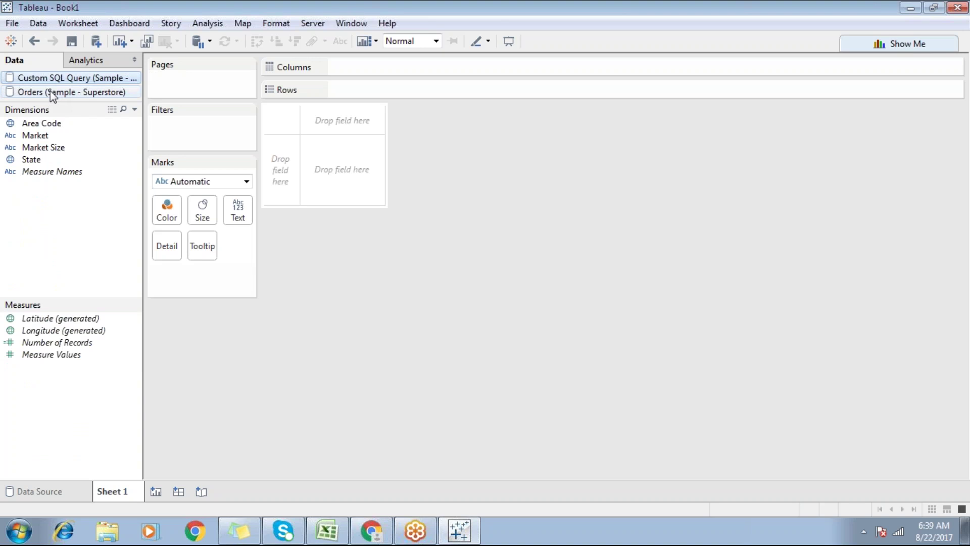
click(50, 90)
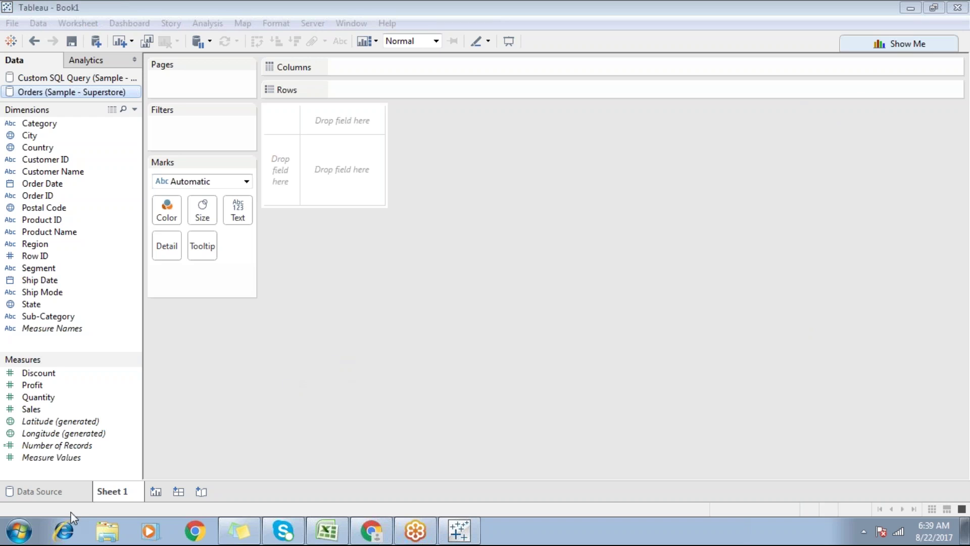
click(56, 495)
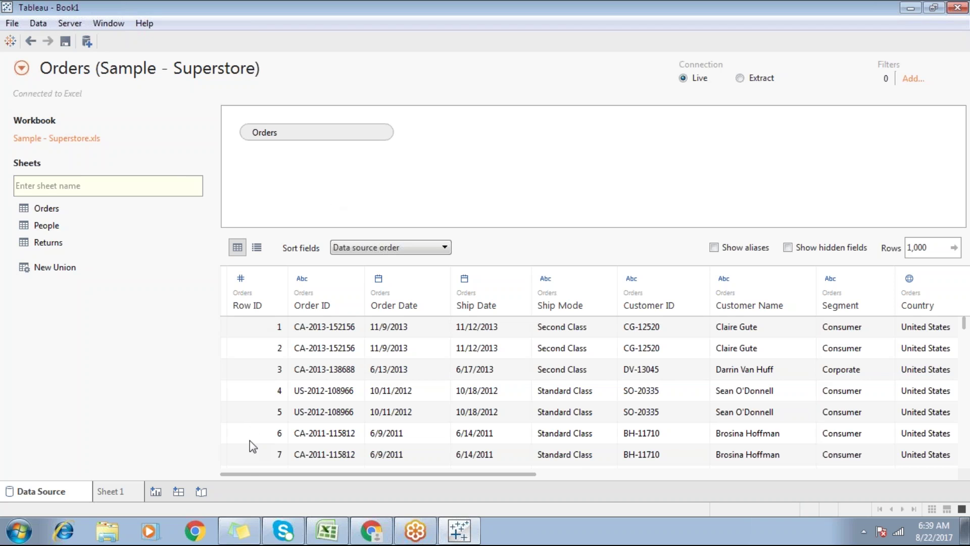
Step: Switch to Windows Explorer, select the Book1 packaged workbook in the Desktop folder, and widen the Item type column to read the file types
click(107, 538)
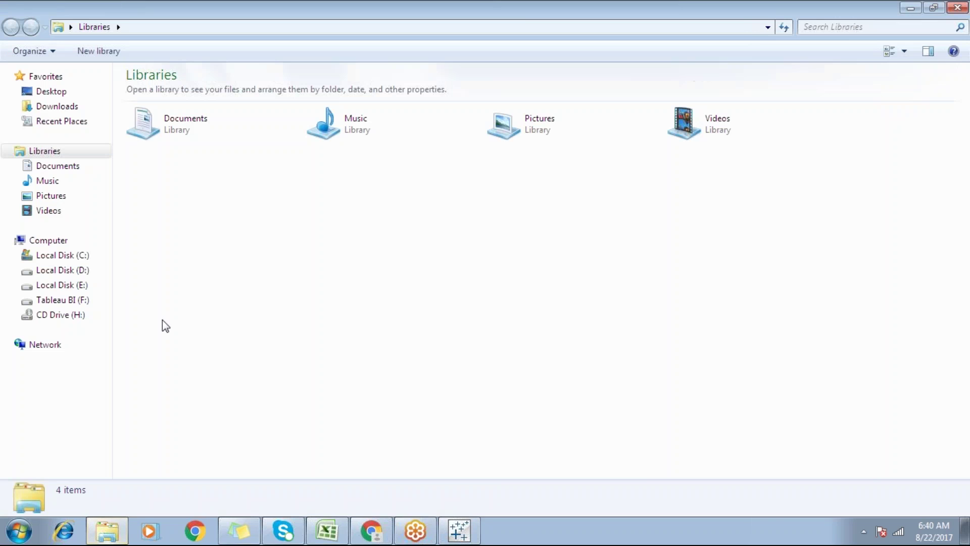
click(63, 95)
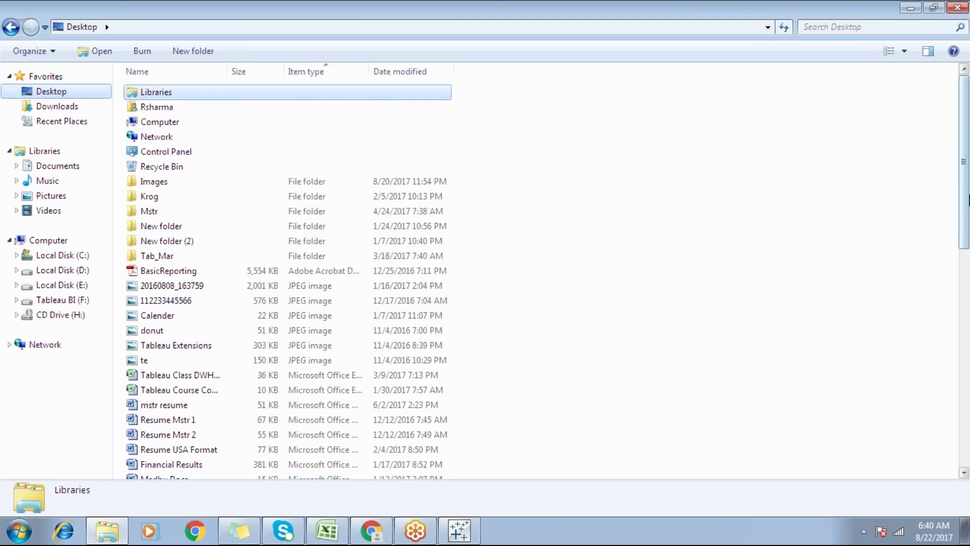
drag(966, 200, 967, 444)
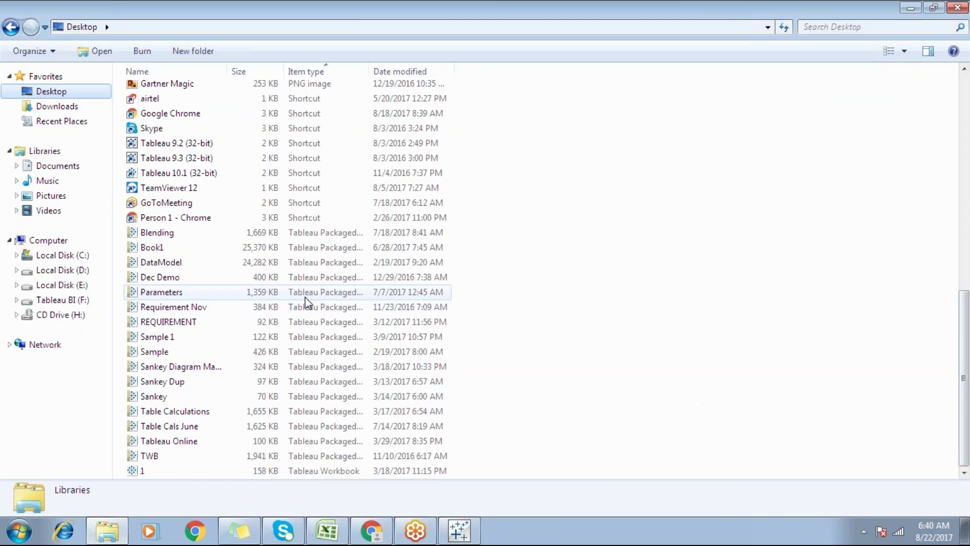
click(143, 252)
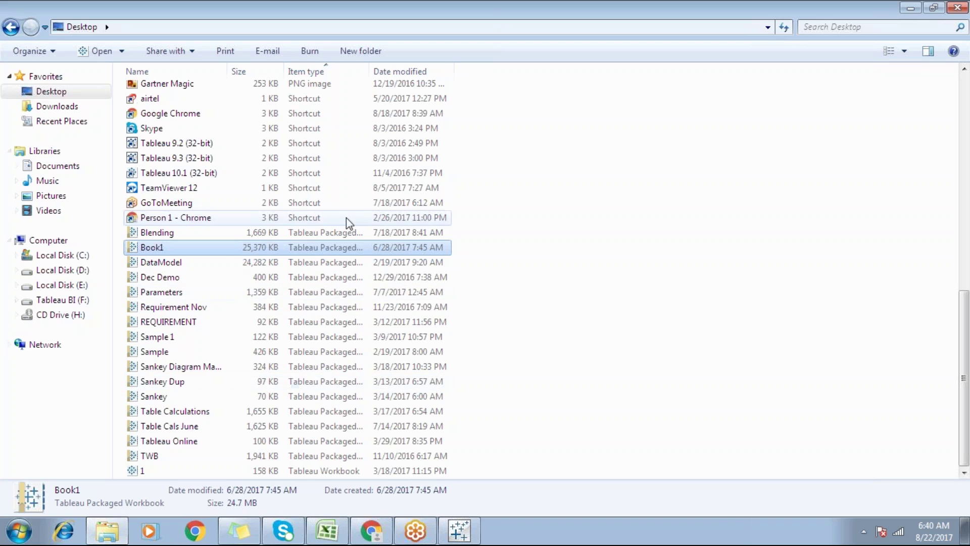
double_click(372, 75)
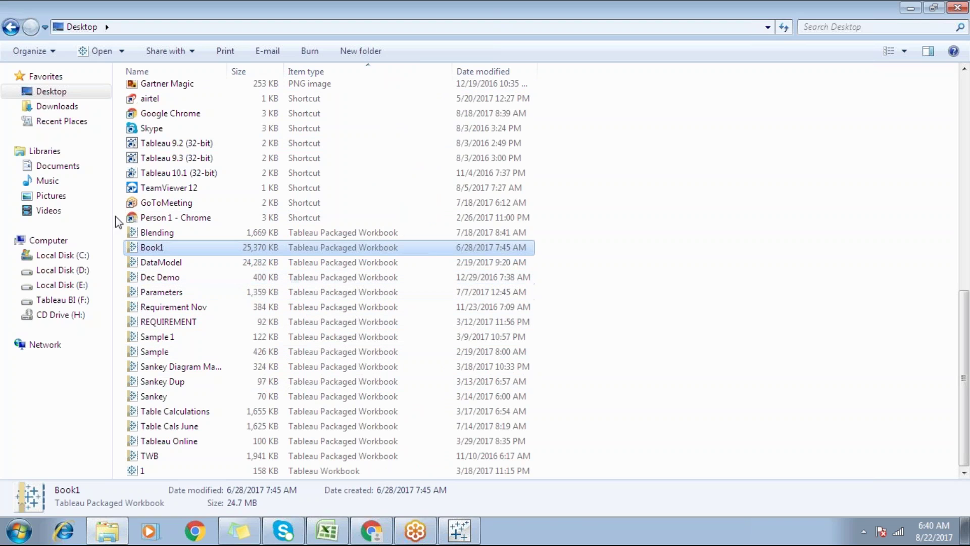
Step: Browse the Documents library, examining the WeekEnd folder under My Tableau Repository's Workbooks and the contents of New folder
click(53, 167)
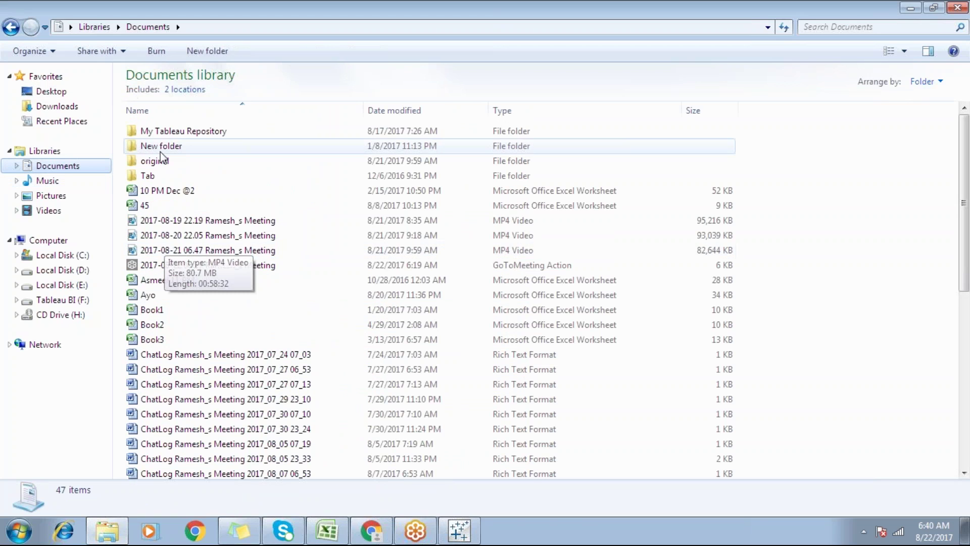
double_click(163, 132)
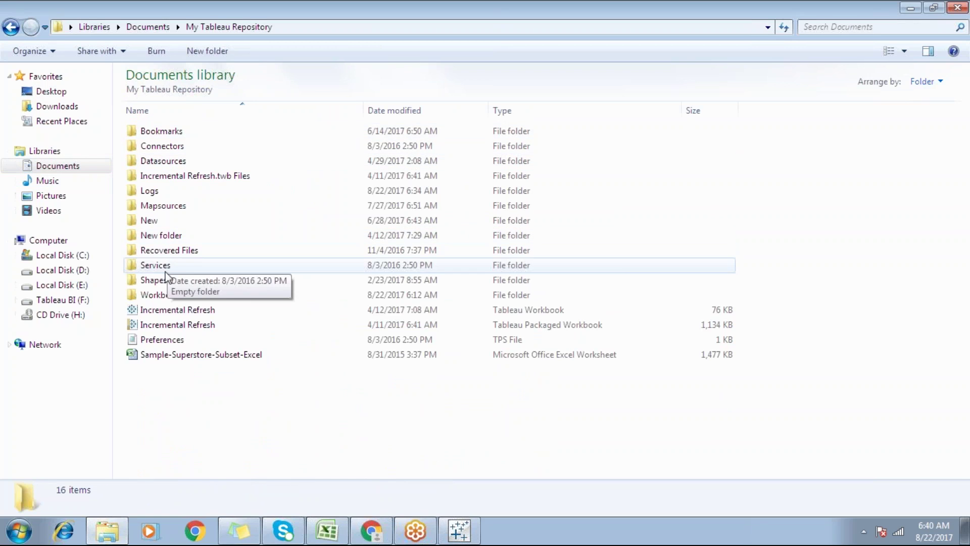
double_click(169, 298)
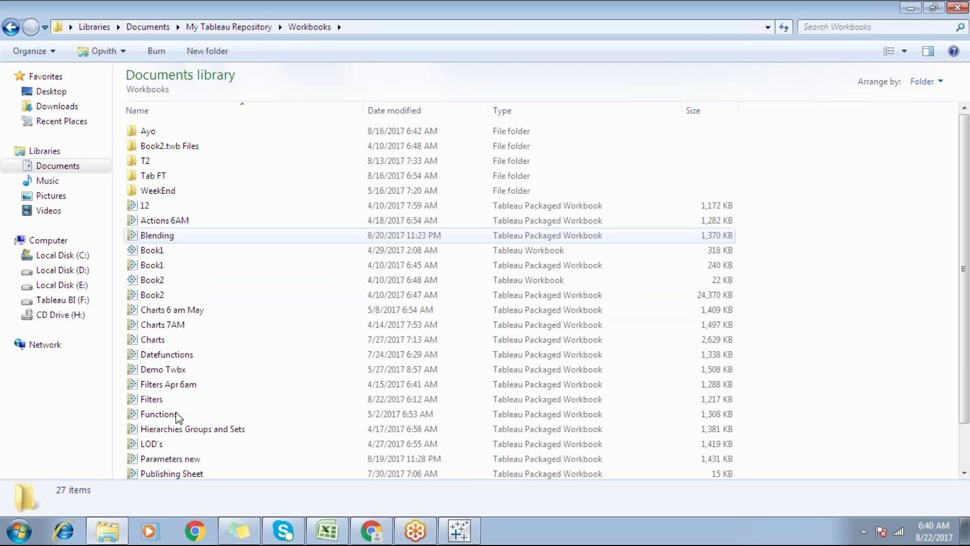
double_click(158, 190)
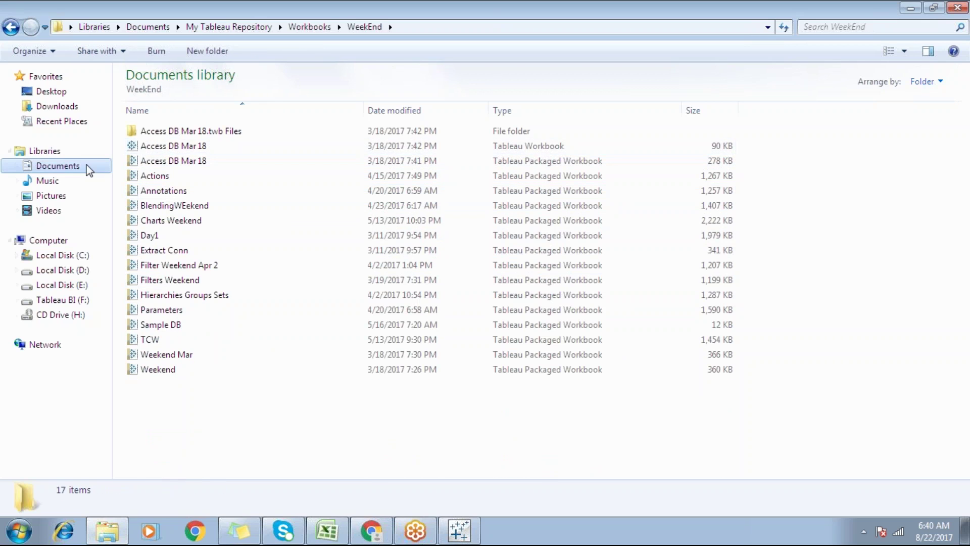
click(68, 166)
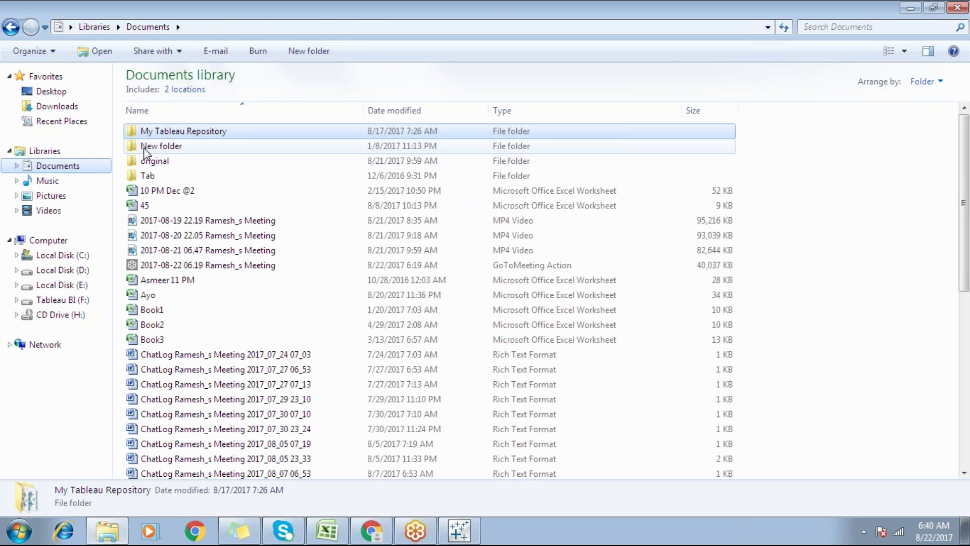
double_click(149, 146)
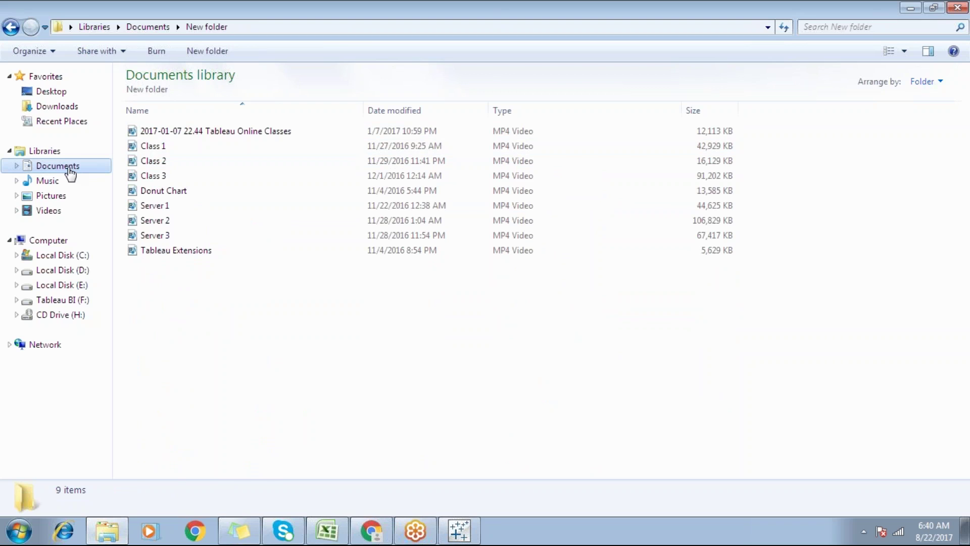
click(71, 171)
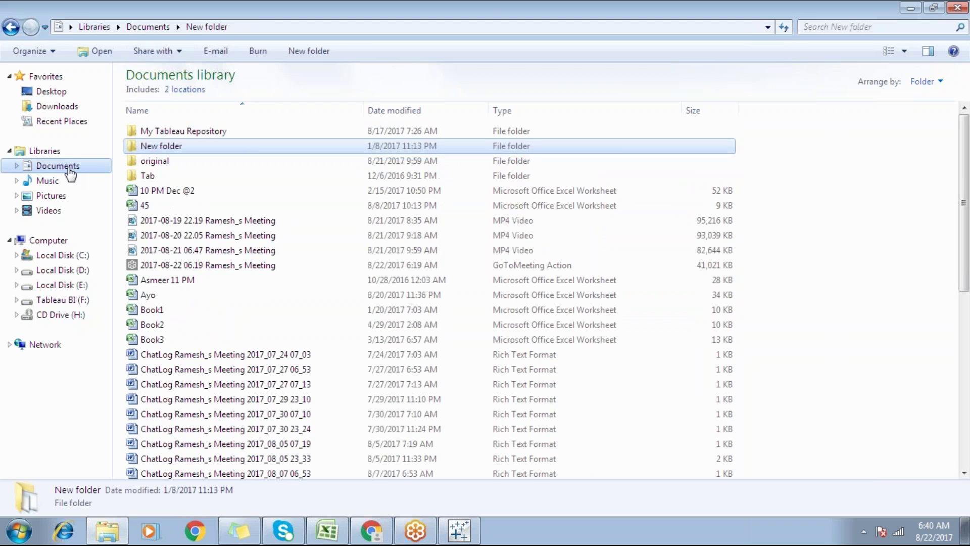
Step: Switch back to Tableau Desktop, open Sheet 1, and add a new dashboard to the workbook
click(326, 531)
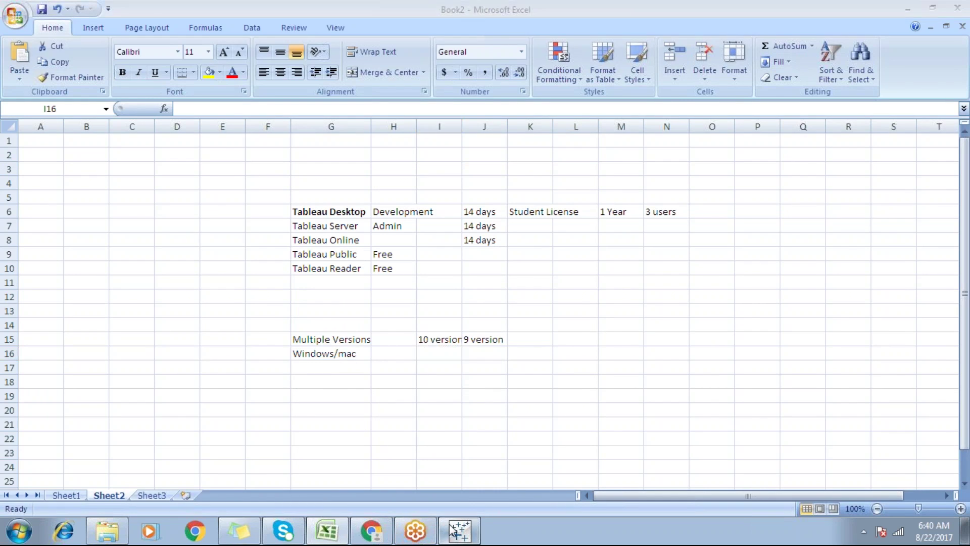
click(454, 529)
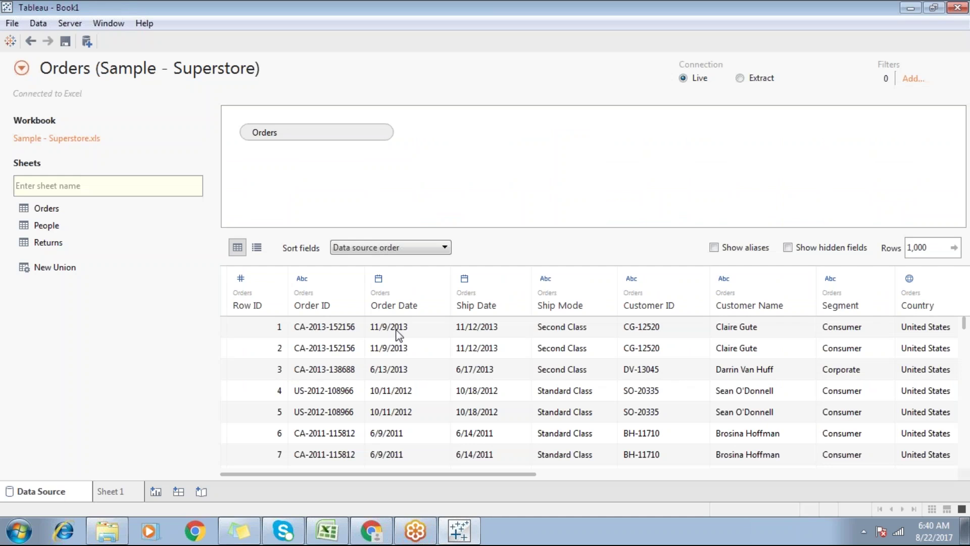
click(125, 489)
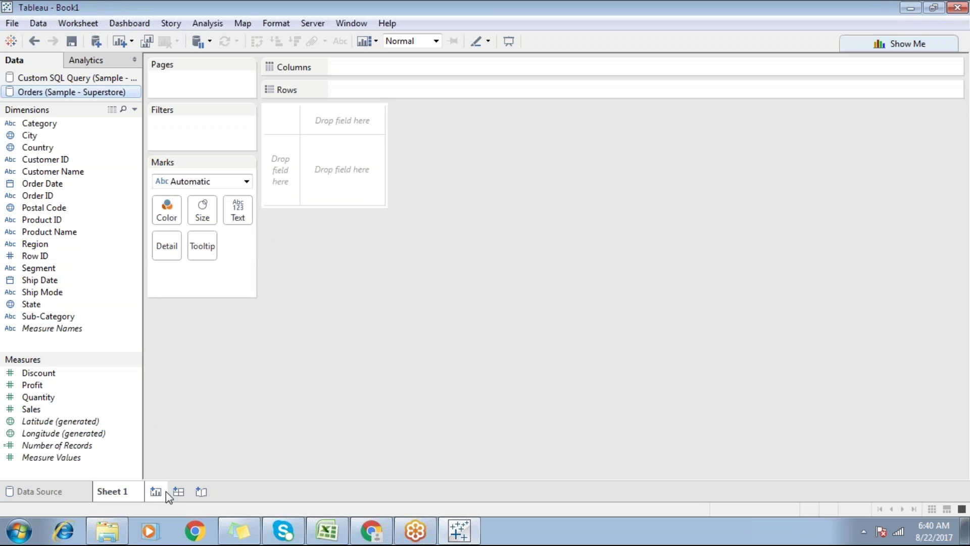
click(179, 492)
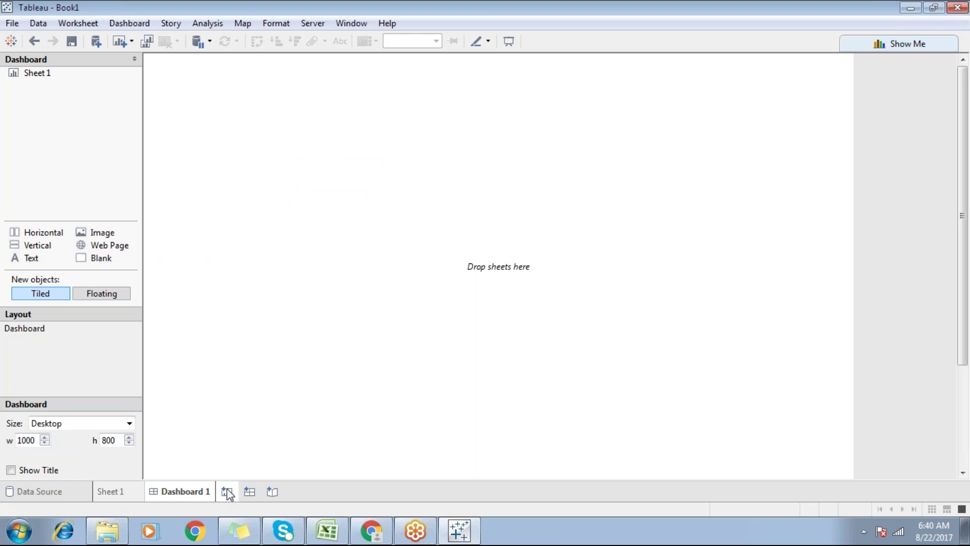
Step: Add a new story to the workbook and return to Sheet 1
click(272, 492)
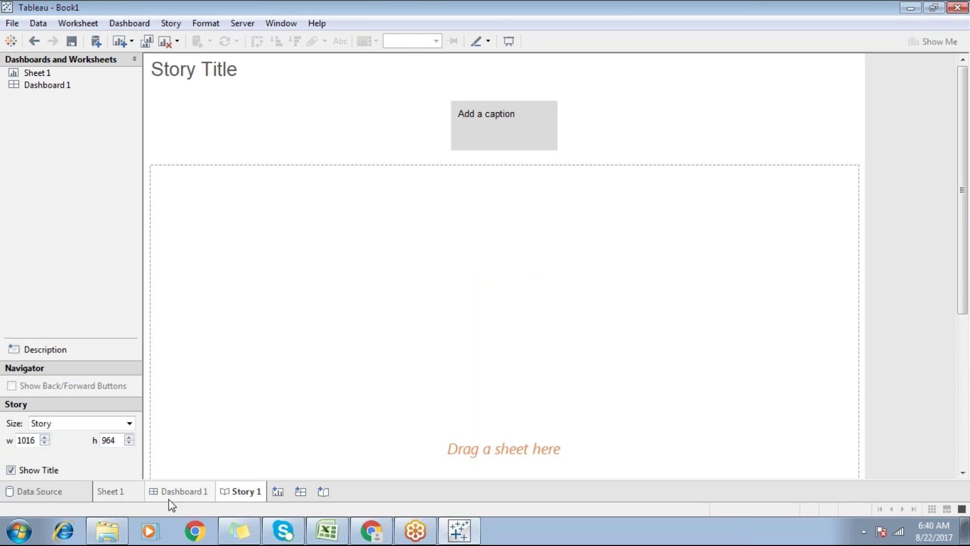
click(123, 493)
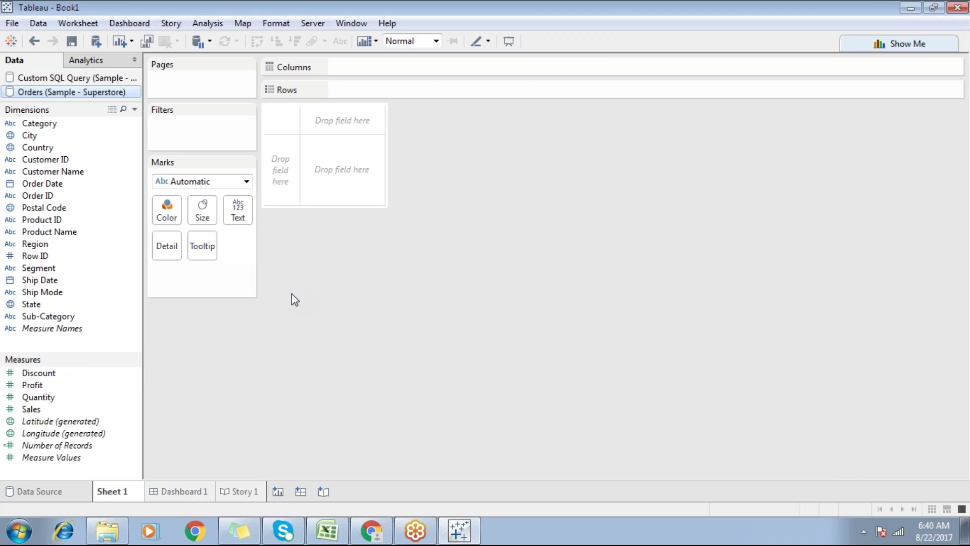
Step: Build a bar chart of Sales by Sub-Category on Sheet 1, and swap rows and columns to make the bars vertical
drag(91, 323, 421, 89)
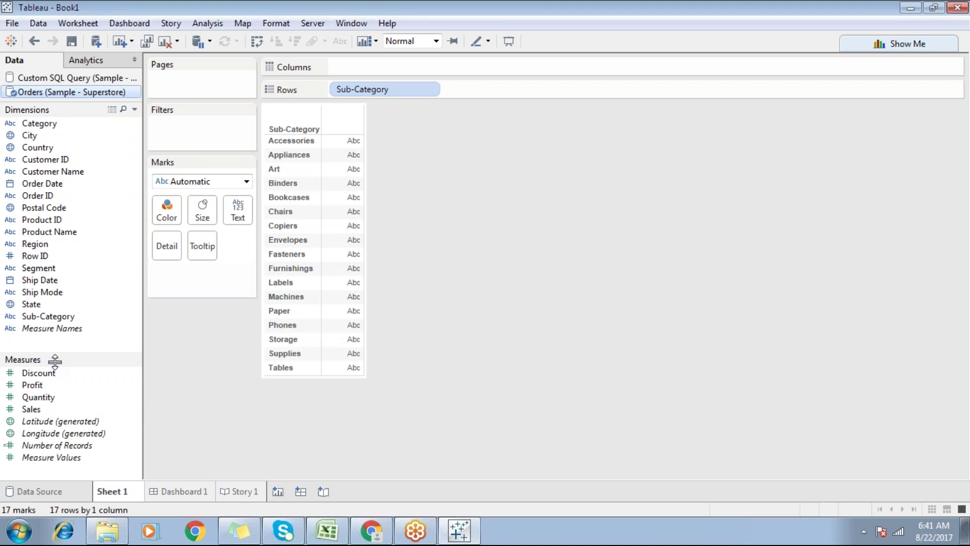
click(76, 184)
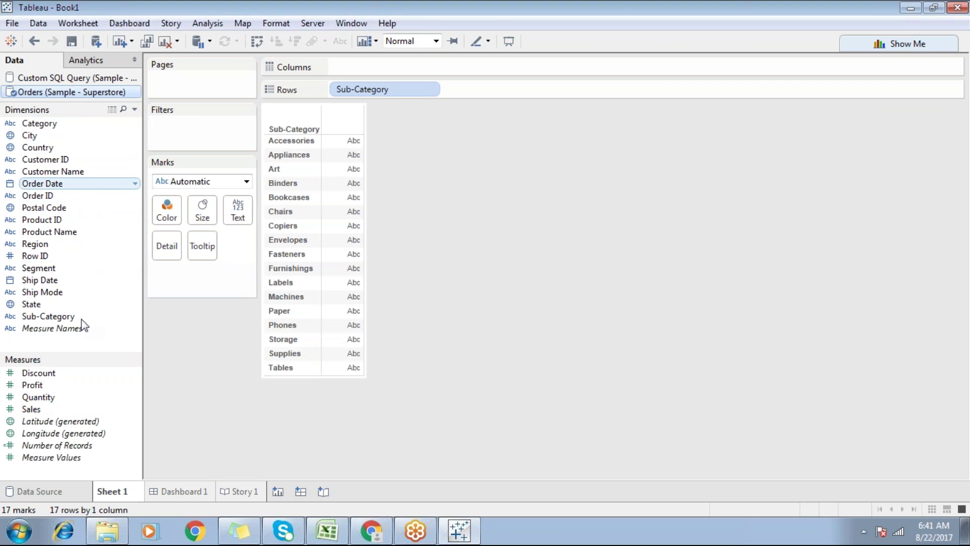
drag(31, 409, 399, 66)
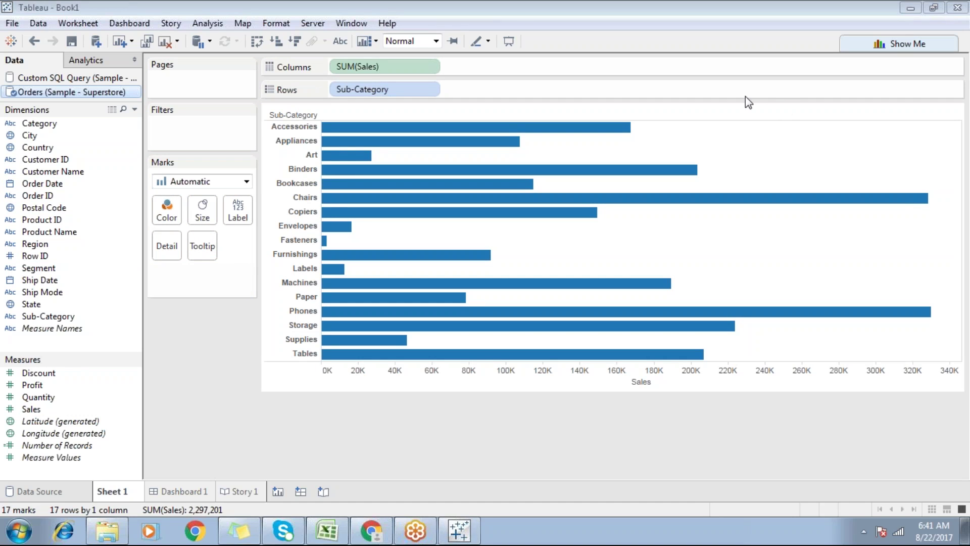
click(907, 43)
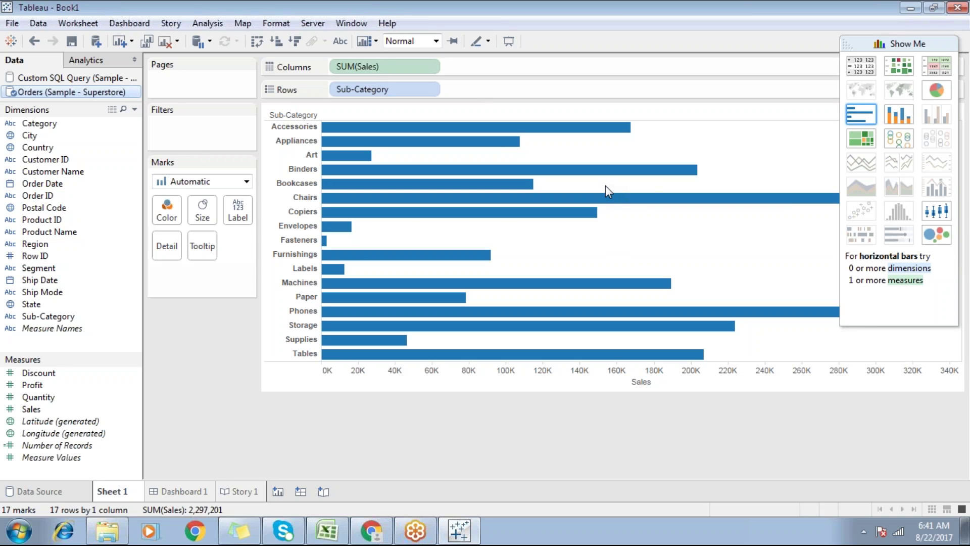
mouse_move(443, 174)
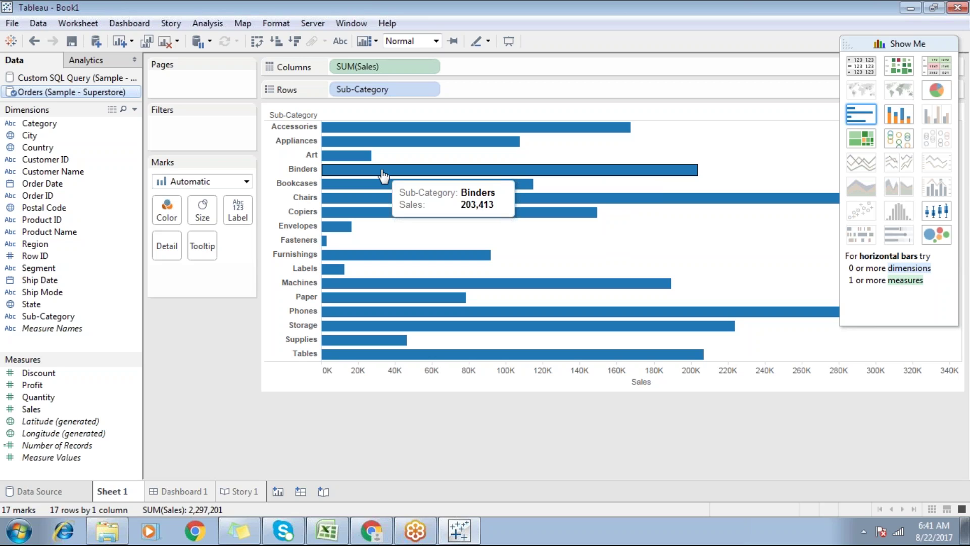
click(256, 44)
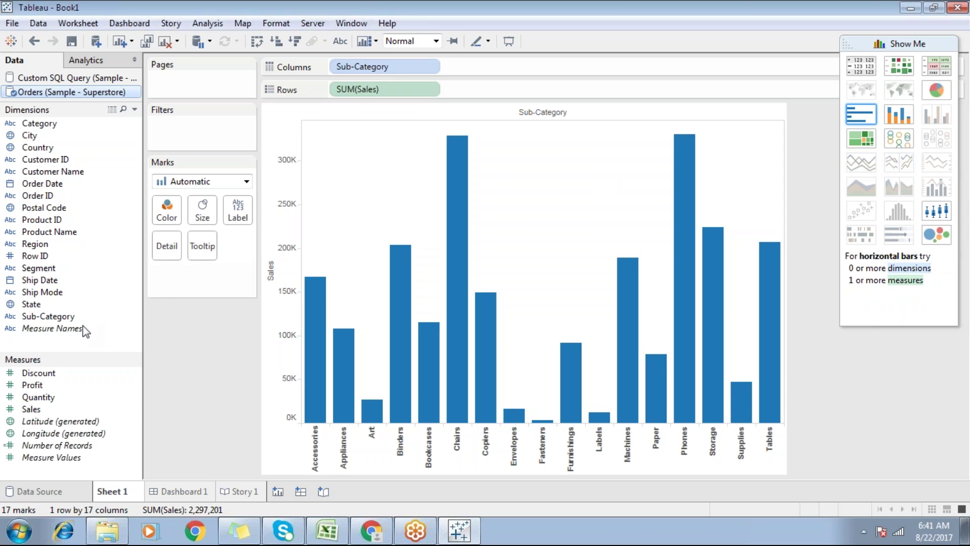
Step: Color the bars by Sales, replace that coloring with Category, and label the bars with Sales
drag(45, 410, 166, 209)
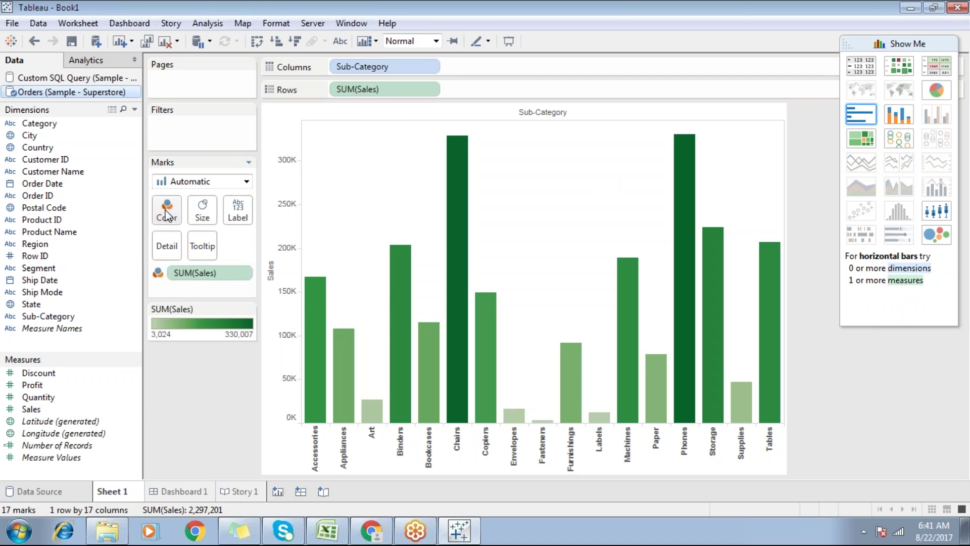
drag(76, 410, 165, 217)
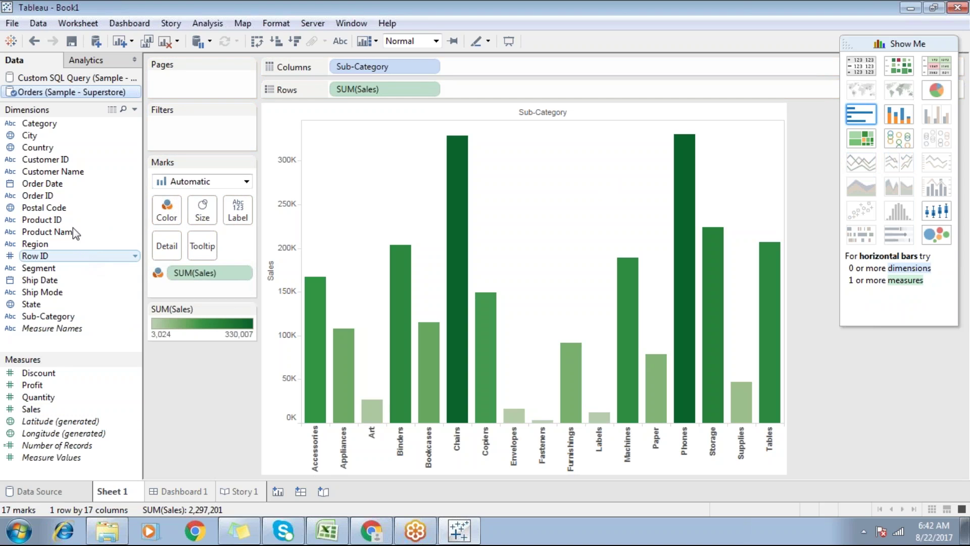
click(64, 132)
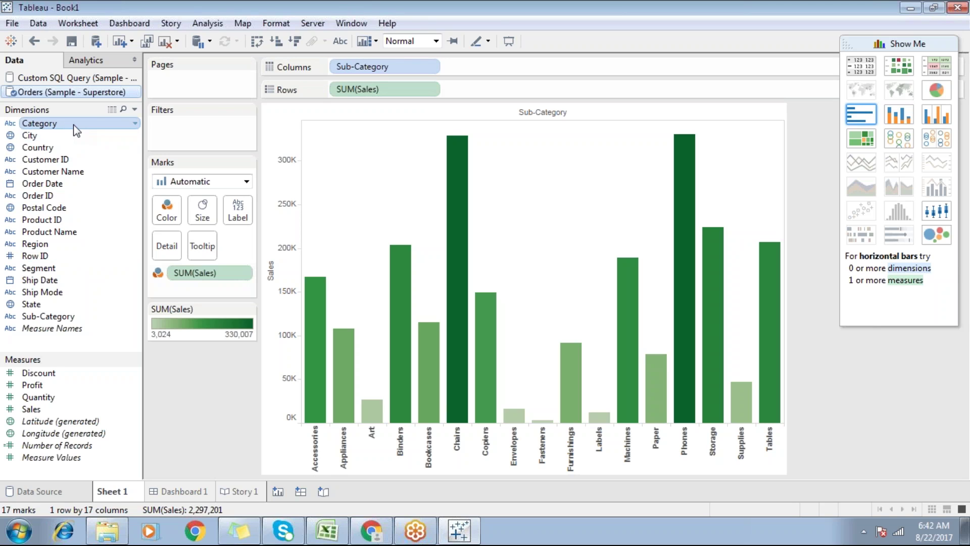
drag(74, 124, 167, 209)
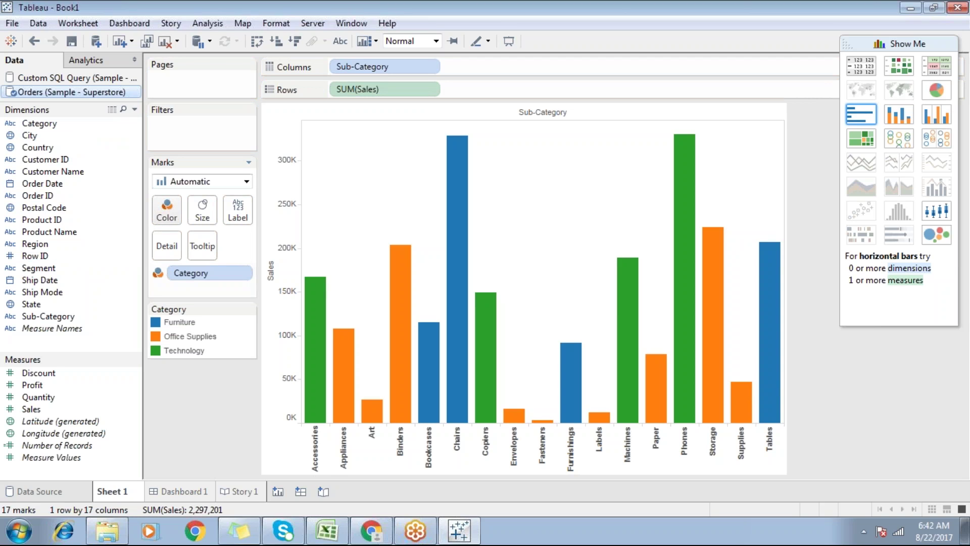
drag(71, 410, 240, 207)
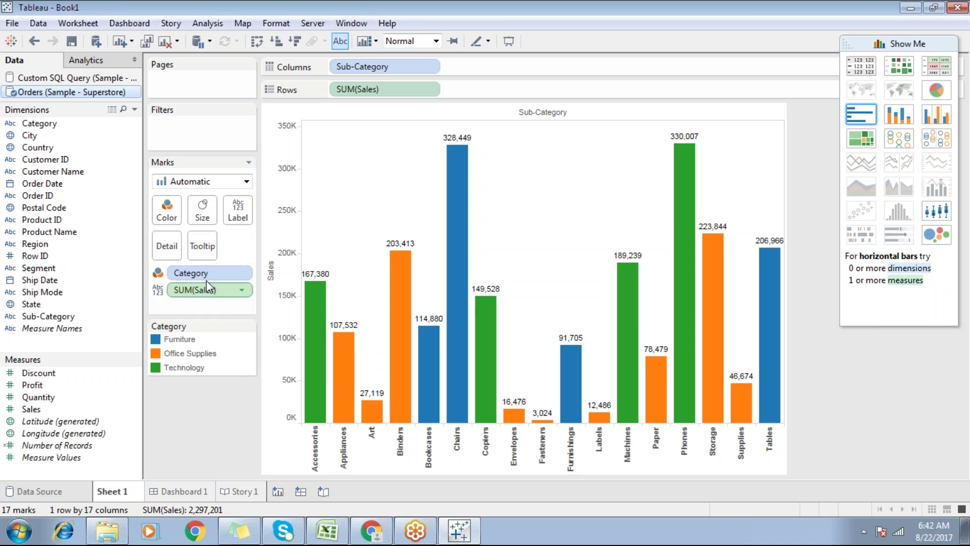
Step: Add a new worksheet to the workbook
click(277, 491)
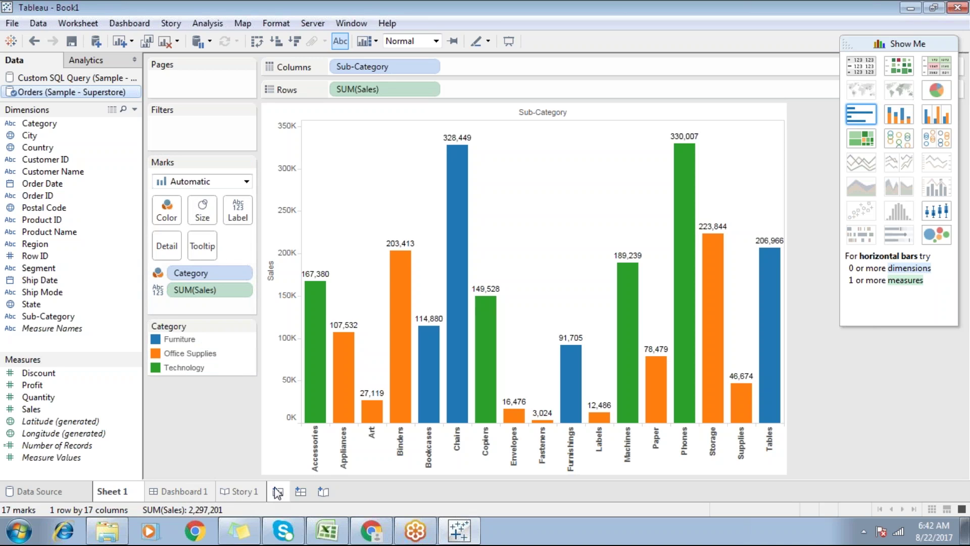
Step: Try a text table of Sales by Sub-Category on Sheet 2, and clear its fields
double_click(91, 318)
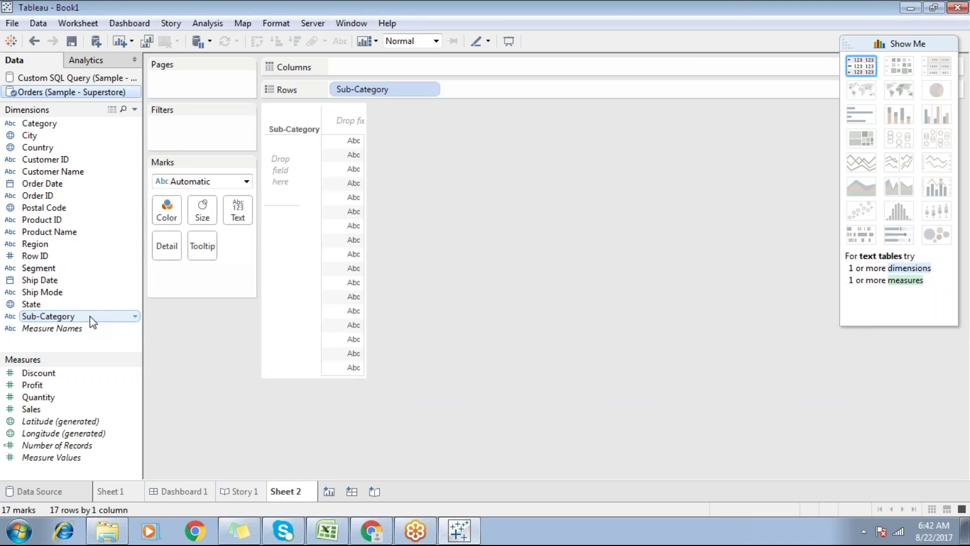
double_click(46, 410)
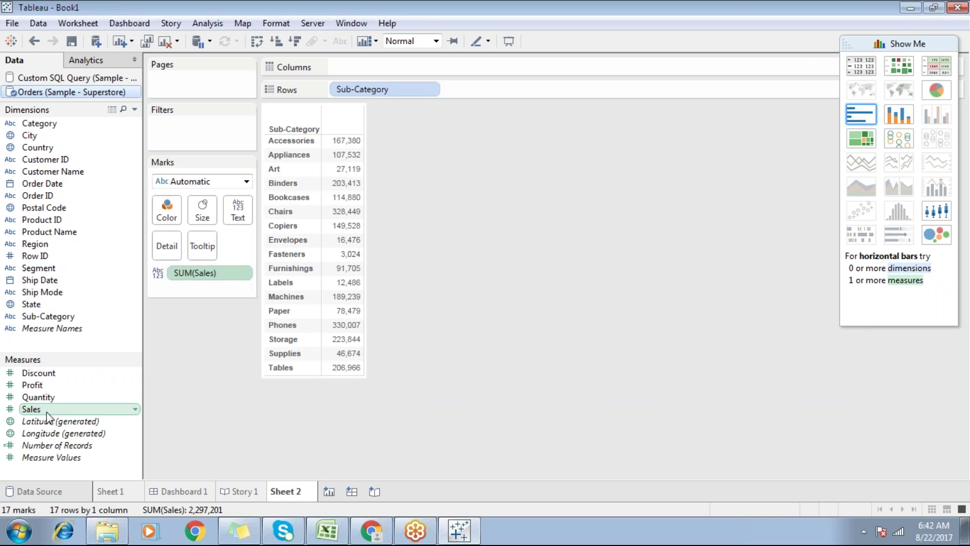
drag(189, 272, 404, 217)
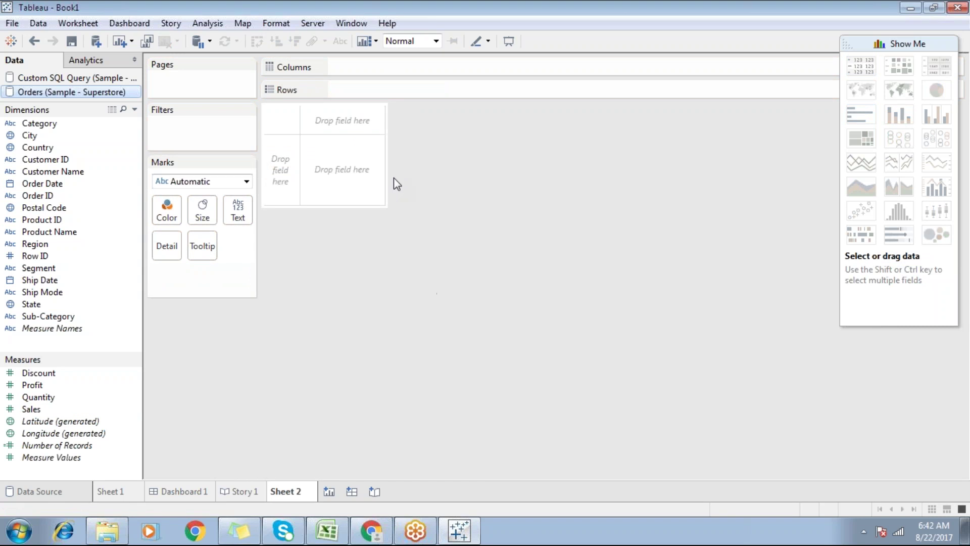
double_click(388, 90)
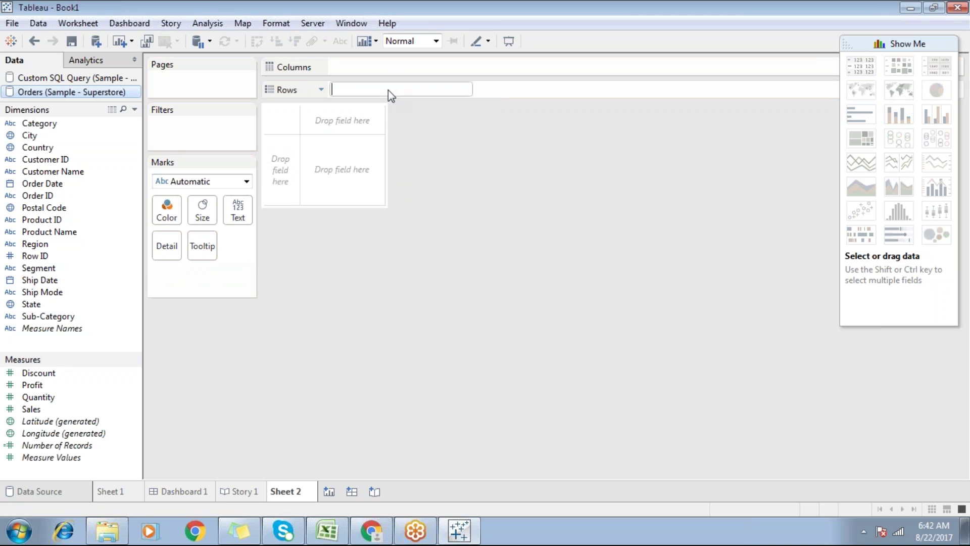
key(Escape)
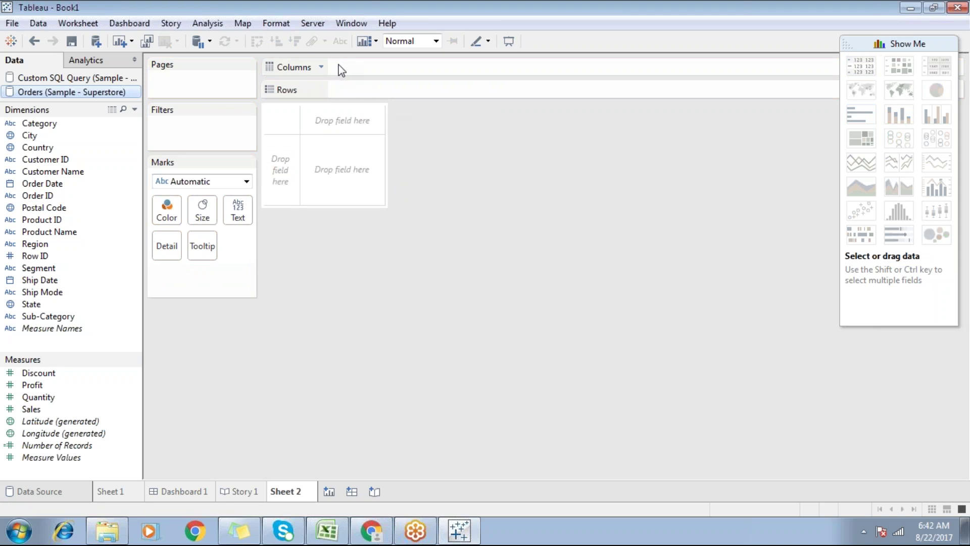
Step: Enter Sub-Category directly on the Rows shelf and Sales on the Columns shelf of Sheet 2
double_click(350, 90)
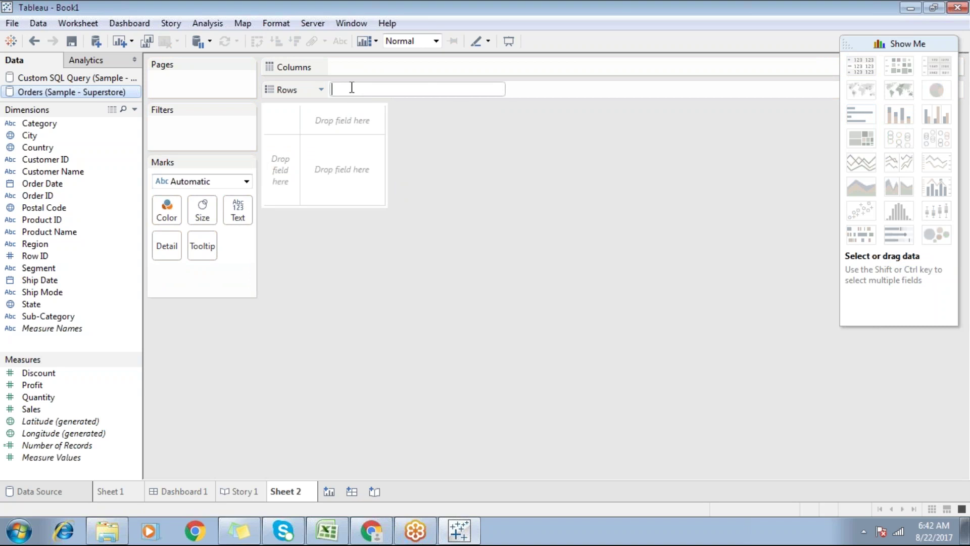
text(sub)
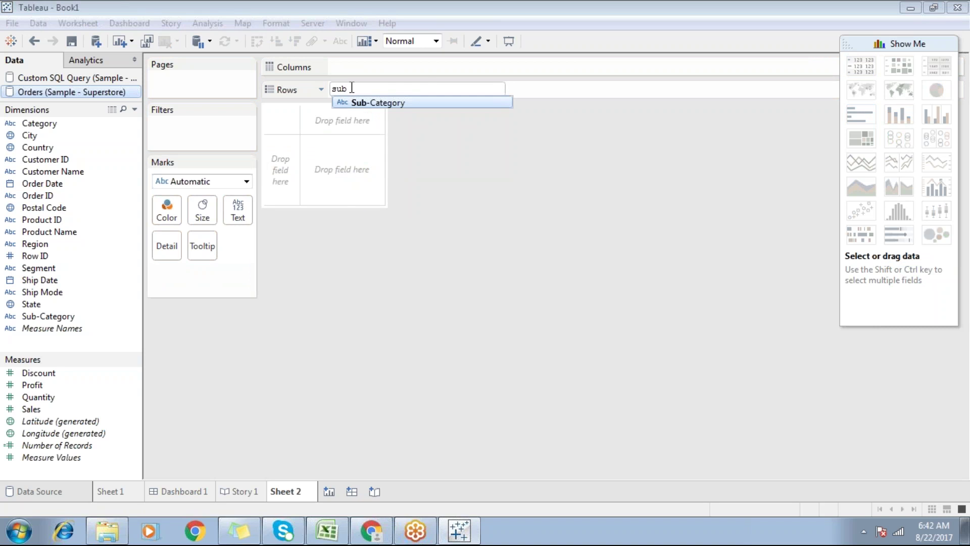
key(Return)
key(Return)
key(Tab)
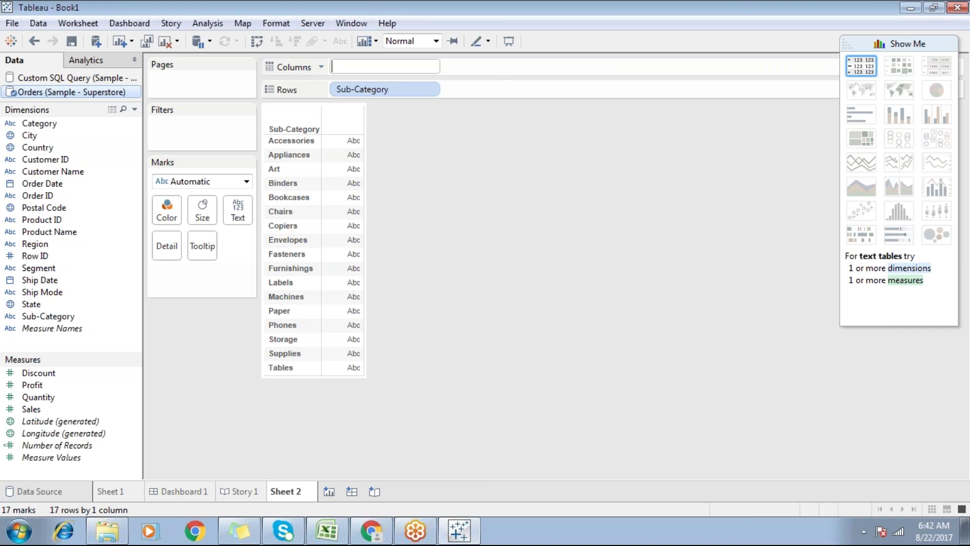
text(sal)
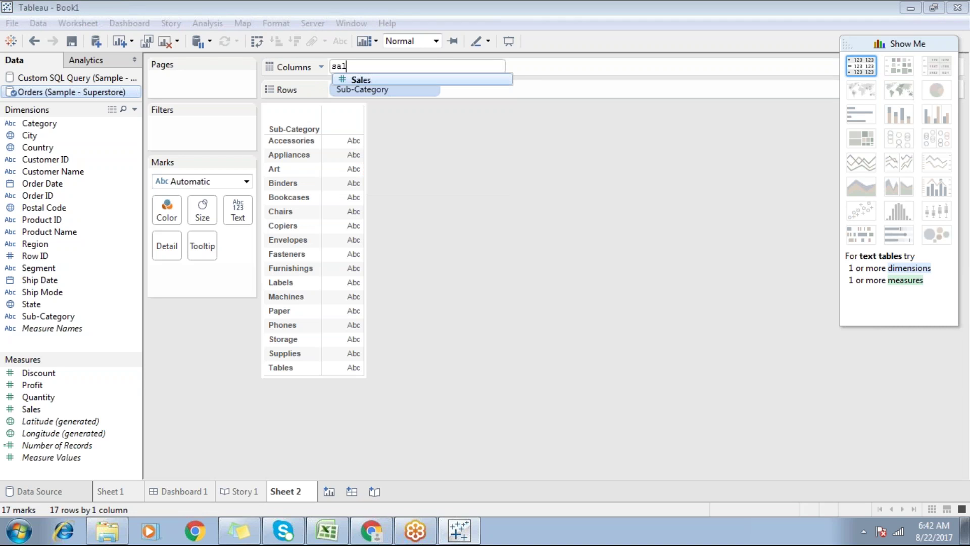
key(Return)
key(Return)
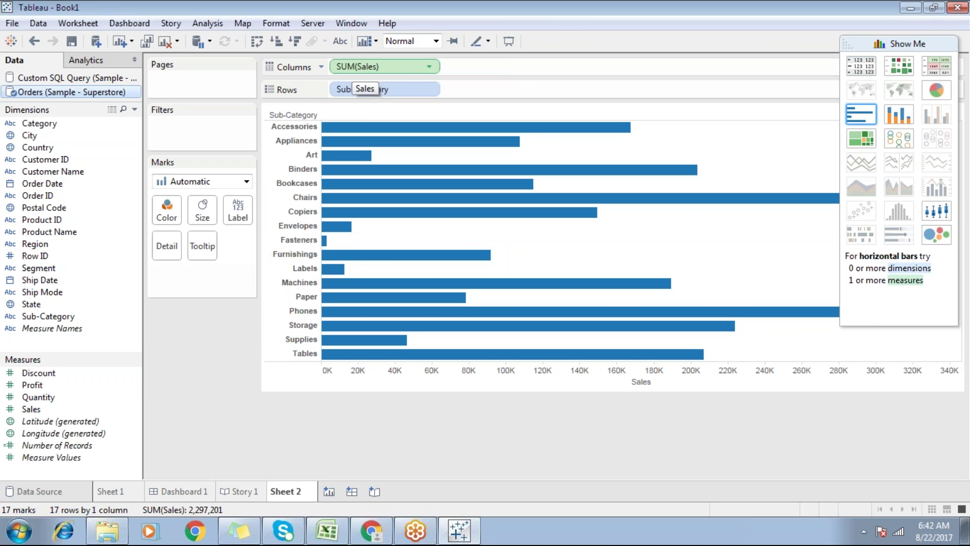
Step: Add Profit to the Columns shelf after Sales on Sheet 2
double_click(453, 65)
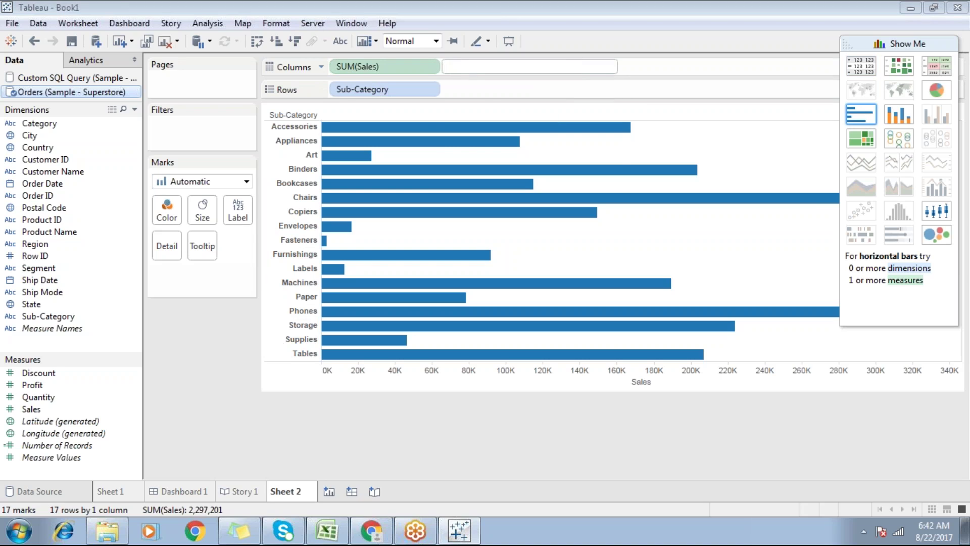
text(pro)
key(Down)
key(Down)
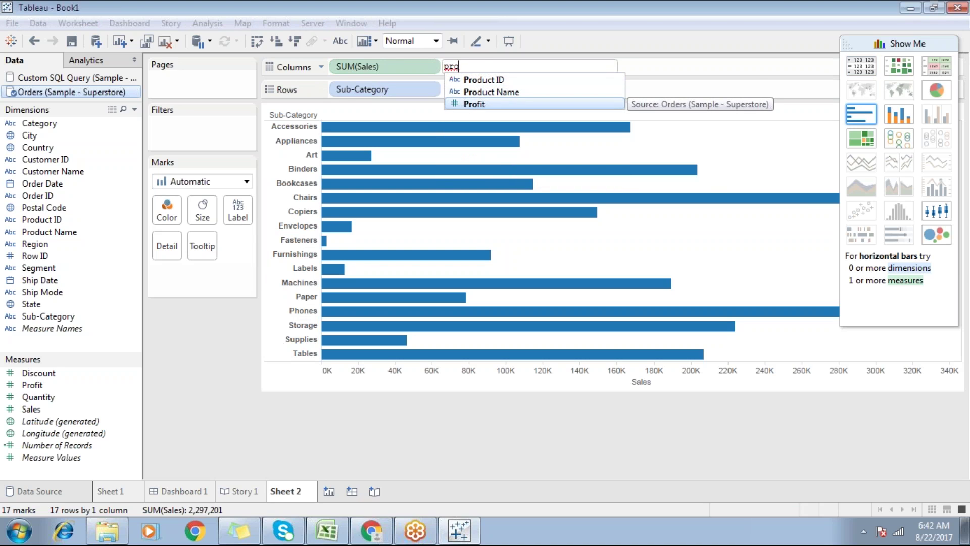
key(Return)
key(Return)
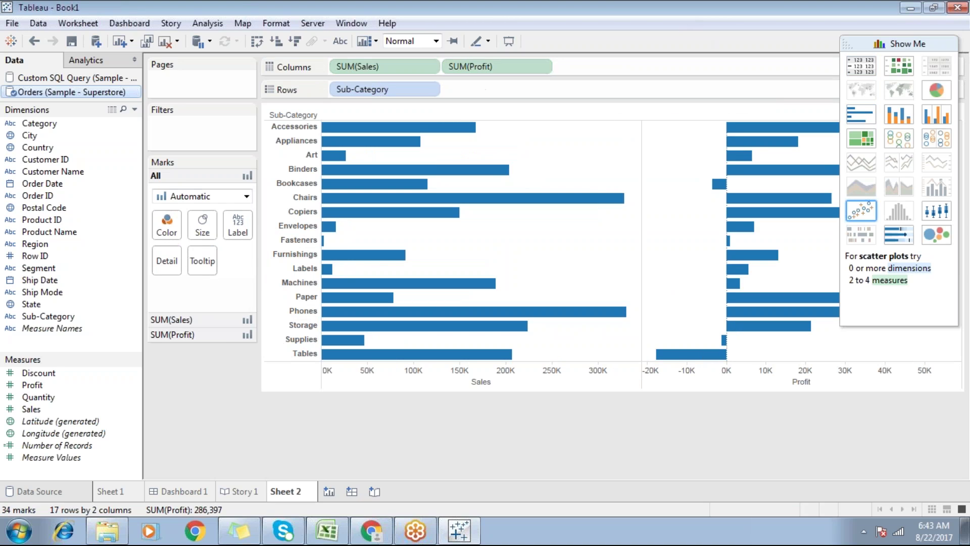
Step: Convert the Sheet 2 chart to a text table using Show Me, and remove Profit from its measure values
click(930, 45)
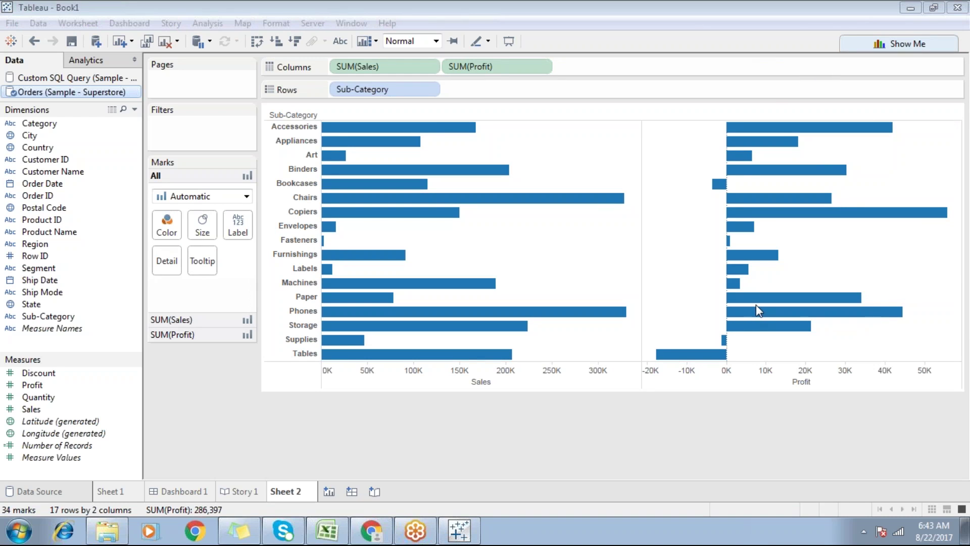
click(865, 46)
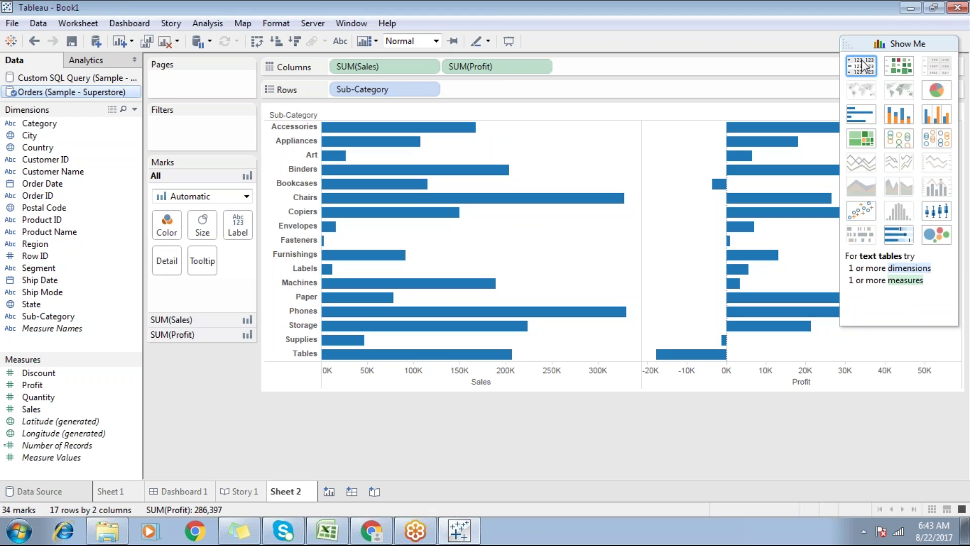
click(861, 65)
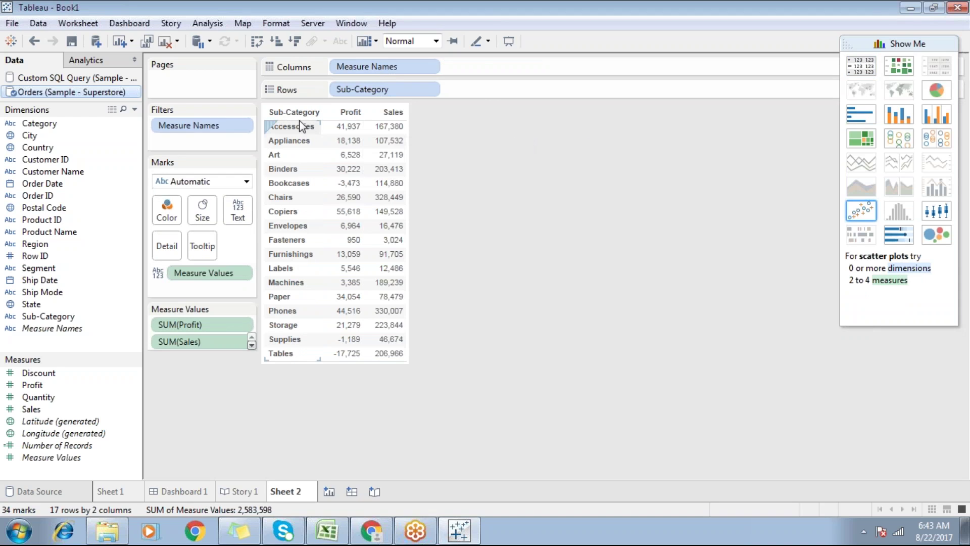
mouse_move(392, 115)
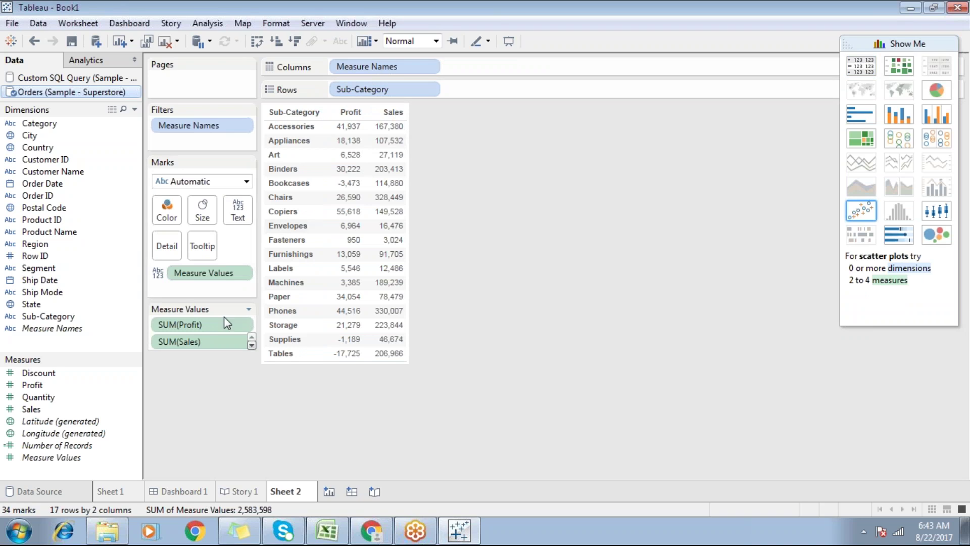
drag(201, 324, 225, 385)
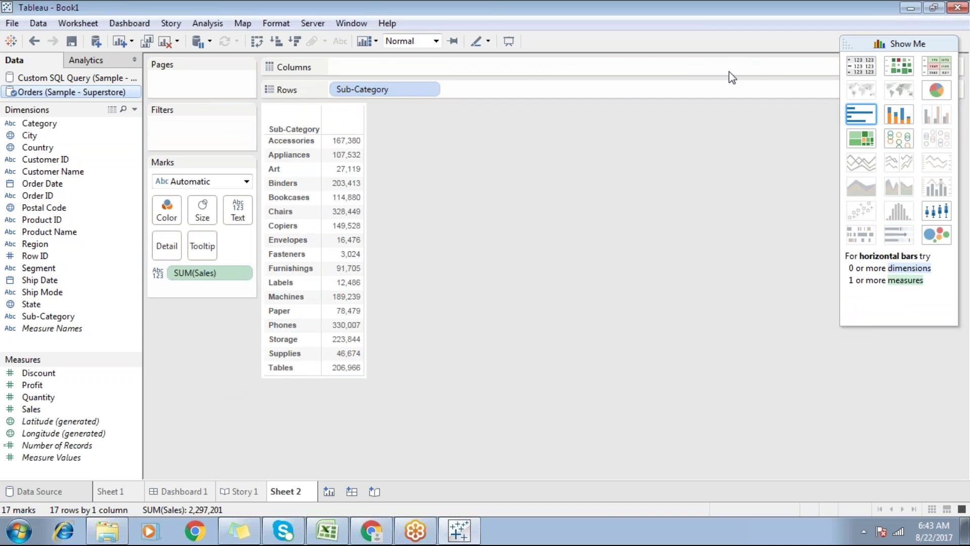
Step: Show Sales by Sub-Category as horizontal bars, swap rows and columns to make them vertical, and collapse Show Me
click(862, 119)
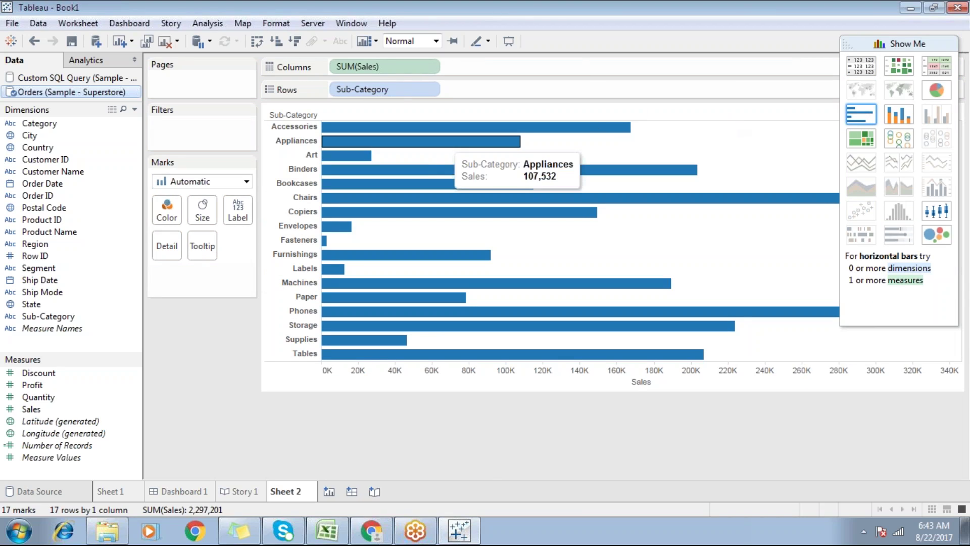
click(257, 41)
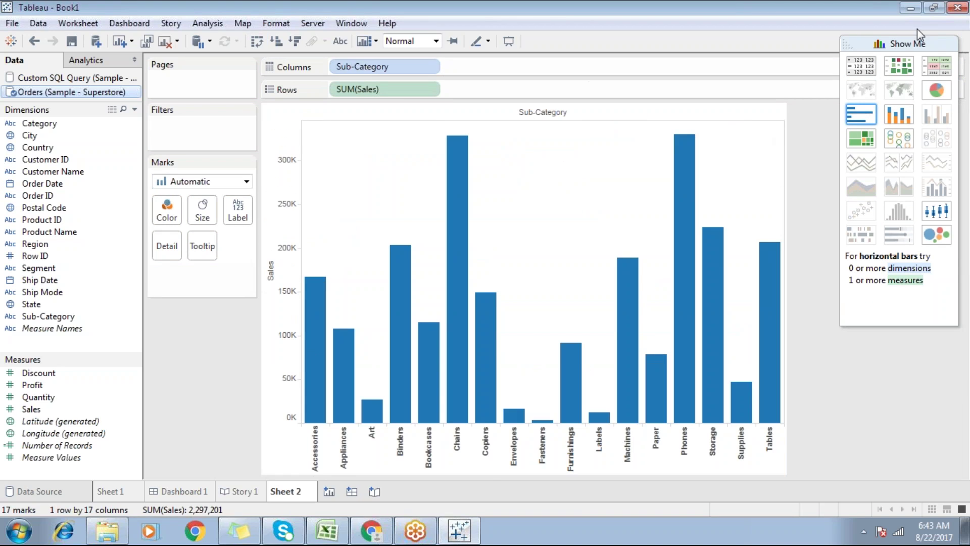
click(909, 44)
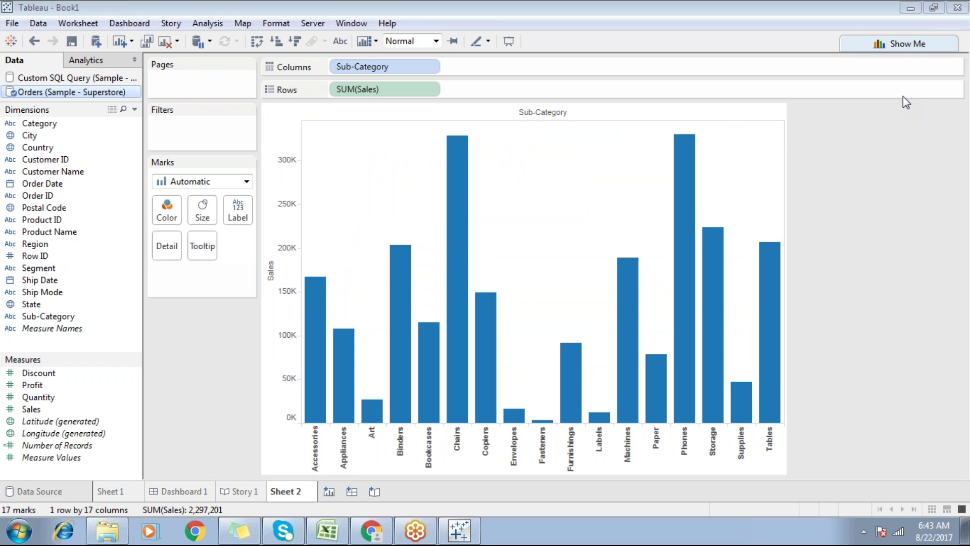
Step: Label the Sub-Category bars on Sheet 2 with their Sales values and sort them in ascending order of Sales
drag(31, 409, 229, 218)
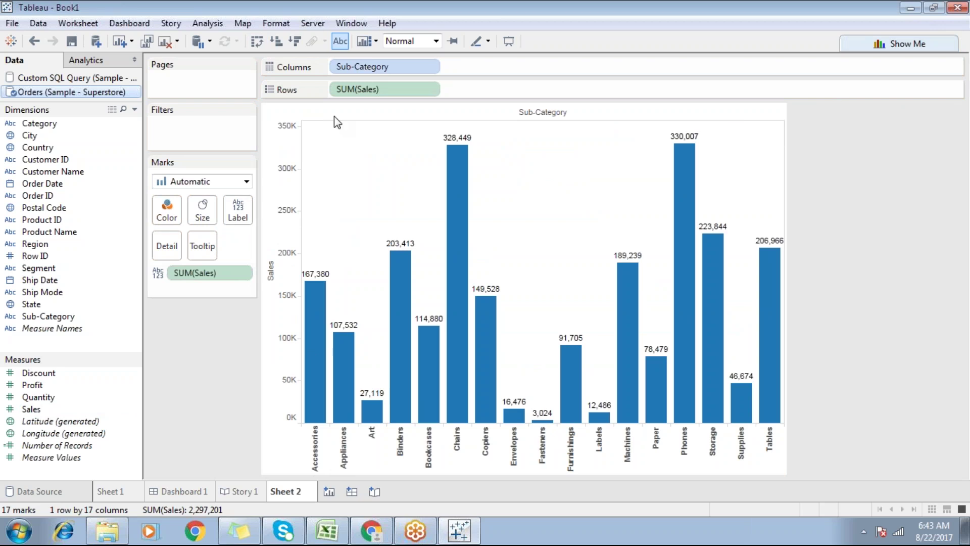
click(275, 41)
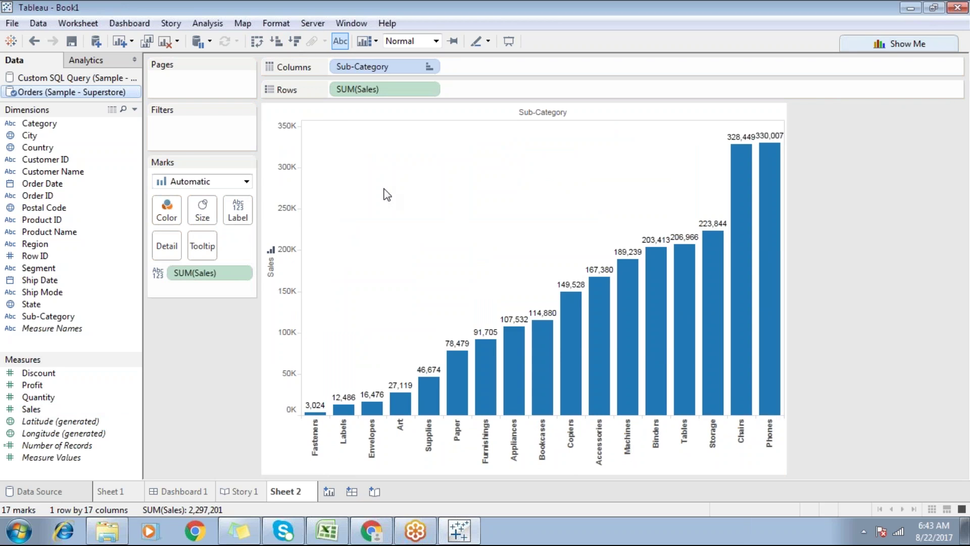
mouse_move(516, 323)
mouse_move(564, 286)
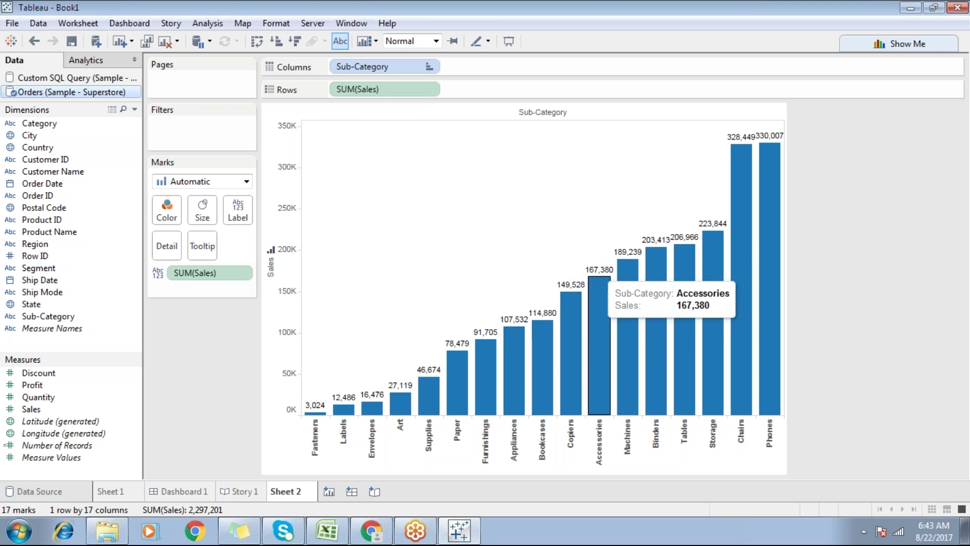
mouse_move(441, 384)
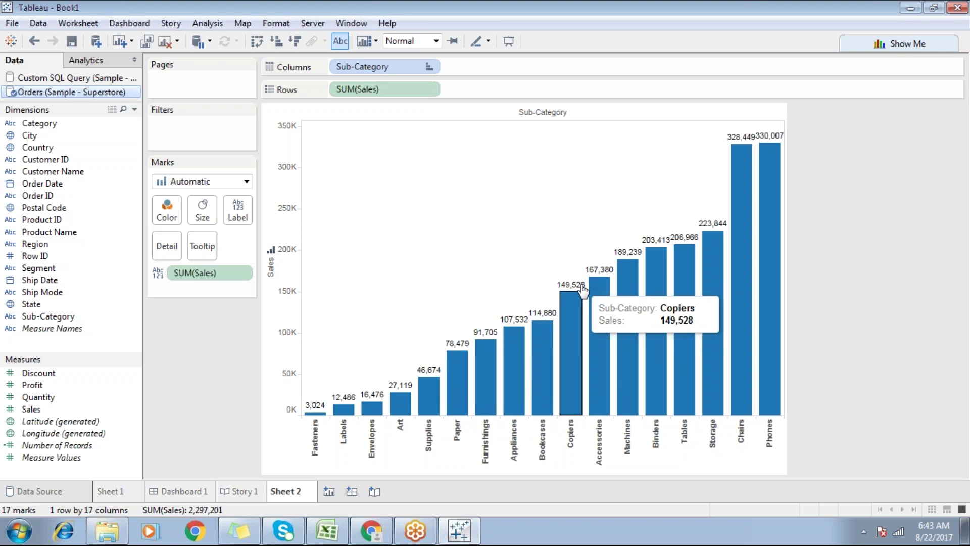
mouse_move(632, 258)
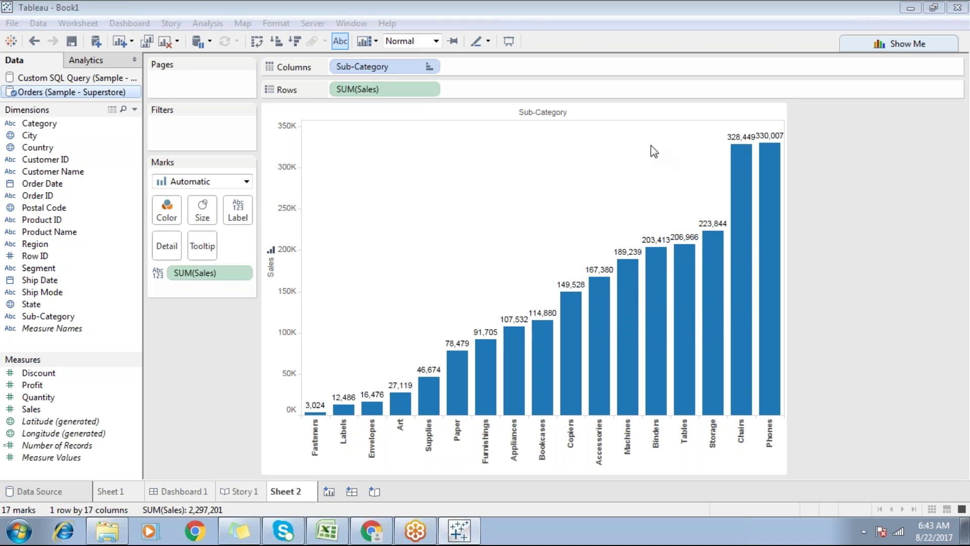
click(194, 363)
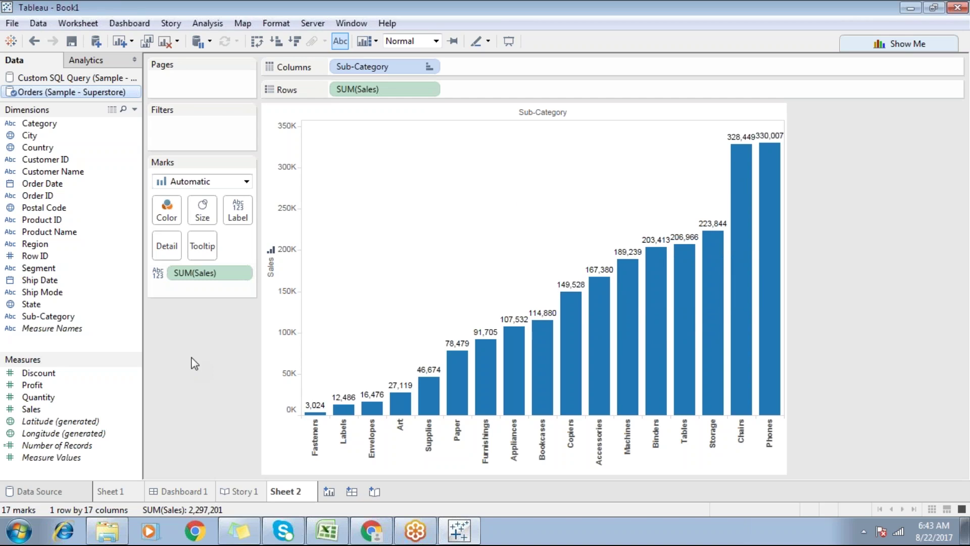
click(207, 24)
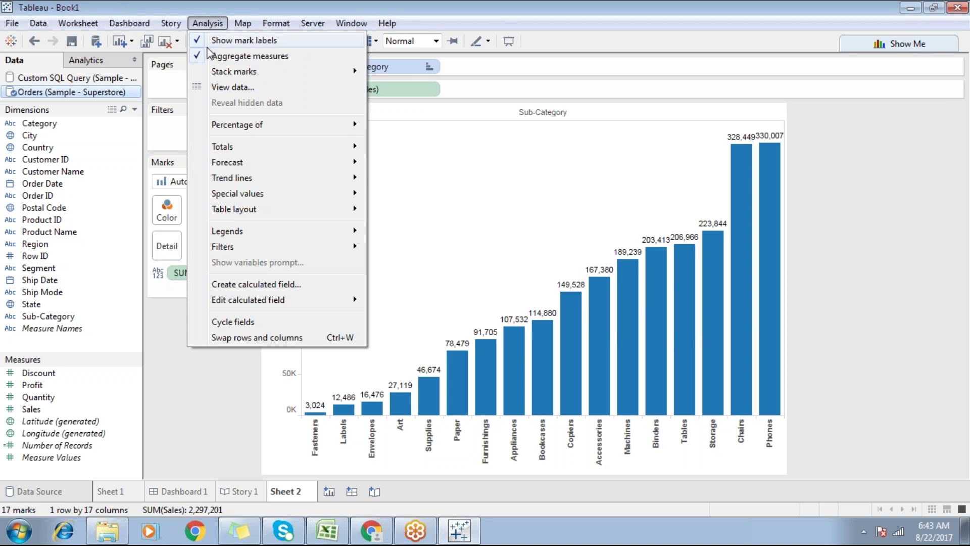
click(243, 285)
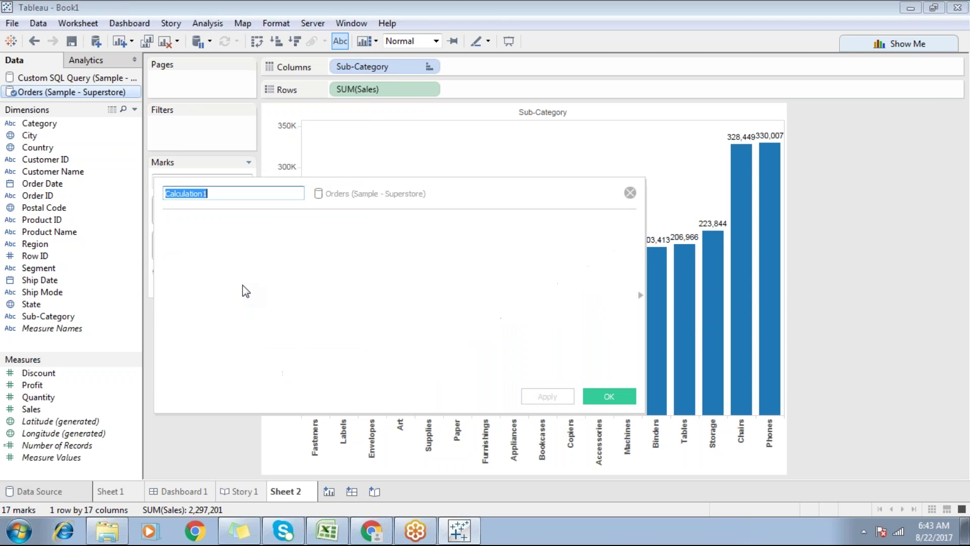
click(630, 193)
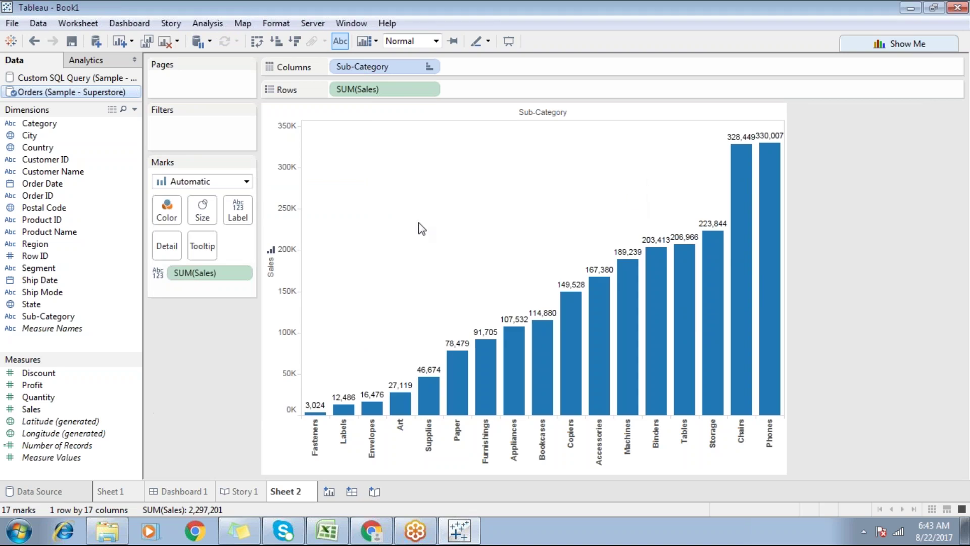
Step: Create a calculated field on the Orders data source and begin its formula with IF SUM([Sales])
right_click(78, 341)
click(104, 353)
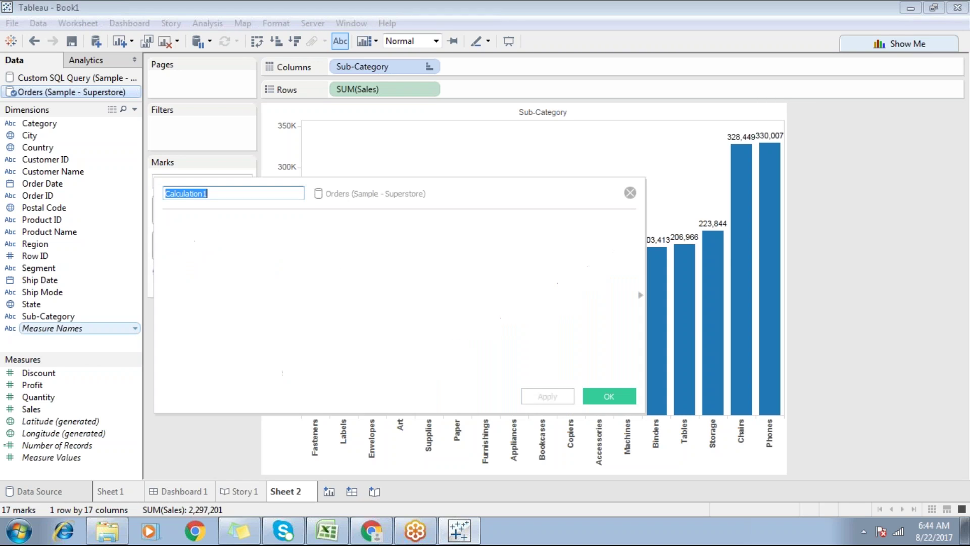
drag(366, 193, 406, 170)
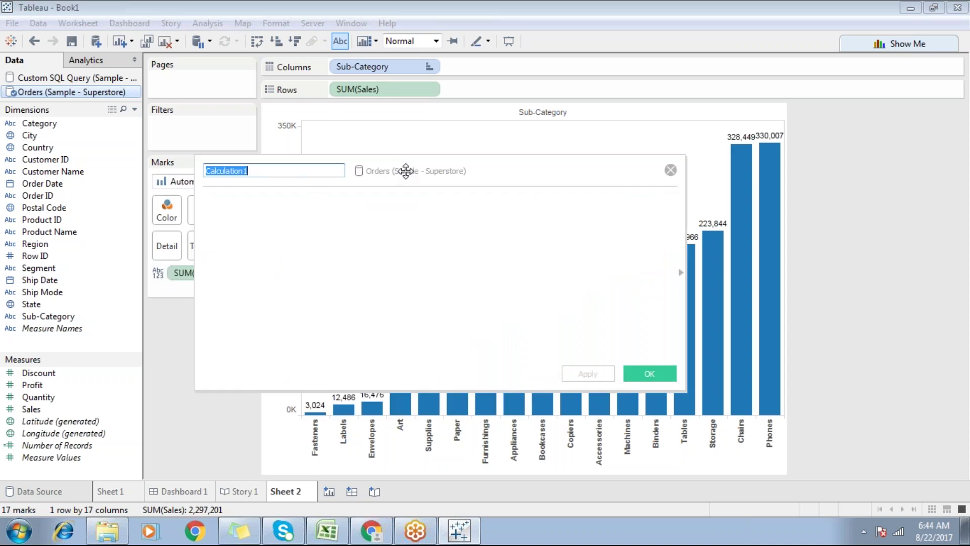
click(337, 228)
text(i)
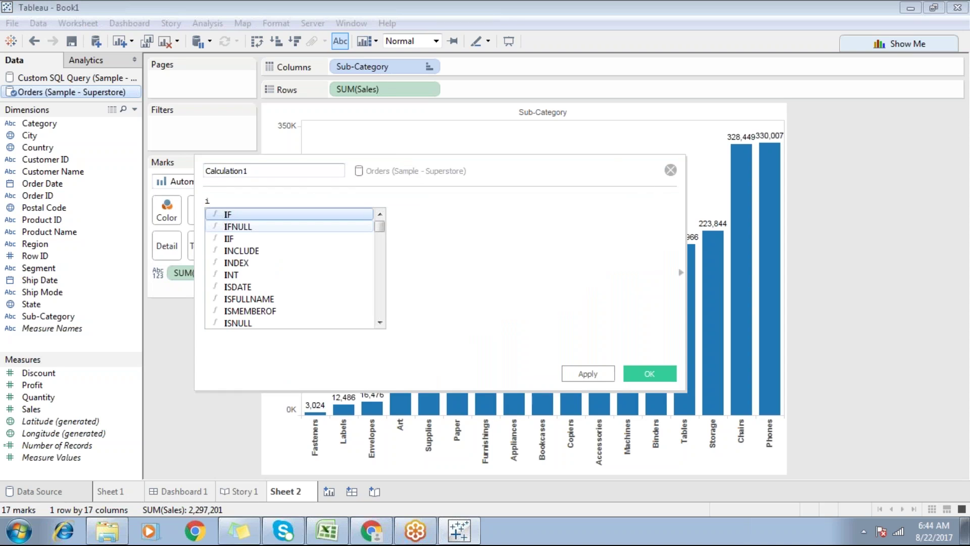
key(Return)
text(sum)
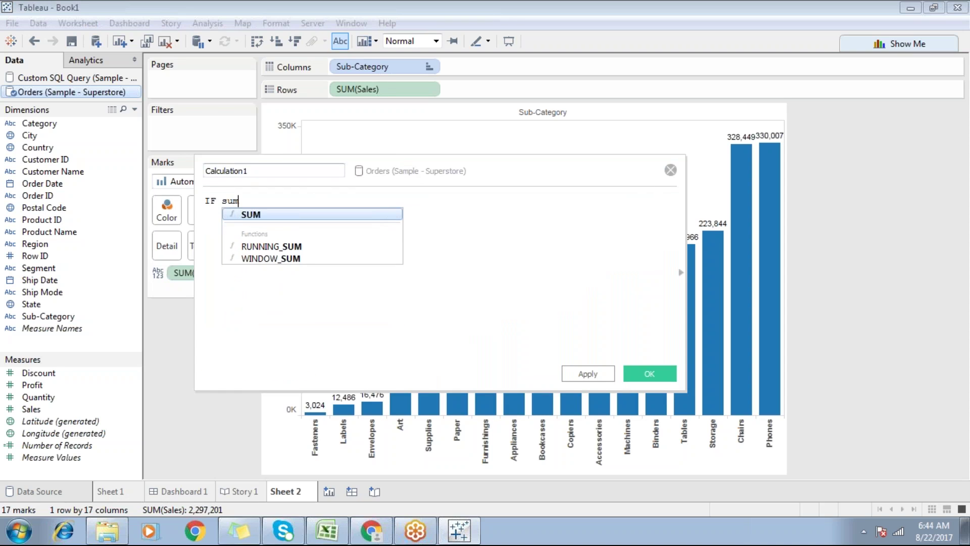
key(Return)
text(sa)
key(Return)
text())
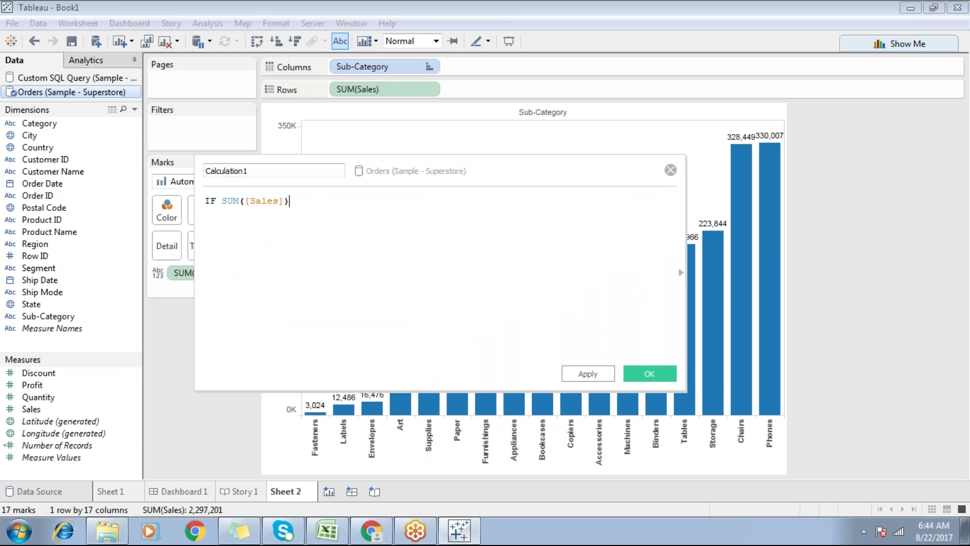
Step: Complete the first condition with <50000 THEN "Red"
text(<)
text(5500)
key(BackSpace)
key(BackSpace)
key(BackSpace)
text(000 THEN "Red)
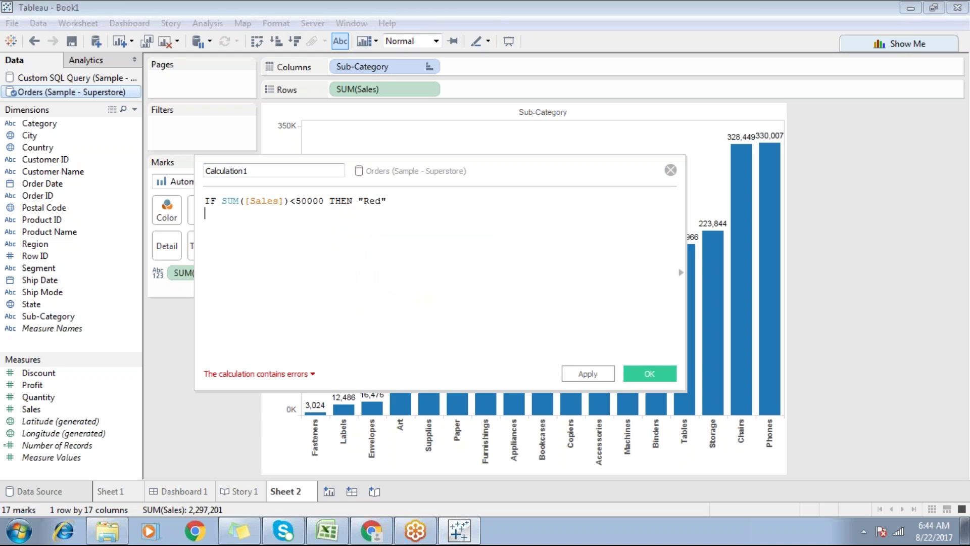
Step: Begin a second condition on a new line of the formula with ELSEIF SUM([Sales])
key(Return)
text(el)
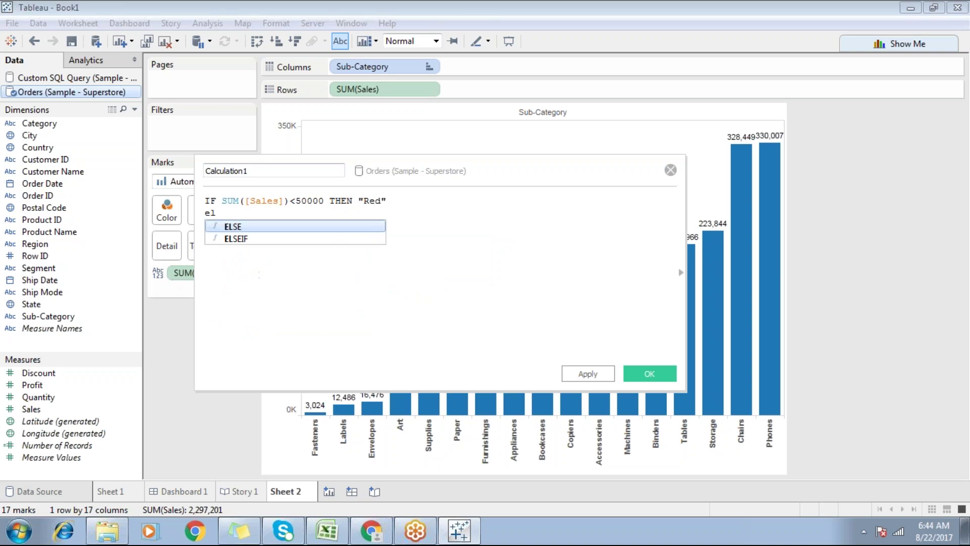
key(Down)
key(Return)
text(sum)
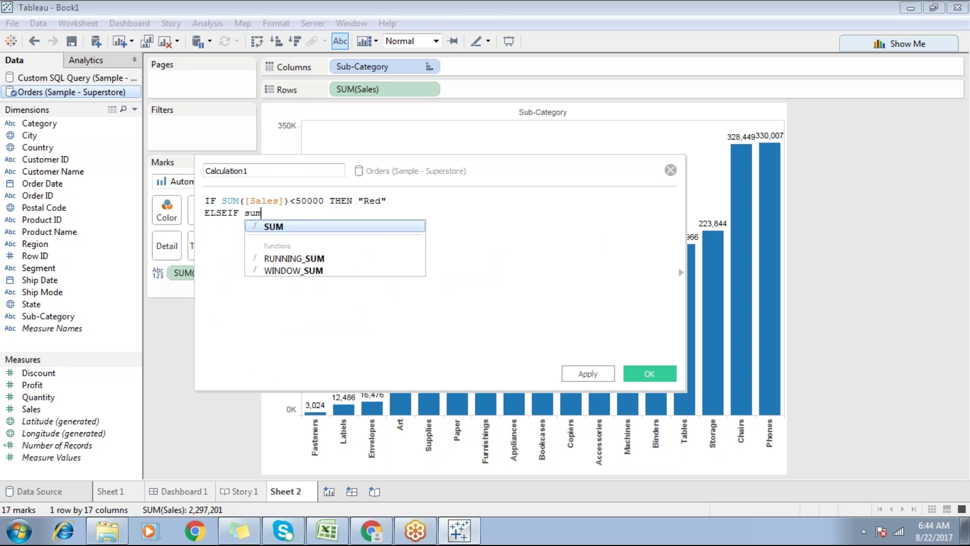
key(Return)
text([Sa)
key(Return)
text())
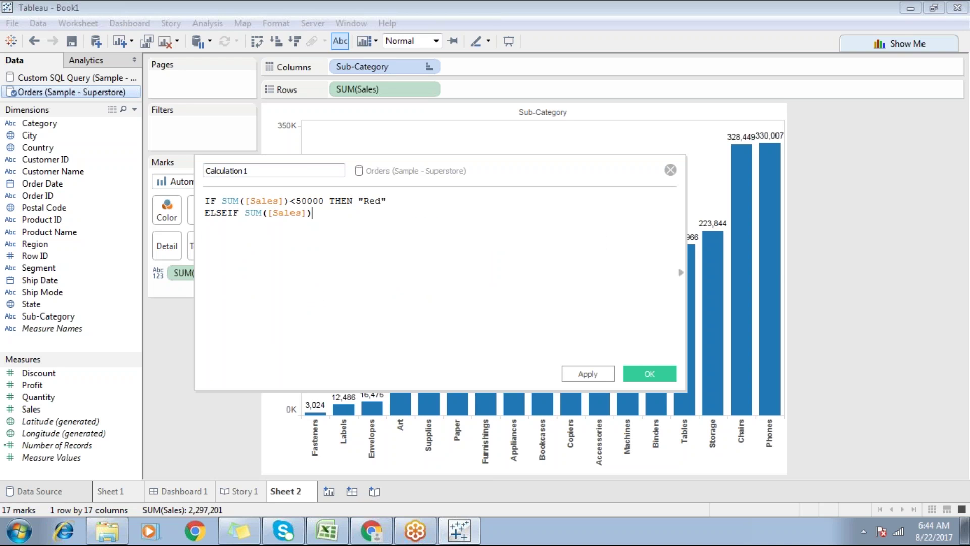
Step: Complete the ELSEIF condition with <150000 THEN "Yellow"
text(<150000 THEN "Blue)
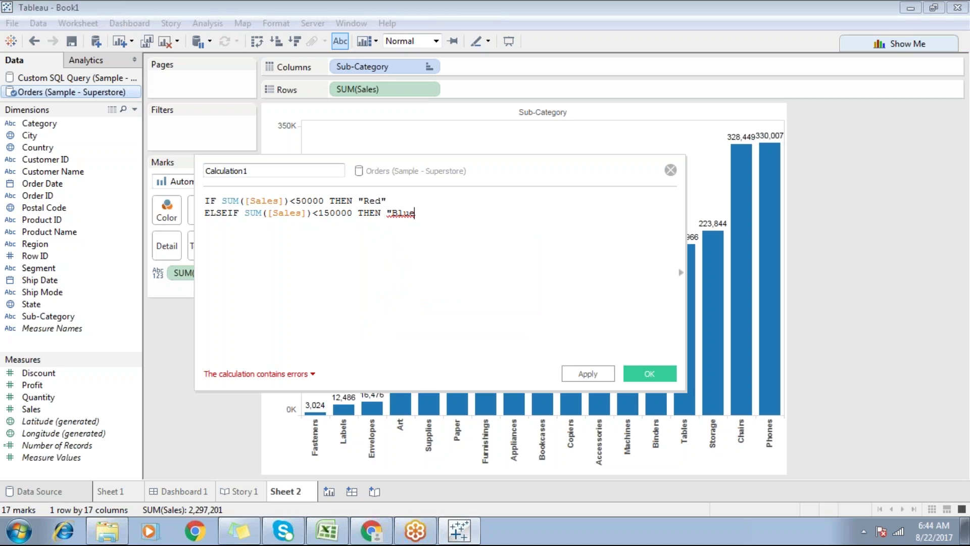
key(BackSpace)
key(BackSpace)
key(BackSpace)
key(BackSpace)
text(Yea)
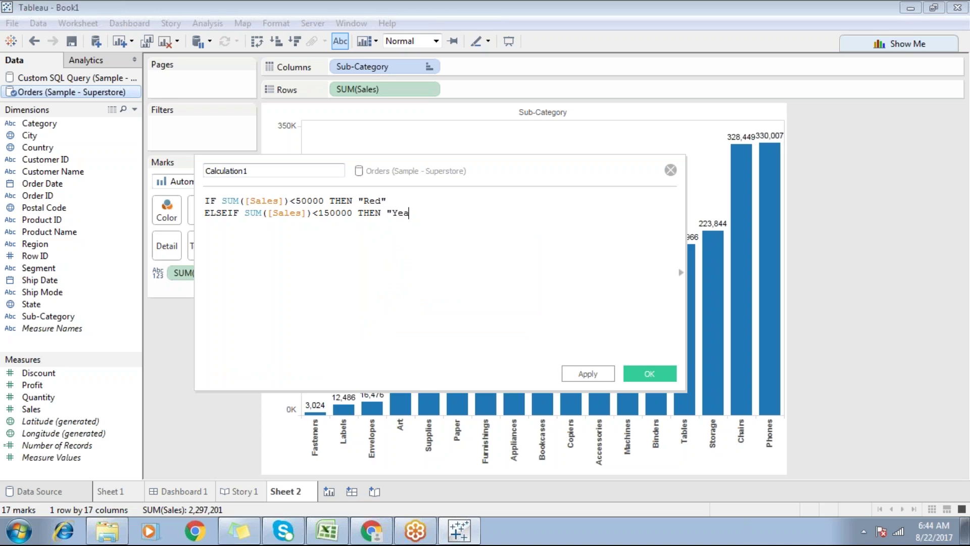
key(BackSpace)
text(llow")
Step: Finish the formula on a new line with ELSE "Green" END
key(Return)
text(el)
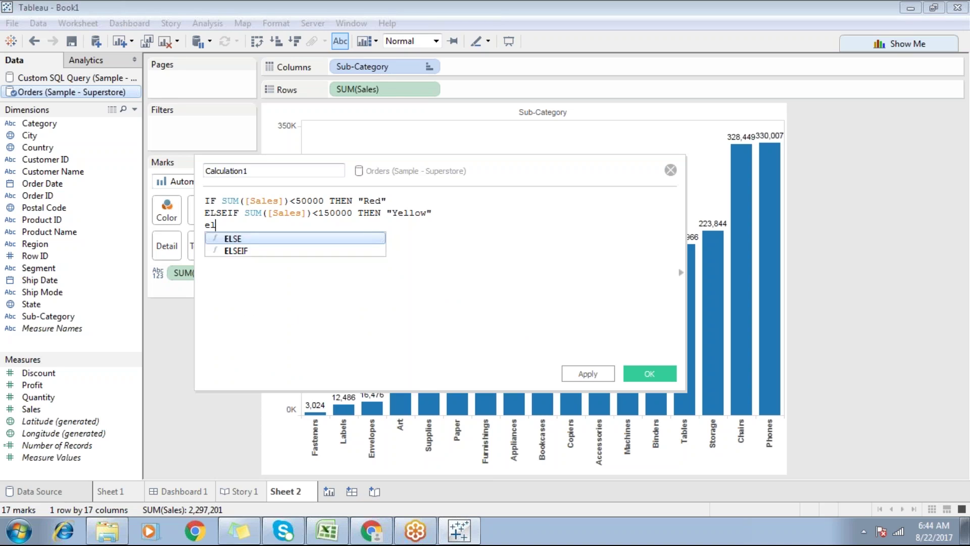
key(Return)
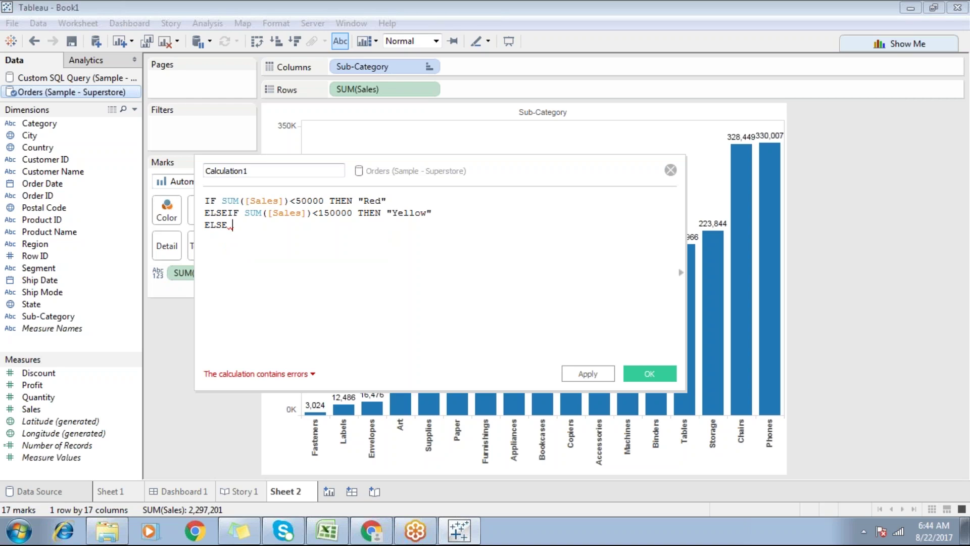
text("Gre)
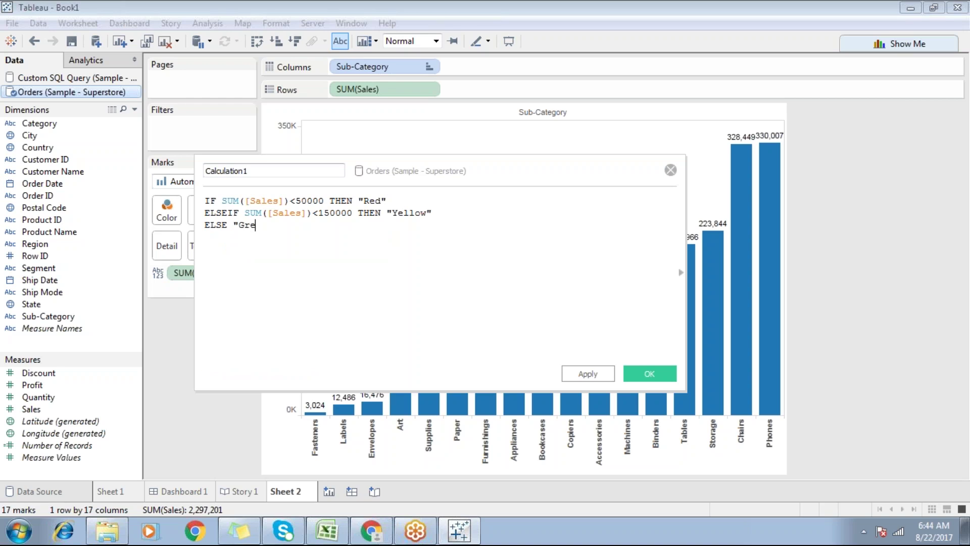
text(en"  END)
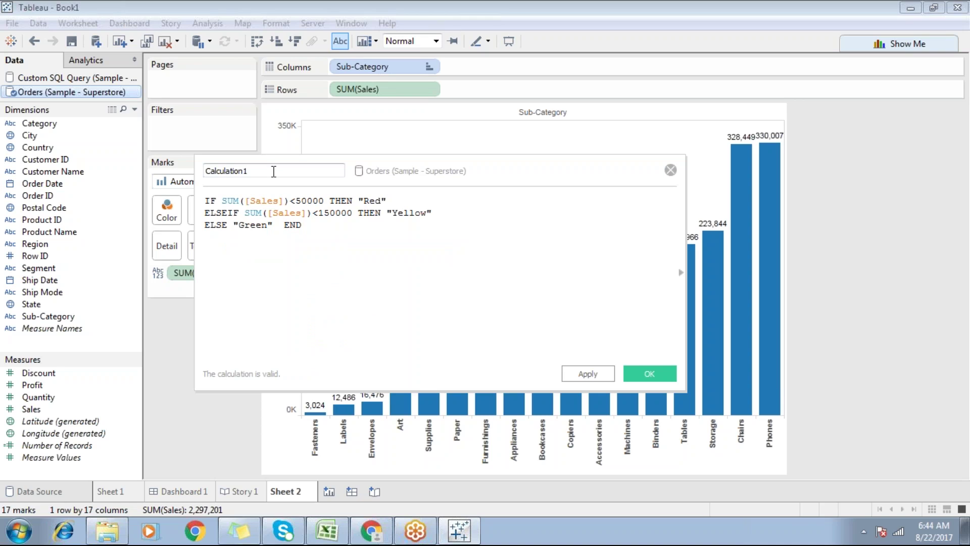
Step: Name the calculated field Color IND
drag(274, 172, 204, 173)
text(Color I)
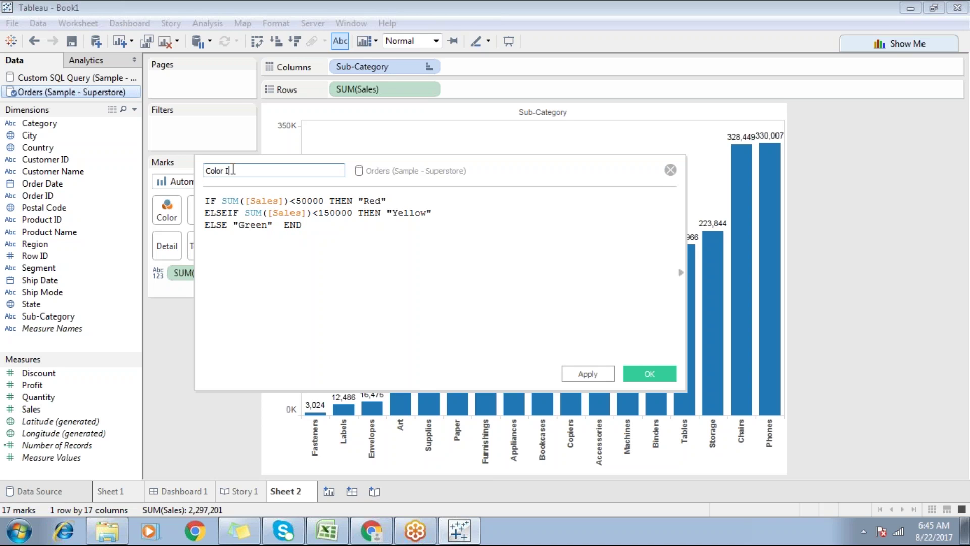
text(ND)
click(302, 252)
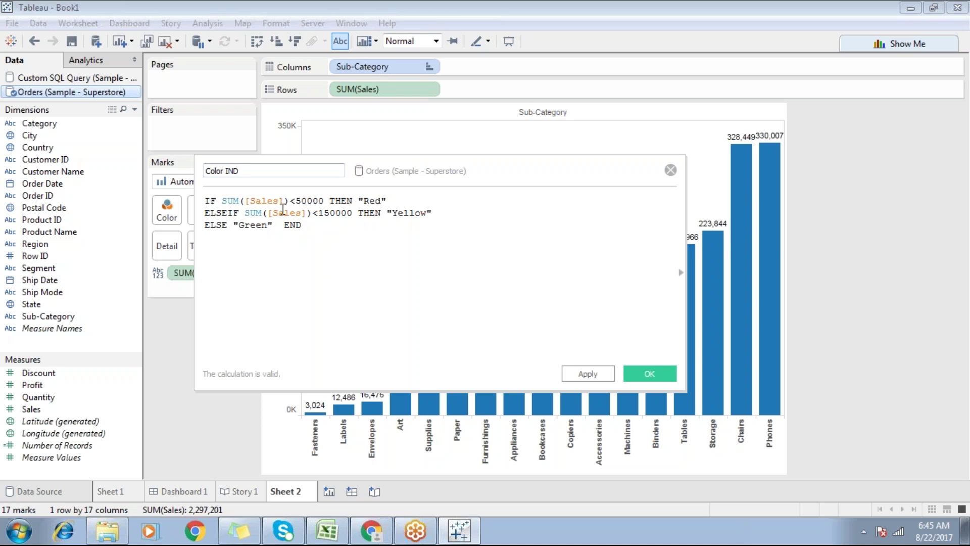
Step: Check the formula's thresholds, save the calculated field, and color the bars by Color IND
drag(329, 200, 283, 200)
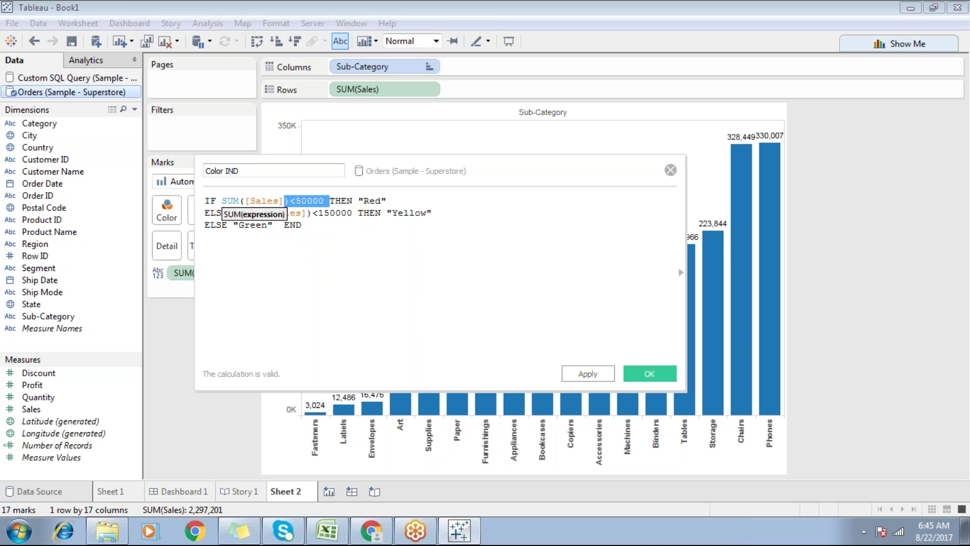
click(392, 207)
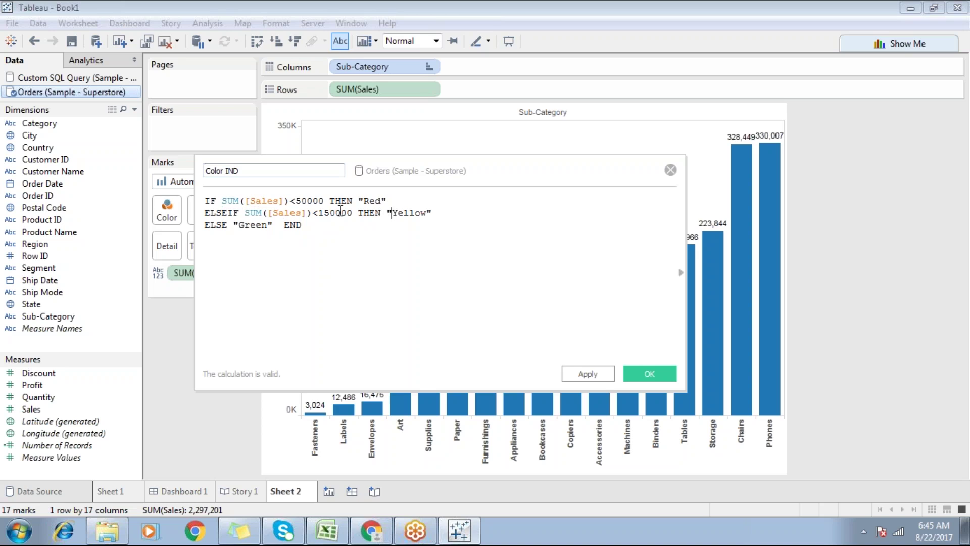
drag(352, 212, 313, 214)
drag(437, 213, 394, 212)
click(334, 232)
click(643, 377)
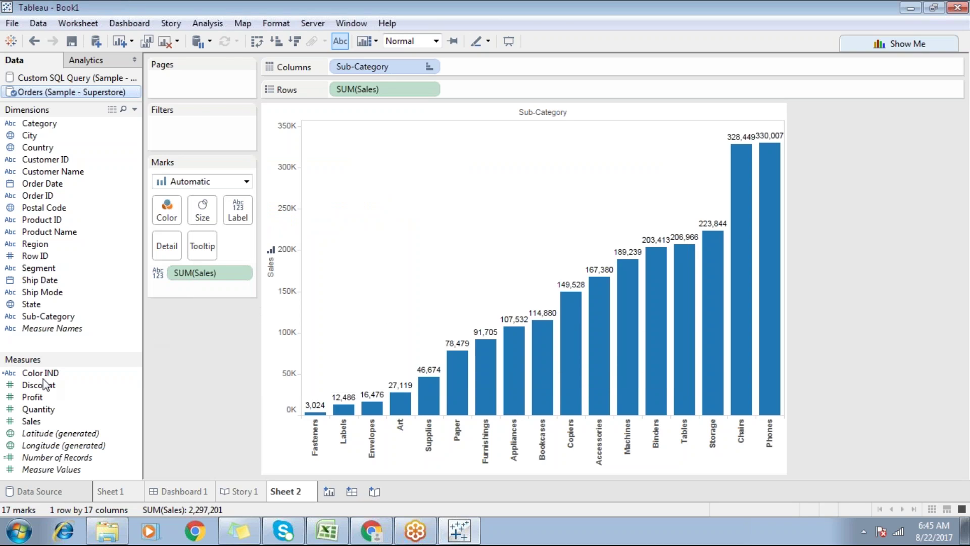
drag(36, 360, 167, 210)
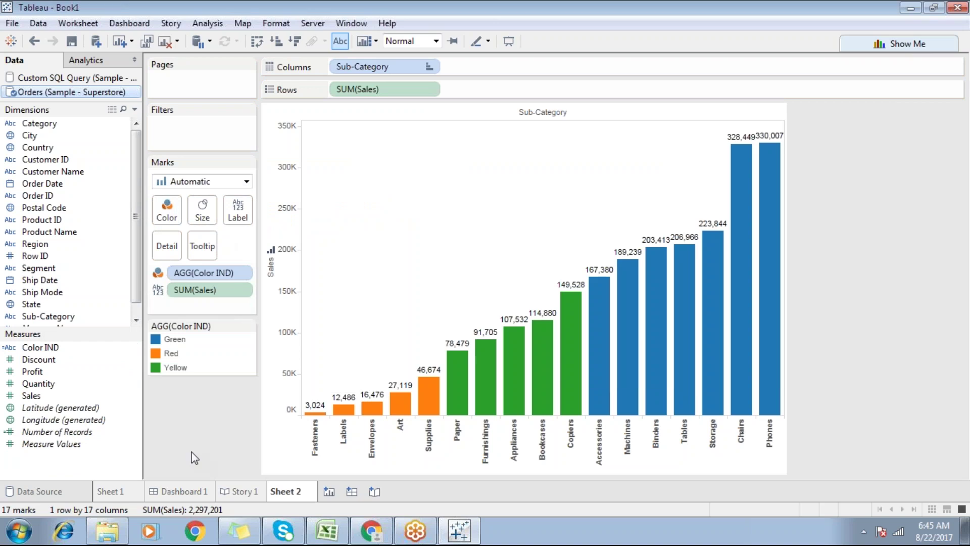
Step: Edit the Color IND colors, assigning green to the Green item and red to the Red item
click(167, 341)
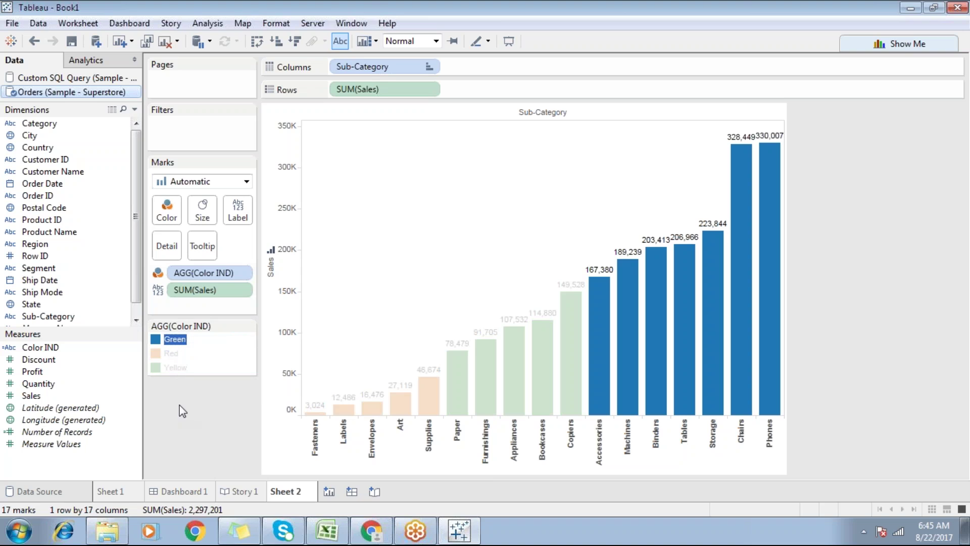
click(175, 343)
double_click(175, 341)
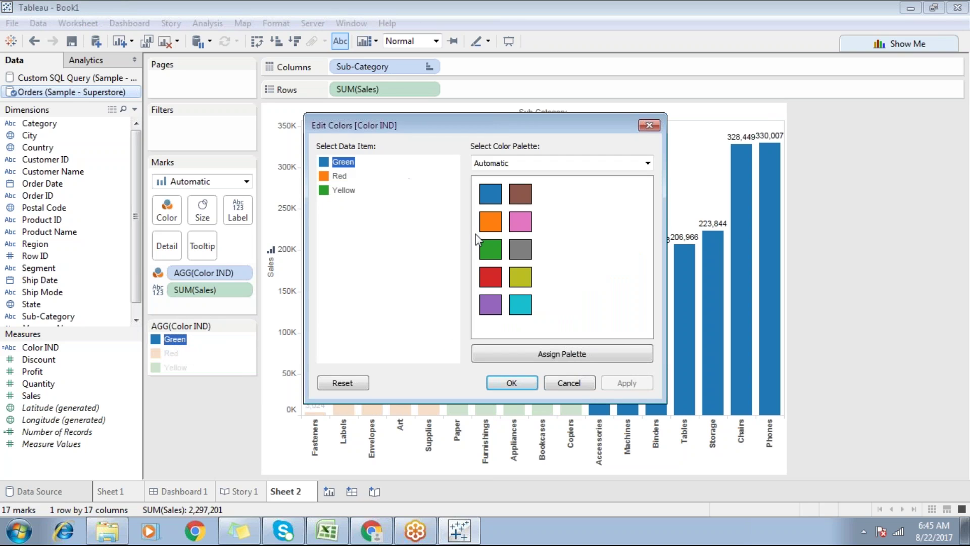
click(489, 255)
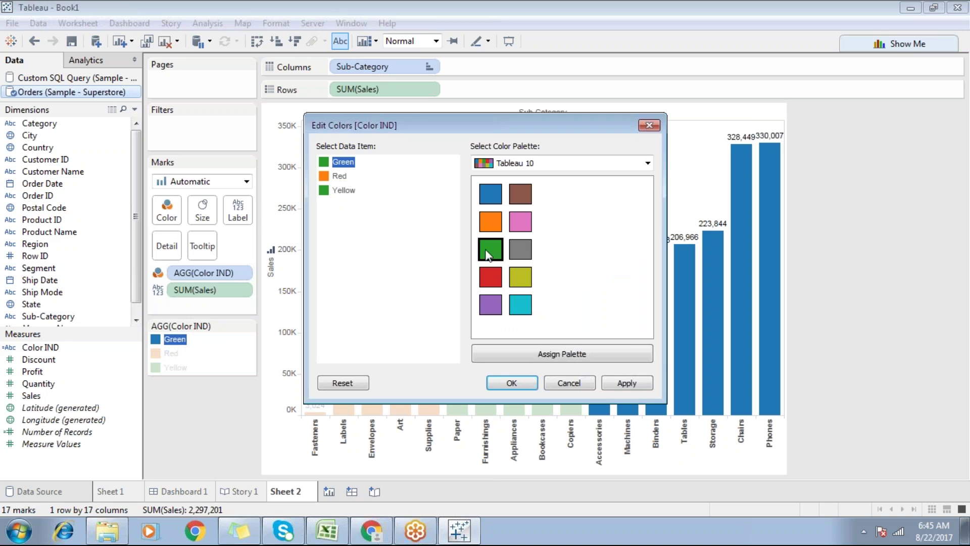
click(337, 176)
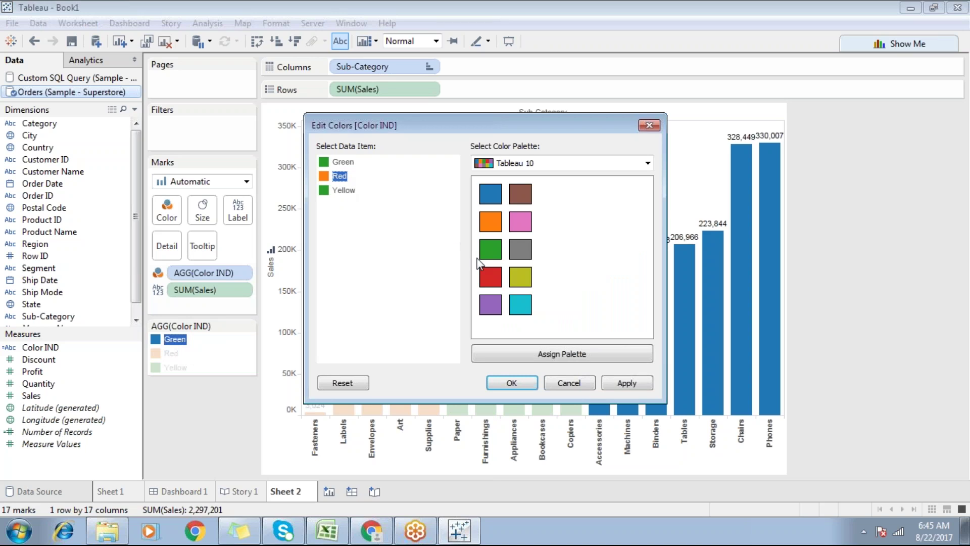
click(486, 276)
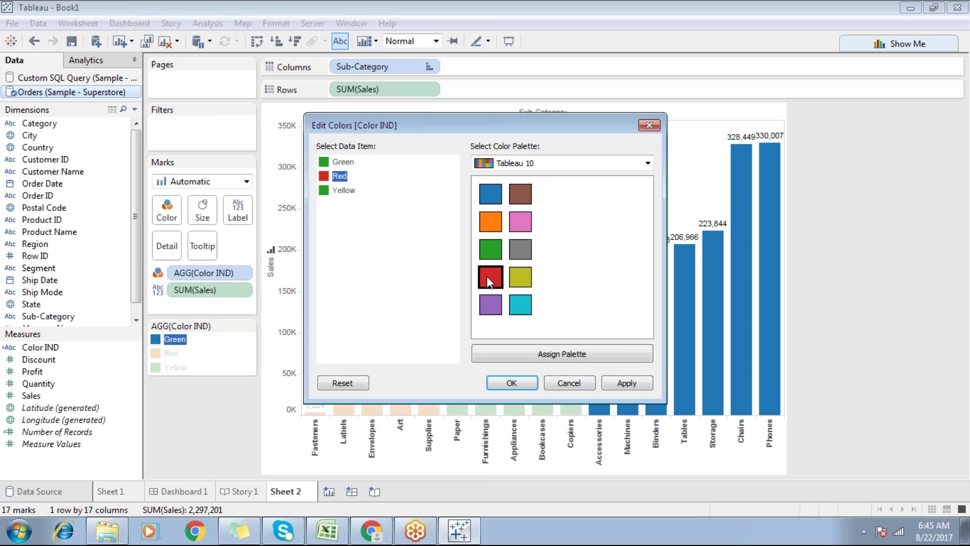
Step: Try the palette's olive-yellow swatch for the Yellow item
click(344, 191)
click(523, 280)
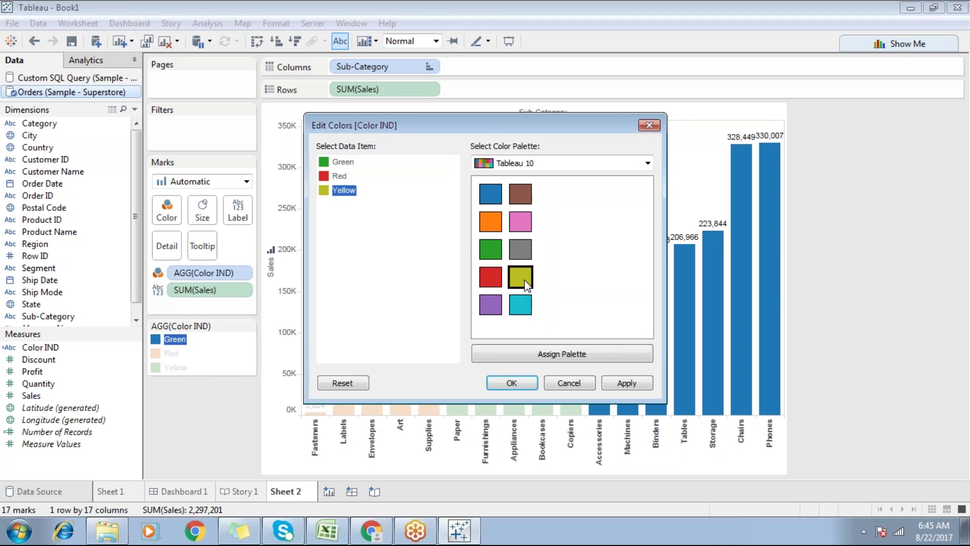
click(341, 192)
double_click(341, 192)
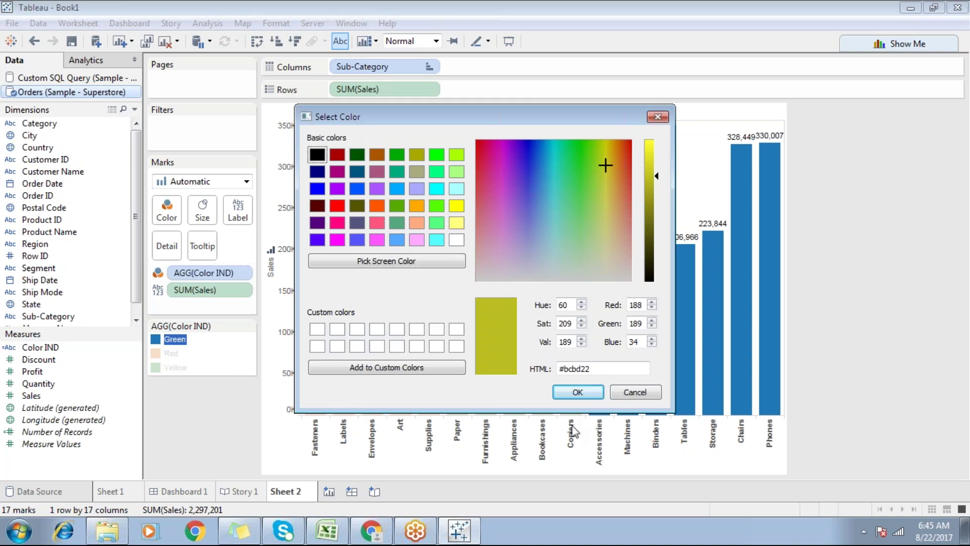
click(630, 393)
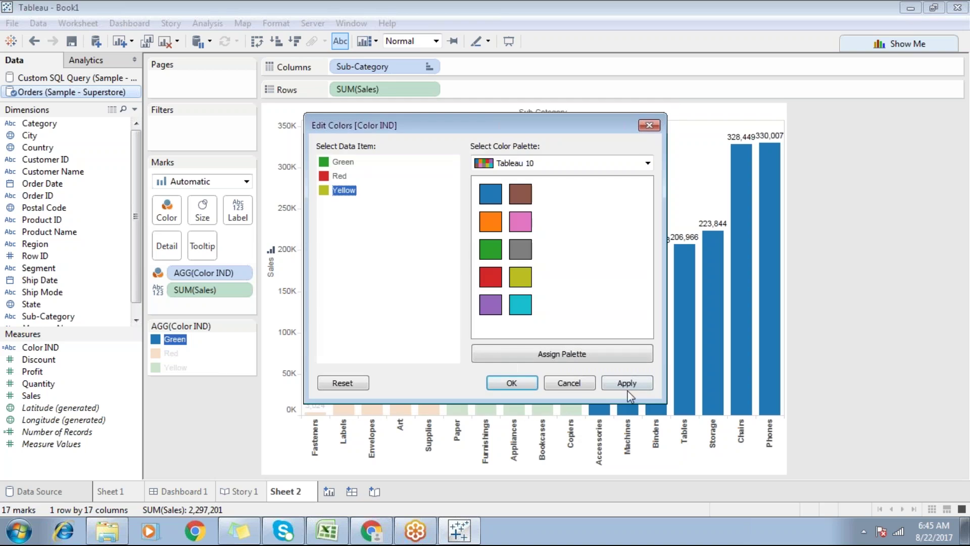
Step: Set the Yellow item's color to bright yellow (#ffff00) and accept the color assignments
double_click(345, 191)
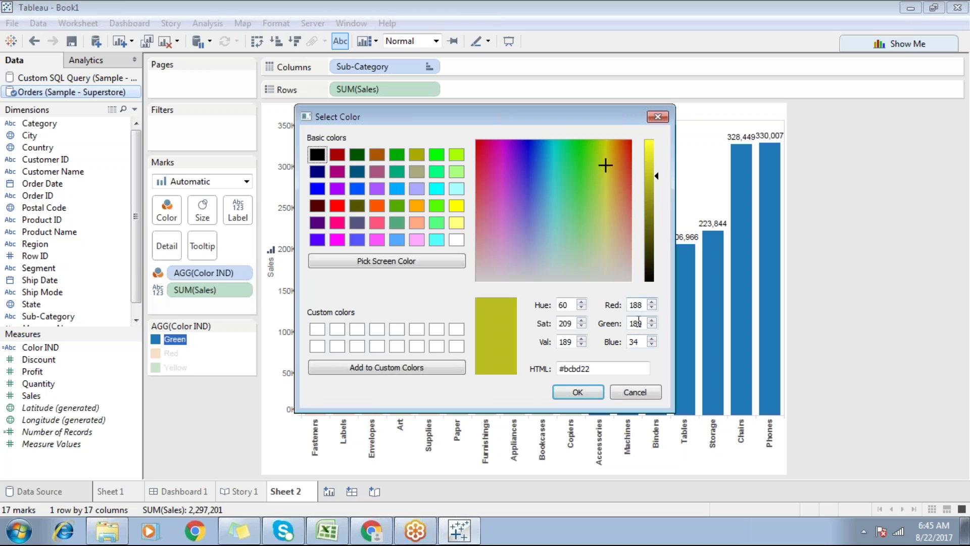
click(456, 206)
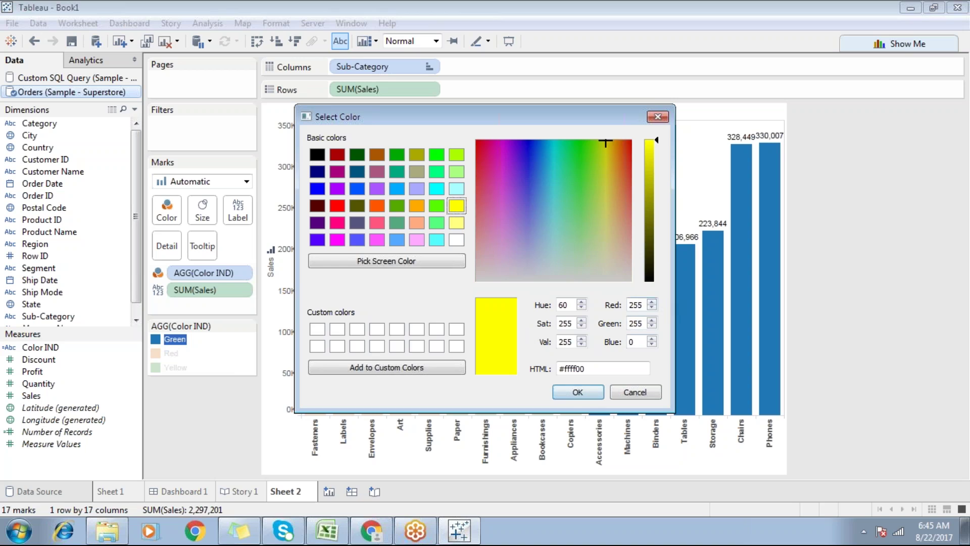
click(575, 392)
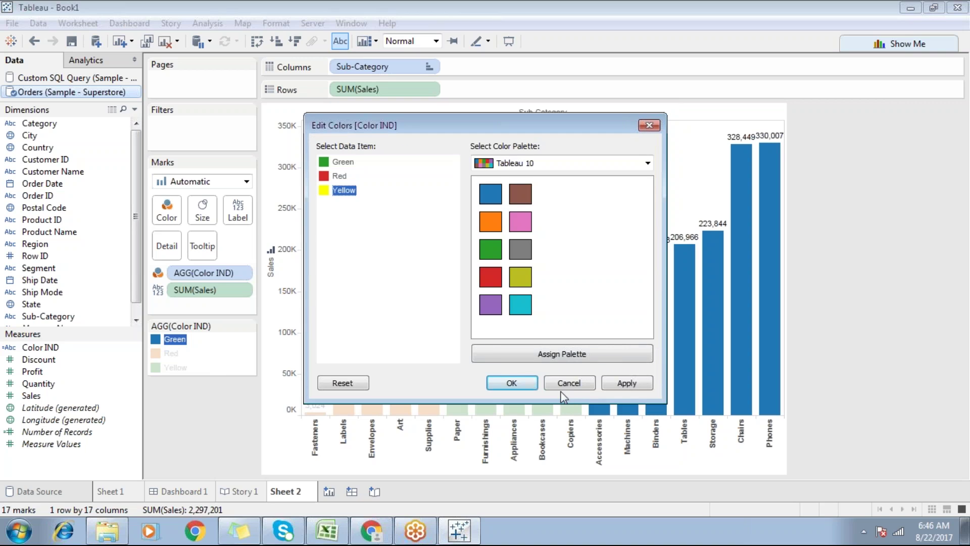
click(510, 384)
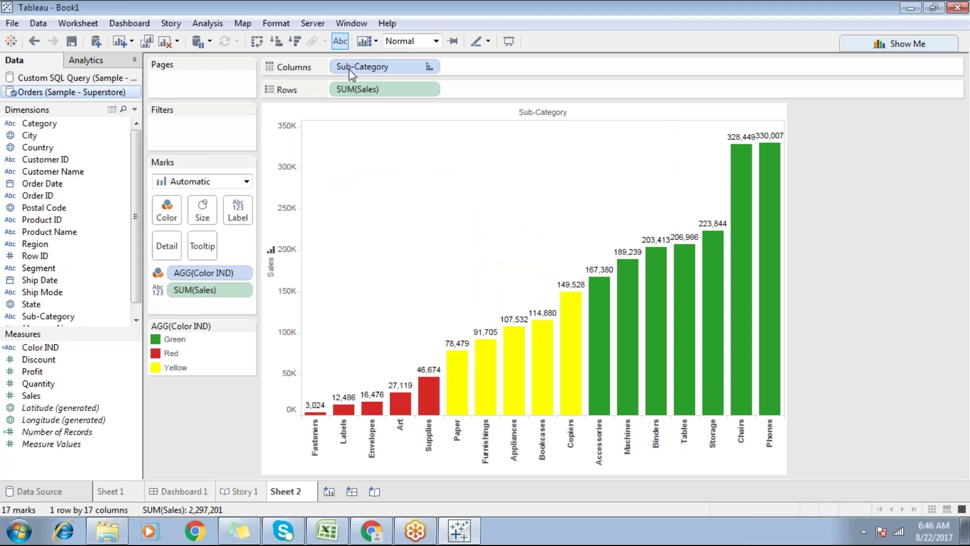
Step: Fit the bar chart to the entire view
click(422, 41)
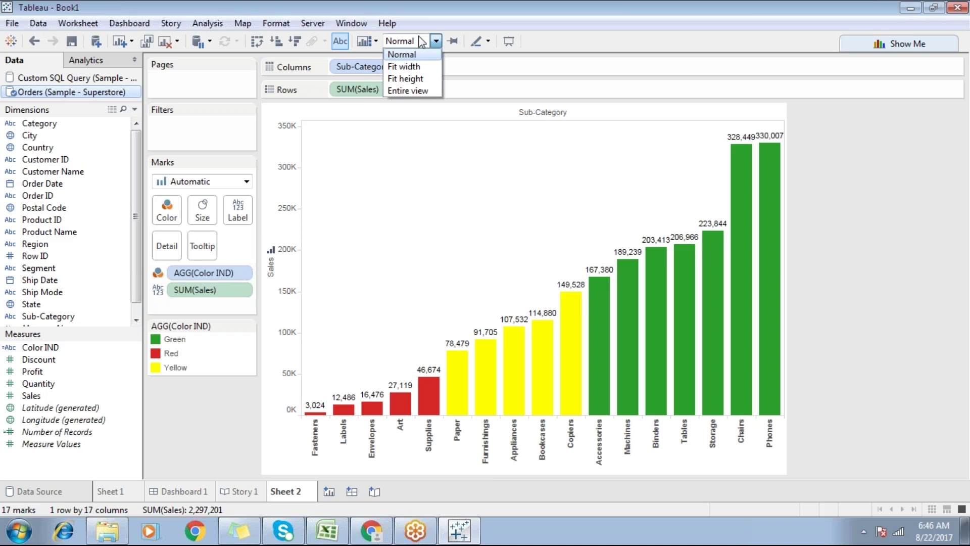
click(408, 91)
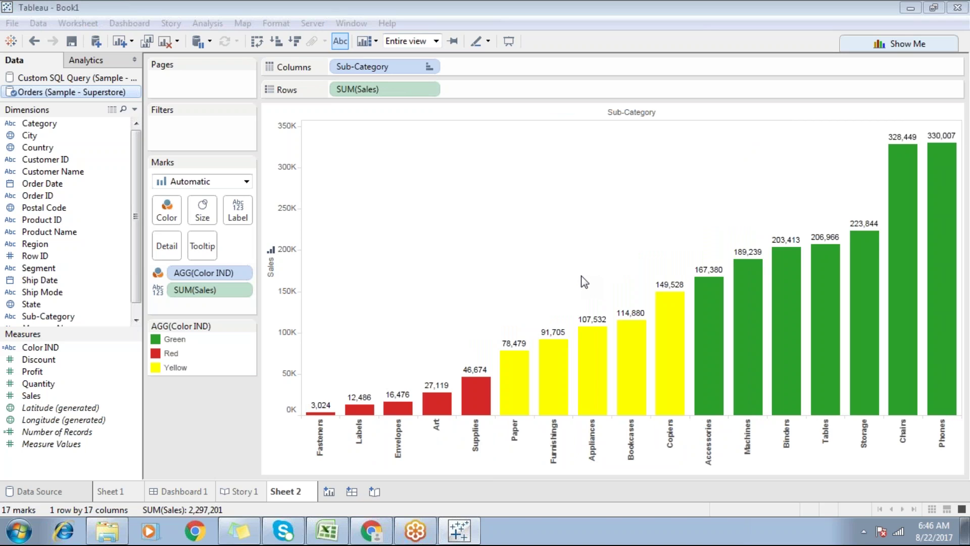
Step: Create a new worksheet with a horizontal bar chart, placing Sub-Category on rows and Sales on columns
click(333, 492)
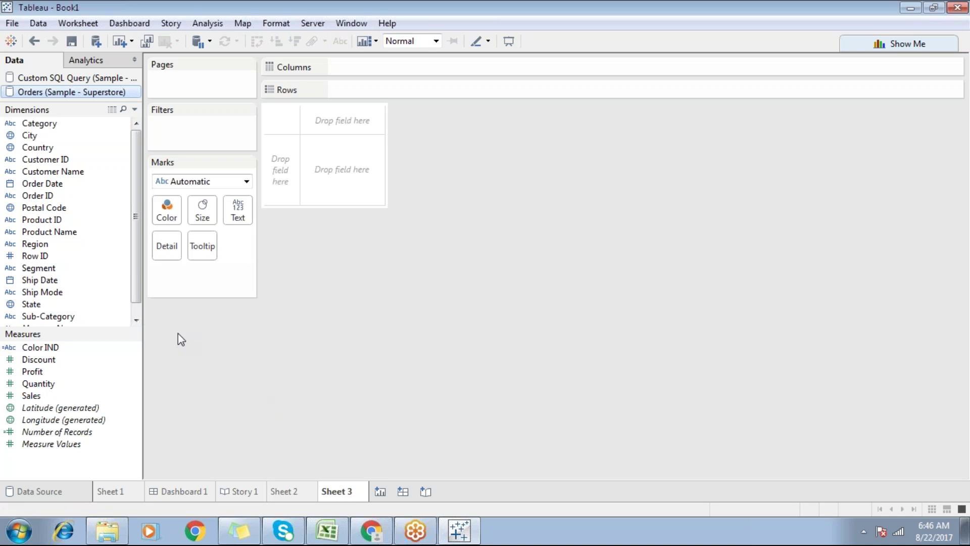
scroll(74, 307, down, 1)
drag(75, 307, 383, 92)
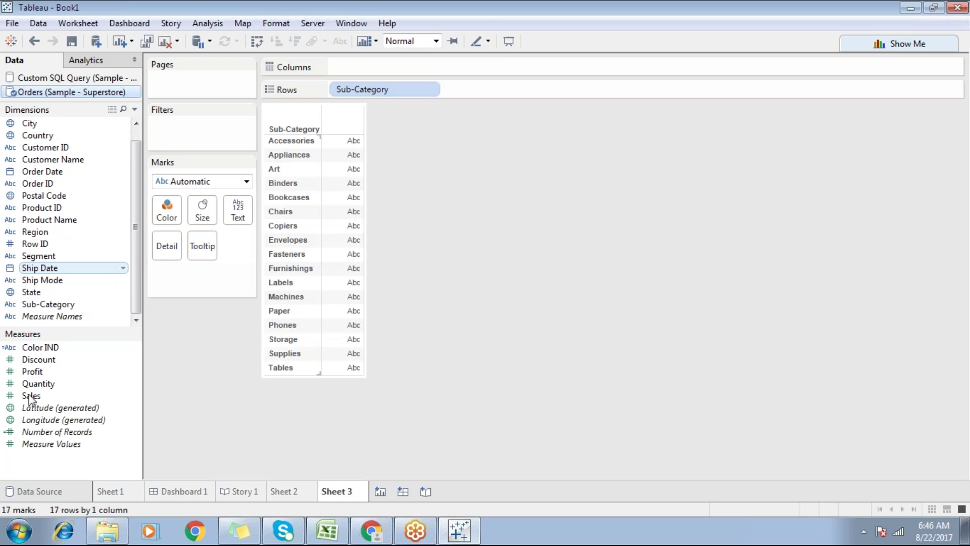
drag(30, 395, 392, 66)
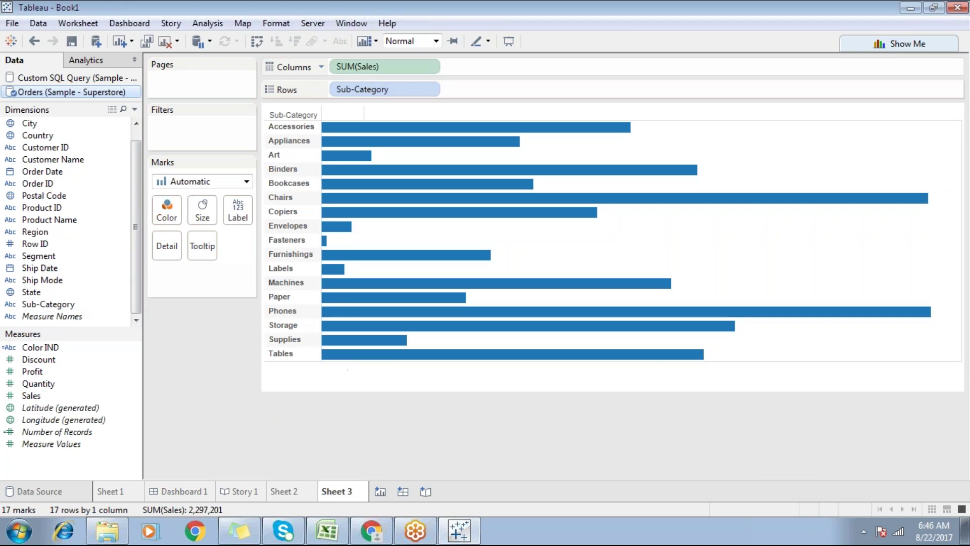
Step: Split the Sub-Category bars by Region, color them by Region, and label them with Sales
mouse_move(41, 230)
mouse_down()
mouse_move(167, 178)
mouse_move(333, 66)
mouse_up()
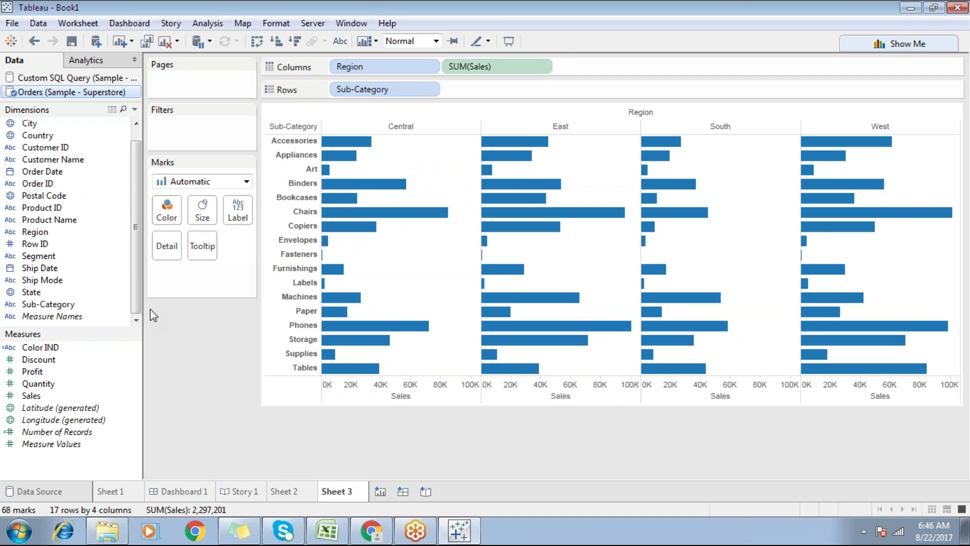
drag(35, 231, 167, 210)
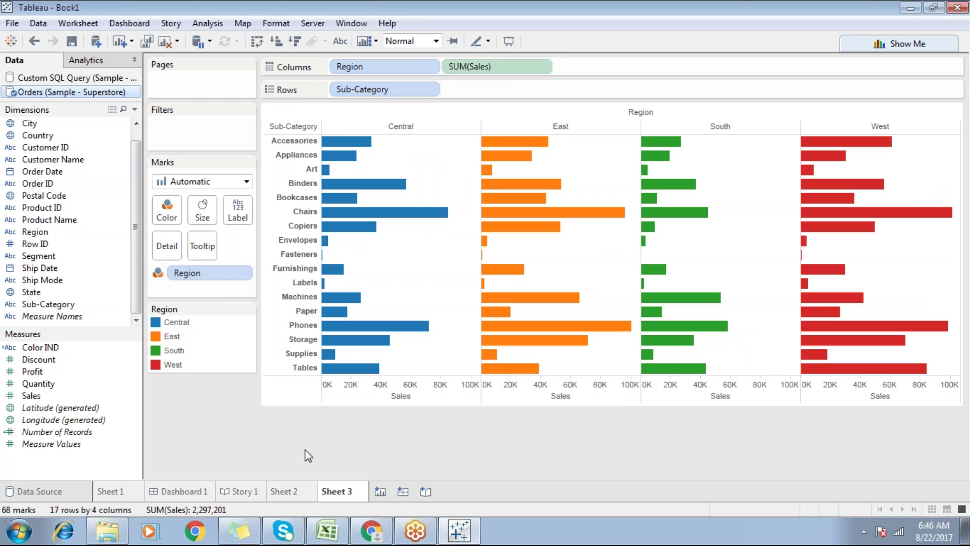
drag(42, 398, 237, 209)
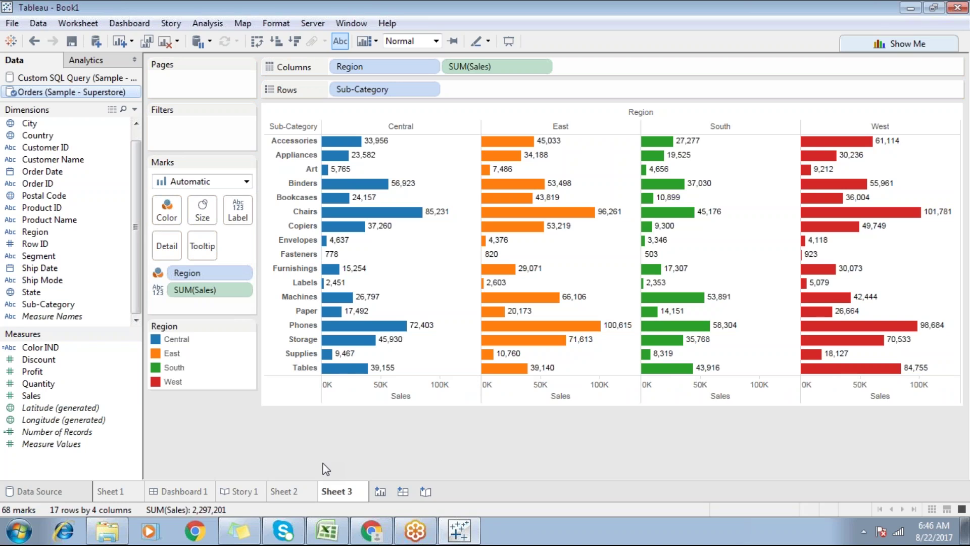
Step: Create a new worksheet with Order ID and Sales, and convert the table to a packed bubbles chart
click(380, 491)
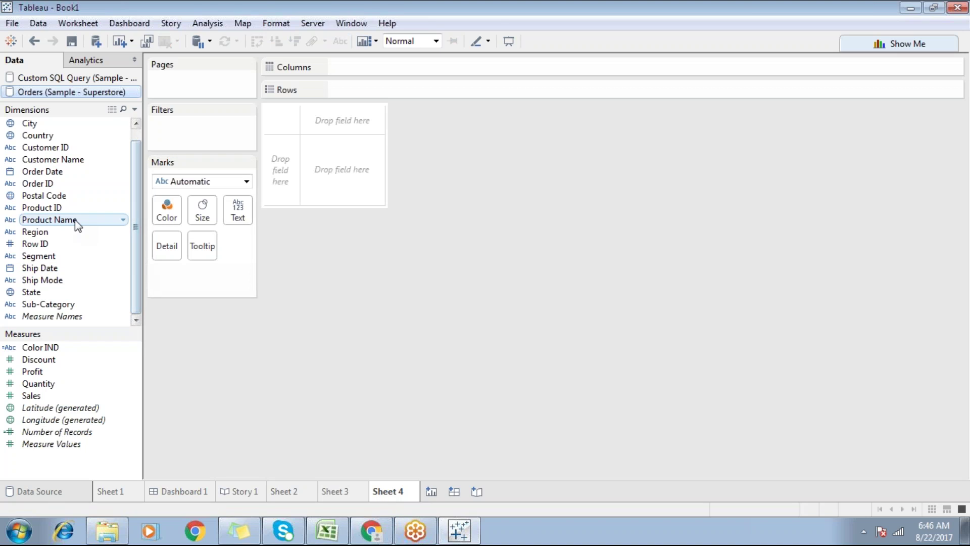
drag(58, 183, 348, 169)
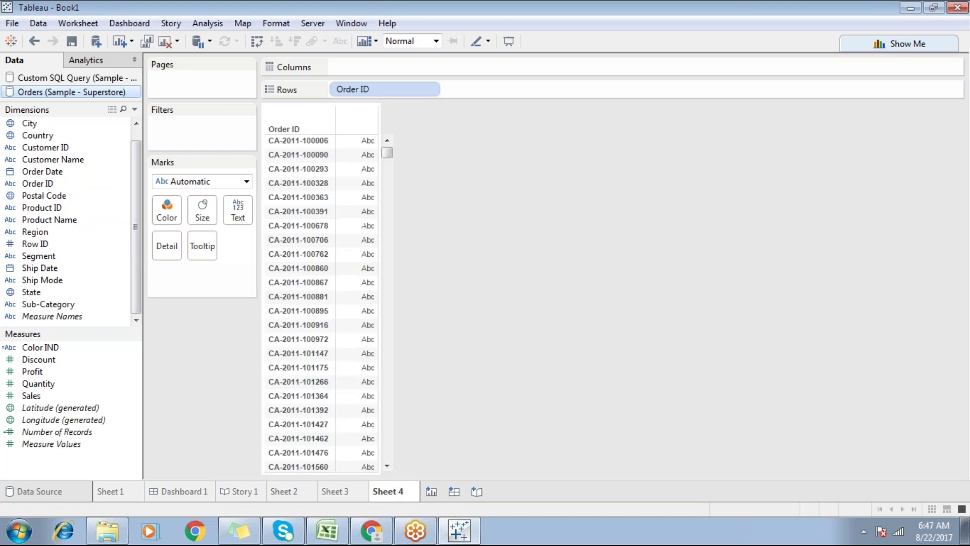
double_click(51, 395)
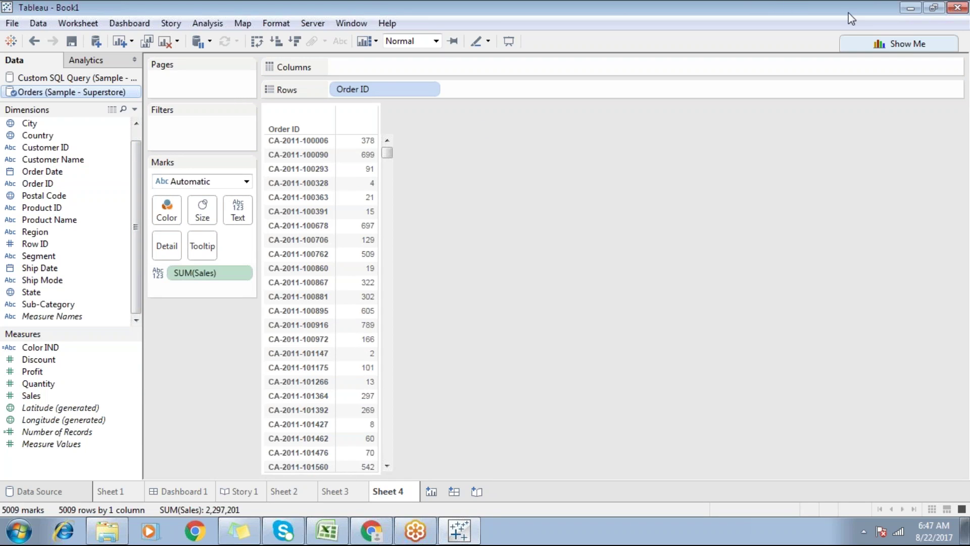
click(918, 48)
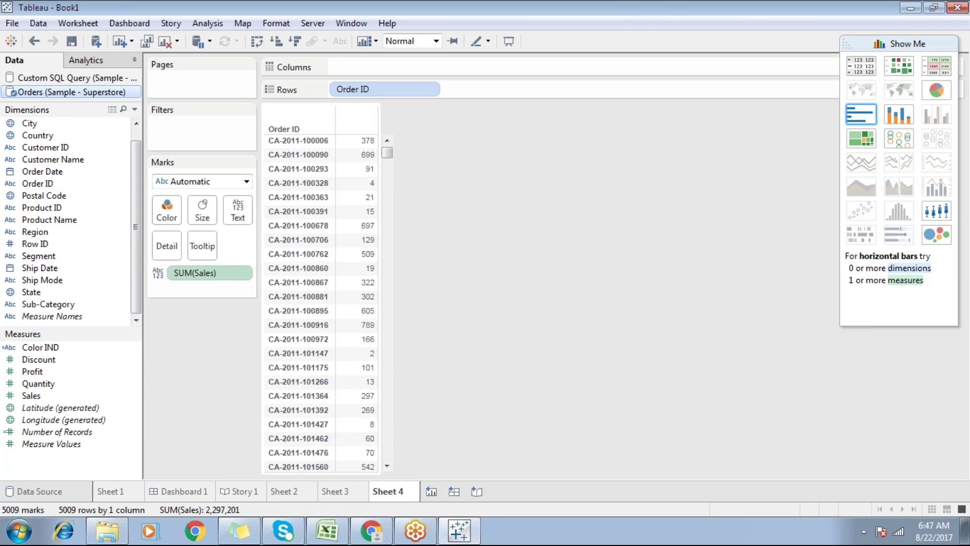
click(934, 233)
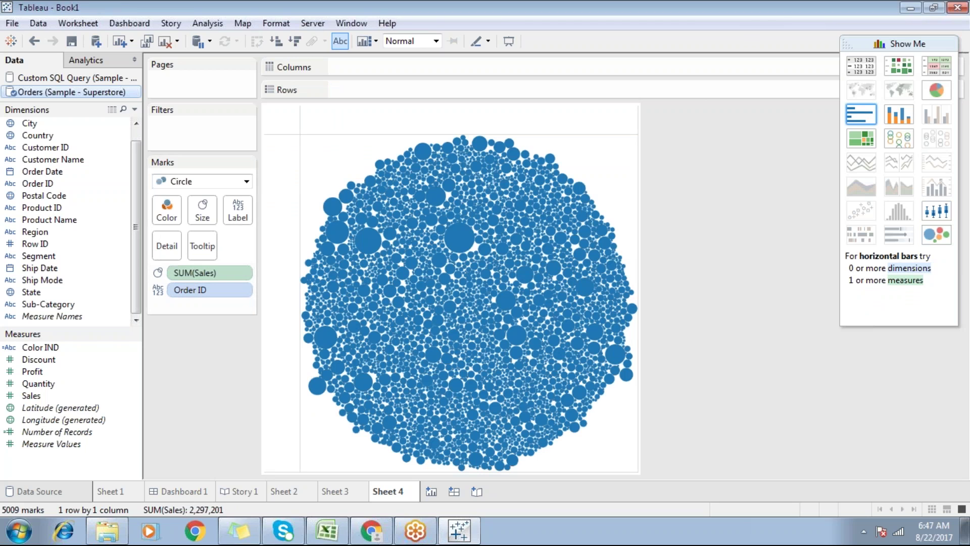
Step: Color the order bubbles by Sales and keep only a rectangular selection of bubbles around the chart's center
mouse_move(390, 223)
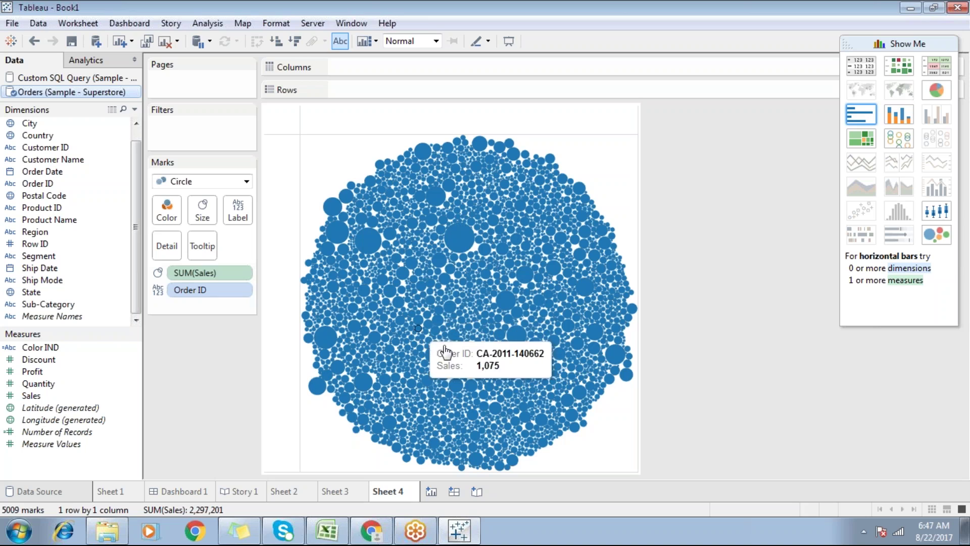
mouse_move(455, 328)
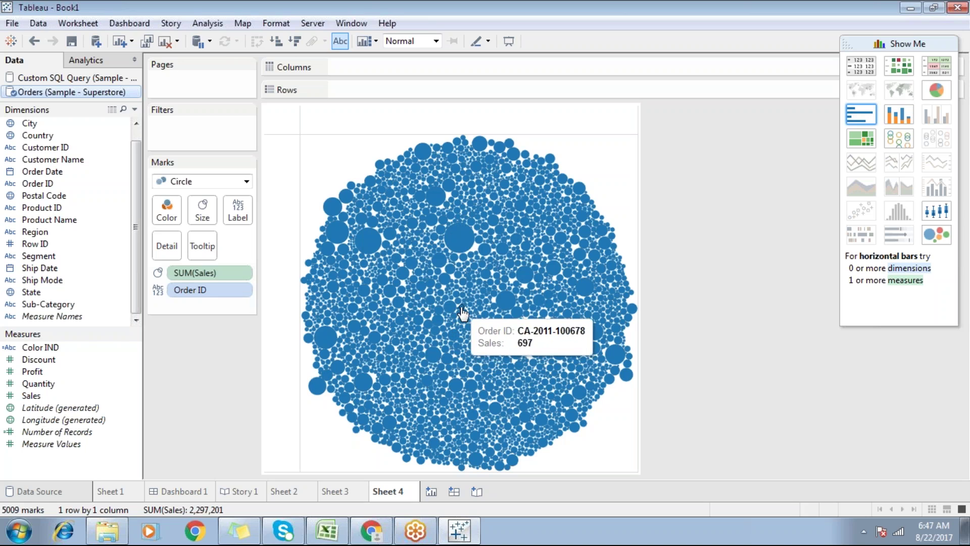
mouse_move(459, 278)
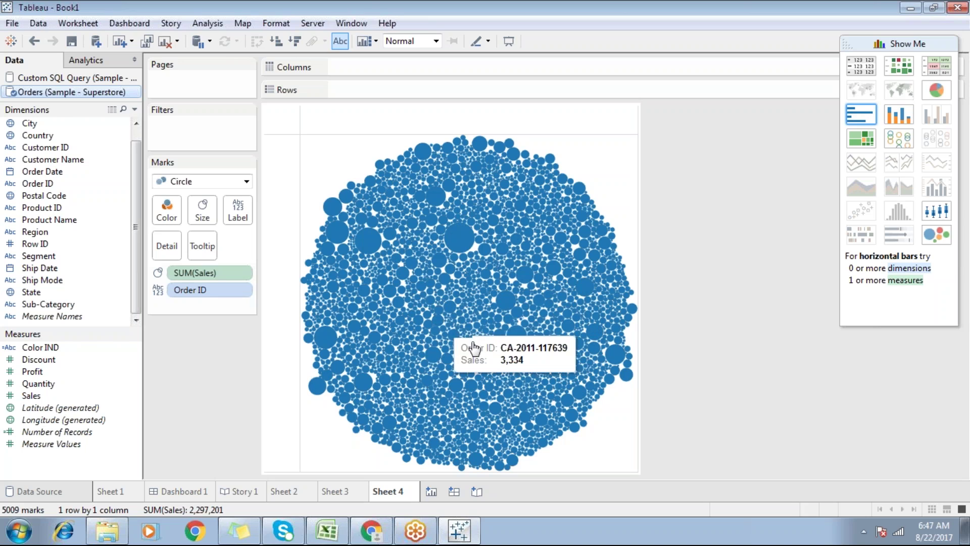
mouse_move(558, 257)
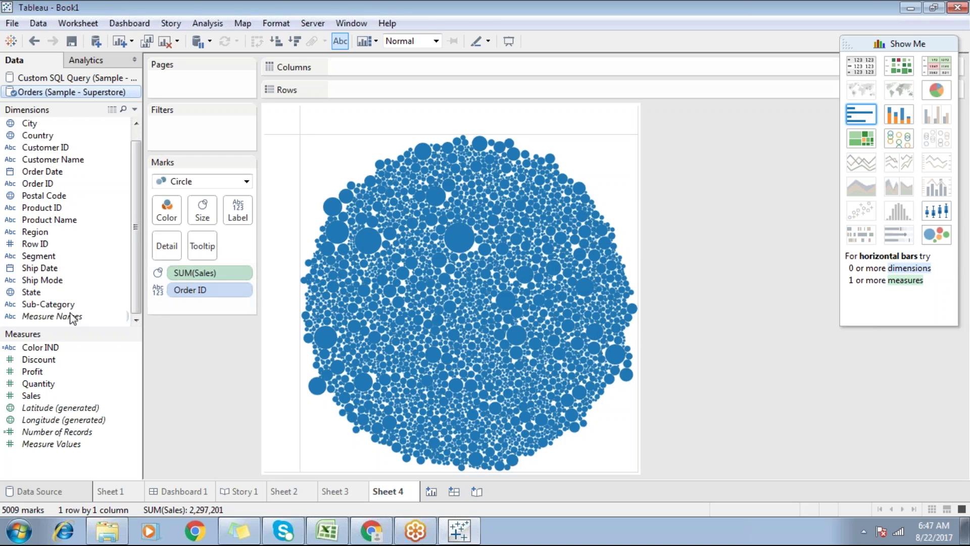
mouse_move(42, 396)
mouse_down()
mouse_move(83, 270)
mouse_move(202, 212)
mouse_move(166, 209)
mouse_up()
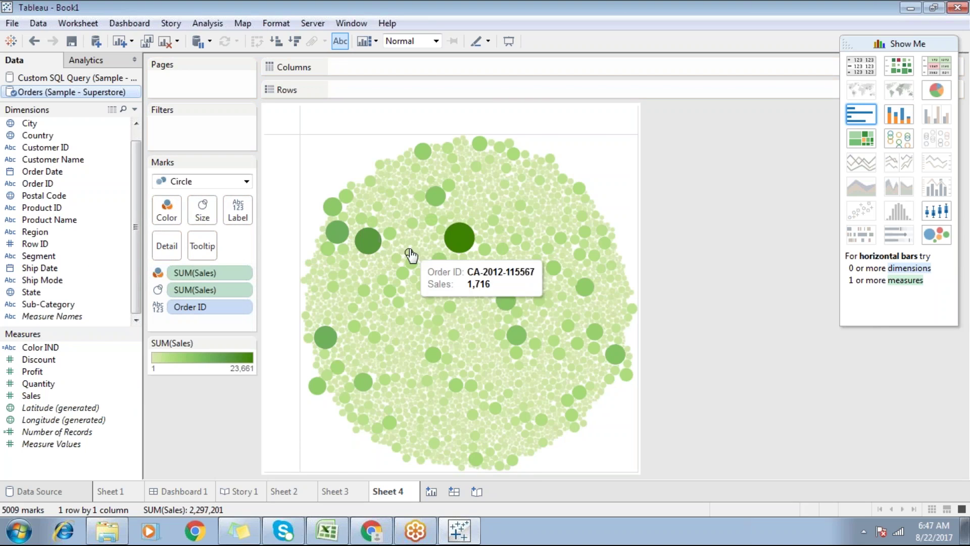
drag(380, 200, 553, 350)
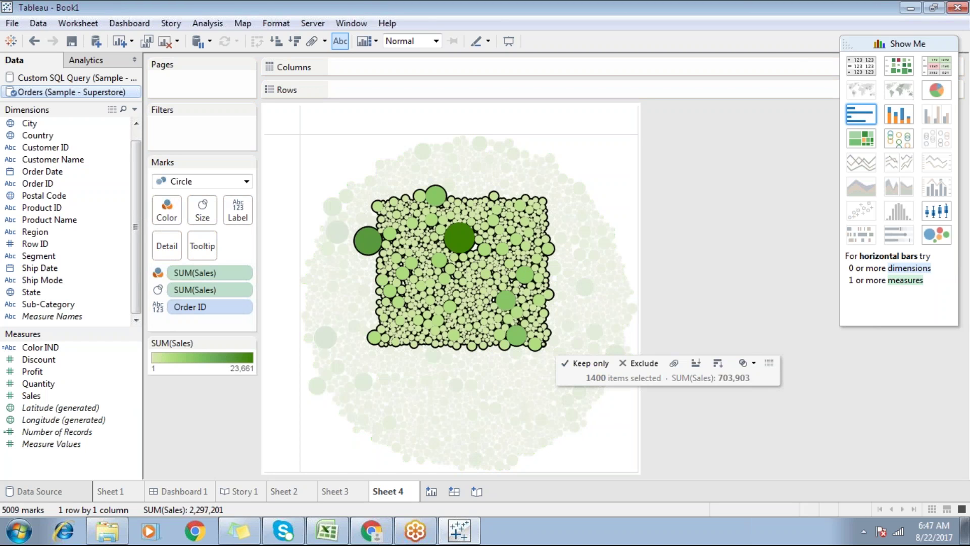
click(581, 365)
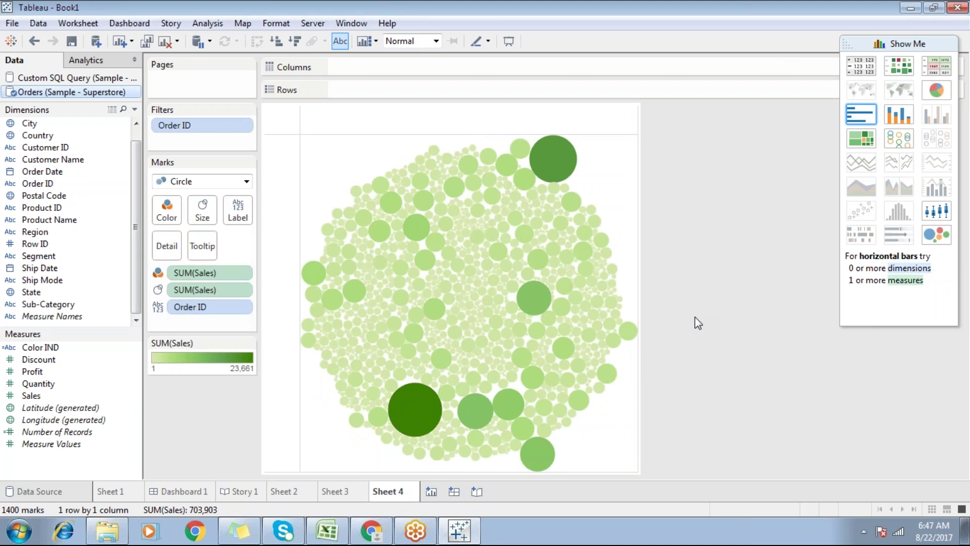
Step: Add a dark gray border to the order bubbles
click(173, 214)
mouse_move(229, 287)
mouse_down()
mouse_move(176, 292)
mouse_move(240, 289)
mouse_up()
click(232, 338)
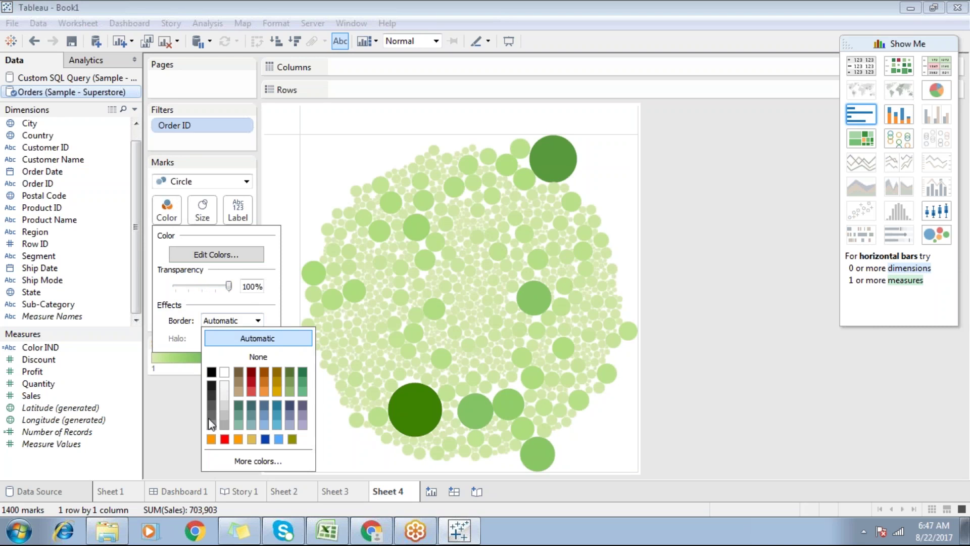
click(211, 408)
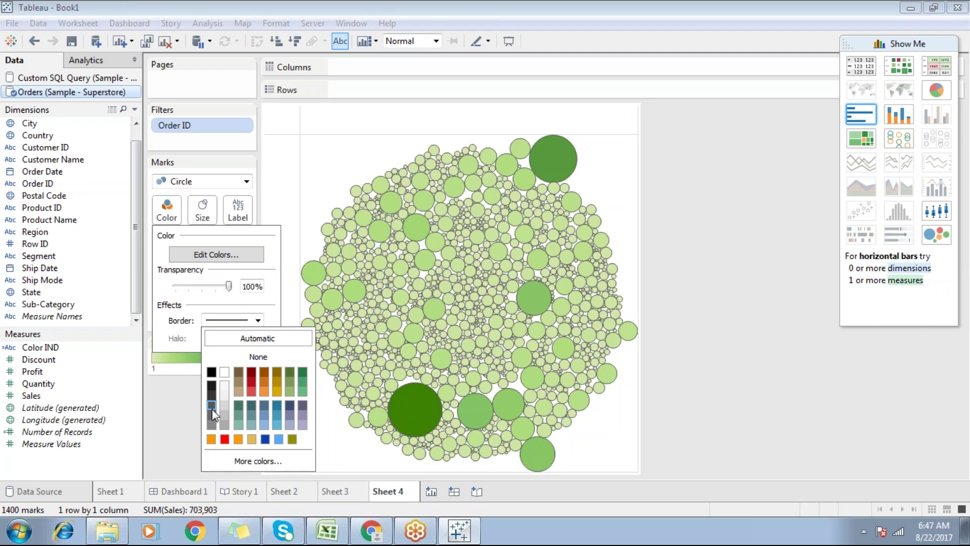
click(364, 133)
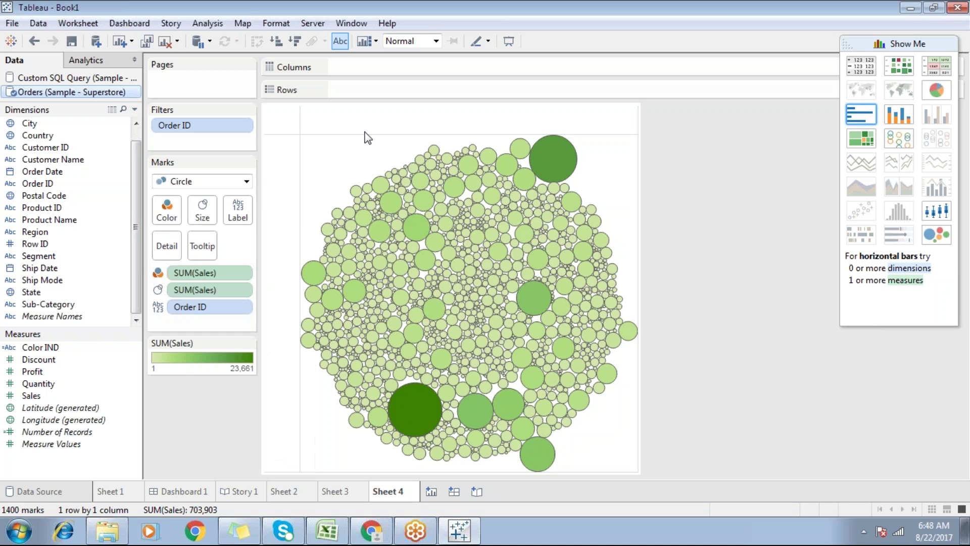
Step: Narrow the bubble chart further by keeping only a smaller block of central bubbles
drag(358, 212, 520, 370)
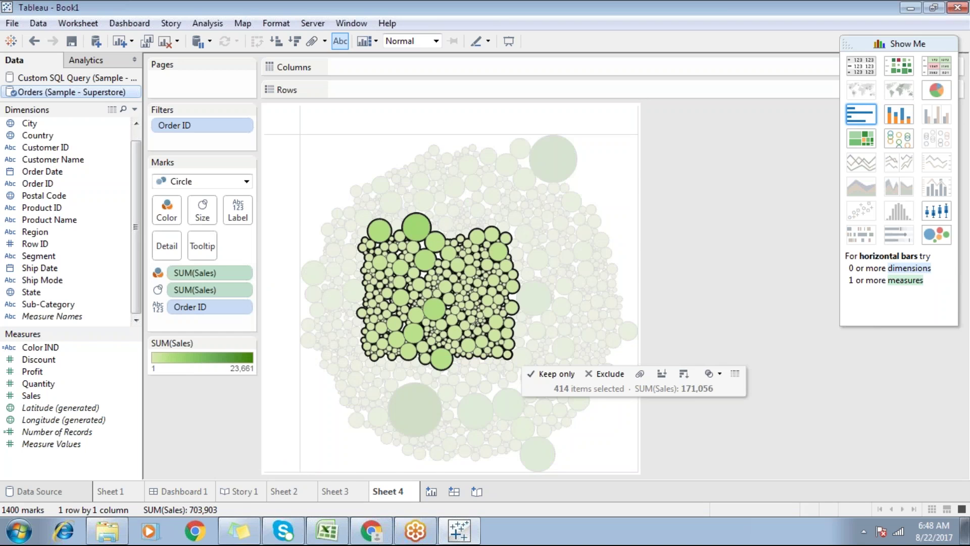
click(557, 372)
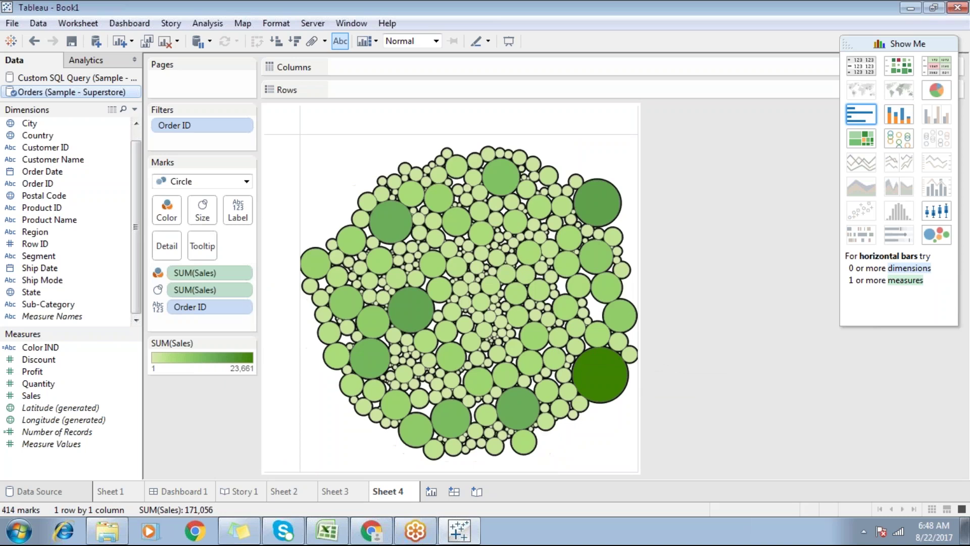
click(413, 151)
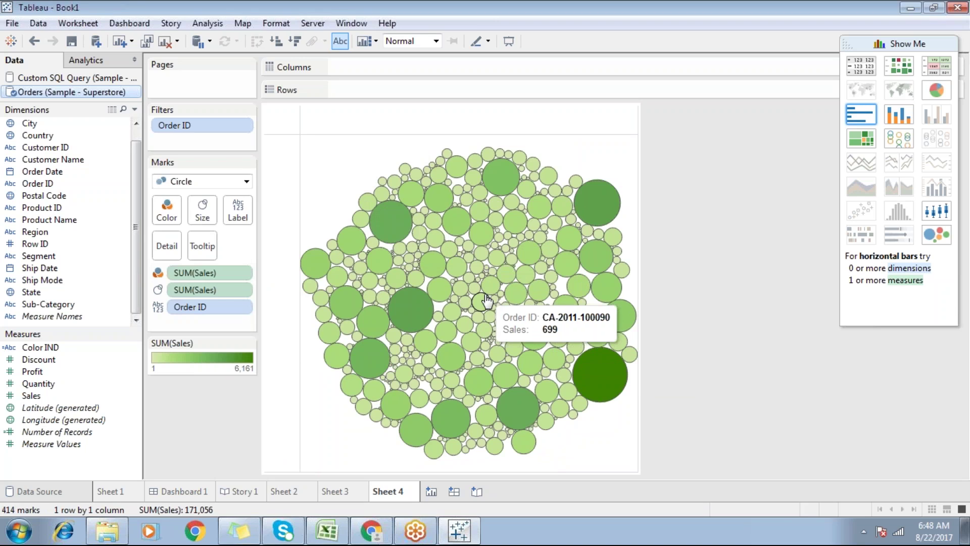
Step: Create a new worksheet and enlarge the Dimensions area so that all its fields fit
click(431, 492)
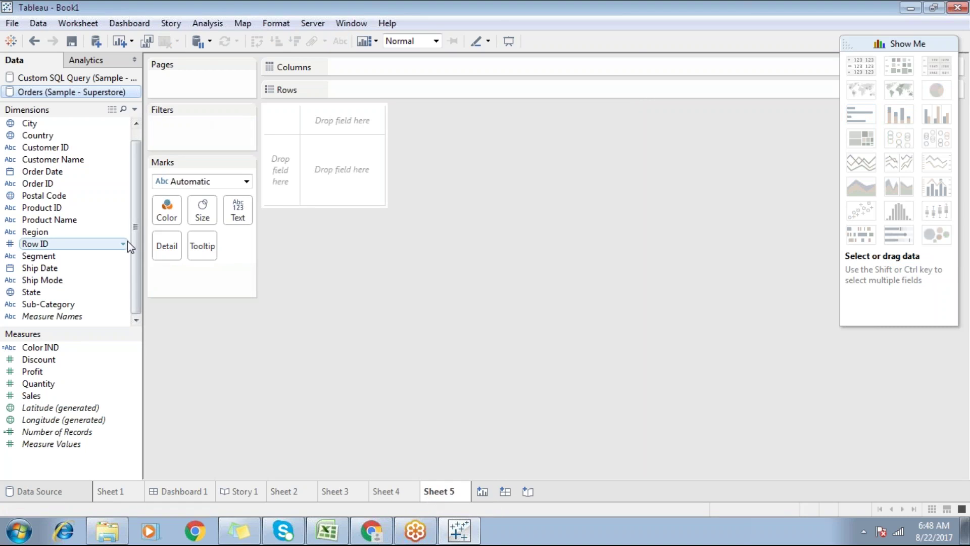
scroll(137, 252, up, 1)
scroll(140, 264, down, 1)
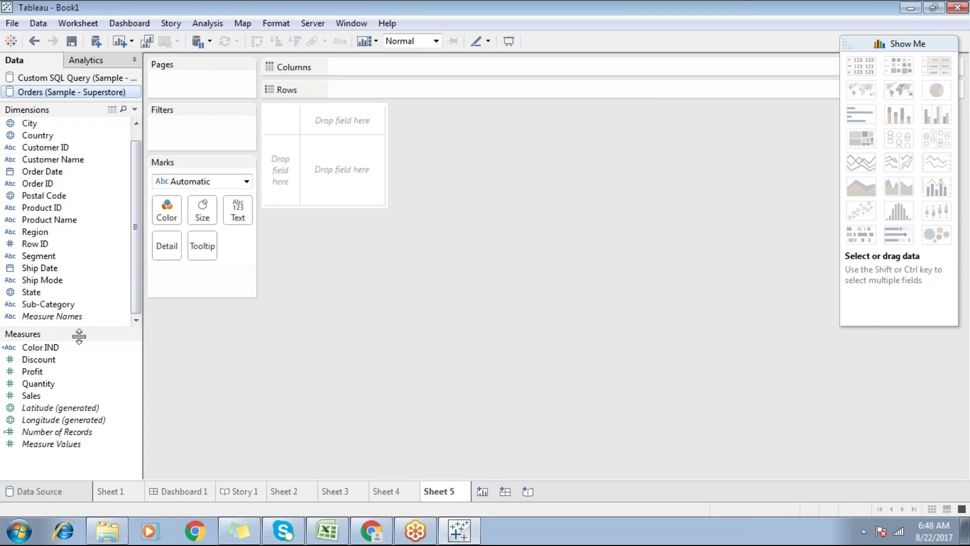
drag(77, 335, 78, 359)
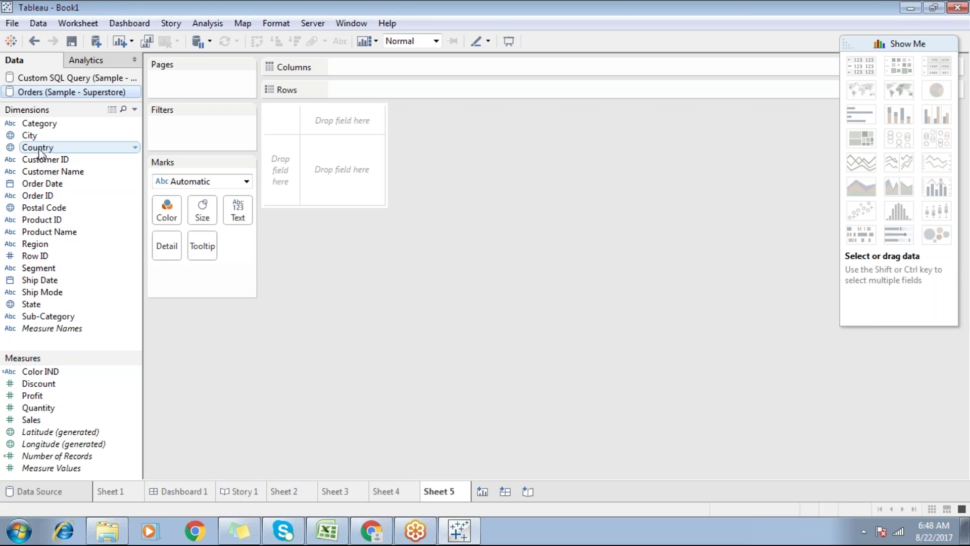
Step: Try the Country field as a row header and as a column header
drag(39, 151, 279, 163)
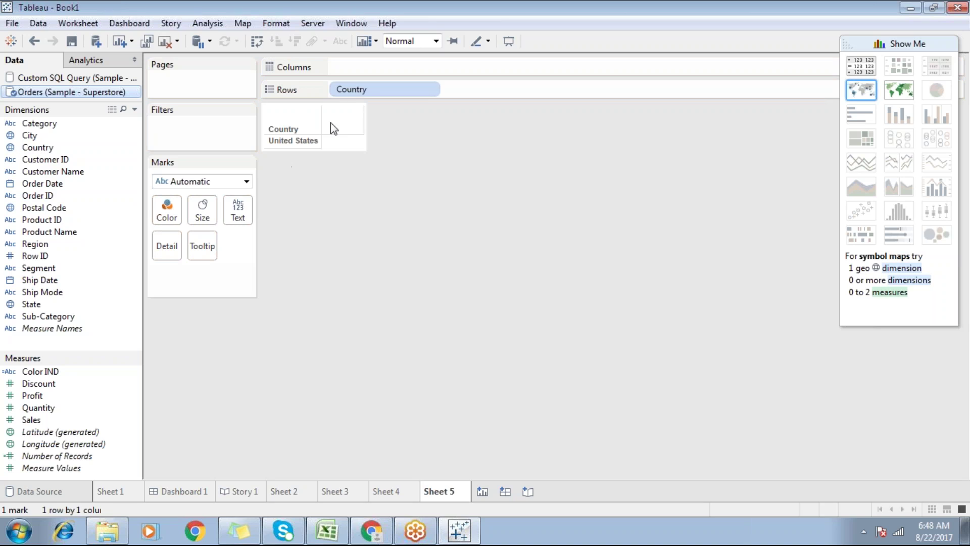
drag(359, 96, 76, 174)
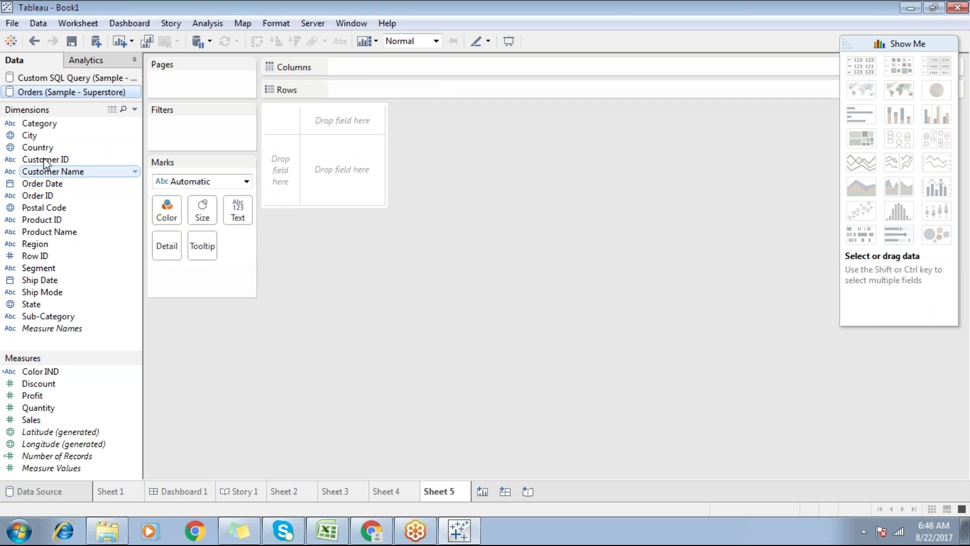
drag(41, 147, 338, 119)
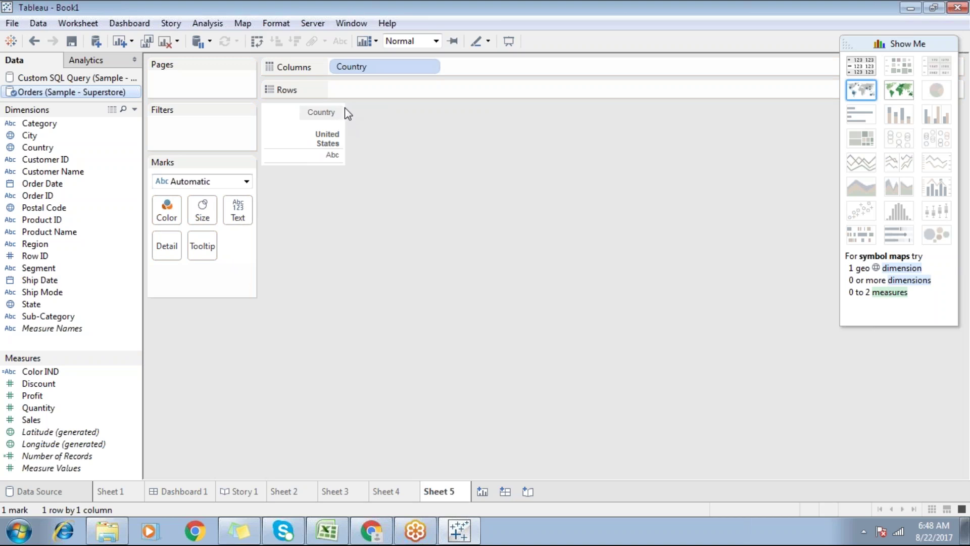
Step: Plot Country on a map using the generated longitude and latitude, and clear the worksheet
drag(364, 71, 339, 177)
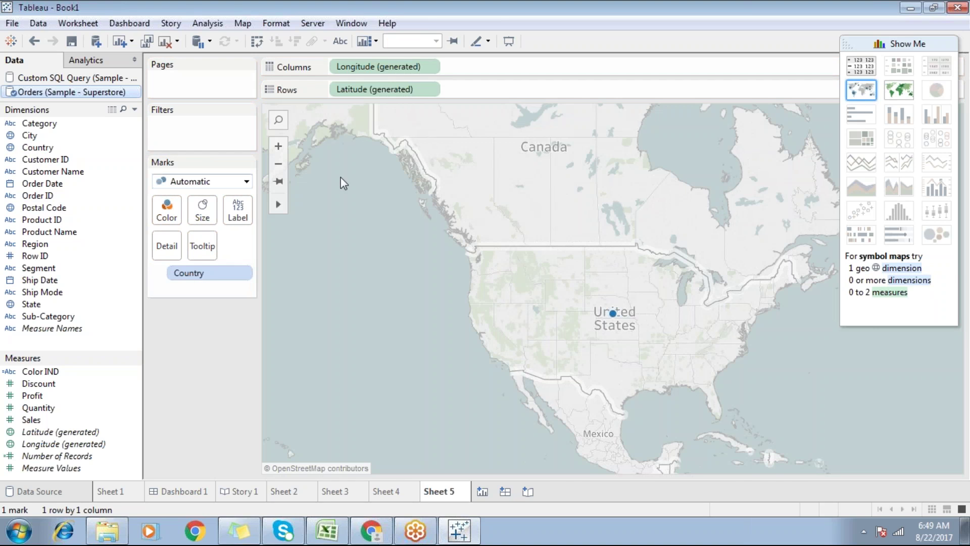
mouse_move(615, 325)
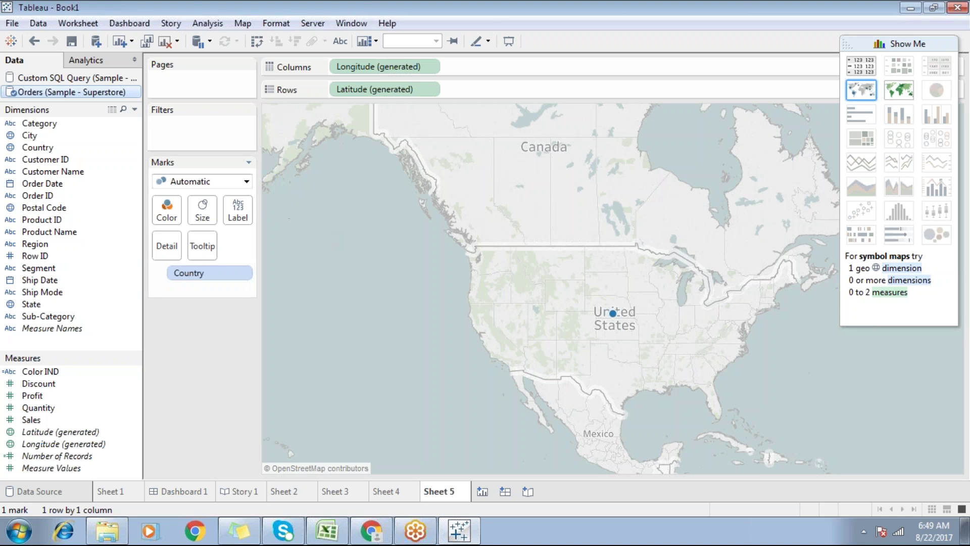
click(165, 41)
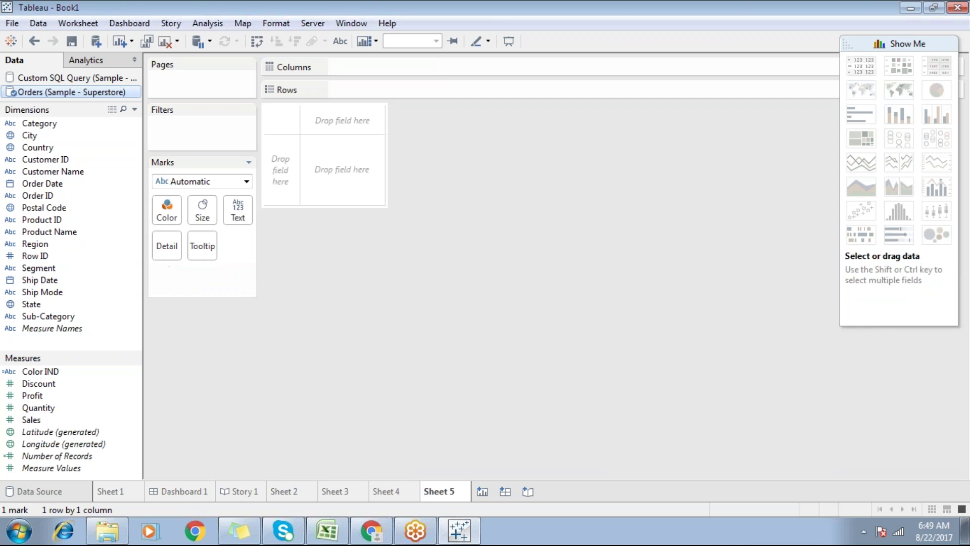
Step: Switch to Excel, add the heading "Tableau Components" above the Tableau product list in Sheet2, and widen that column to fit
click(320, 534)
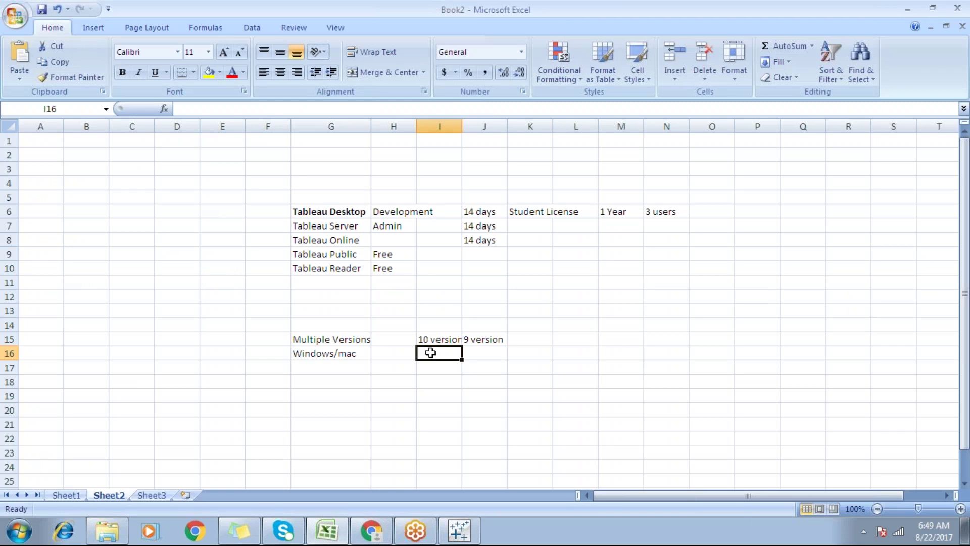
click(327, 195)
text(Tabl)
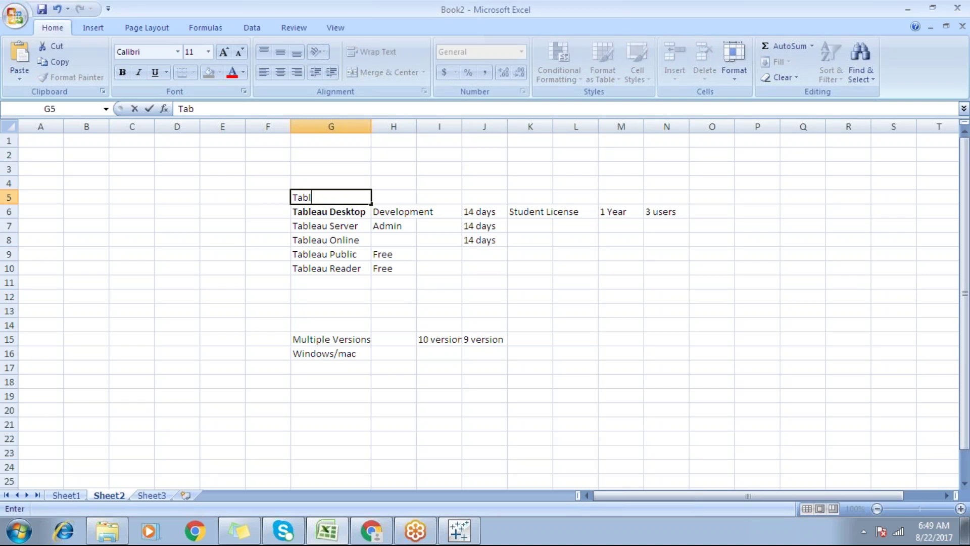
text(eau Componen)
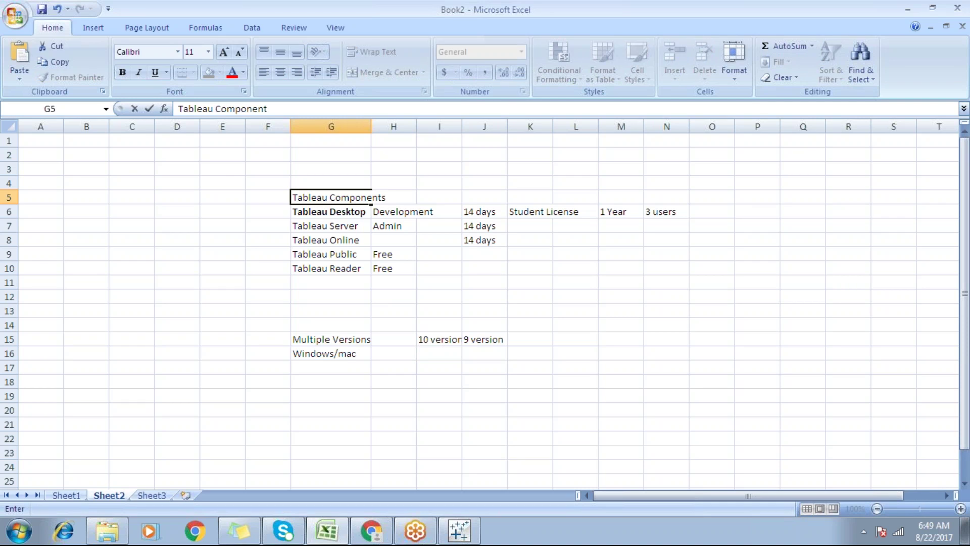
text(ts)
click(403, 280)
drag(371, 126, 402, 125)
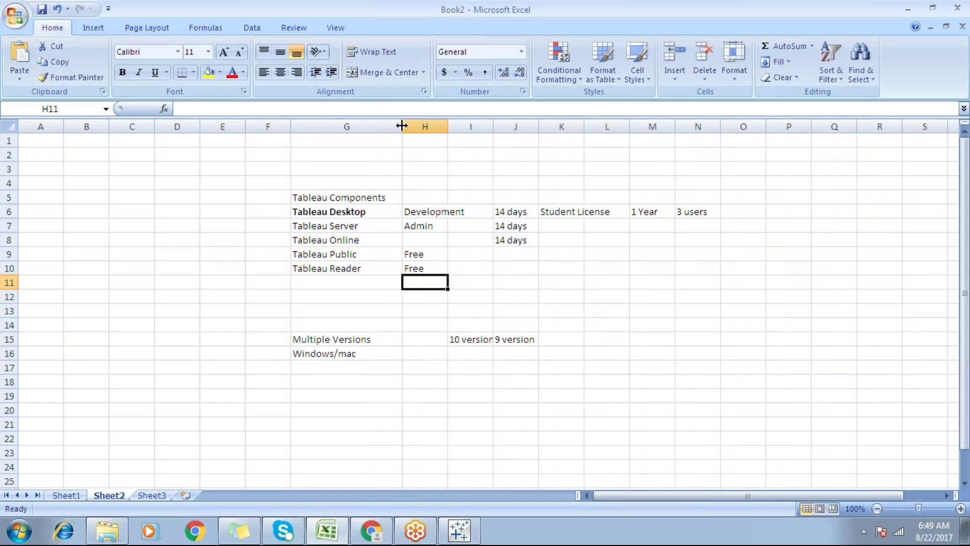
Step: Copy the Tableau Components heading with its five products and paste them into Tableau as a new data source
drag(319, 197, 326, 268)
key(ctrl+c)
key(alt+Tab)
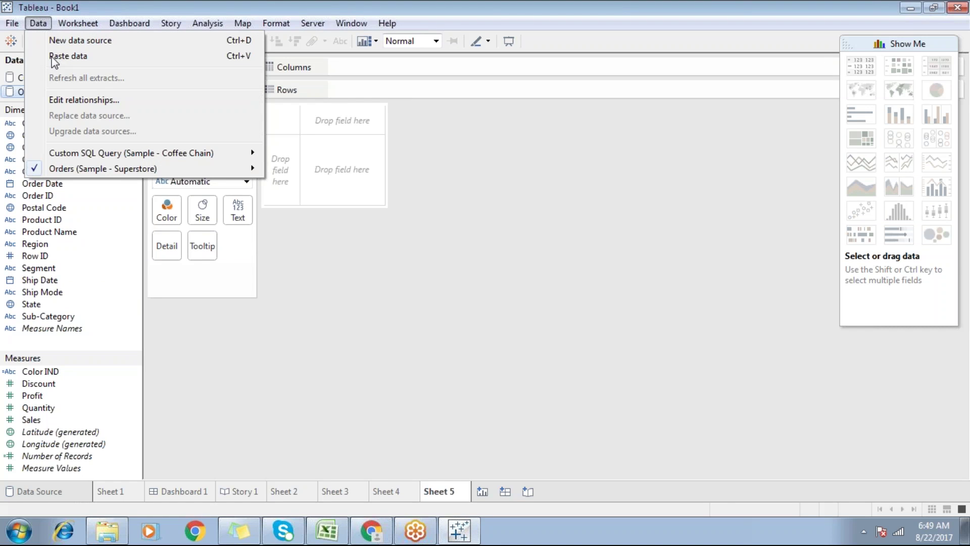
click(54, 56)
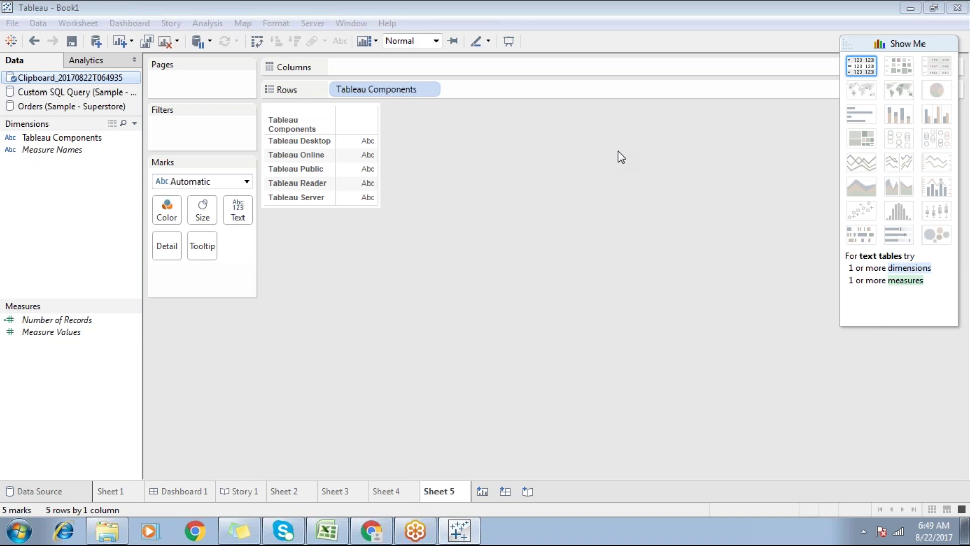
click(400, 495)
click(436, 493)
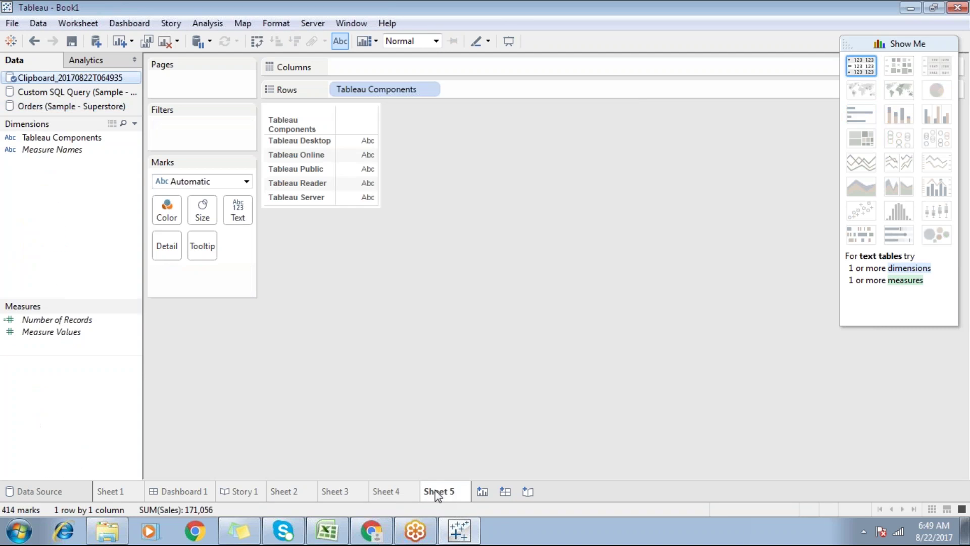
Step: Create a new worksheet and plot State from Orders (Sample - Superstore) as a filled map
click(482, 491)
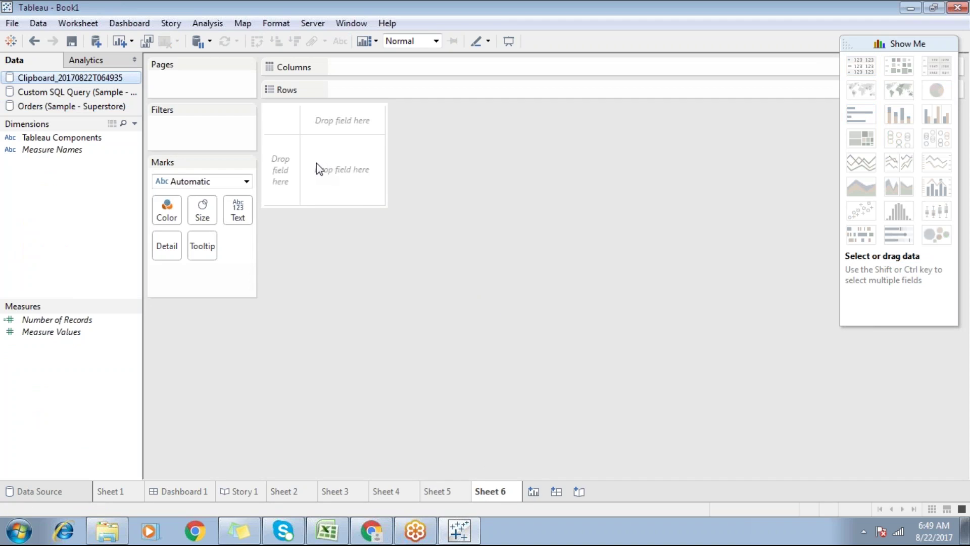
click(91, 109)
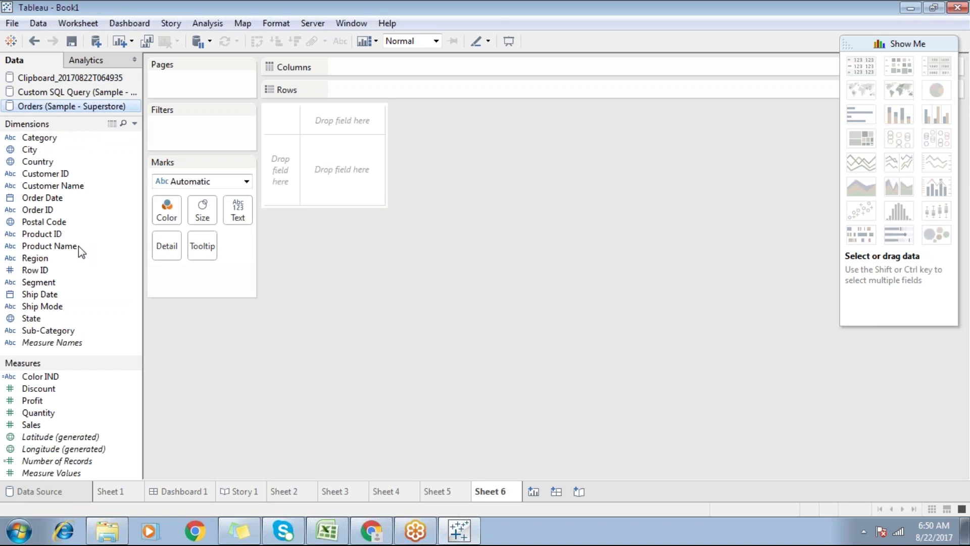
drag(49, 318, 344, 171)
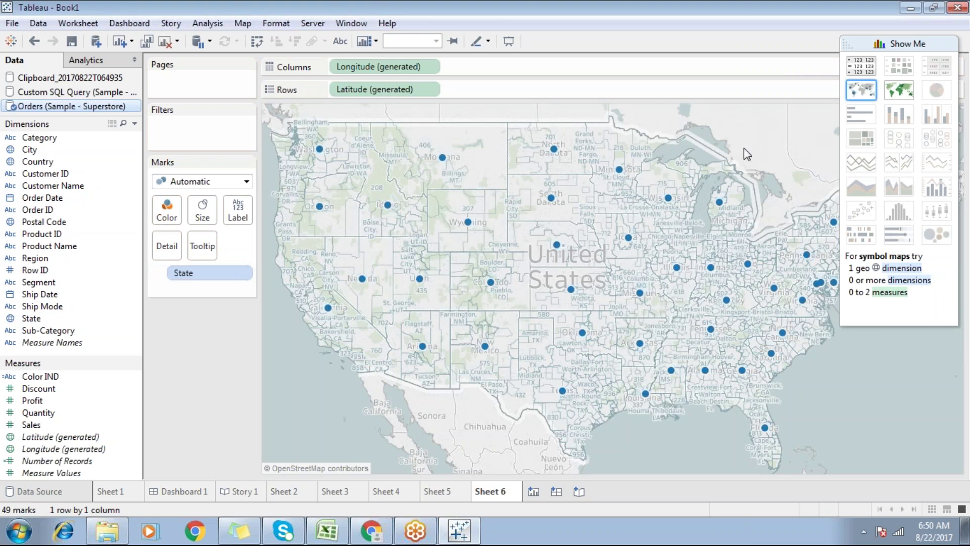
click(897, 91)
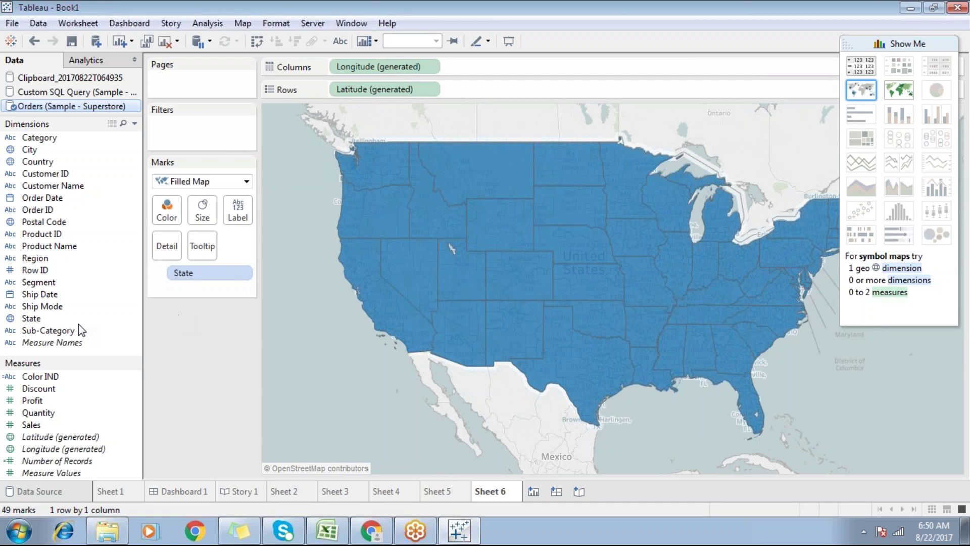
Step: Color the filled map by State and label each state with its name and Sales
drag(31, 318, 168, 218)
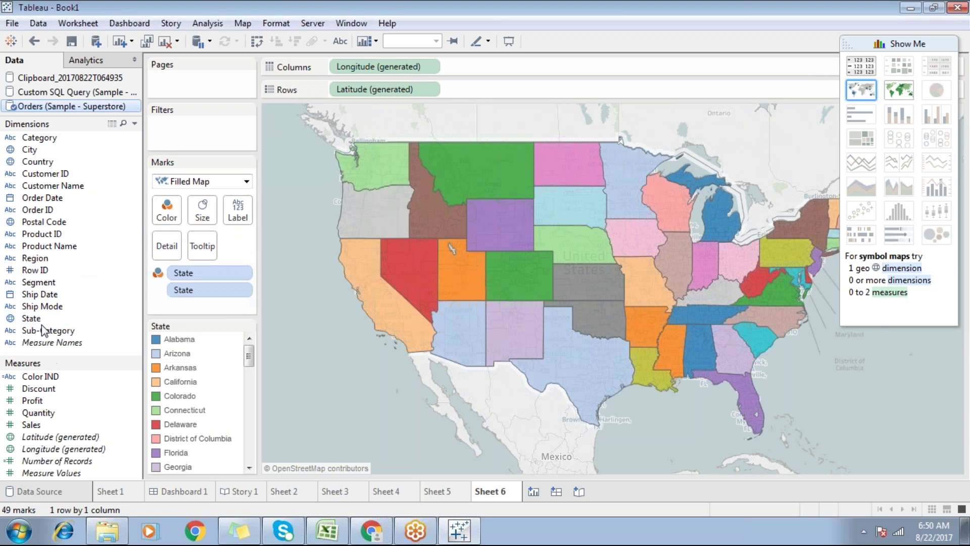
drag(30, 319, 237, 210)
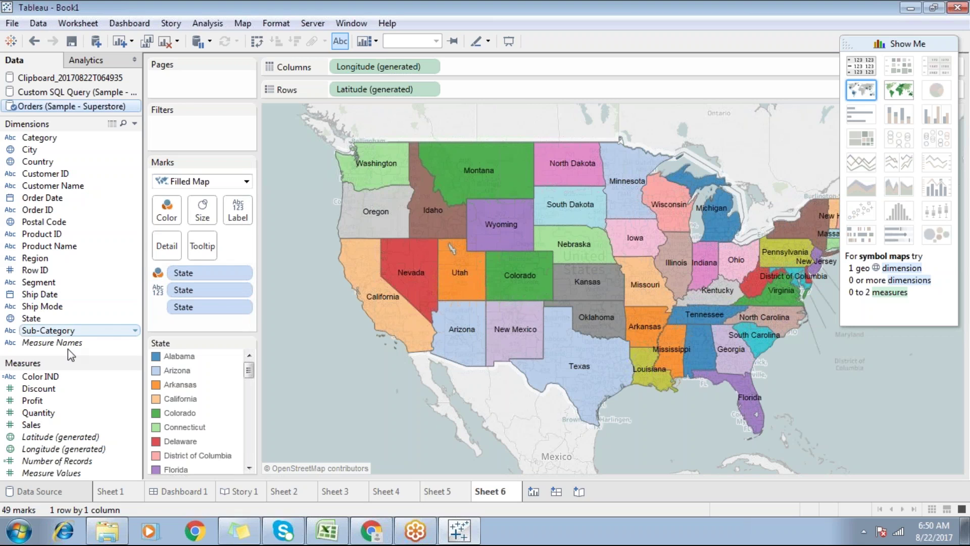
drag(41, 426, 238, 212)
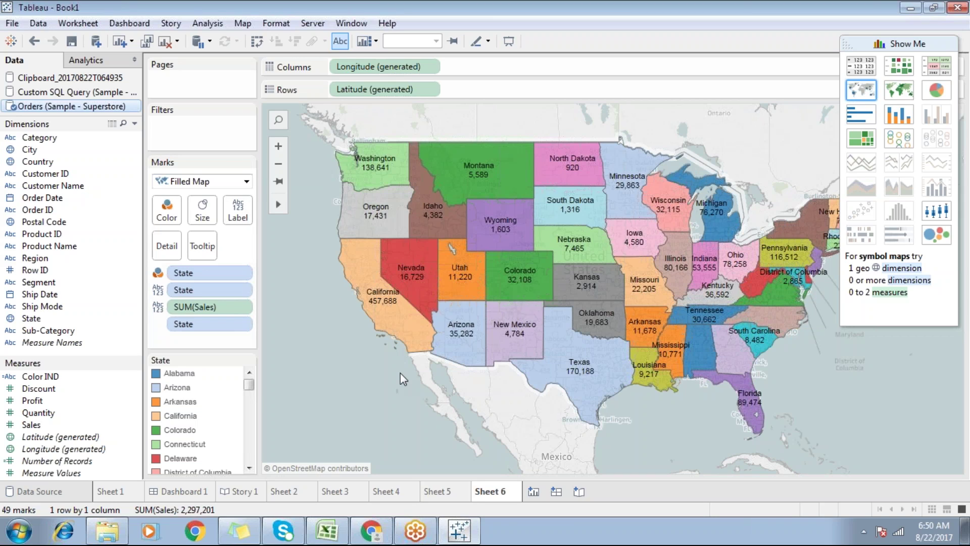
Step: Create a new dashboard, collapse Show Me, and tile Sheets 3 and 2 in a row above Sheets 4 and 1
click(555, 492)
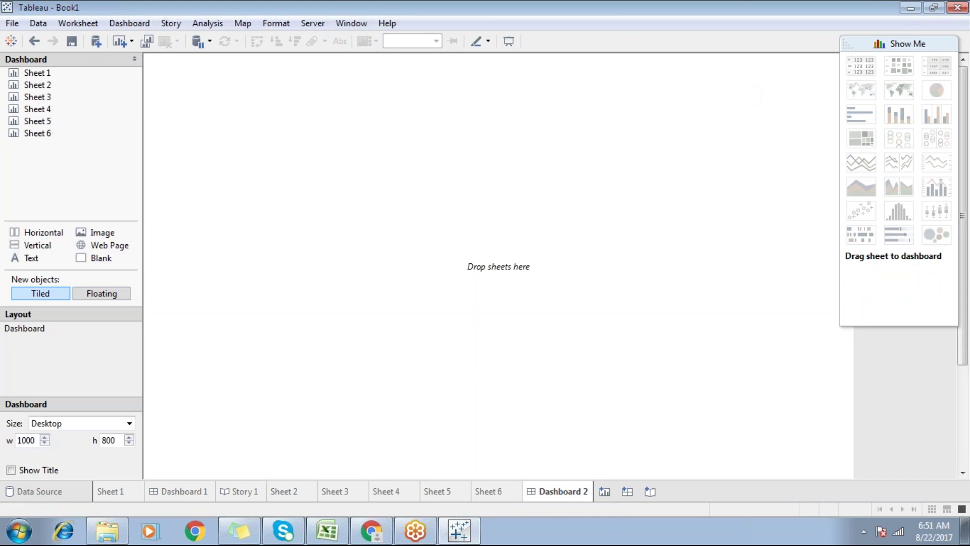
click(889, 41)
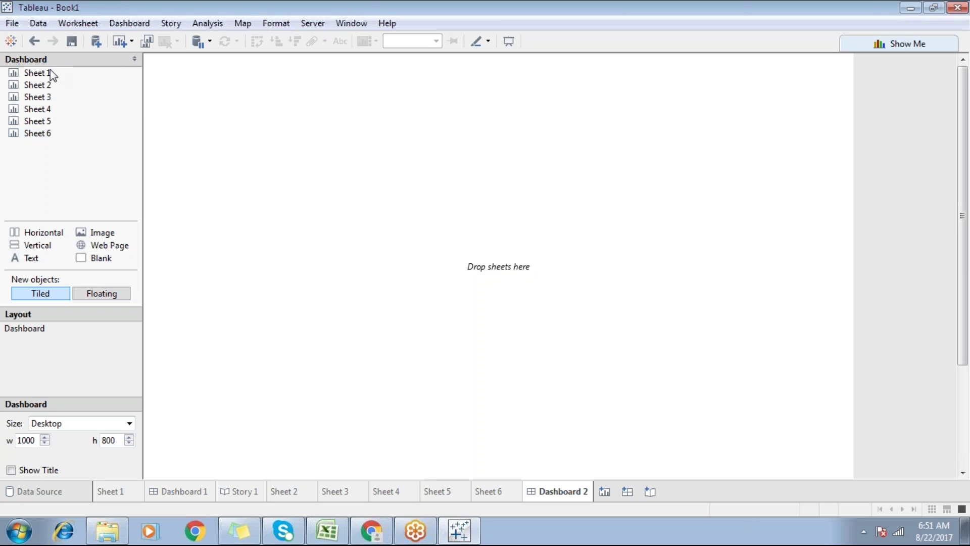
mouse_move(55, 136)
drag(37, 73, 183, 93)
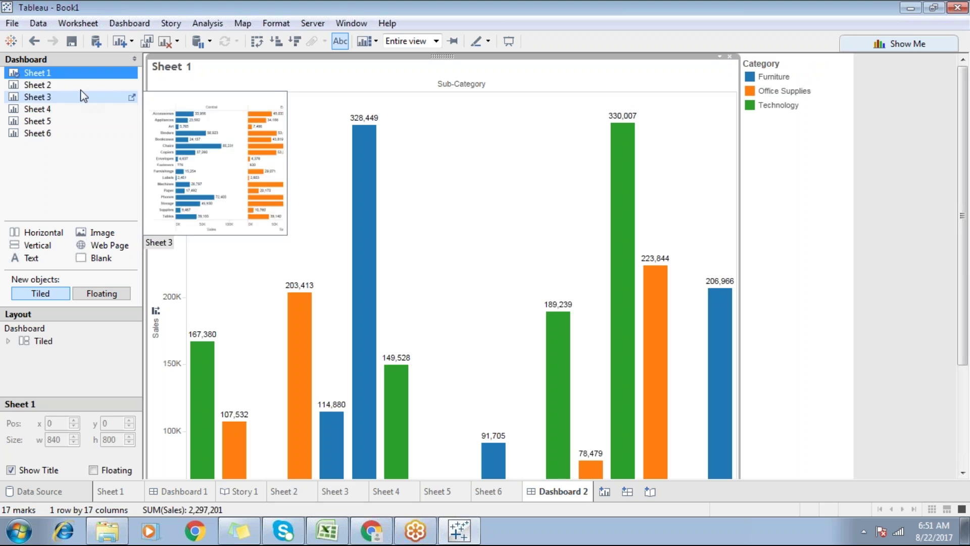
drag(52, 86, 217, 101)
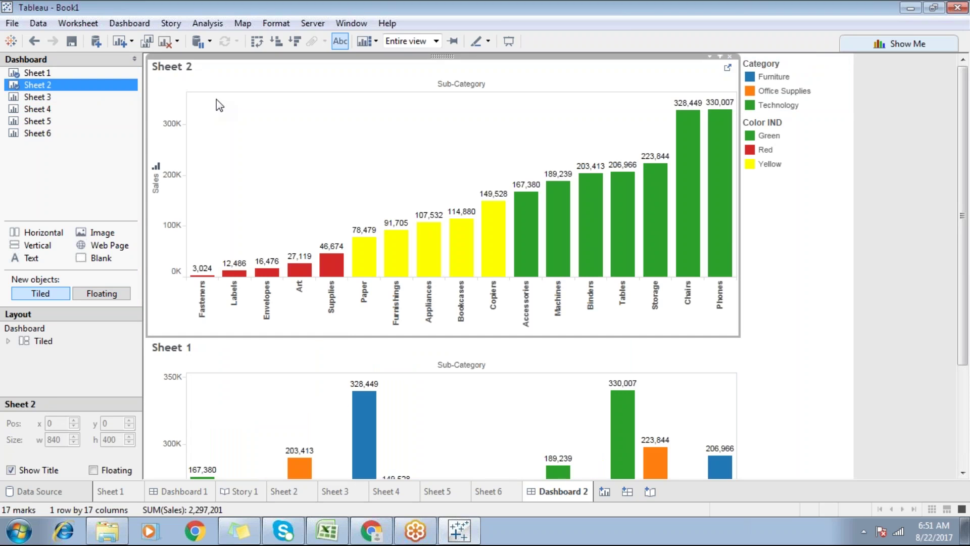
mouse_move(40, 99)
drag(40, 98, 227, 177)
mouse_move(104, 133)
drag(40, 109, 200, 425)
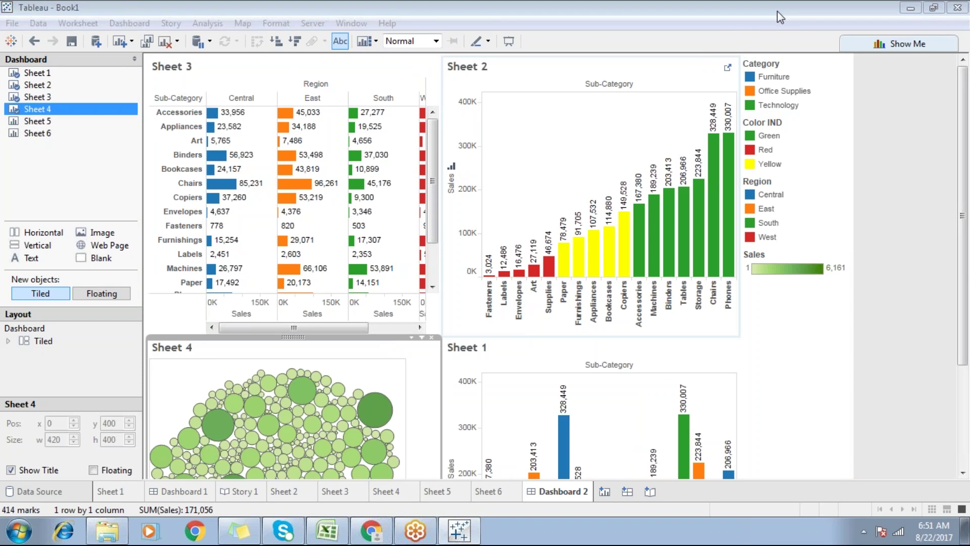
Step: Set the dashboard size to Automatic
click(896, 103)
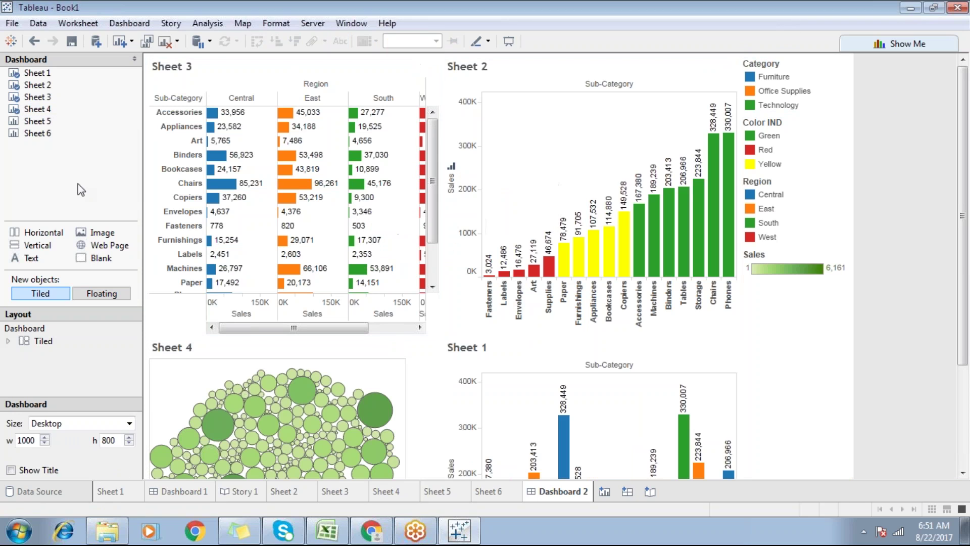
click(57, 424)
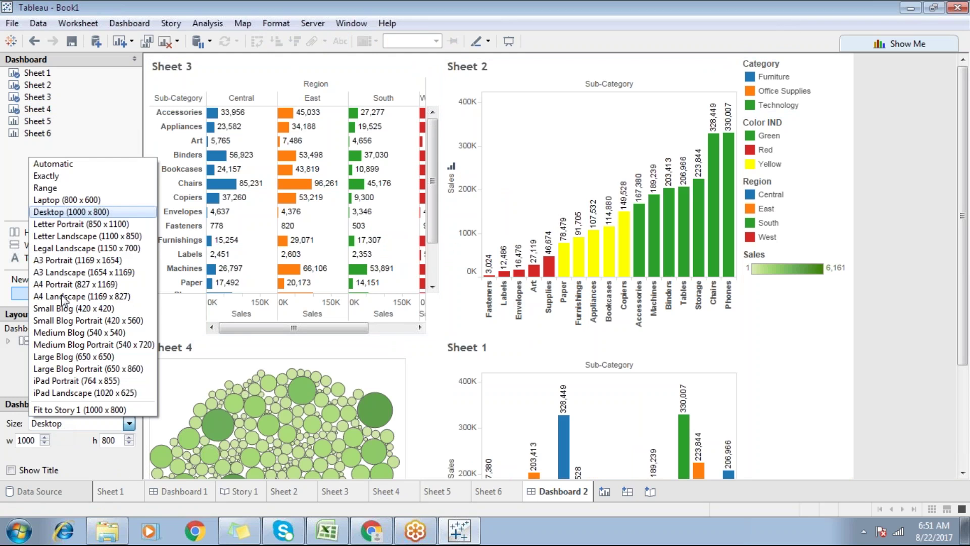
click(53, 164)
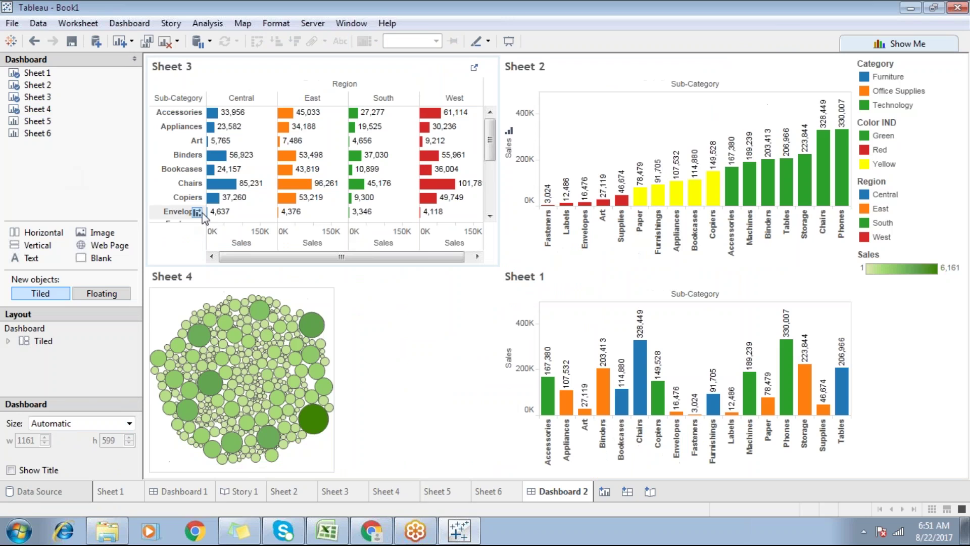
Step: Replace the Sheet 4 bubble chart in the dashboard with the Sheet 6 state map
click(409, 350)
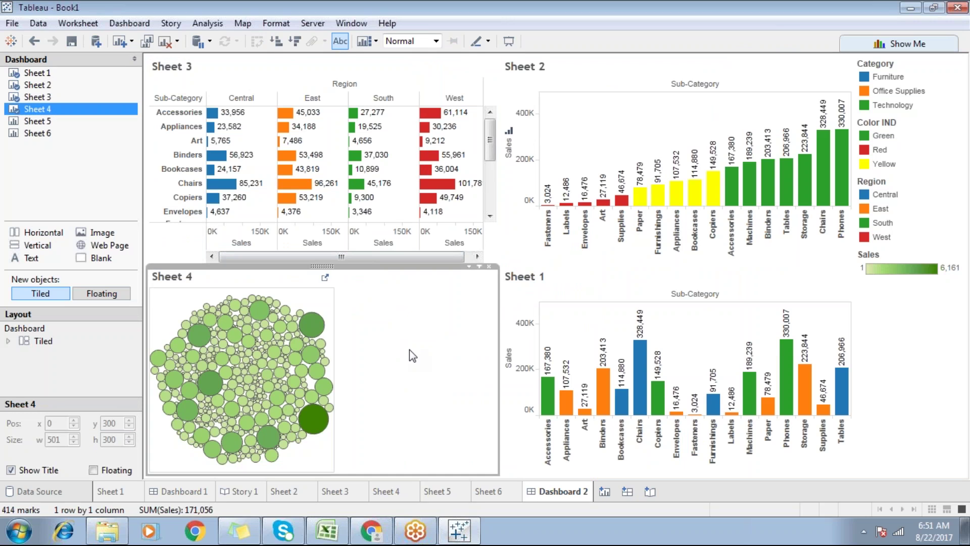
click(489, 266)
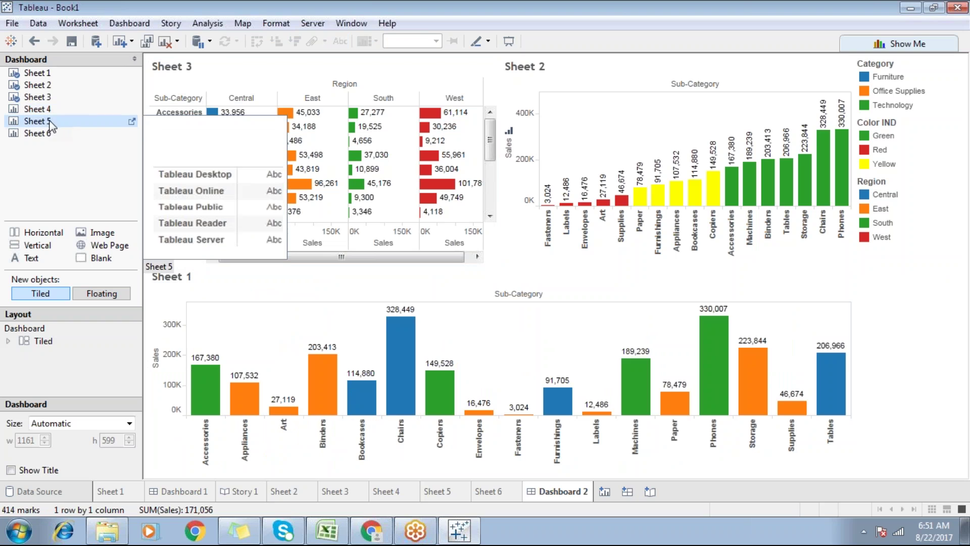
drag(52, 134, 323, 369)
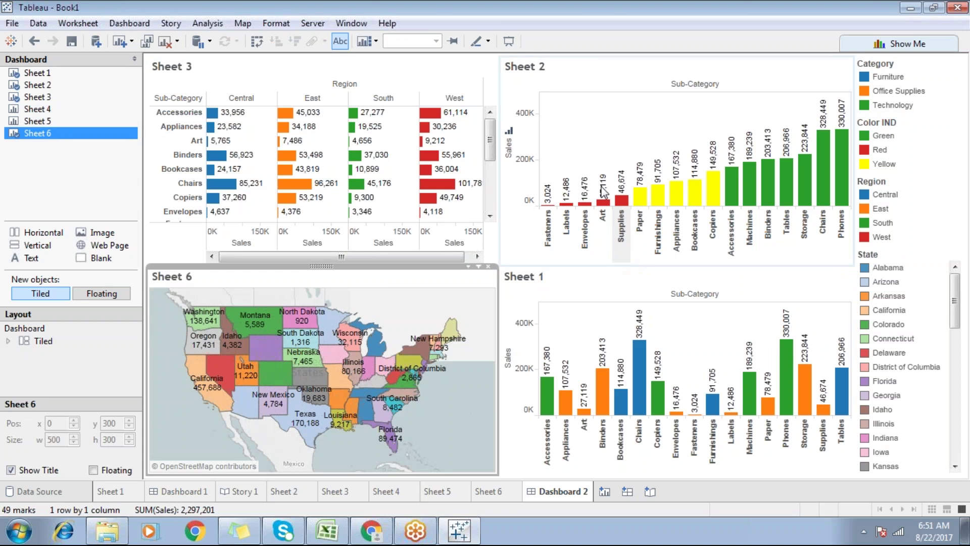
Step: Preview the dashboard in presentation mode, and make the Sheet 6 map a filter for the other sheets
click(508, 40)
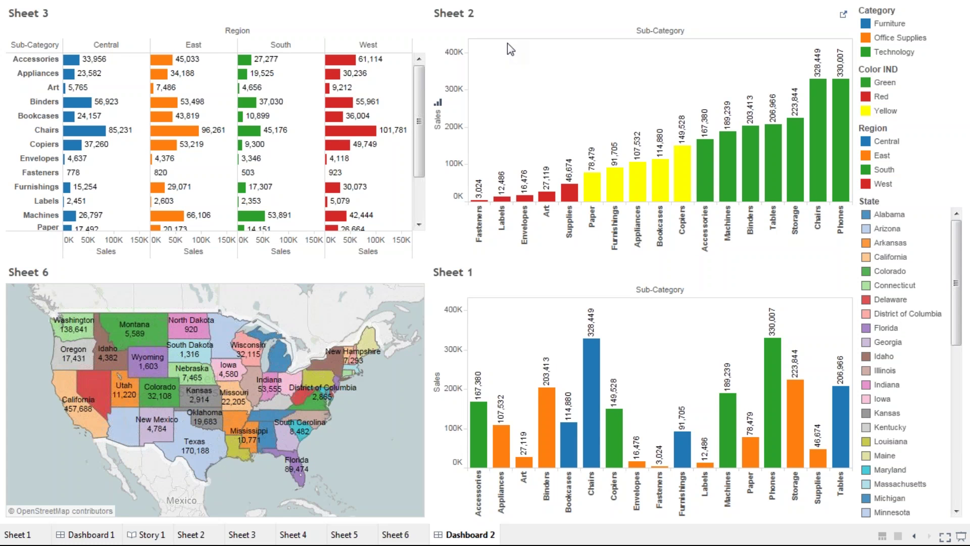
key(Escape)
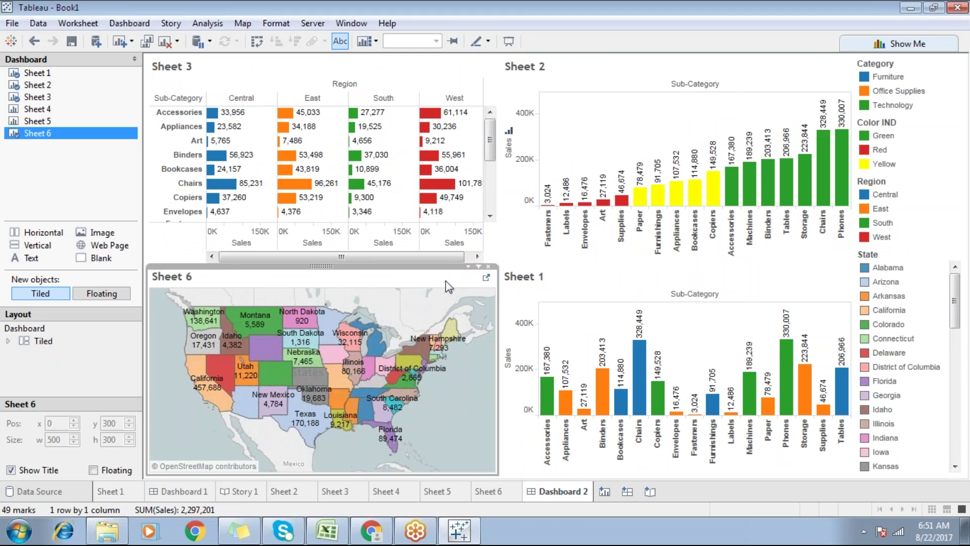
click(479, 267)
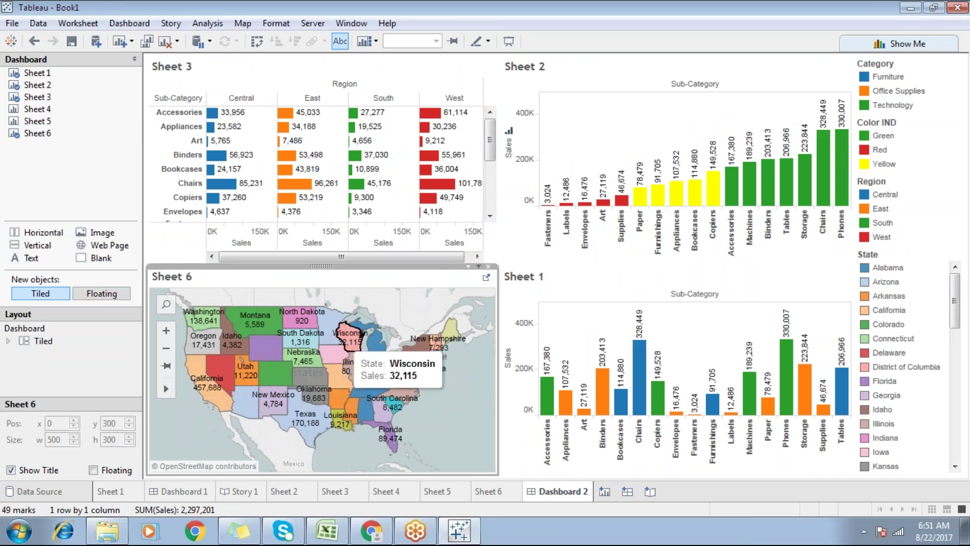
Step: Test the map filter by selecting California, Iowa, Kansas, Wyoming and Montana in turn, and clear the selection
click(213, 404)
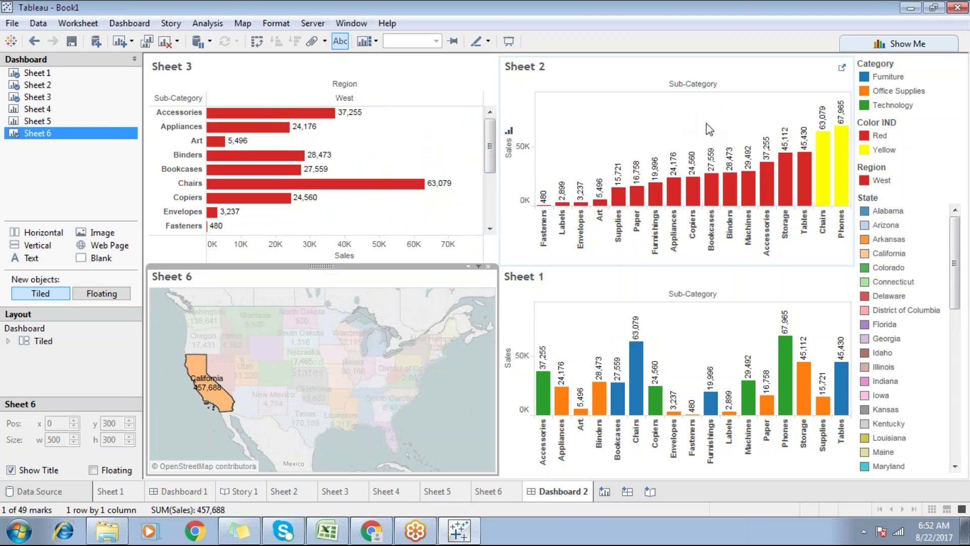
click(340, 371)
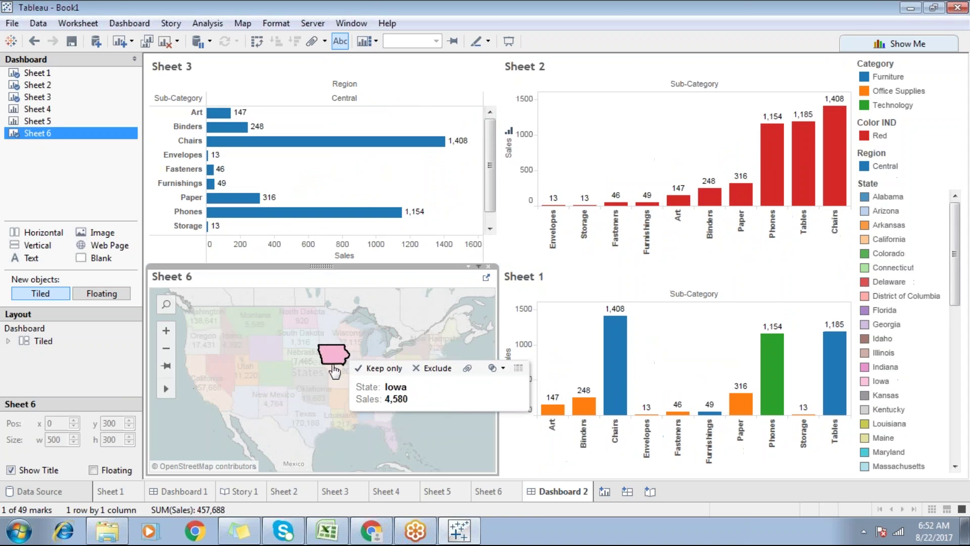
click(310, 375)
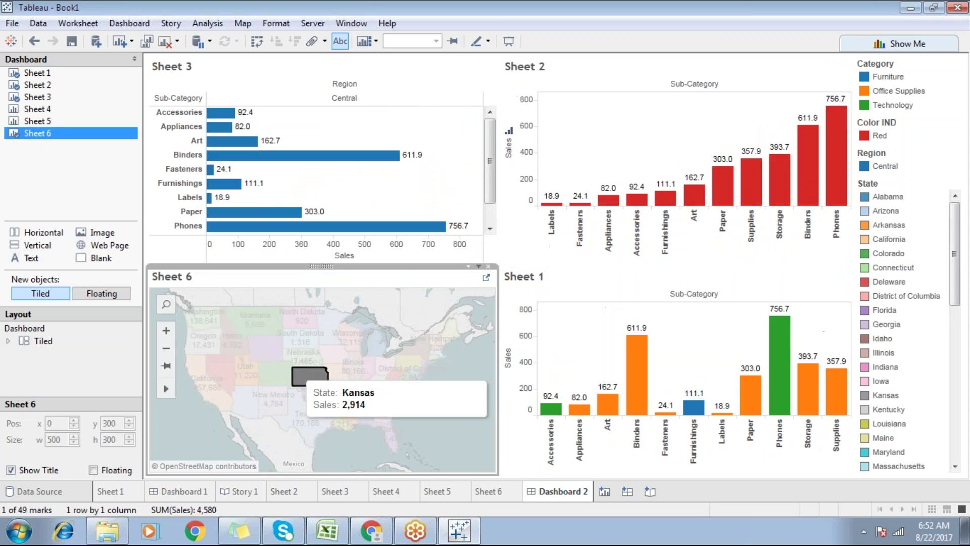
click(273, 398)
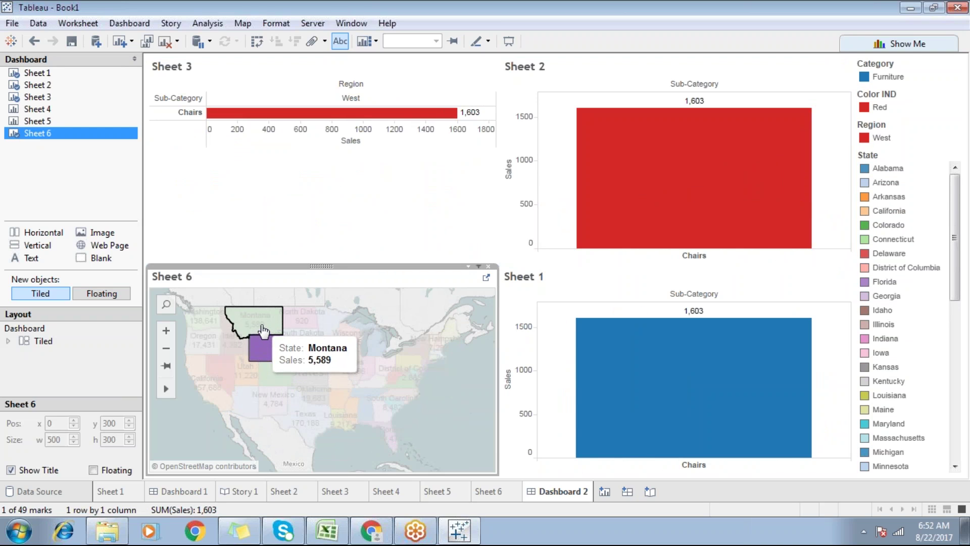
click(248, 319)
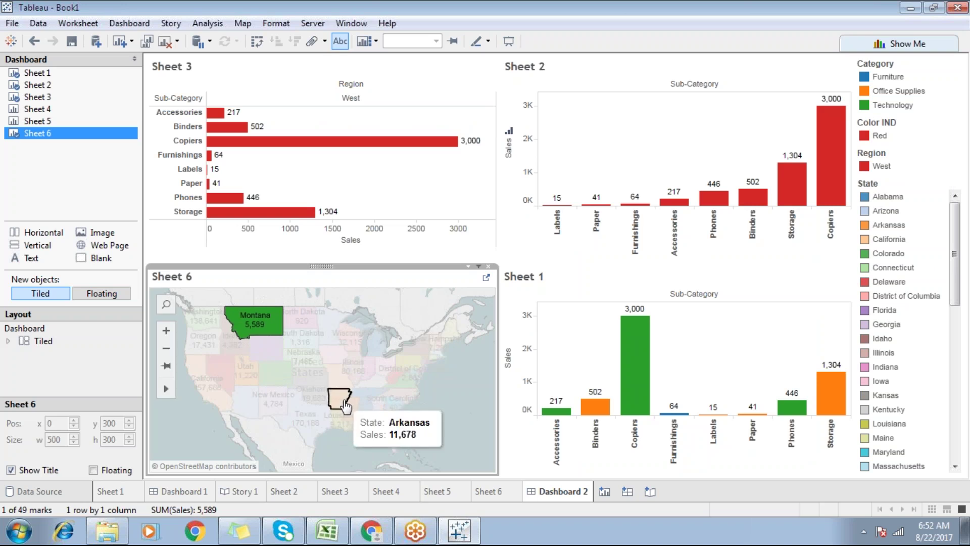
click(372, 326)
click(372, 336)
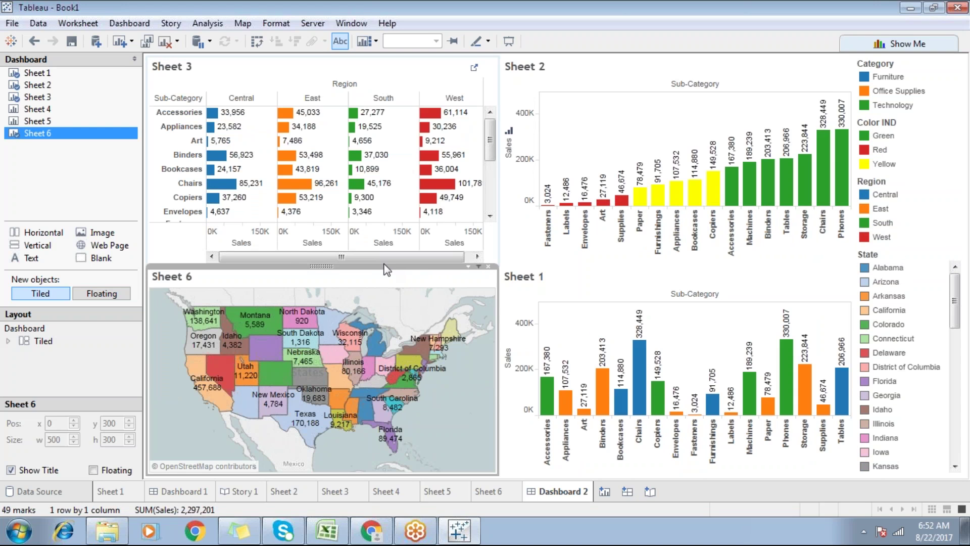
click(107, 185)
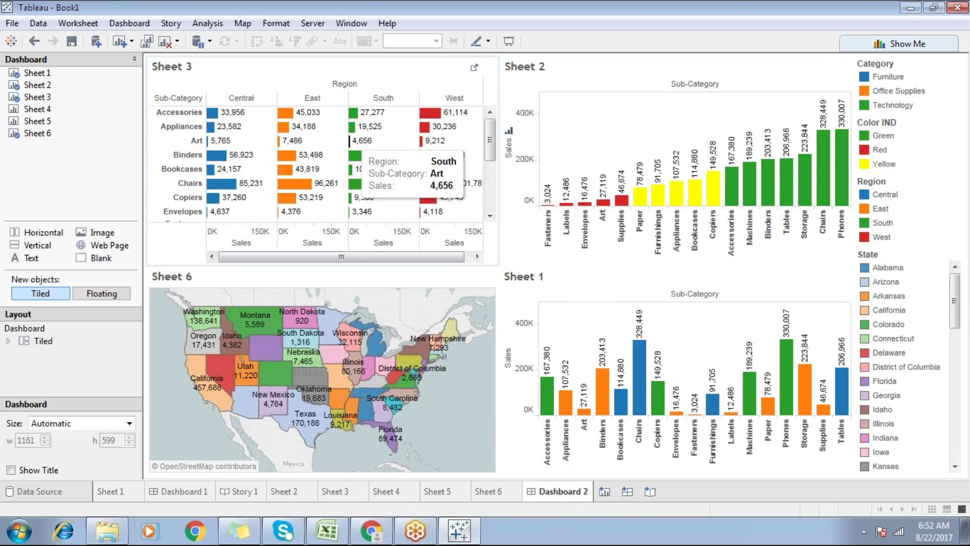
Step: Create a new story with Sheet 1 as its first story point, and set the story size to Automatic
mouse_move(112, 105)
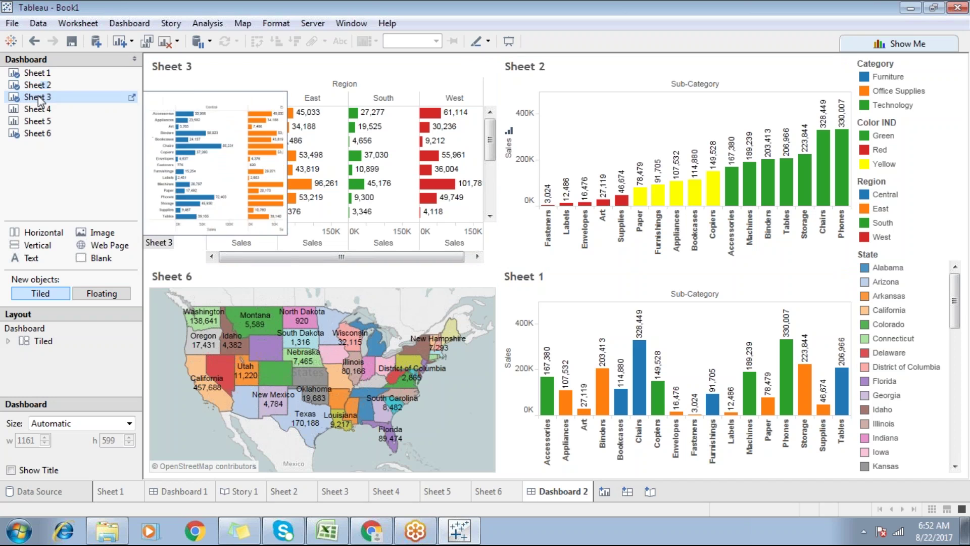
mouse_move(26, 86)
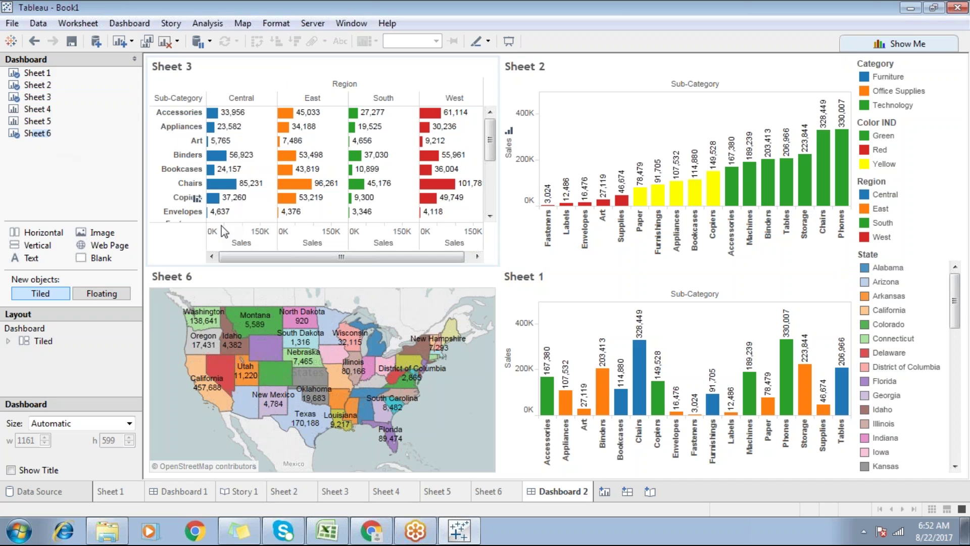
click(650, 491)
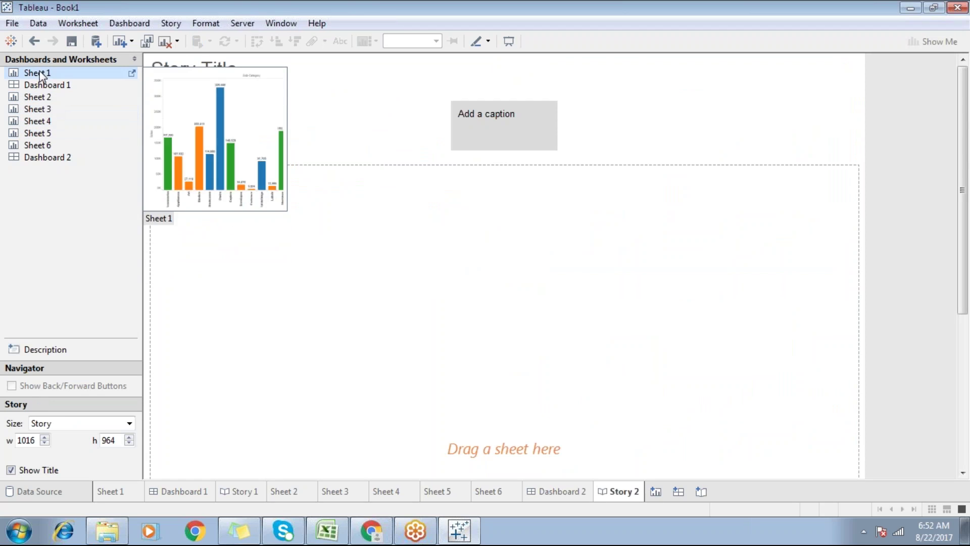
mouse_move(43, 161)
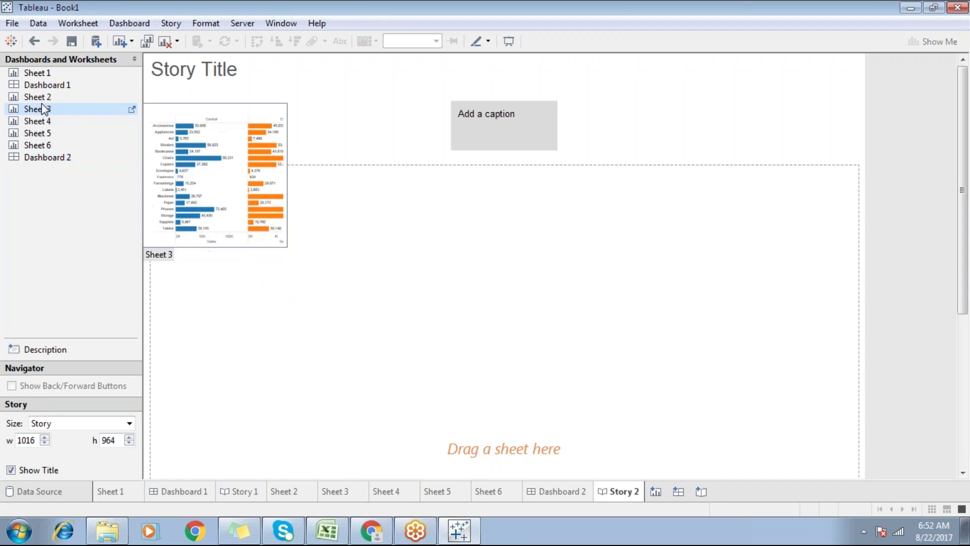
double_click(37, 77)
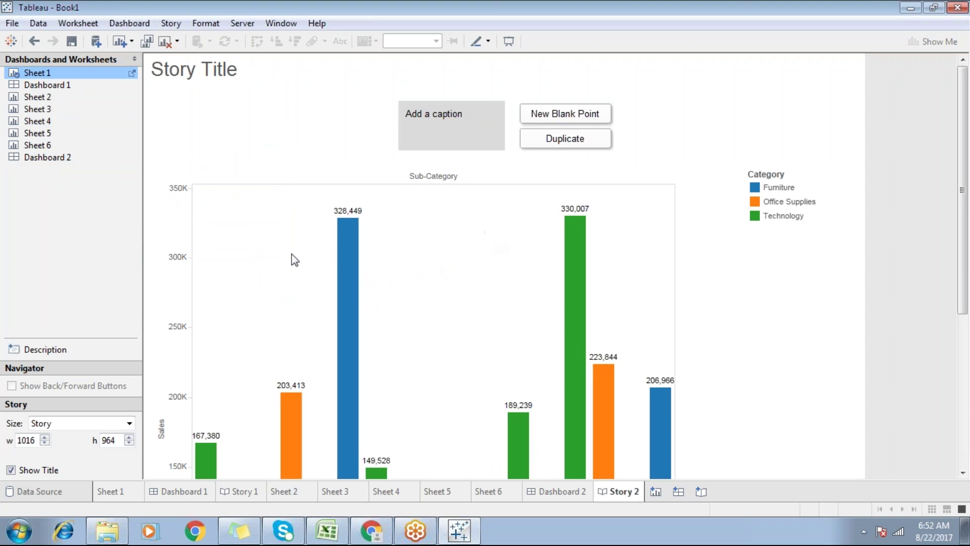
click(61, 421)
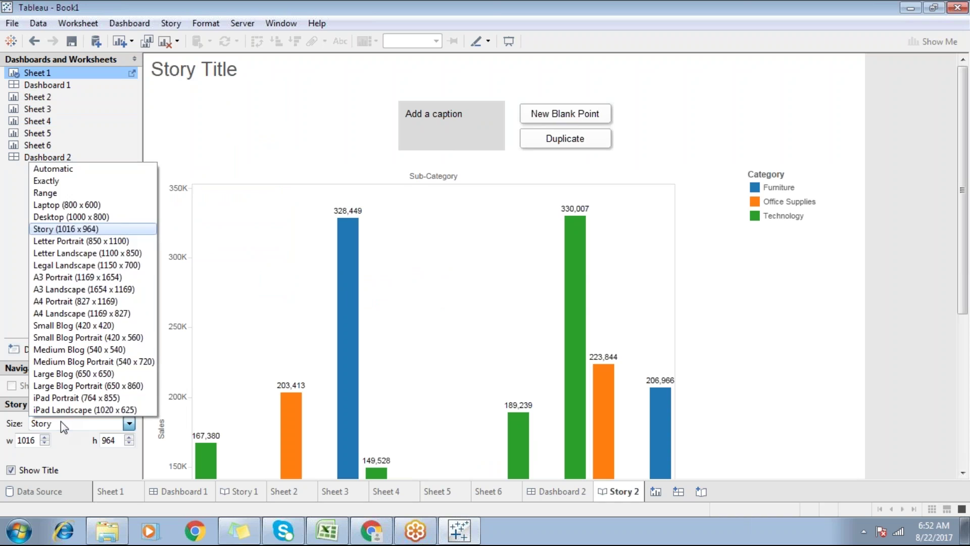
click(64, 170)
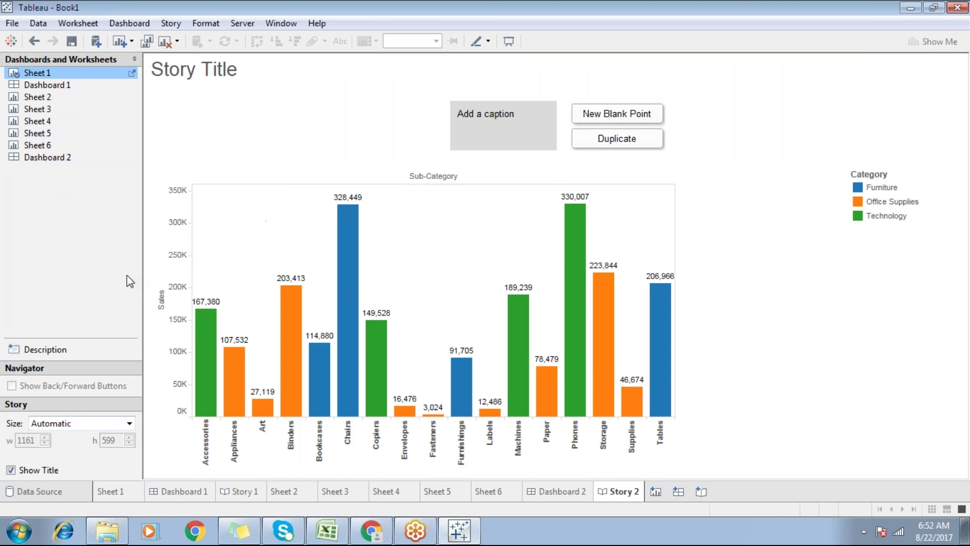
Step: Add a second blank story point, and caption the first point "Sheet 1"
click(624, 119)
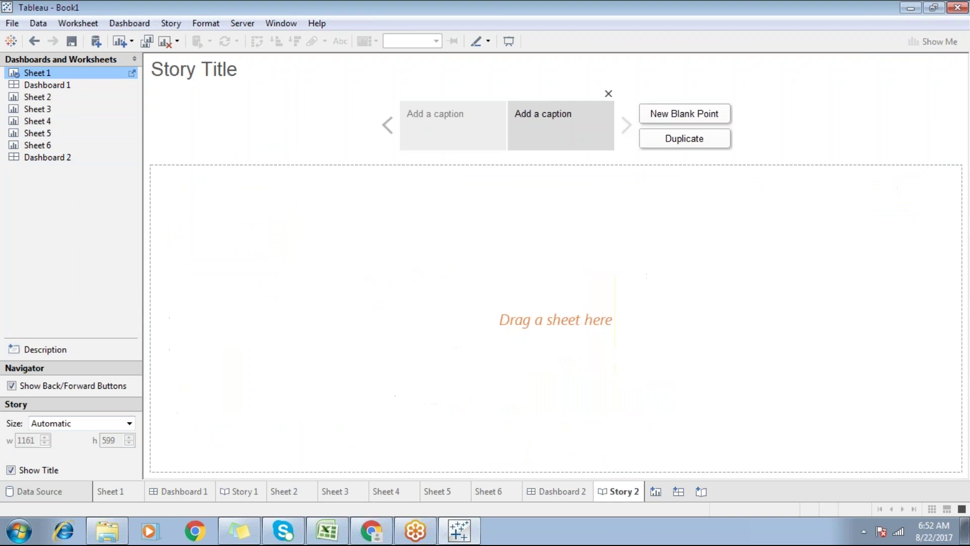
click(442, 121)
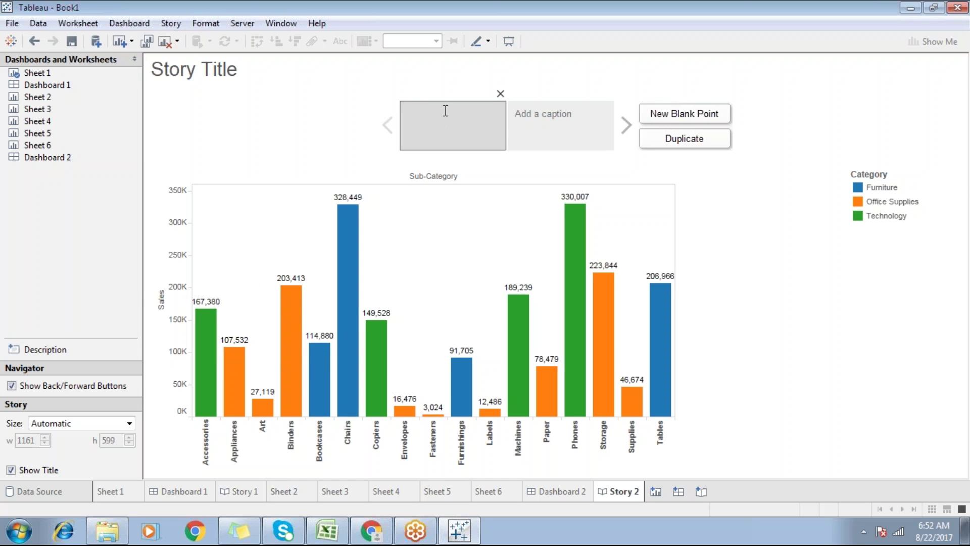
text(S)
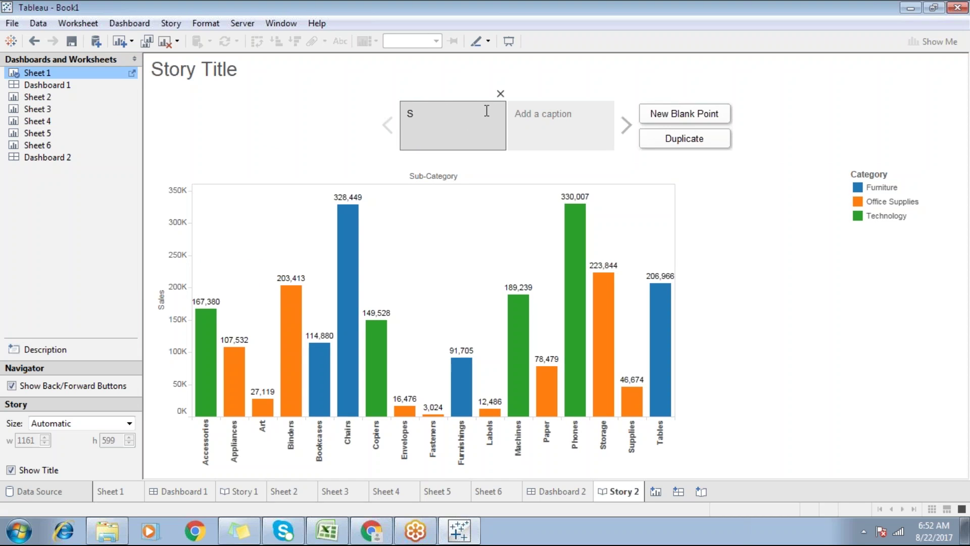
text(heet 1)
Step: Caption the second story point "Sheet 2" and place Dashboard 2 in it
click(529, 132)
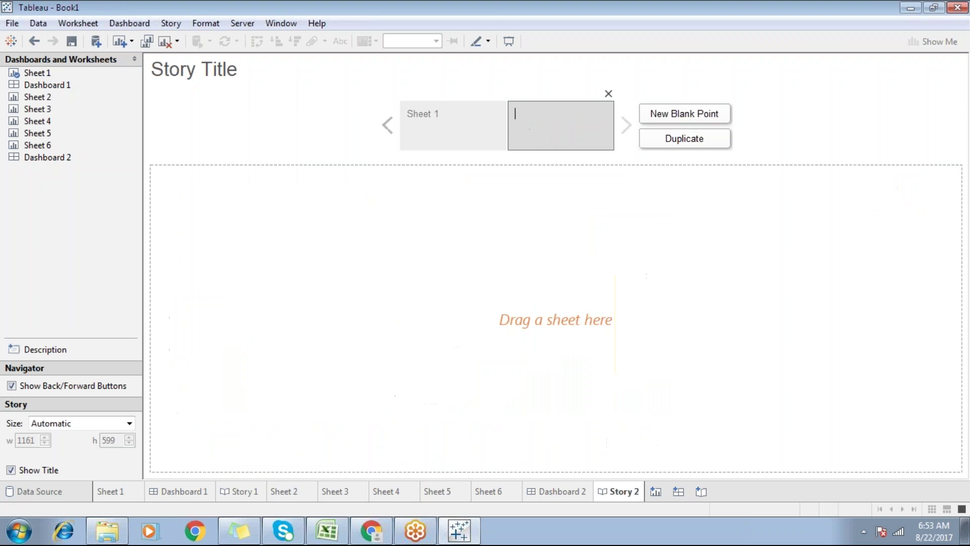
text(Sheet 2)
key(Return)
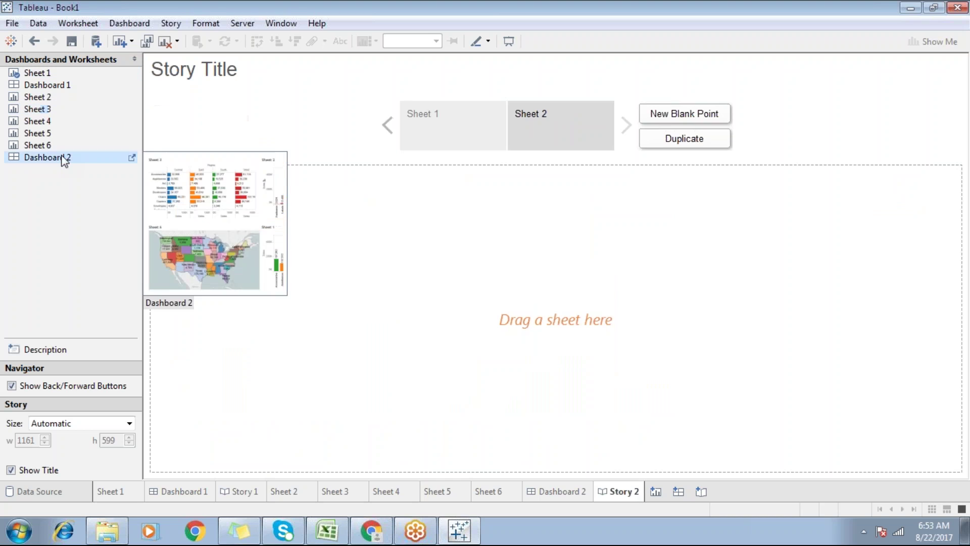
drag(65, 158, 497, 169)
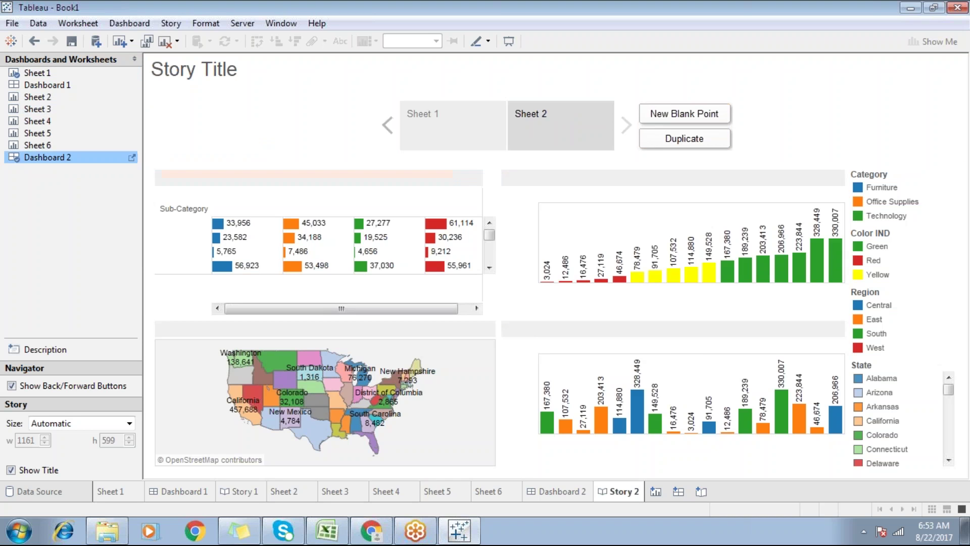
Step: Add a third story point showing Sheet 3 and caption it "Sheet 3"
click(660, 121)
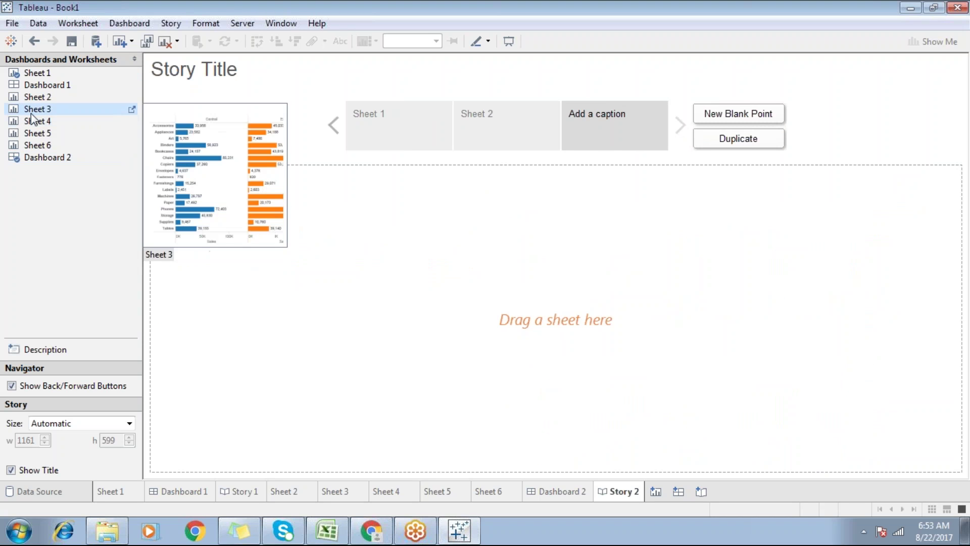
drag(84, 111, 396, 168)
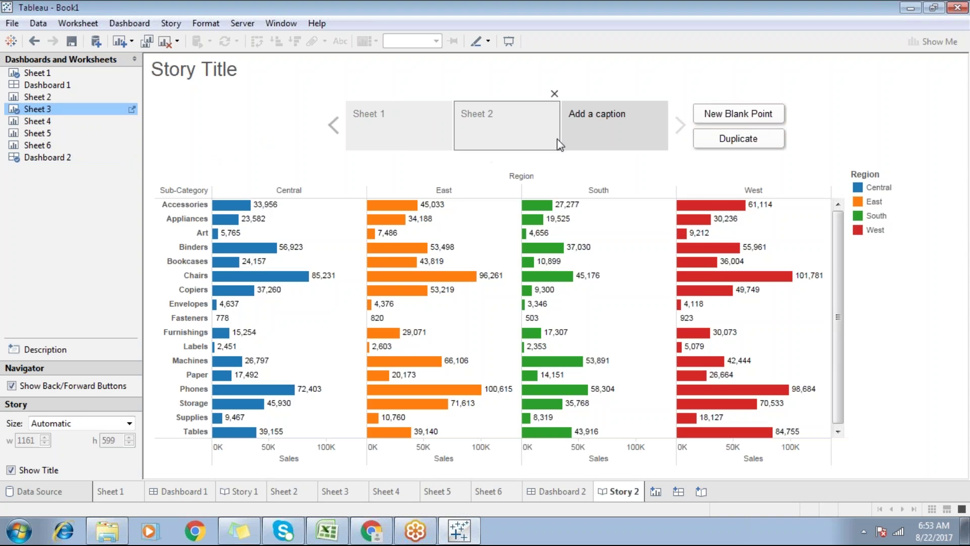
click(569, 114)
text(Sh)
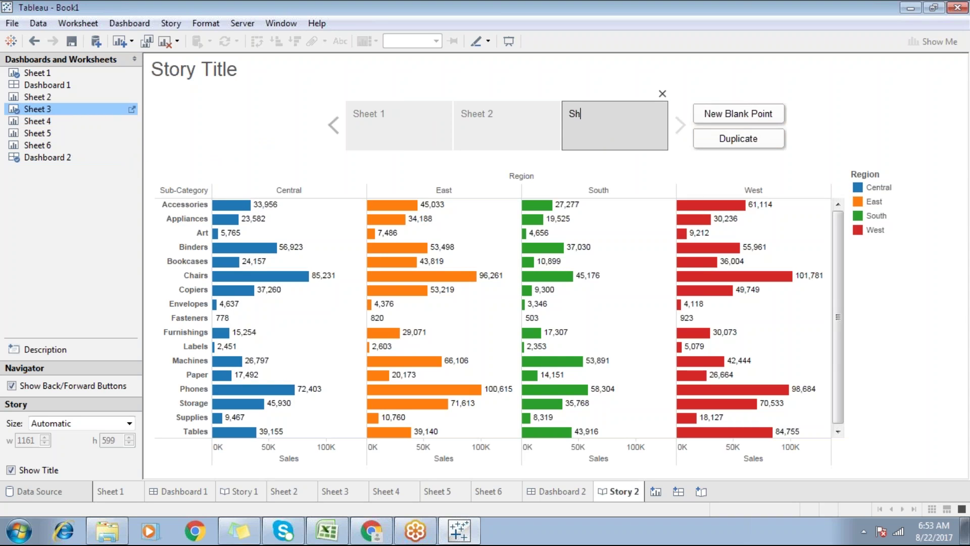
text(eet 3)
Step: Add a fourth story point captioned "Sheet 4" showing Sheet 5, and a fifth point showing the Sheet 4 bubble chart
click(704, 114)
click(638, 140)
text(Sheet)
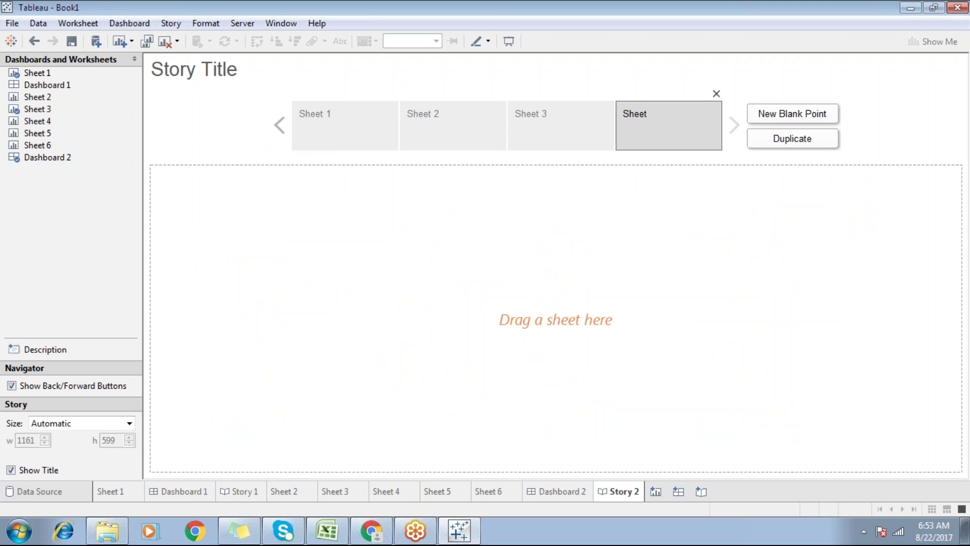
drag(38, 121, 115, 154)
drag(37, 133, 353, 252)
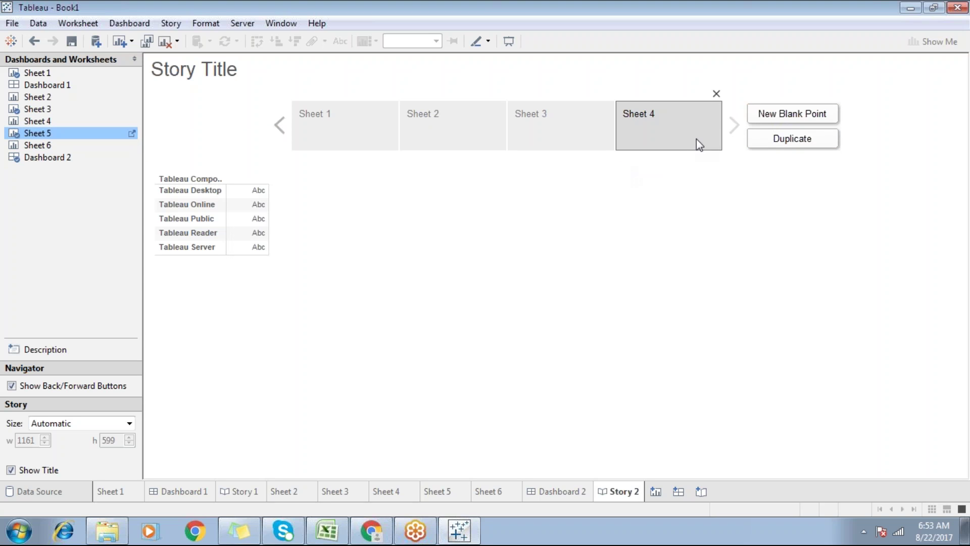
click(759, 120)
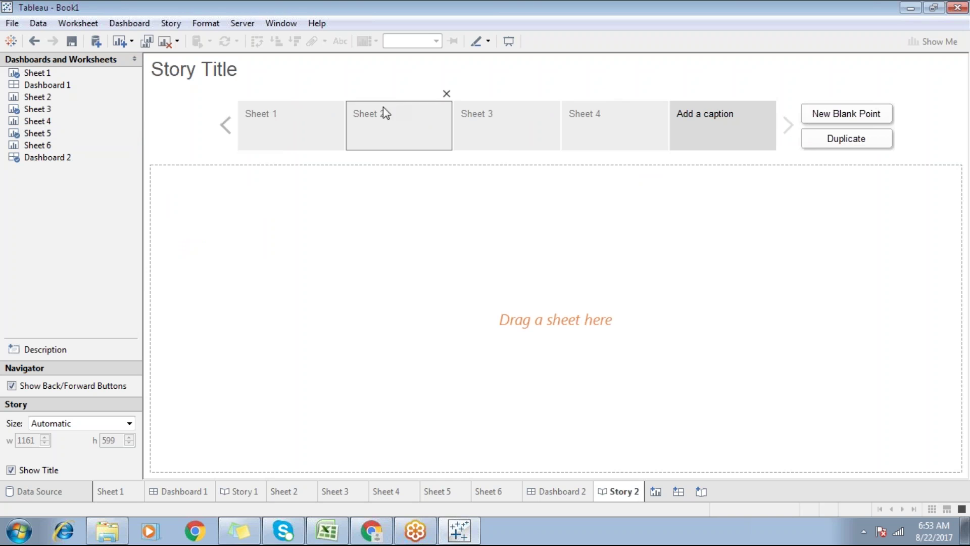
drag(37, 121, 480, 252)
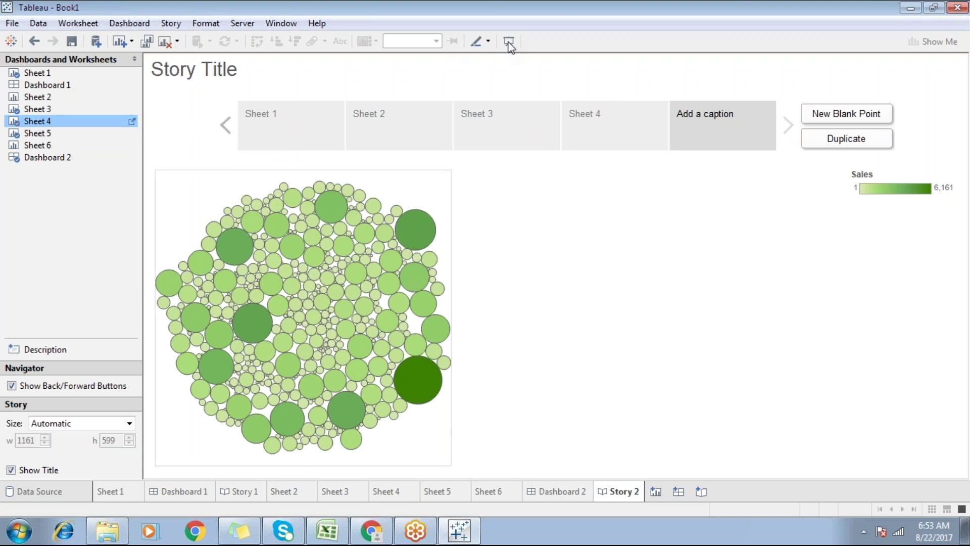
Step: Preview the story in presentation mode, step through the Sheet 1 to Sheet 4 points, and return to editing
click(508, 43)
click(253, 78)
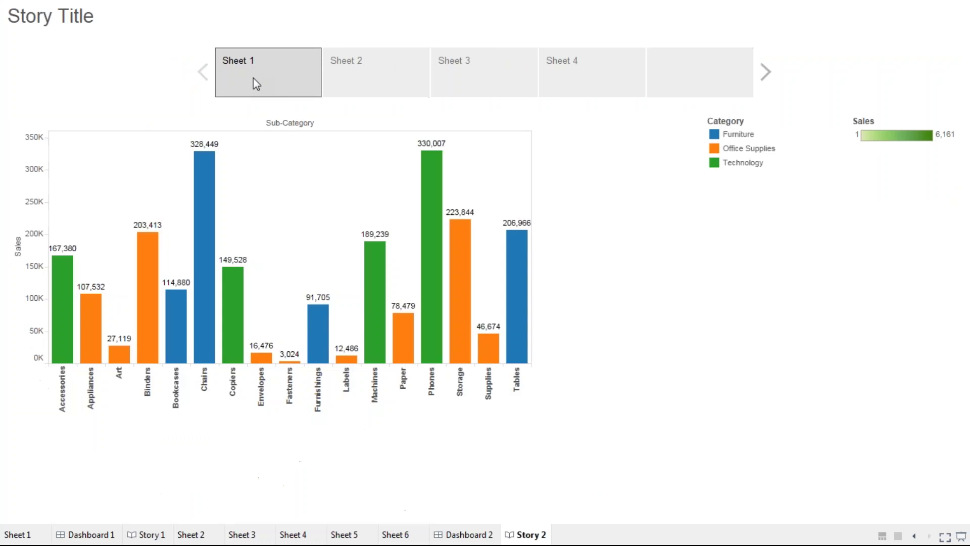
click(380, 76)
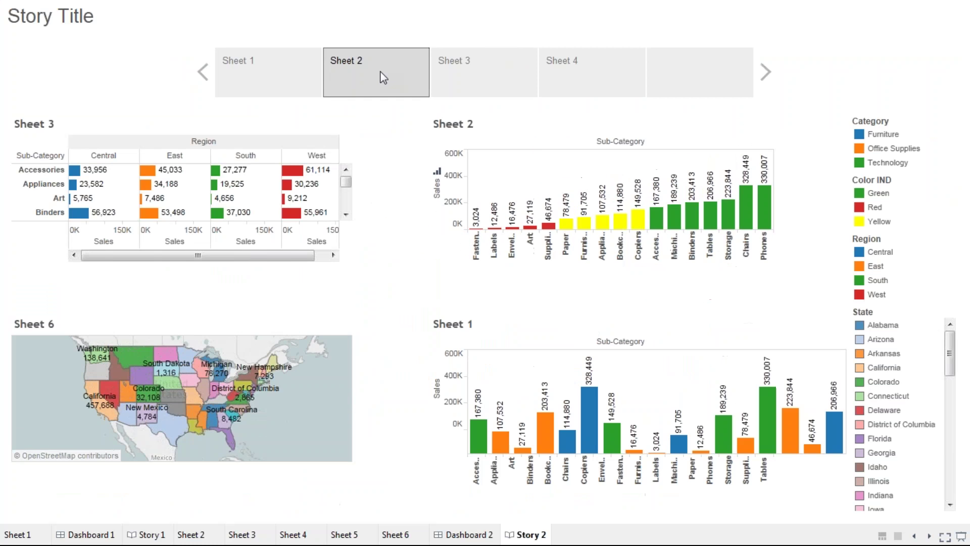
click(462, 71)
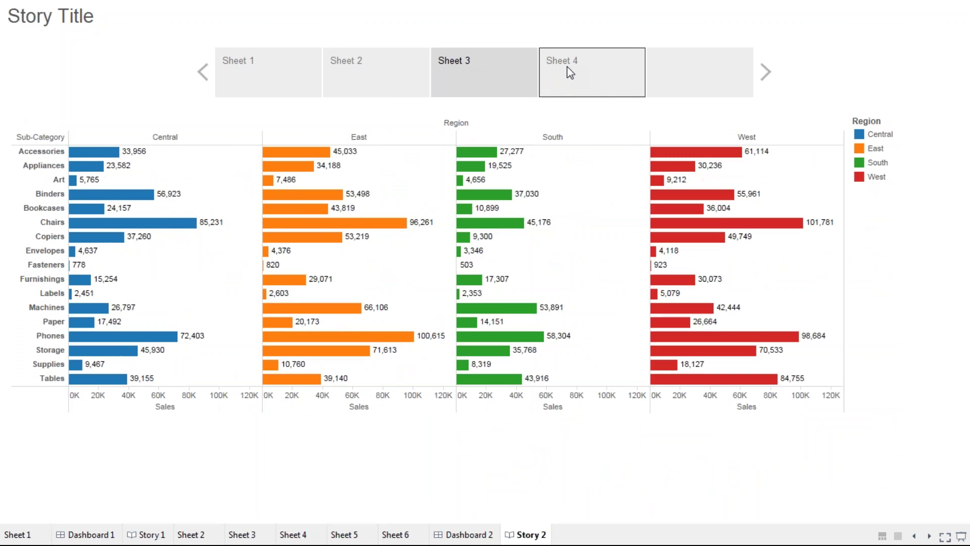
click(568, 70)
click(281, 82)
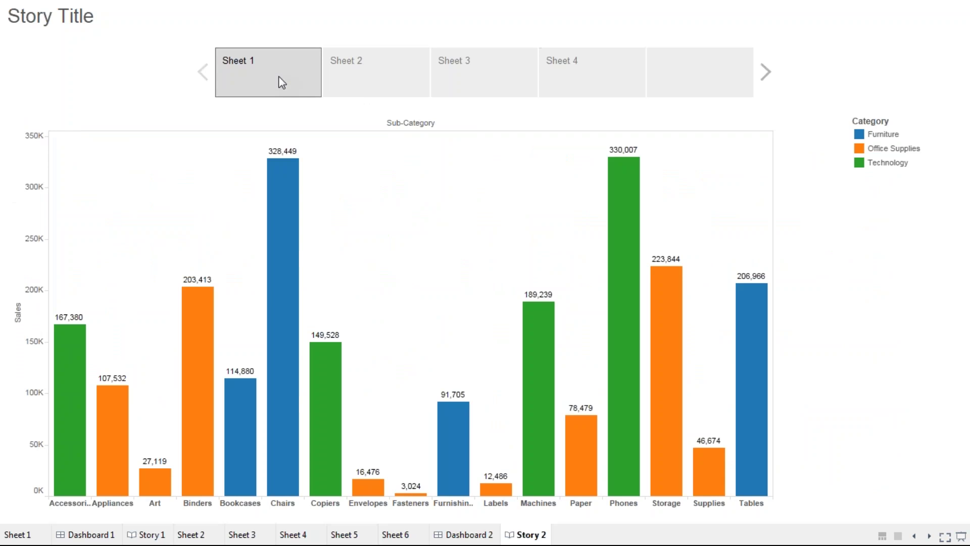
click(396, 62)
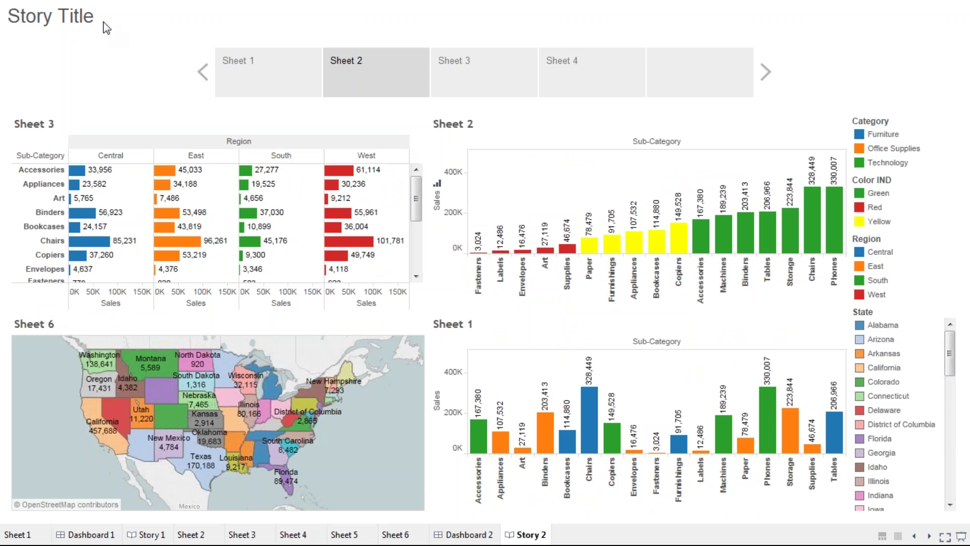
click(276, 68)
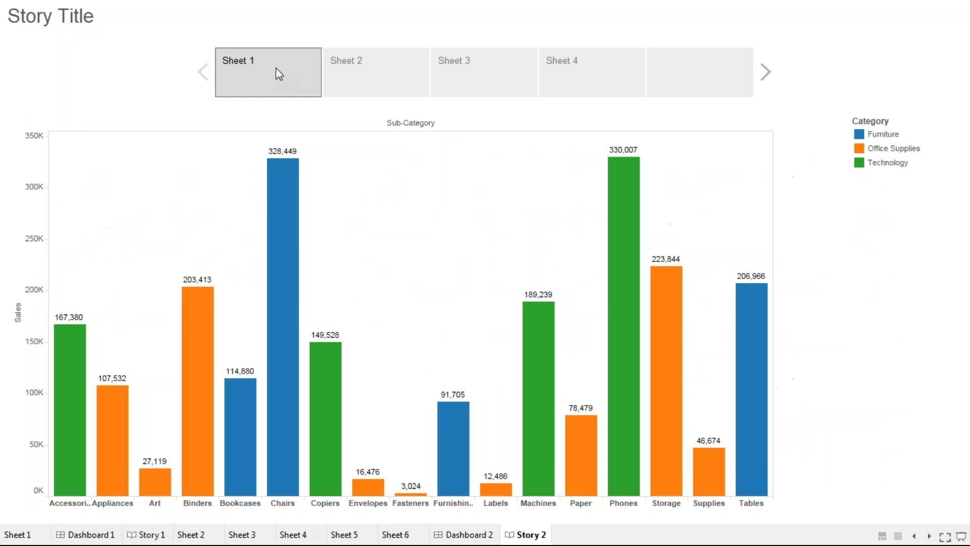
key(Escape)
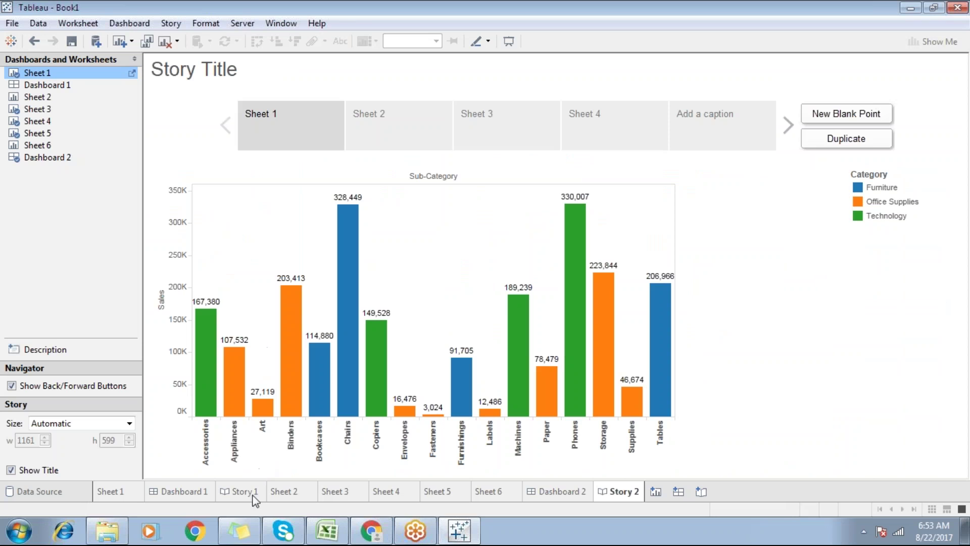
Step: Add a new blank worksheet to the workbook and go back to Dashboard 2
click(555, 493)
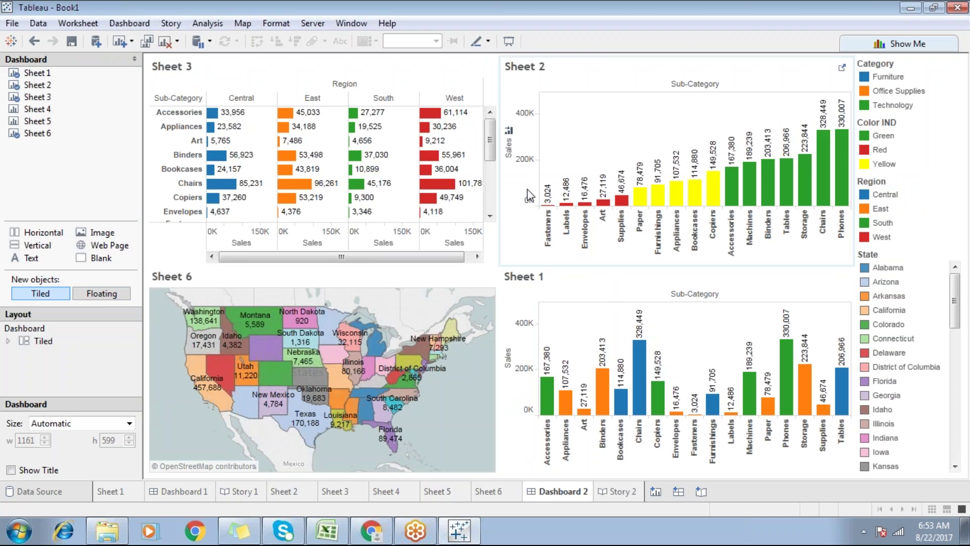
click(655, 491)
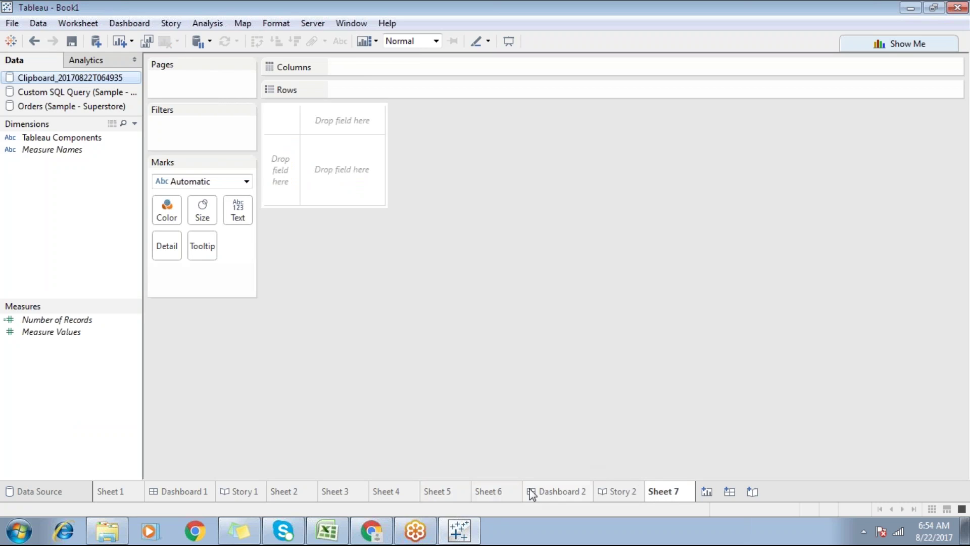
click(556, 491)
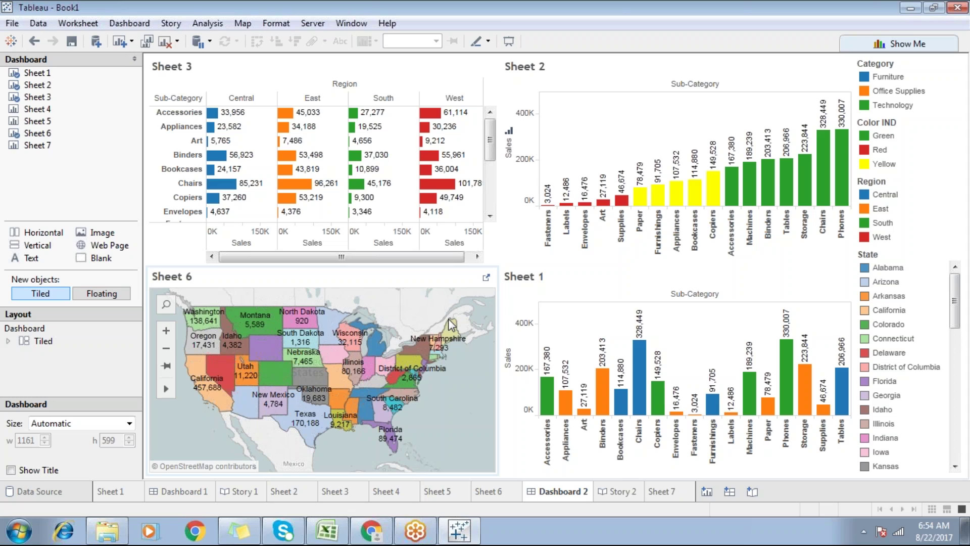
mouse_move(394, 447)
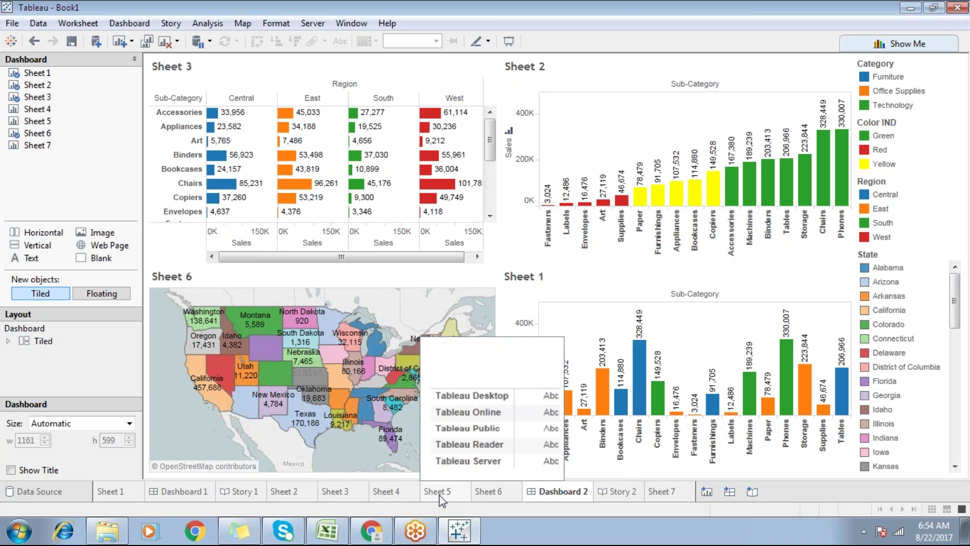
Step: In Sheet 4's tooltip, format the SUM(Sales) value in red at font size 20 and check it on a bubble
click(392, 492)
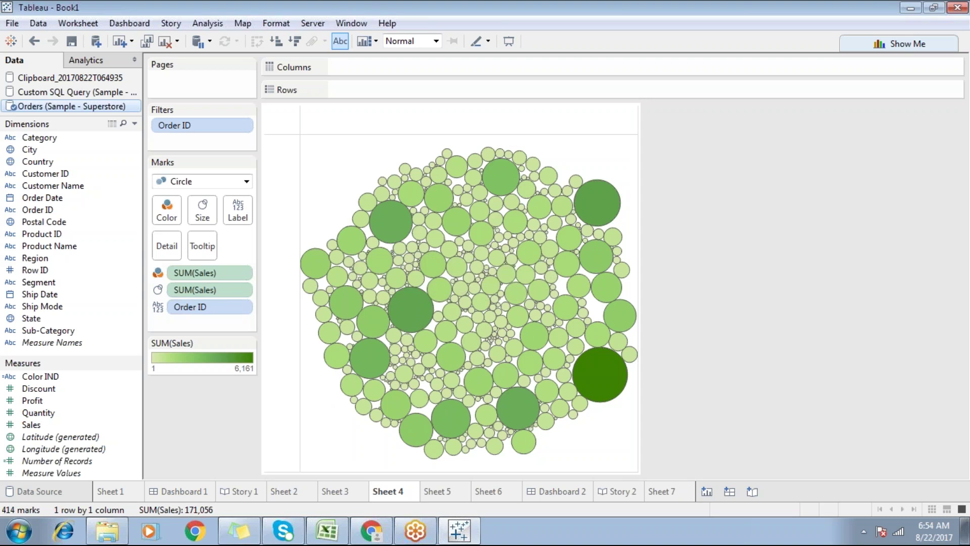
click(202, 246)
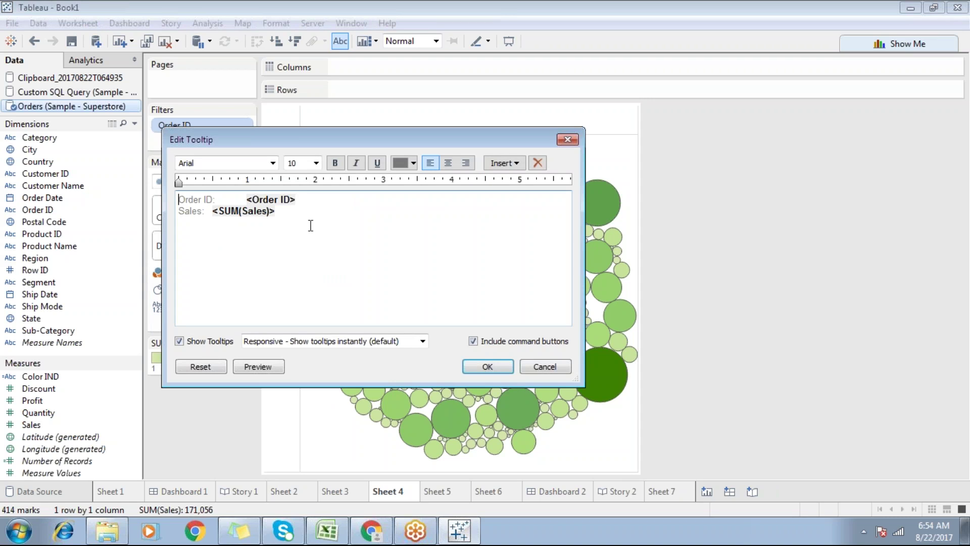
drag(280, 214, 211, 211)
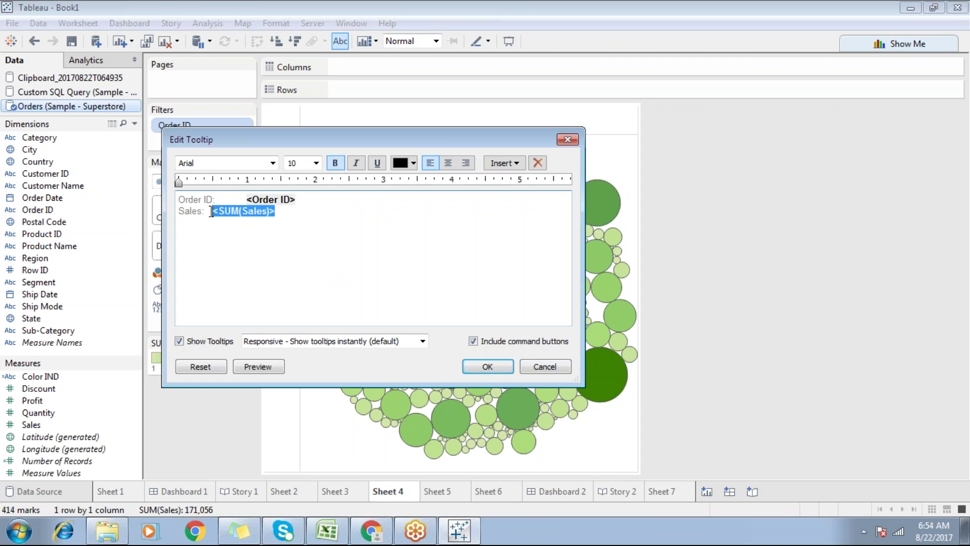
click(413, 163)
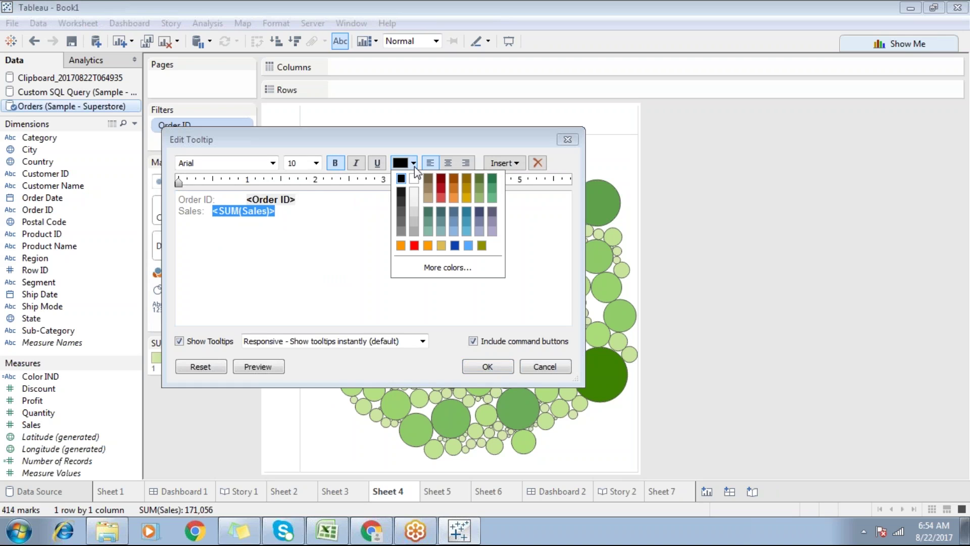
click(414, 245)
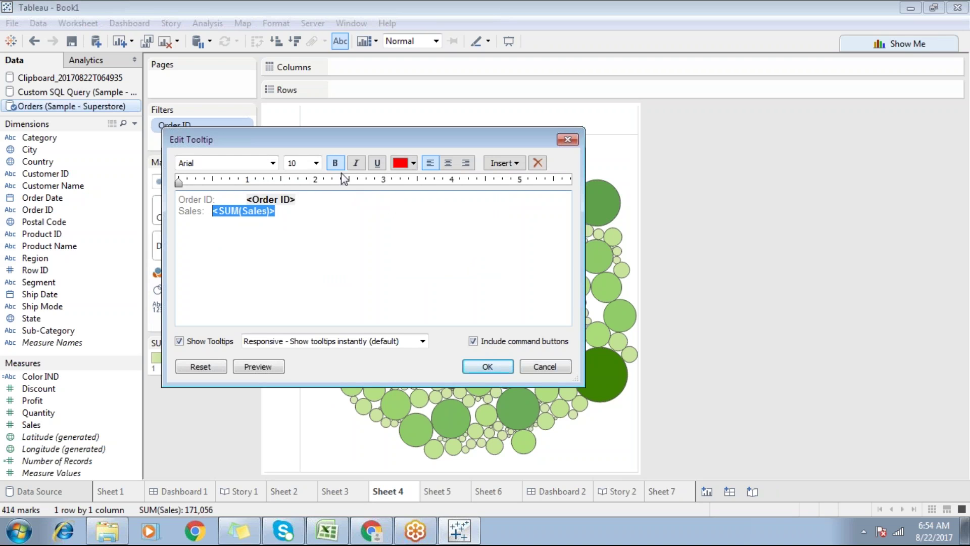
click(316, 163)
click(302, 272)
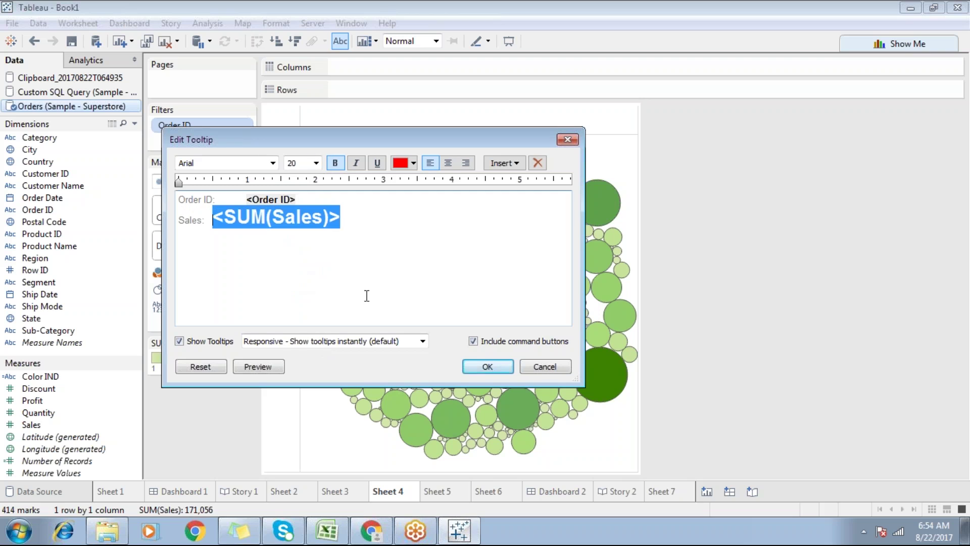
click(486, 366)
mouse_move(404, 233)
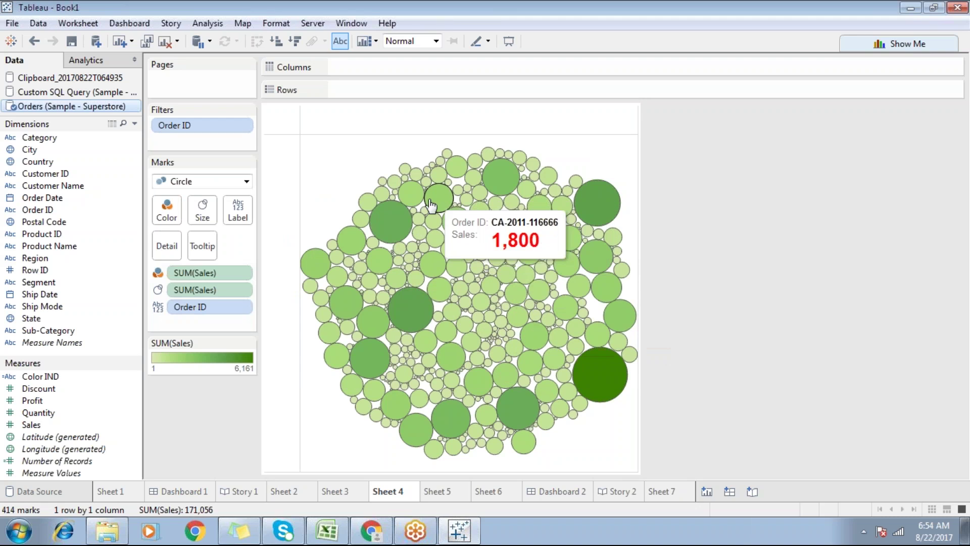
Step: Review the Sheet 5 component list and the Sheet 3 and Sheet 1 bar charts
click(892, 22)
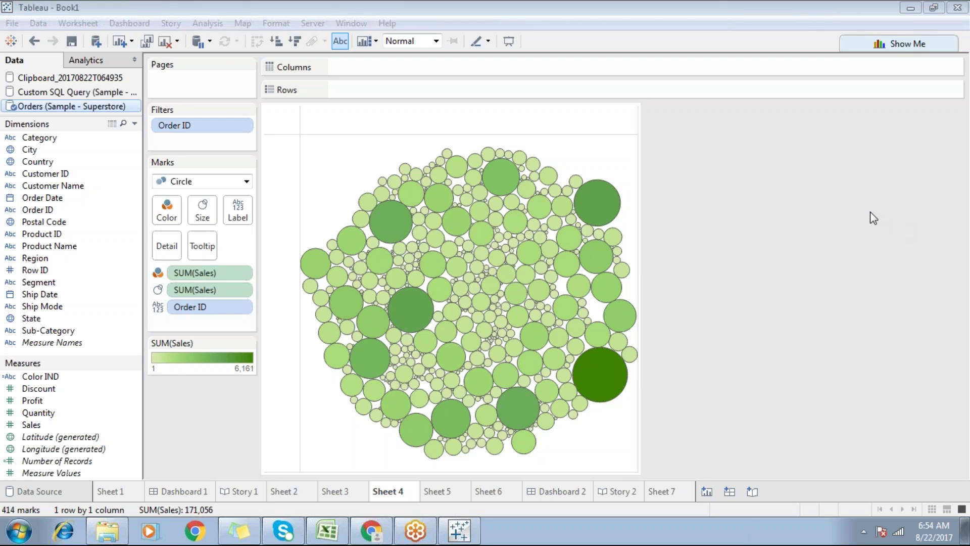
click(680, 234)
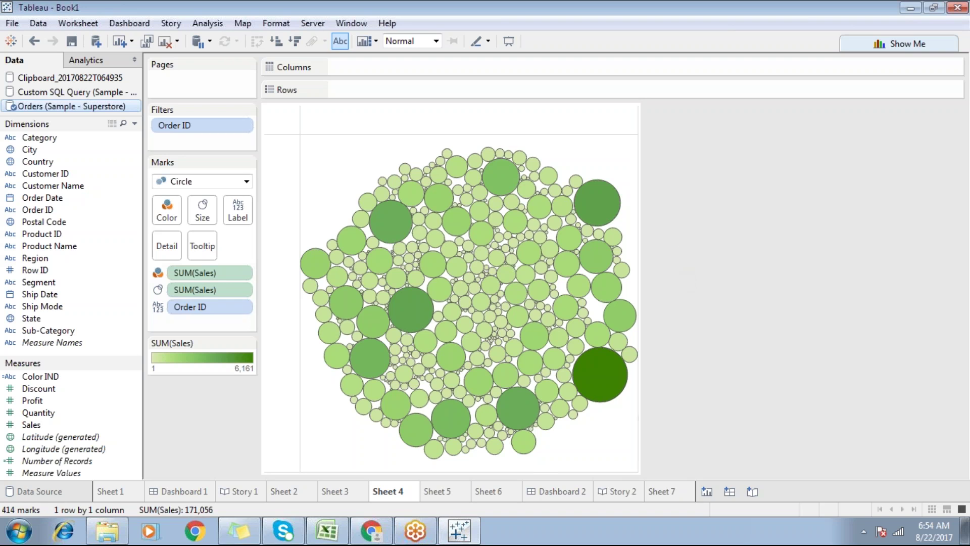
click(441, 494)
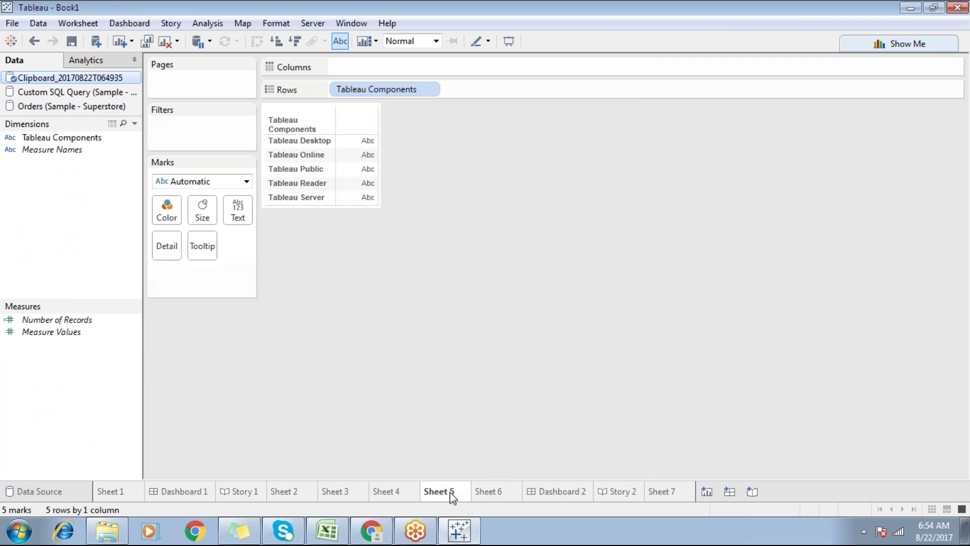
click(352, 496)
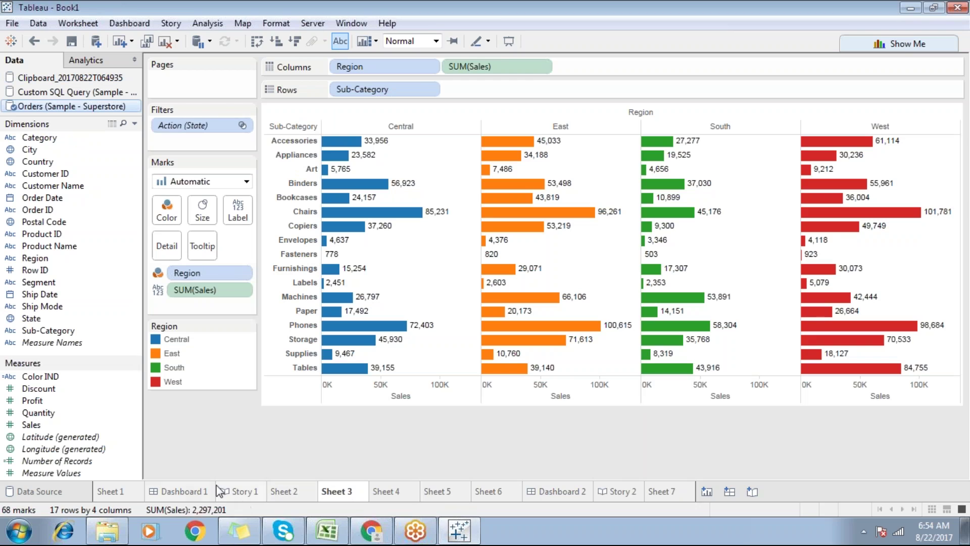
click(129, 488)
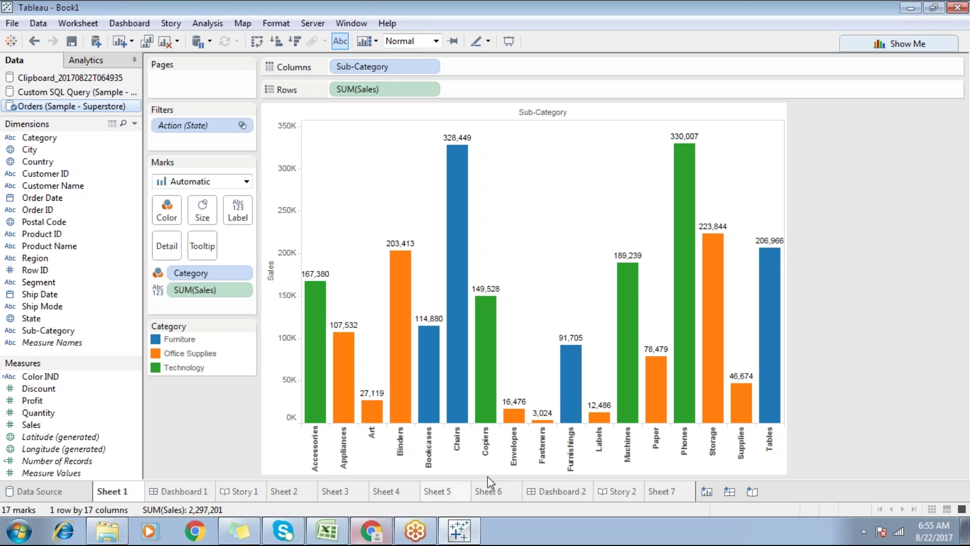
Step: On a new worksheet, plot Sales against Profit as a scatter plot coloured by Order ID, adding all members
click(707, 491)
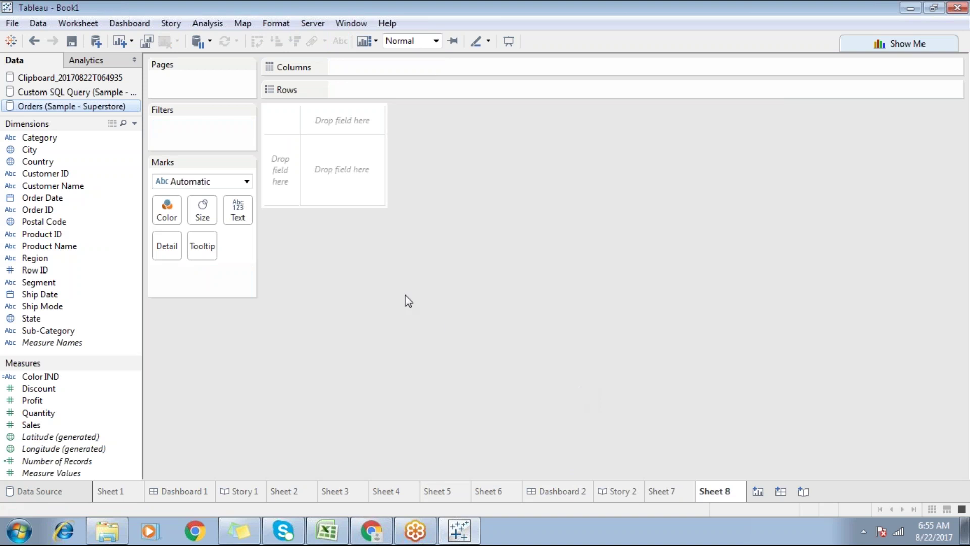
double_click(43, 425)
double_click(43, 401)
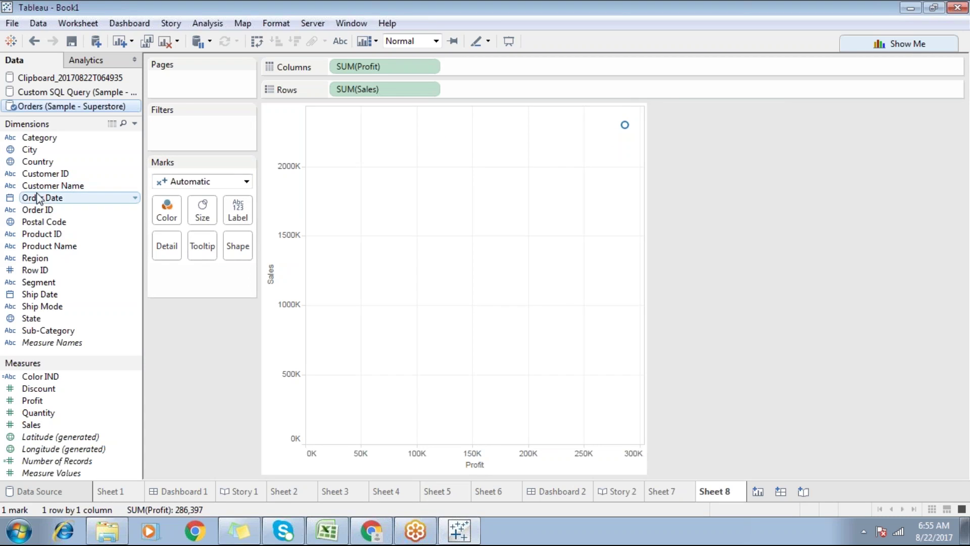
drag(38, 209, 165, 218)
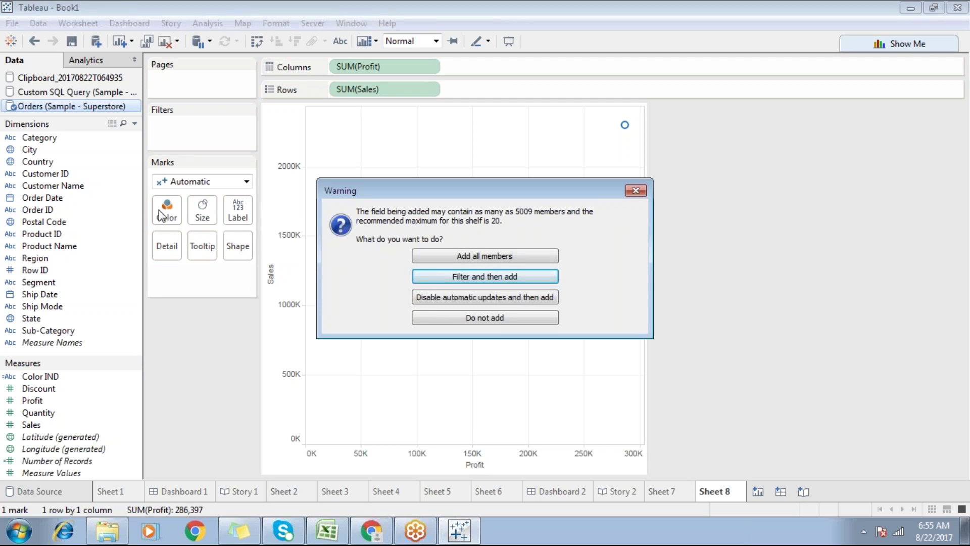
click(494, 257)
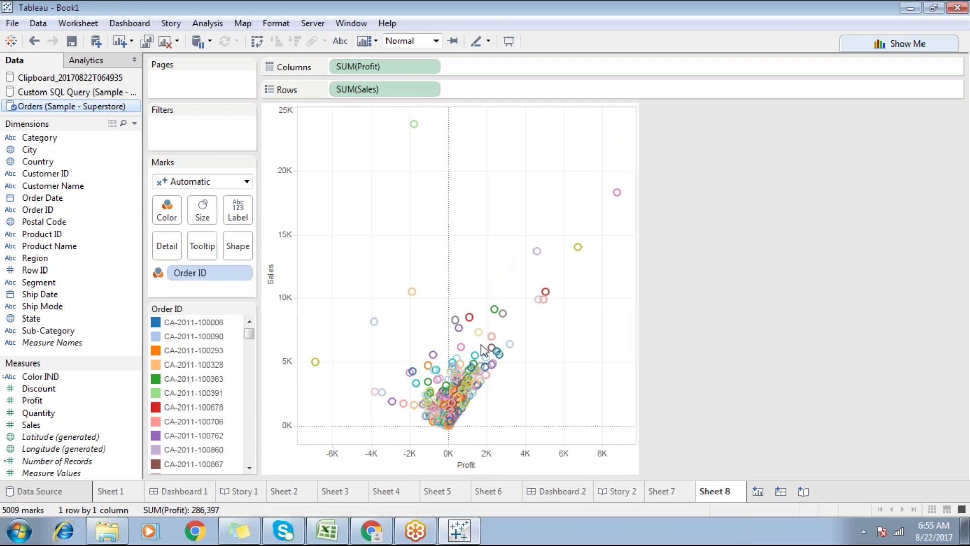
Step: Examine the dense cluster of the scatter plot up close, selecting a group of its marks and clearing the selection
double_click(459, 417)
click(451, 265)
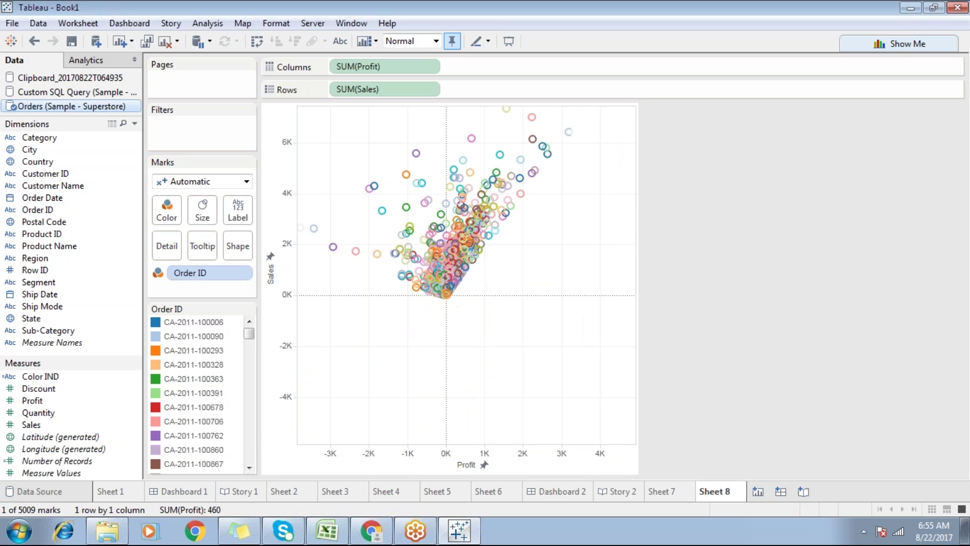
double_click(457, 283)
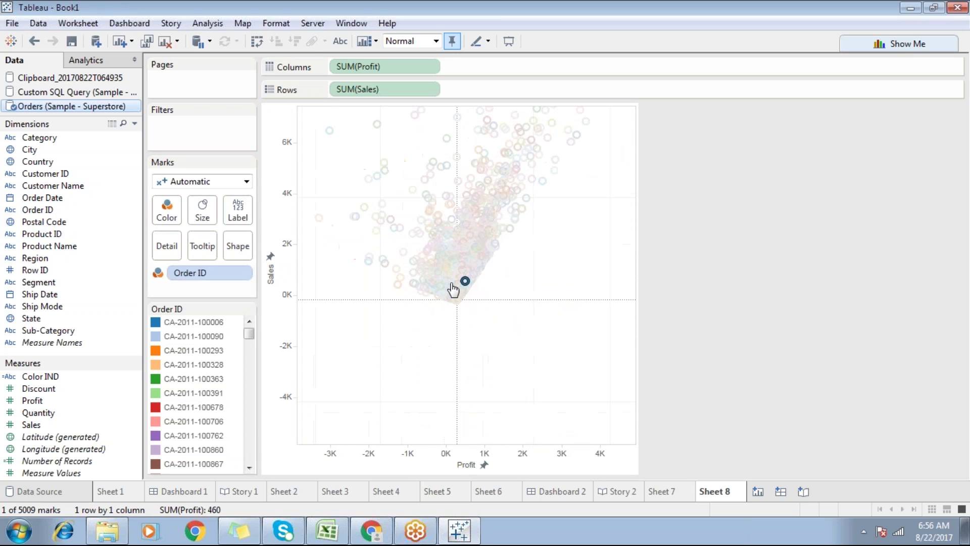
click(505, 293)
double_click(461, 255)
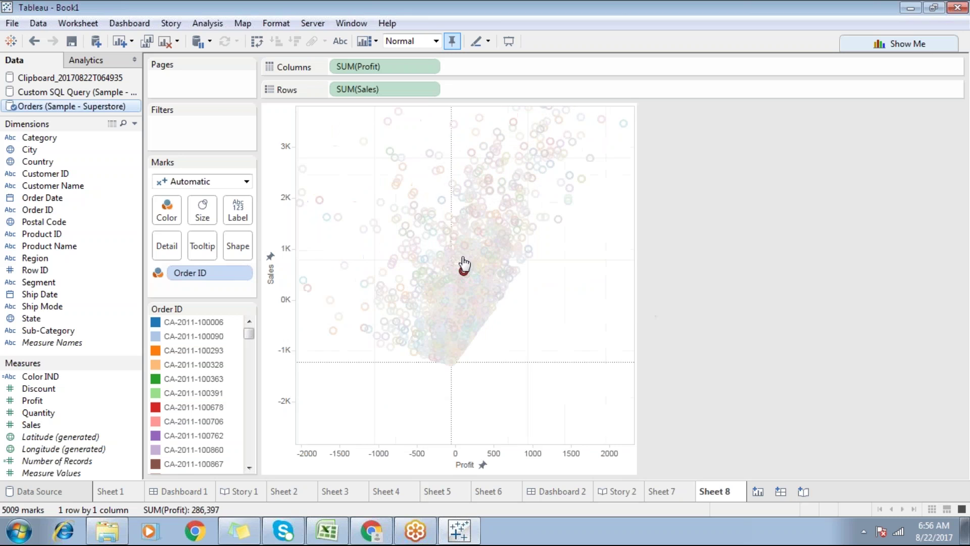
click(556, 329)
drag(374, 170, 544, 290)
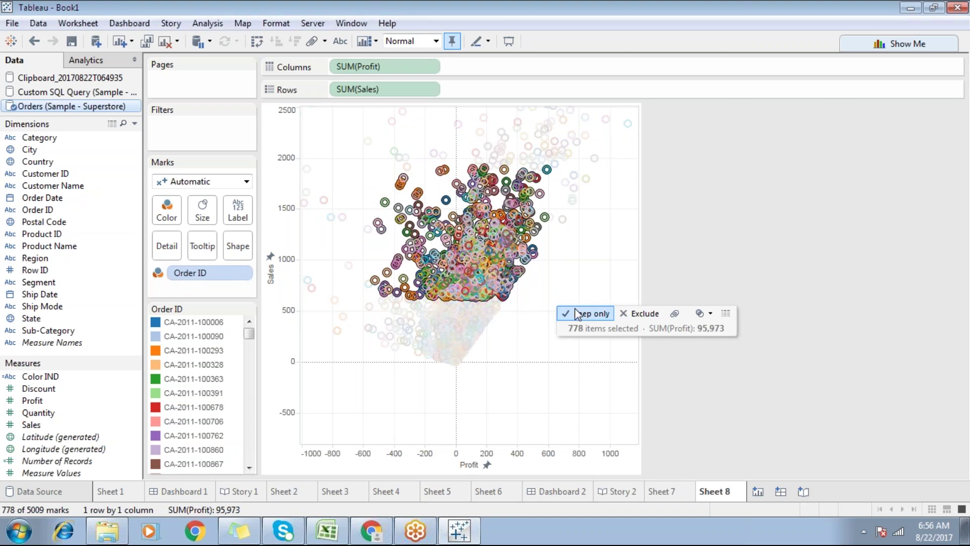
click(566, 281)
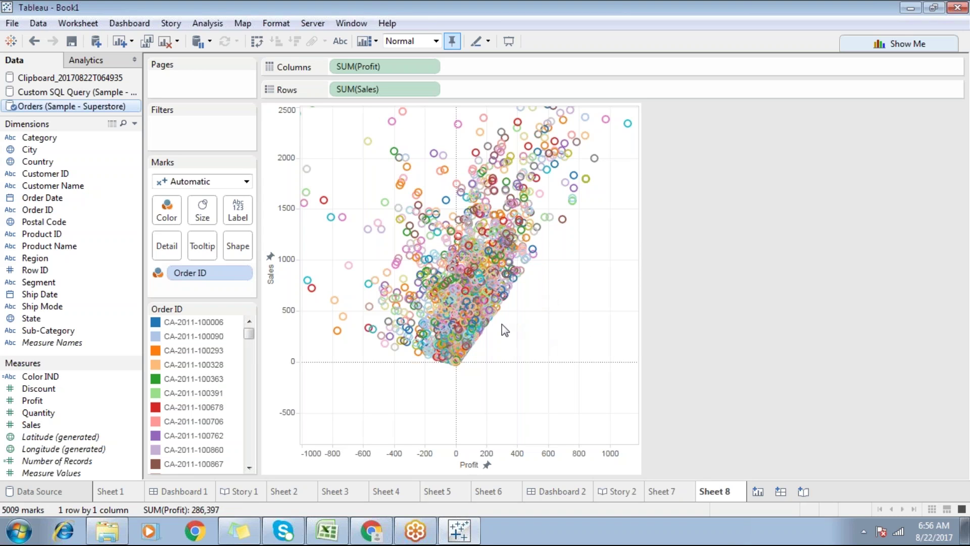
Step: Try clearing the fixed range of the Sales axis, and undo the change
double_click(269, 258)
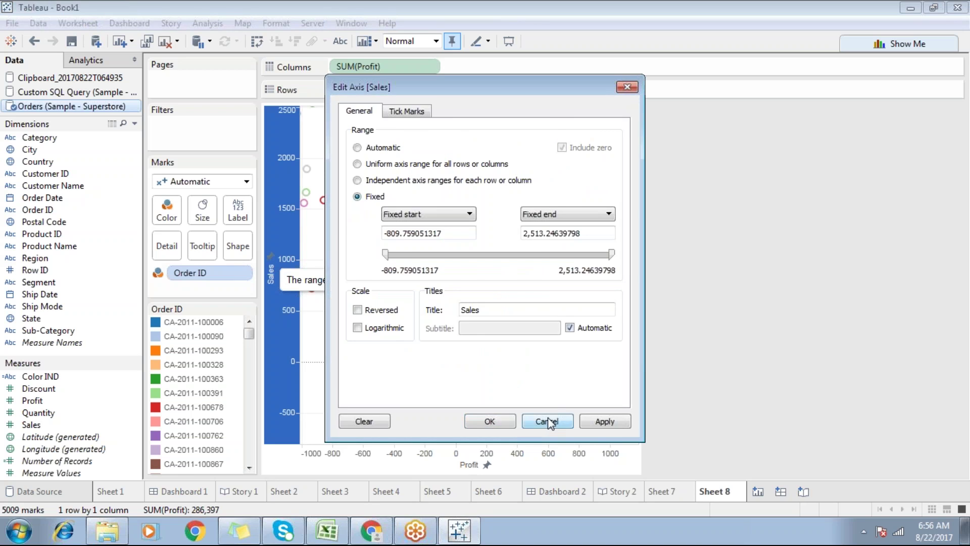
click(548, 421)
right_click(274, 263)
click(312, 290)
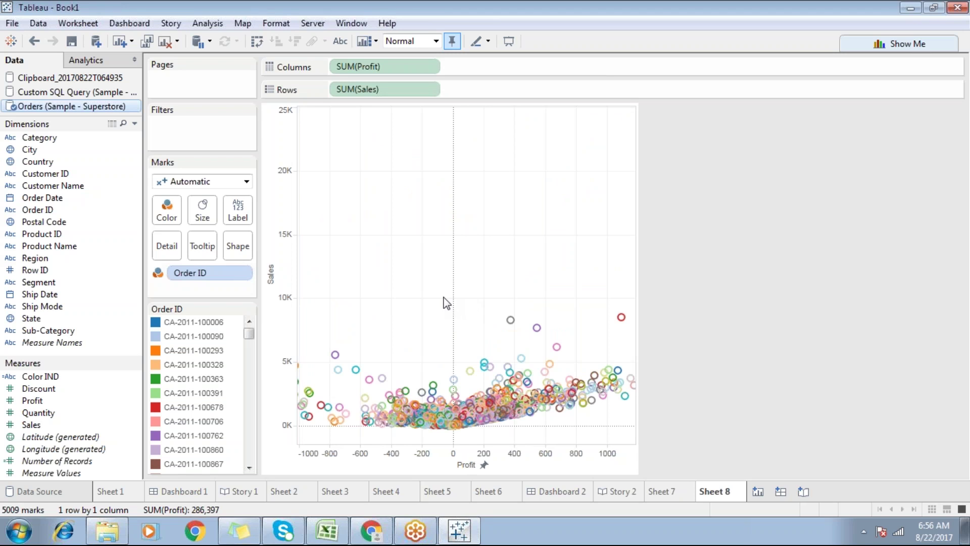
key(ctrl+z)
click(443, 297)
click(492, 423)
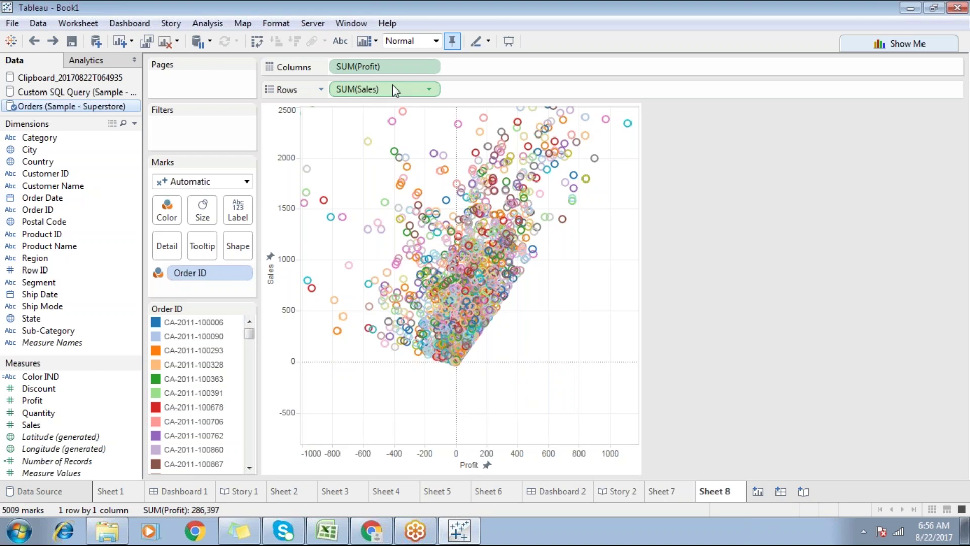
Step: Show range filters for Sales and Profit, and test the Sales filter with a maximum of 14,884 before restoring its full range
click(430, 90)
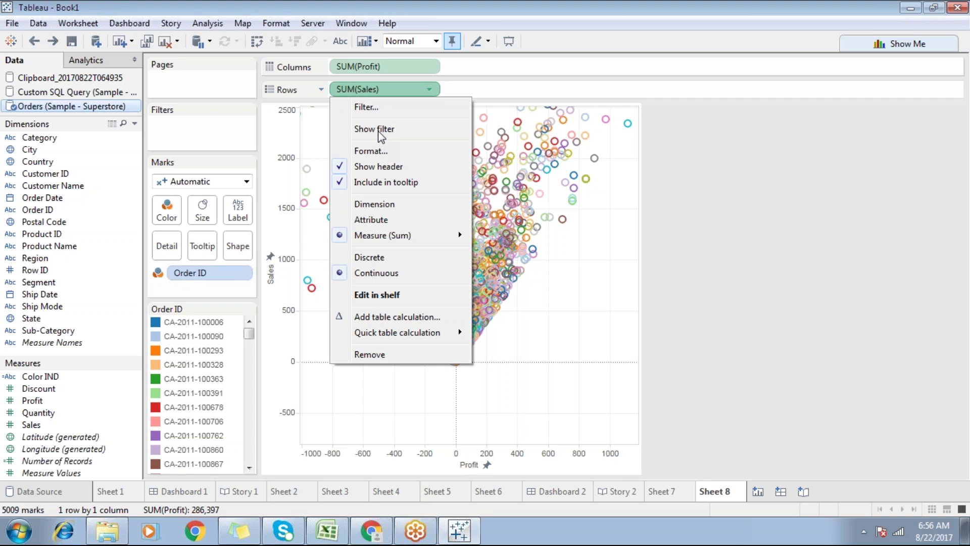
click(378, 132)
click(428, 66)
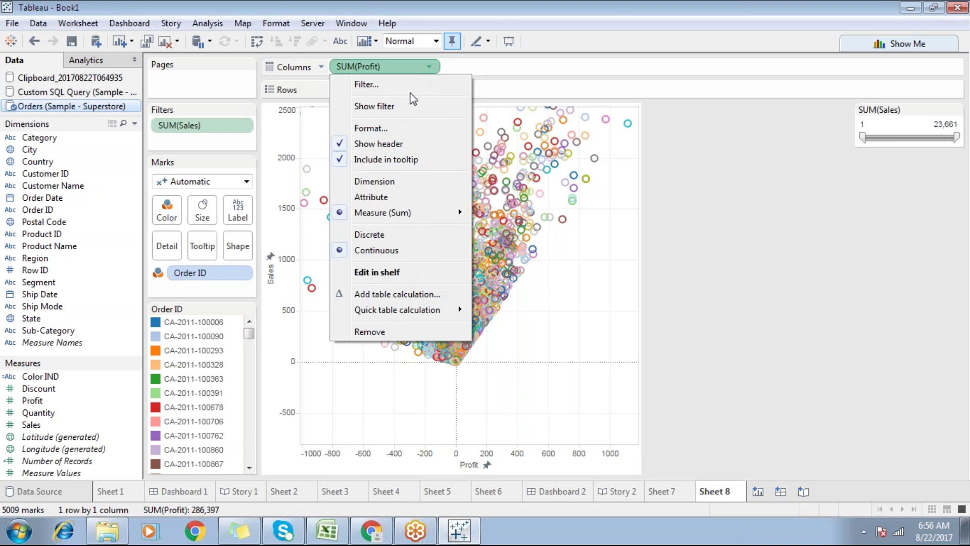
click(398, 108)
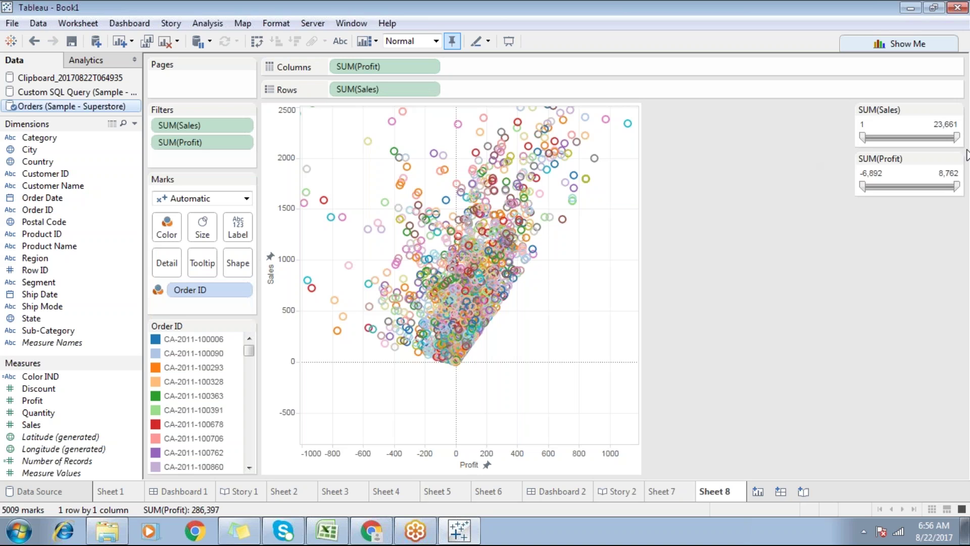
drag(956, 137, 924, 143)
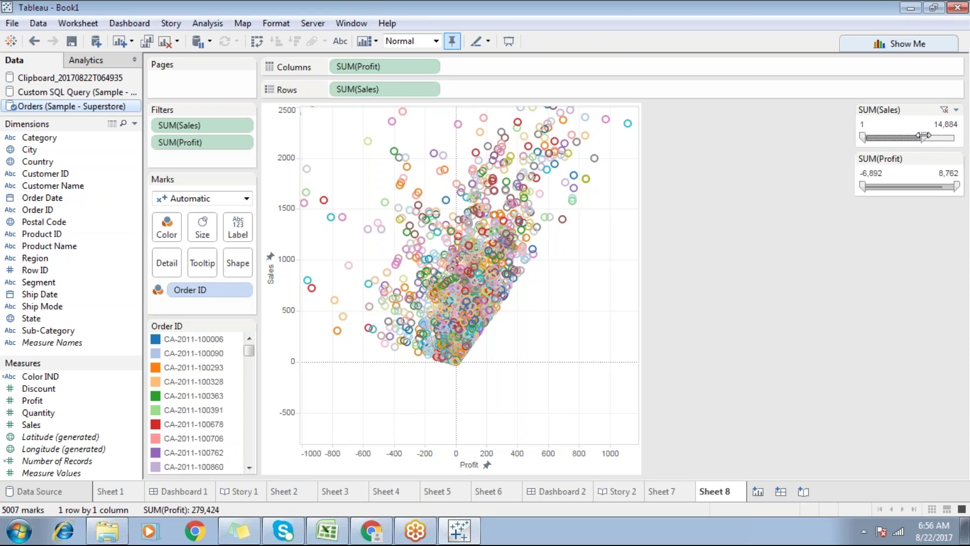
drag(924, 136, 957, 137)
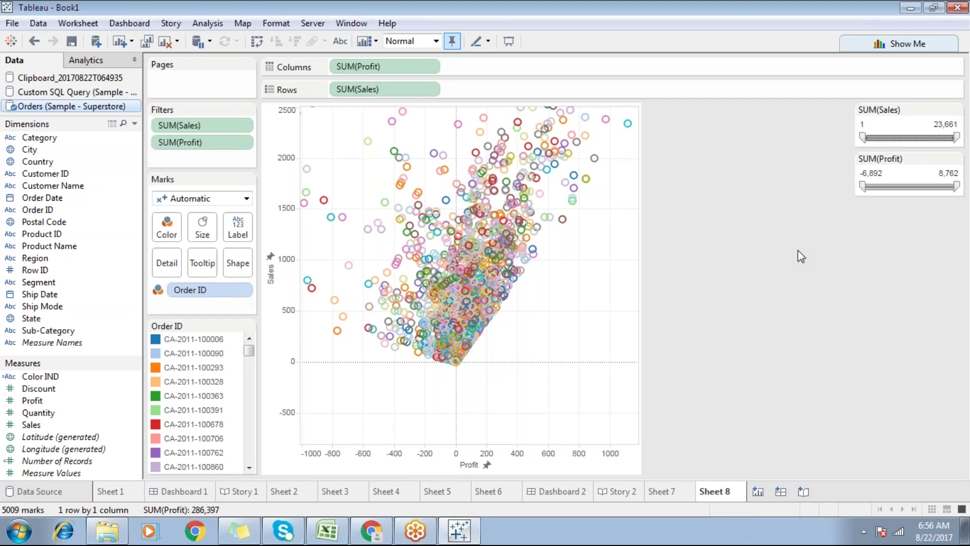
Step: On a new worksheet, create a calculated field named Year with the formula YEAR([Order Date])
click(758, 491)
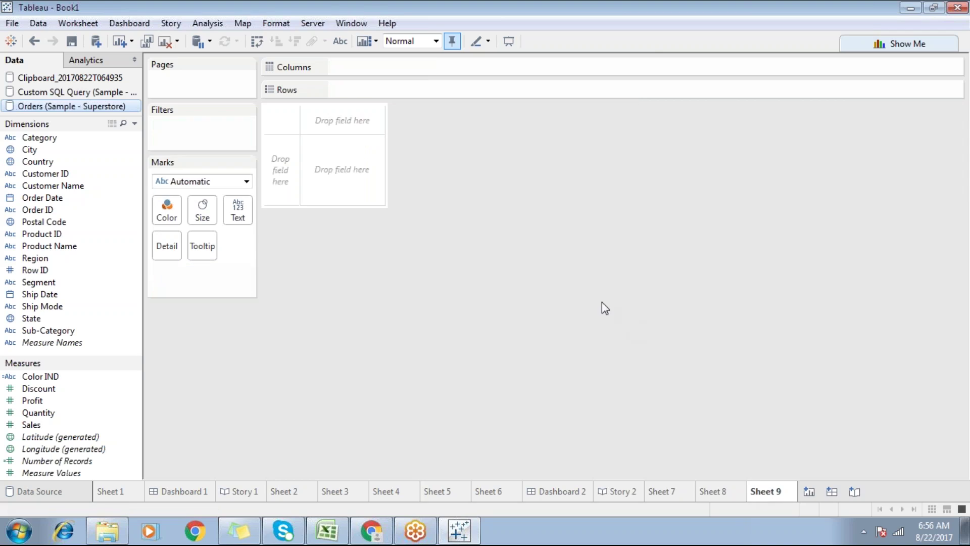
click(213, 23)
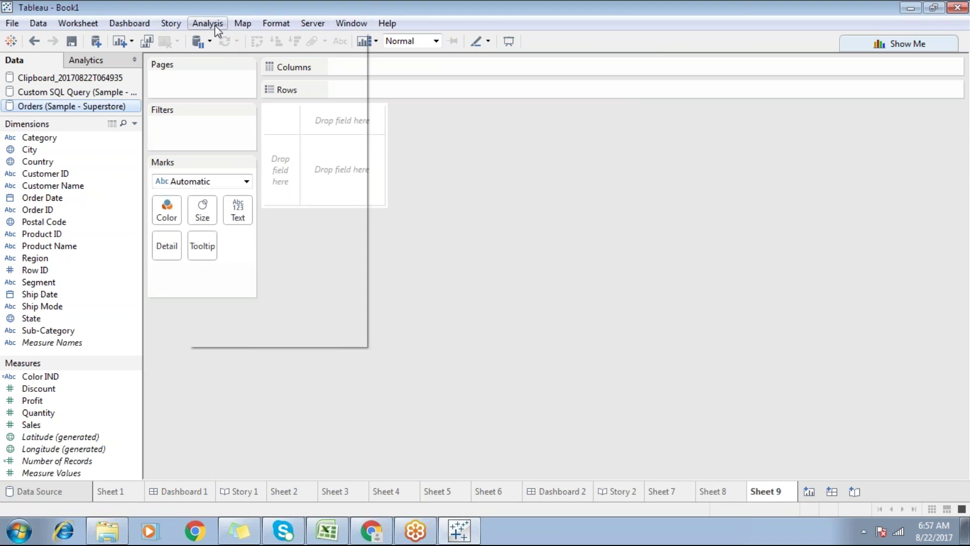
click(261, 285)
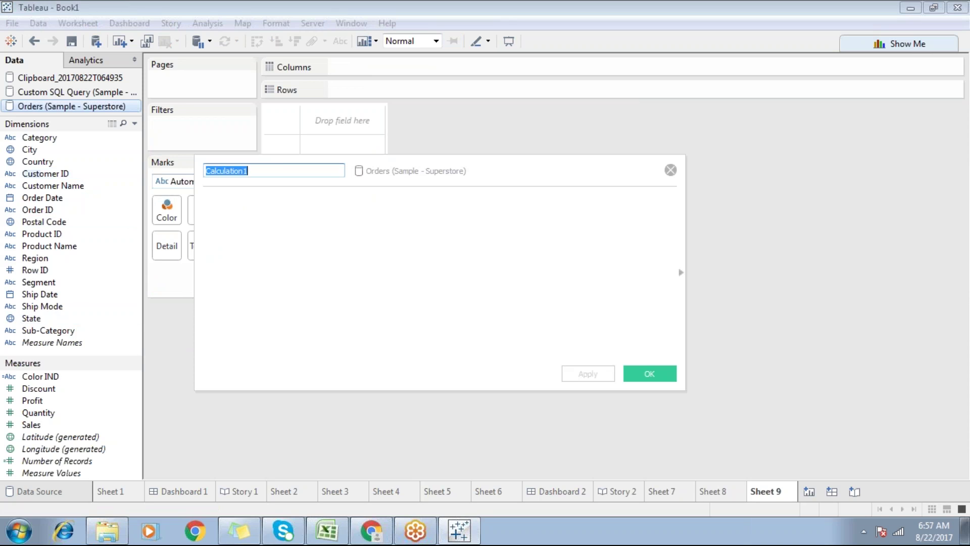
click(298, 209)
text(ye)
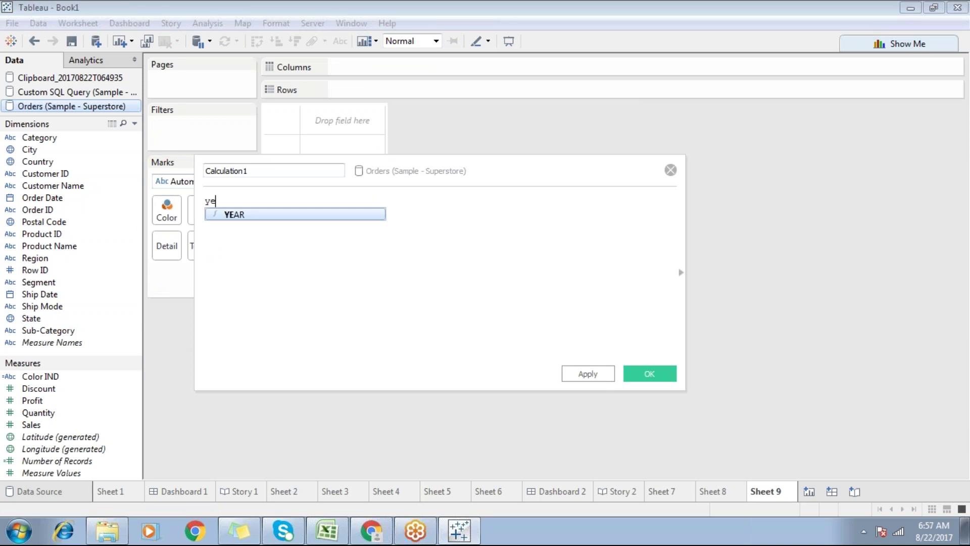
key(Return)
text(ord)
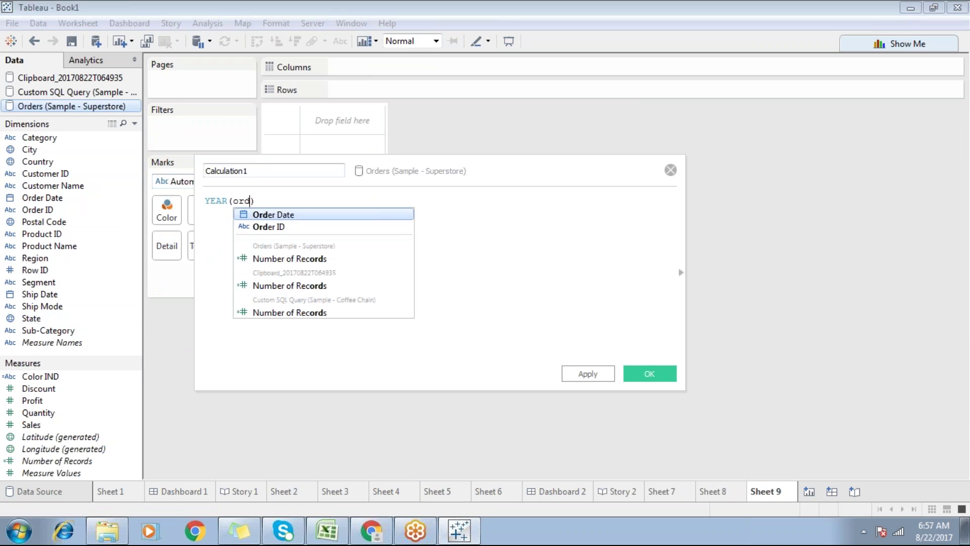
key(Return)
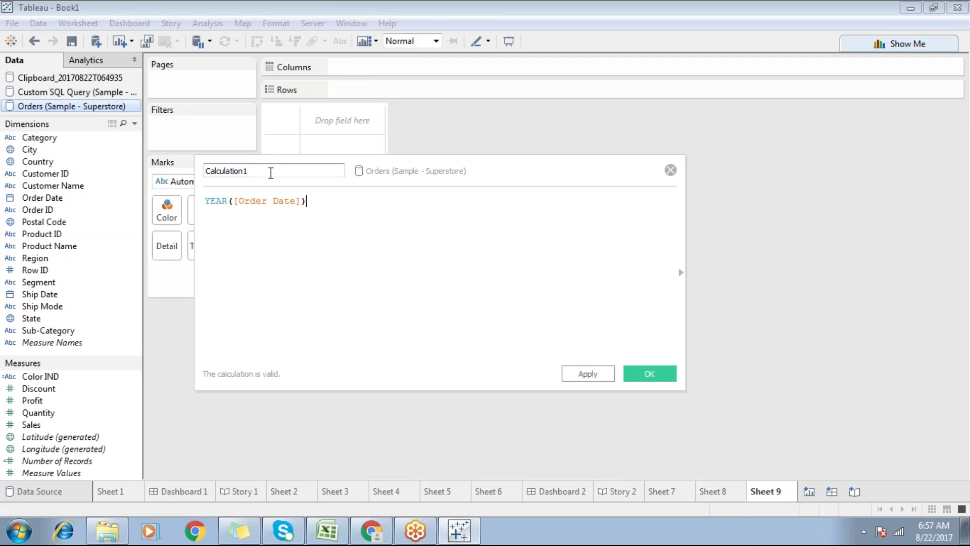
double_click(265, 170)
text(Y)
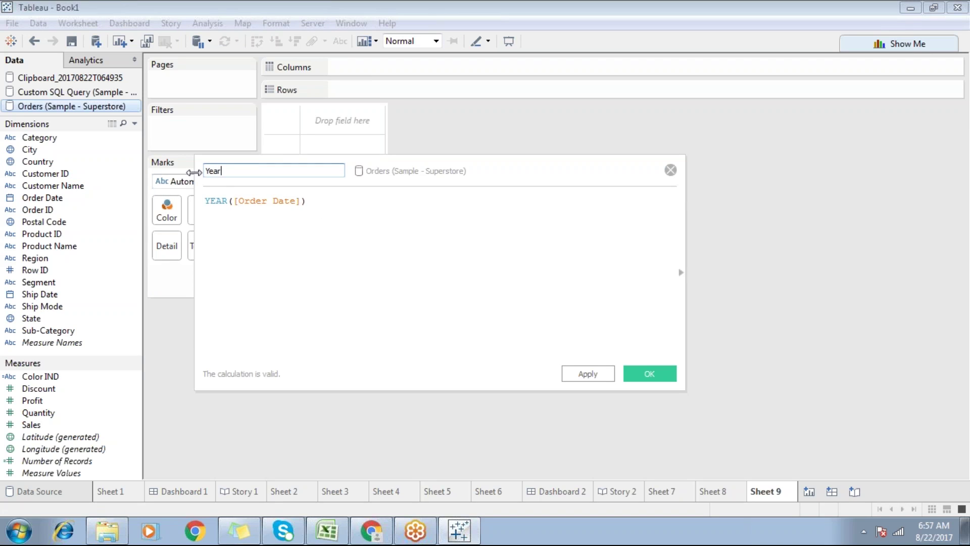
text(ear)
click(644, 373)
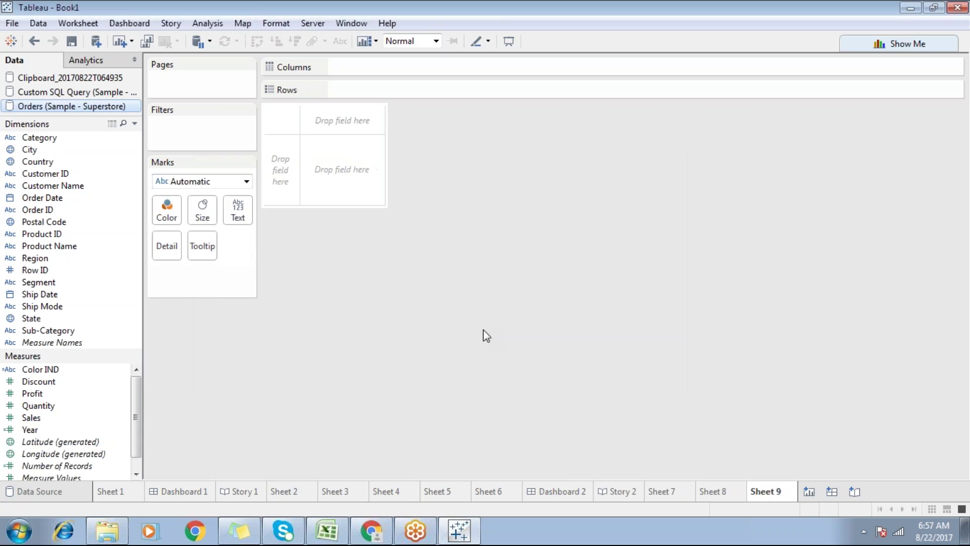
Step: Convert the Year field from a measure to a dimension and build a text table of Sales by Year
click(51, 429)
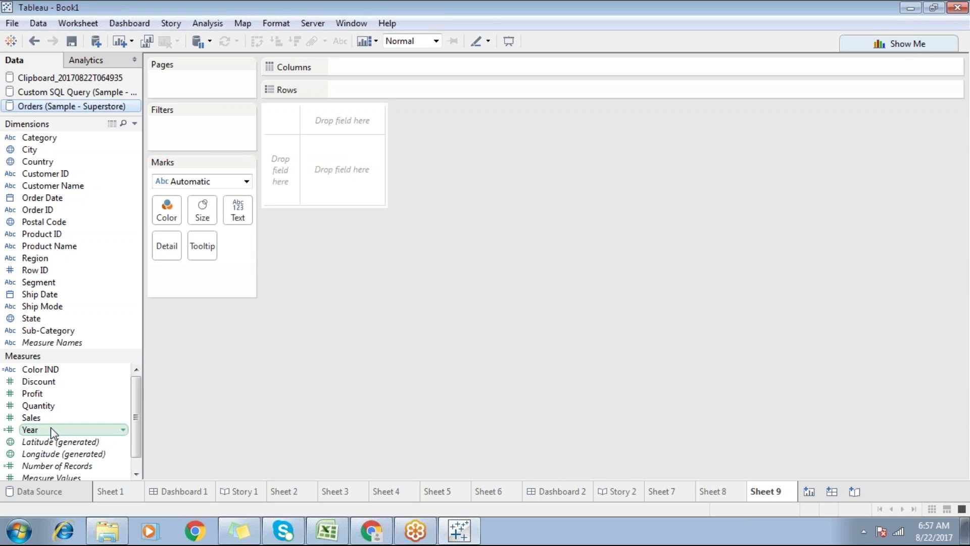
key(Up)
key(Up)
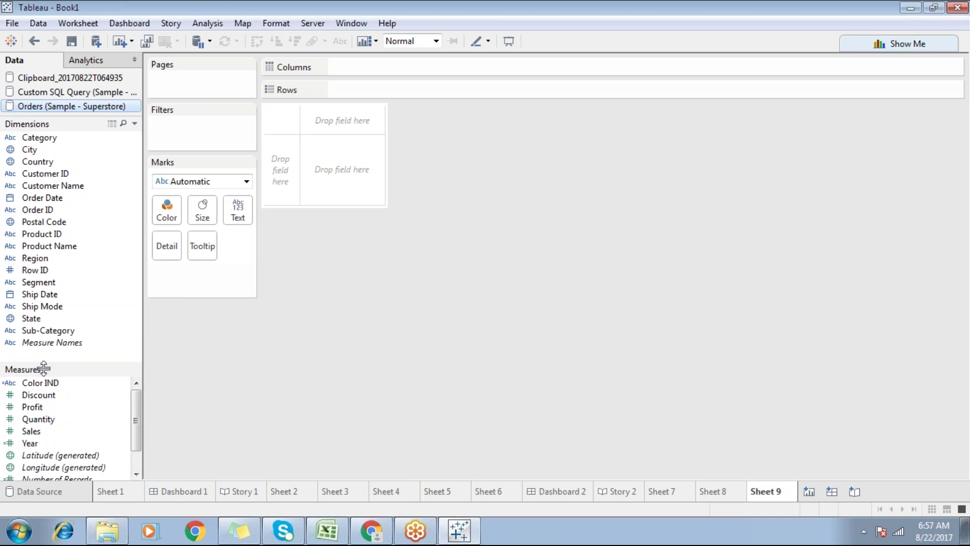
click(43, 443)
drag(44, 443, 44, 348)
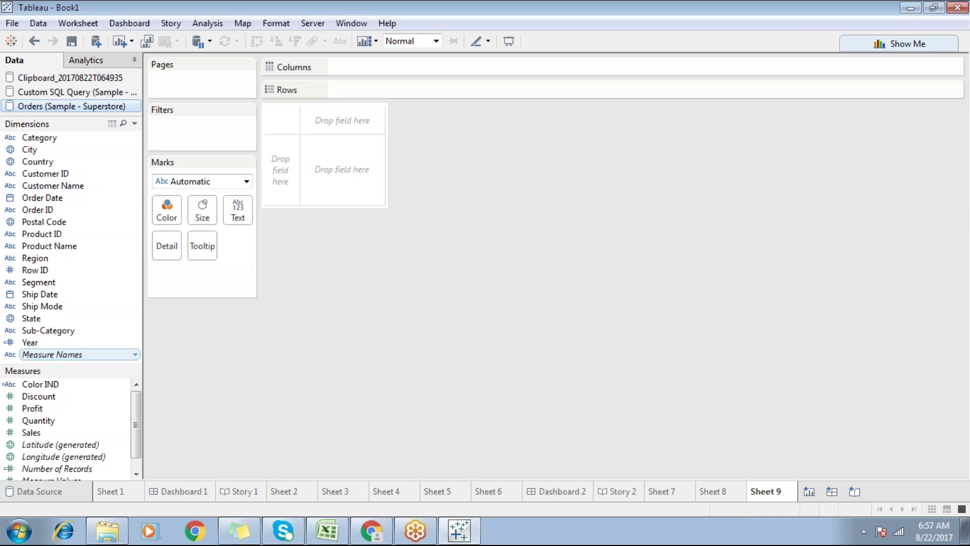
double_click(37, 343)
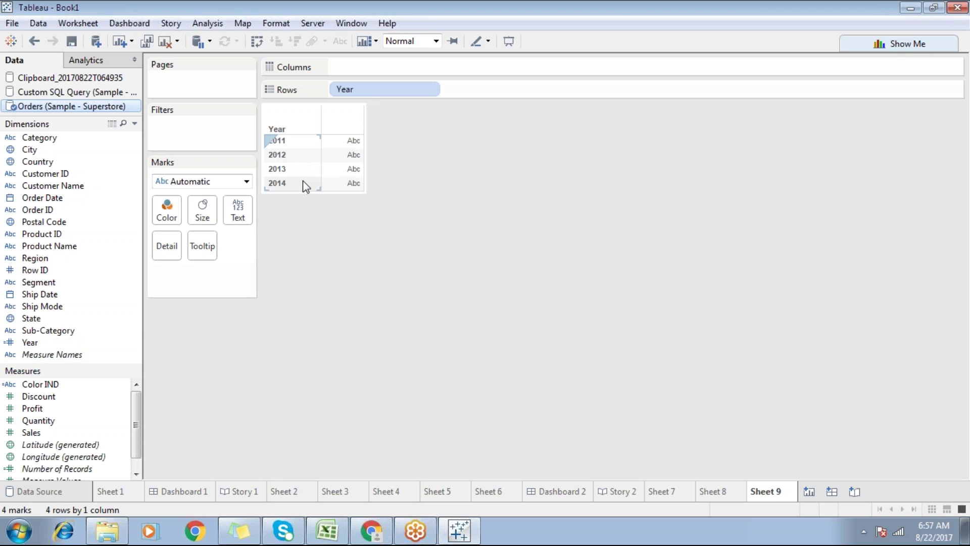
double_click(71, 433)
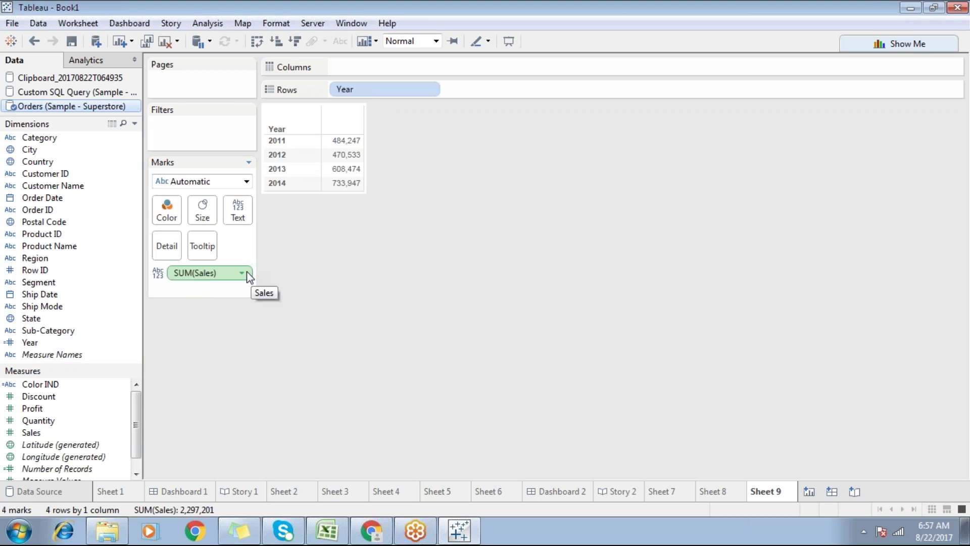
Step: Replace Year on the rows with Order Date, shown at the discrete year level
drag(373, 93, 15, 284)
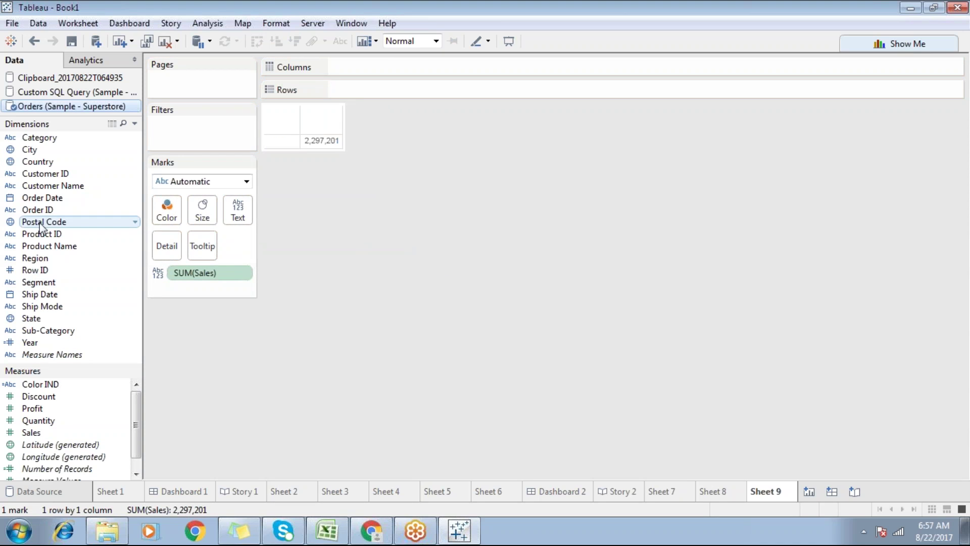
drag(41, 199, 353, 85)
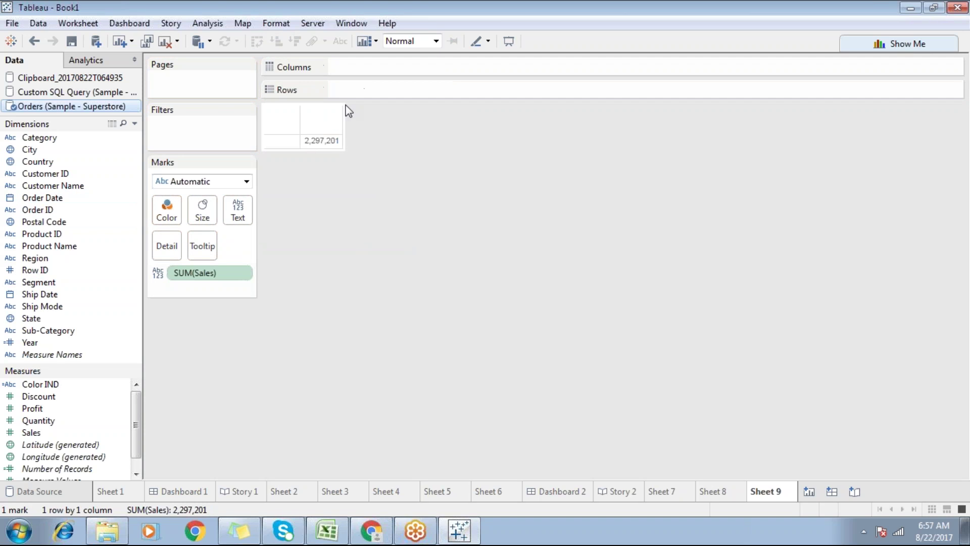
double_click(353, 86)
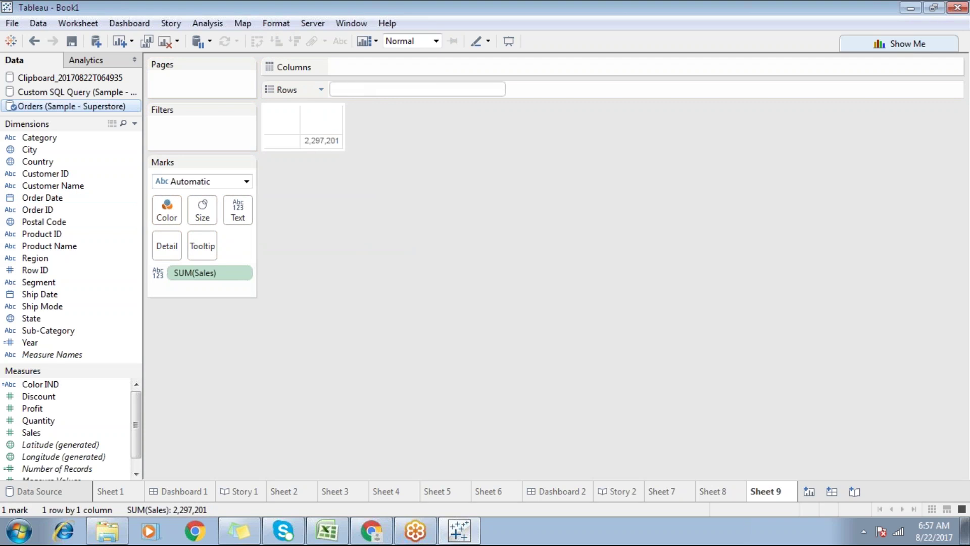
text(order)
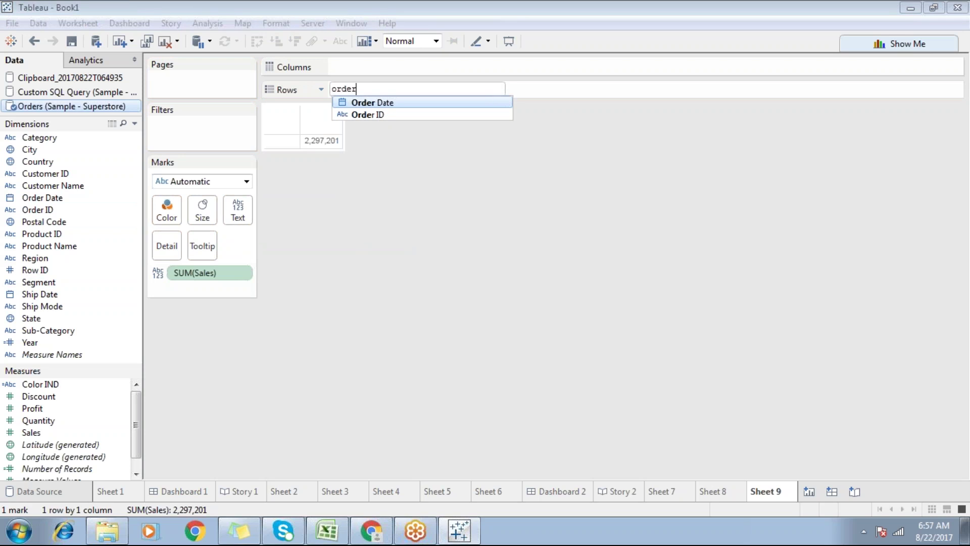
key(Return)
key(Return)
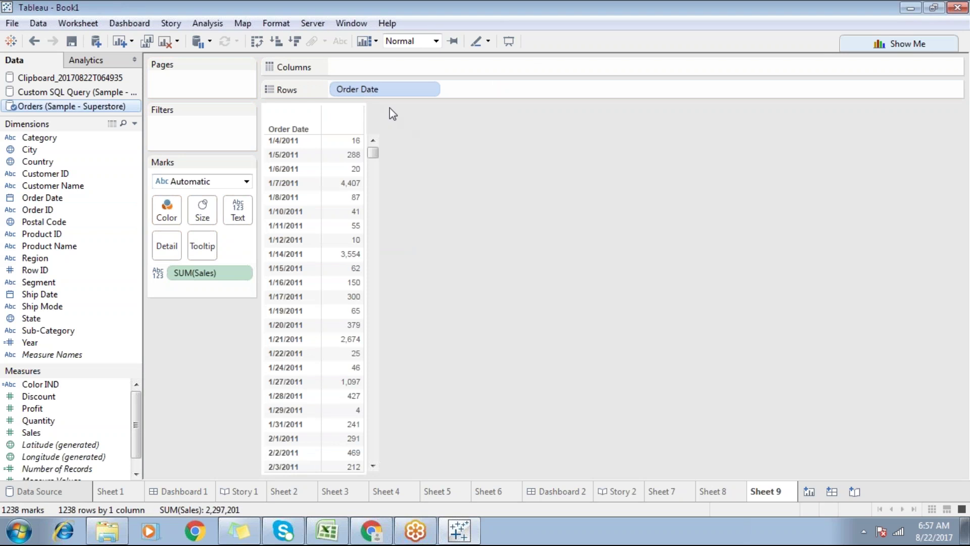
click(430, 89)
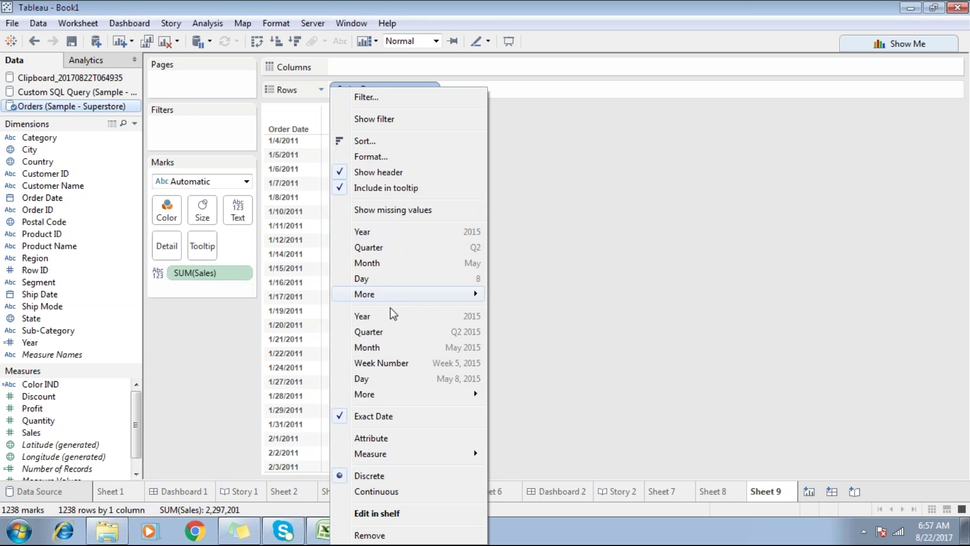
click(382, 235)
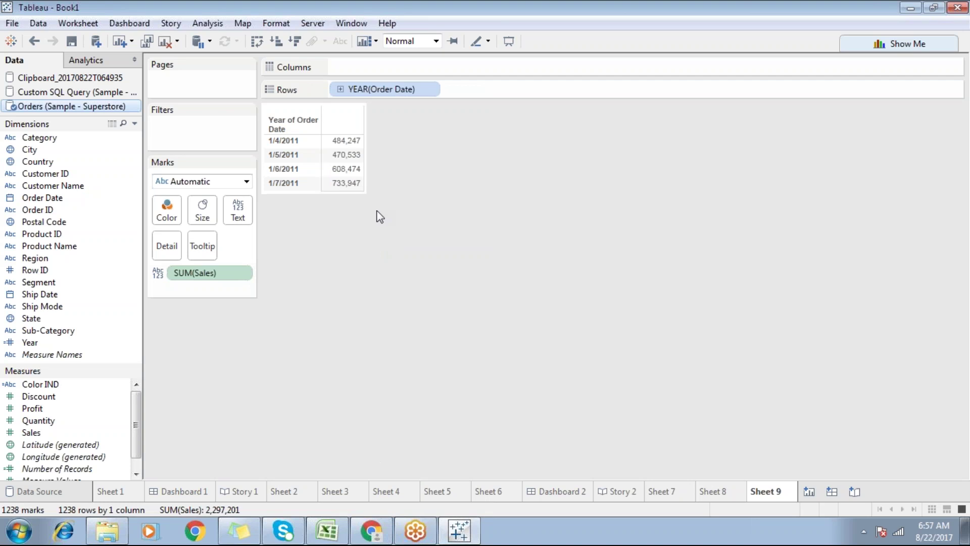
Step: Drill the Order Date rows down through quarter and month to day, and collapse the day level again
click(340, 90)
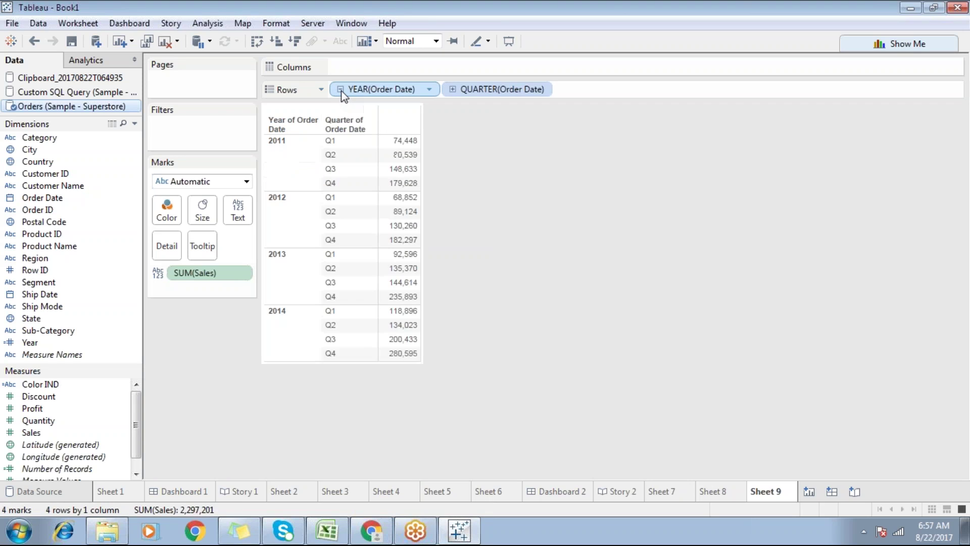
click(453, 89)
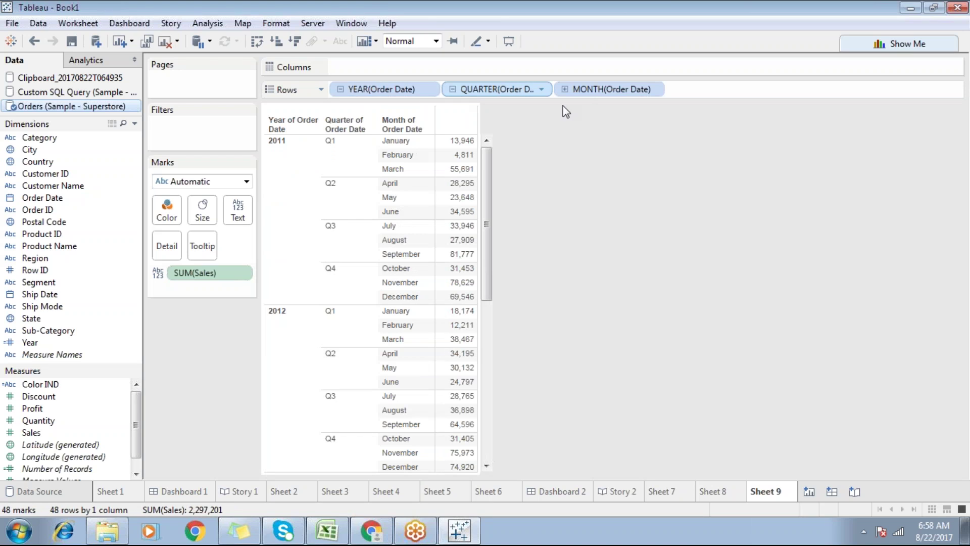
click(565, 89)
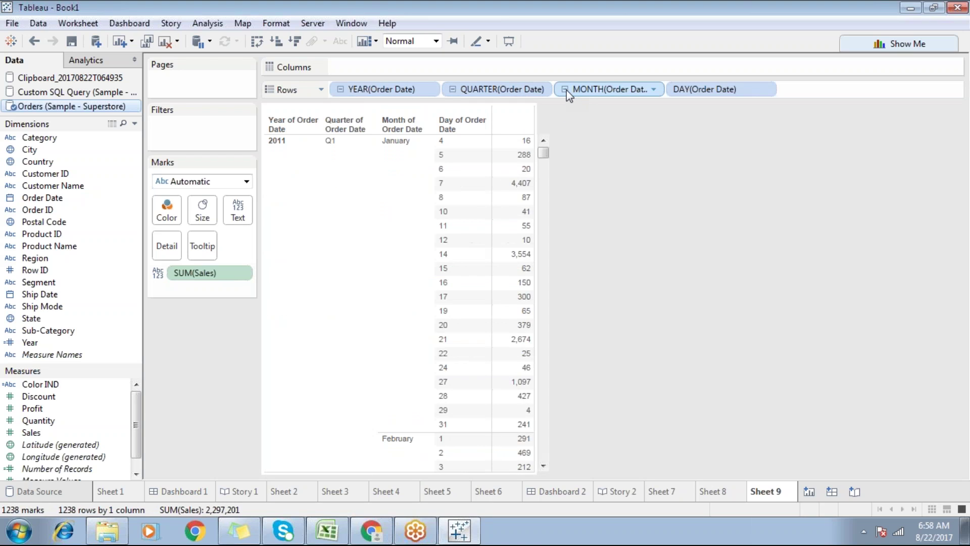
click(565, 90)
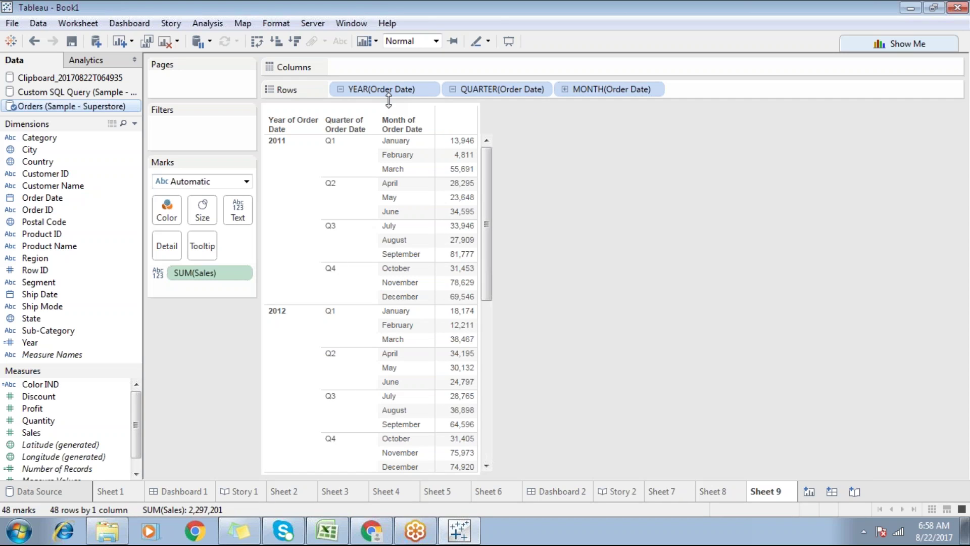
drag(488, 224, 486, 197)
Step: On another new worksheet, list Region on the rows and set the mark type to Shape
click(809, 491)
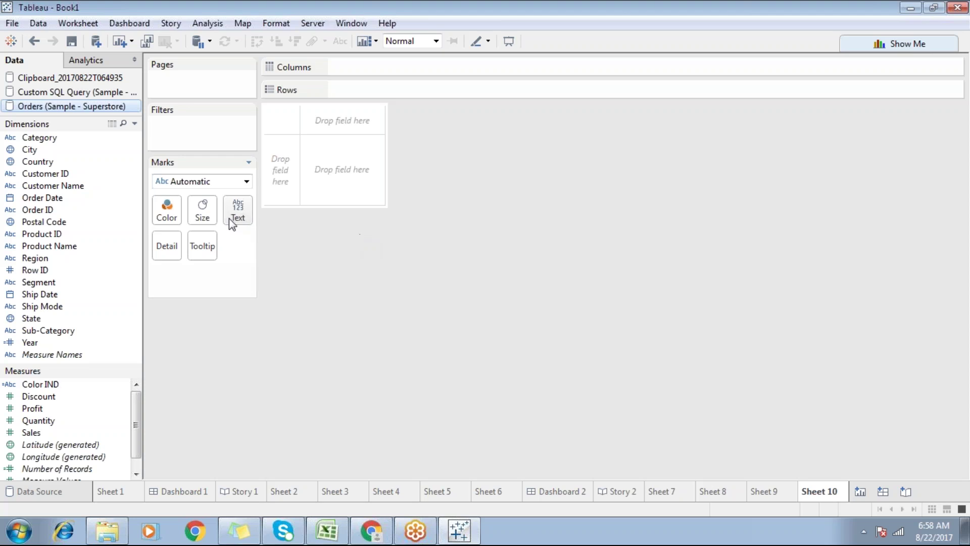
click(171, 216)
click(939, 46)
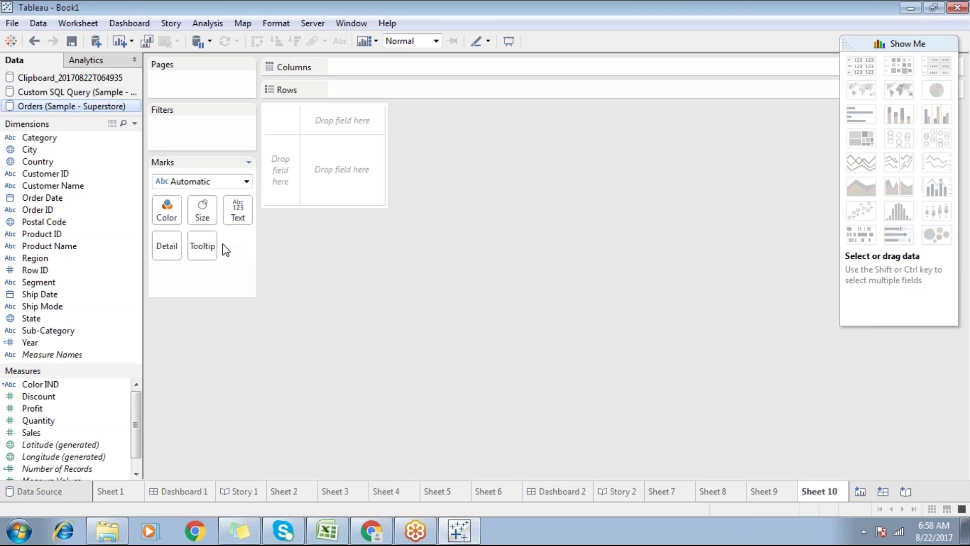
click(71, 331)
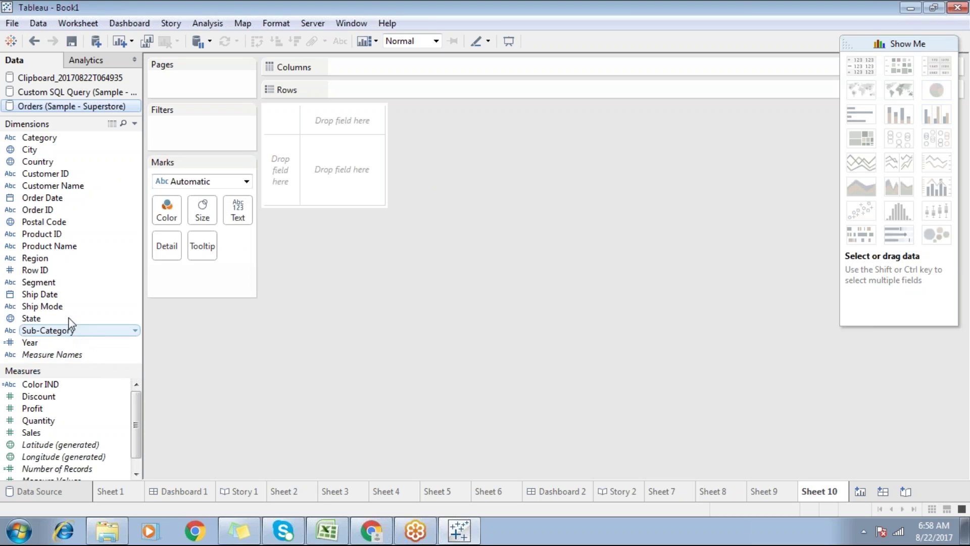
double_click(51, 259)
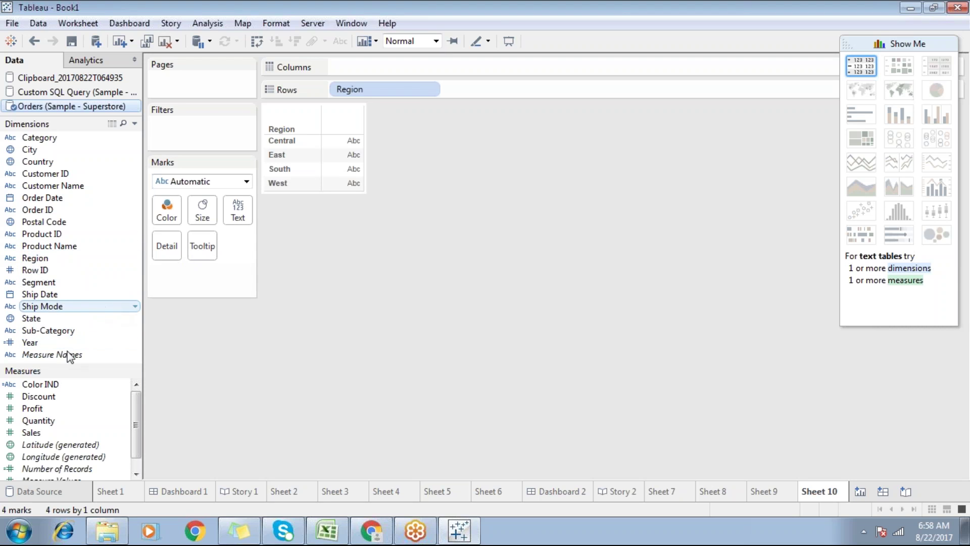
click(213, 187)
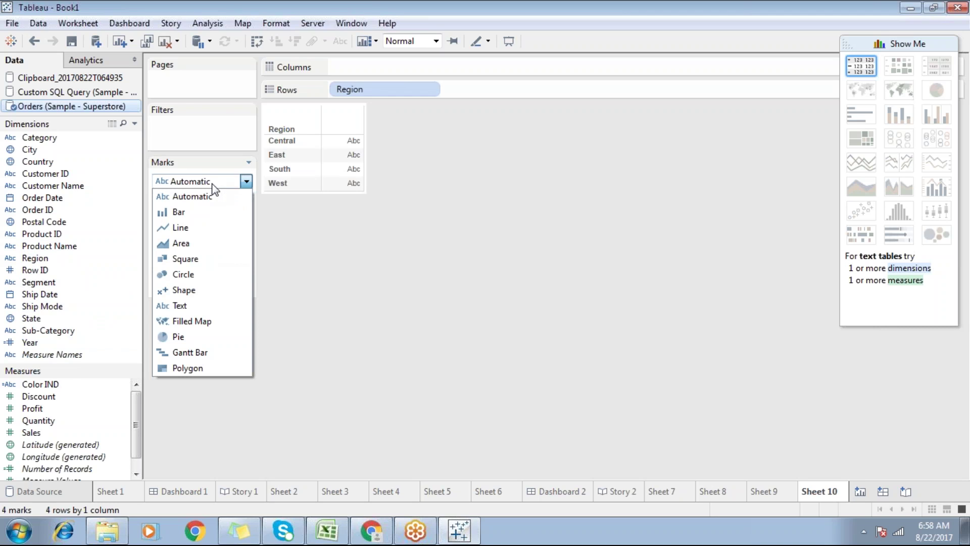
click(197, 290)
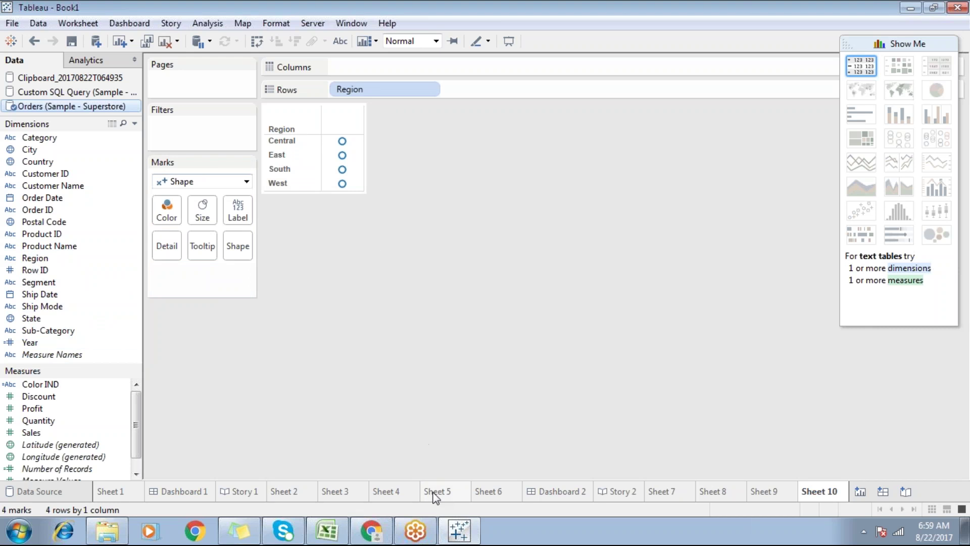
Step: Switch to the Excel workbook and enter the headings Country in J20 and Flag in K20 on Sheet2
click(327, 531)
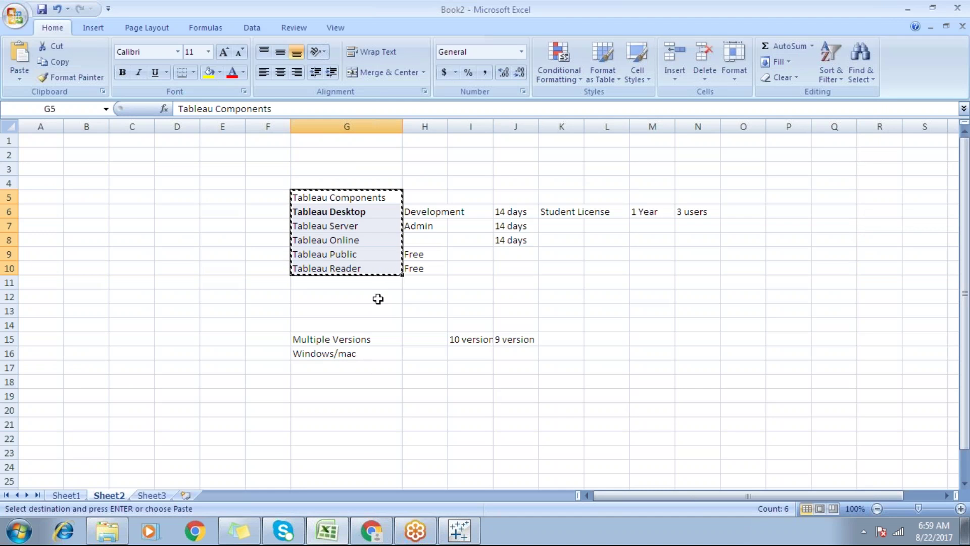
click(378, 298)
key(Escape)
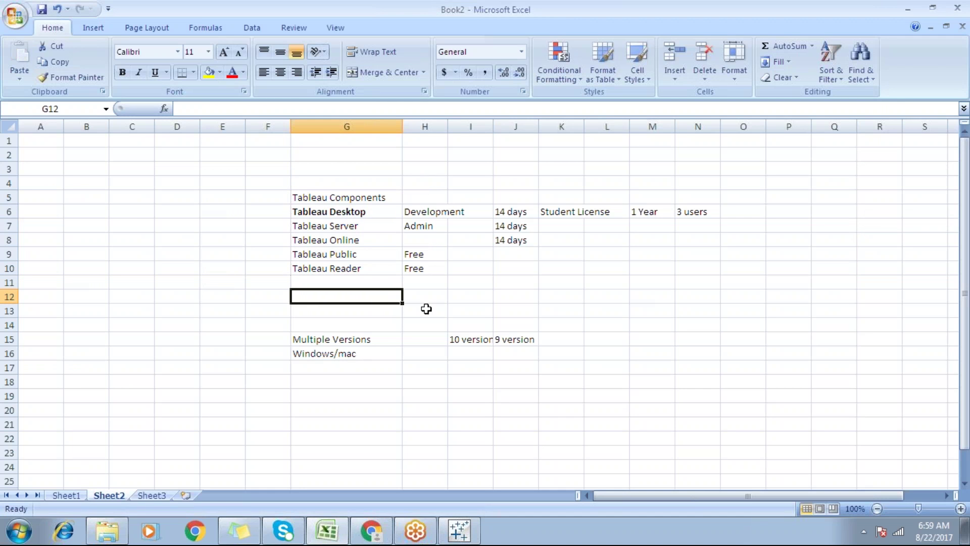
click(496, 407)
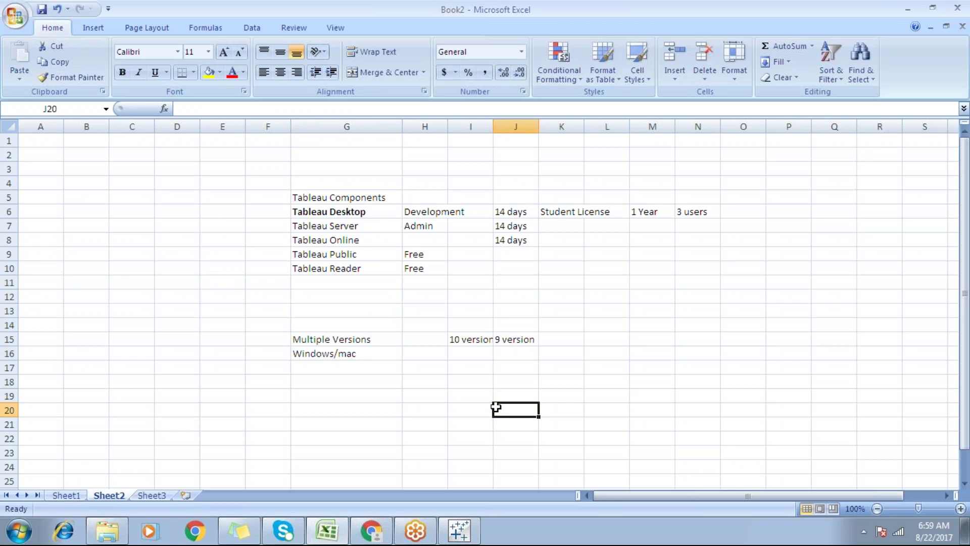
text(EmP)
key(BackSpace)
key(BackSpace)
key(BackSpace)
text(Country)
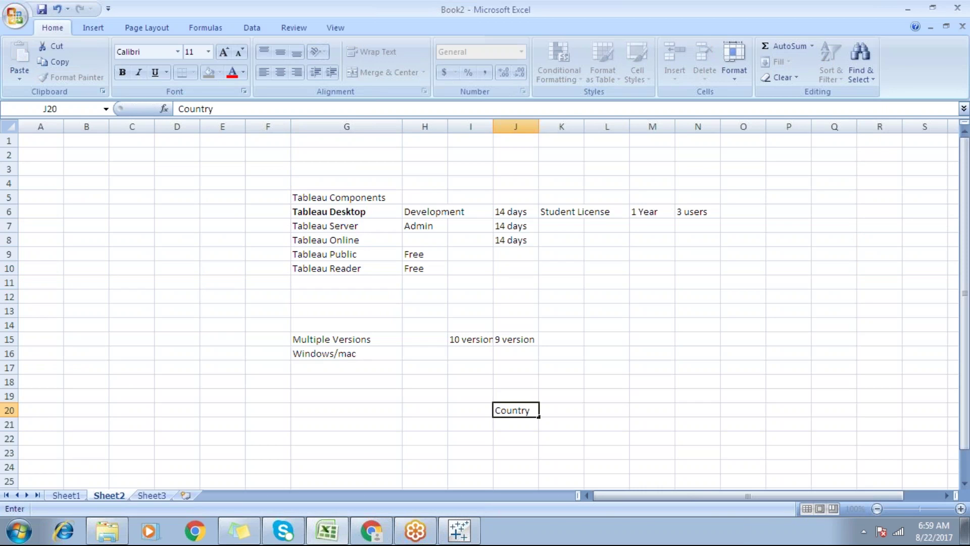
key(Tab)
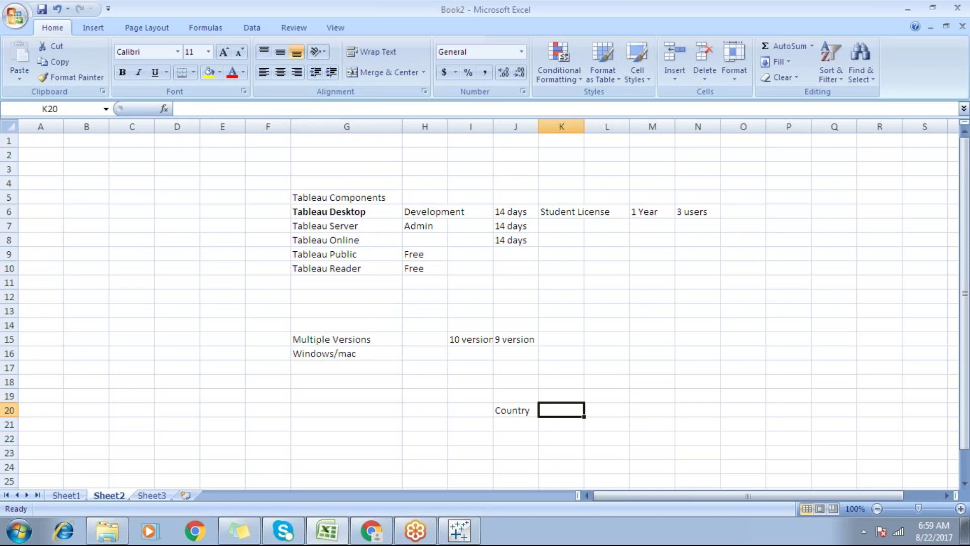
text(Flag)
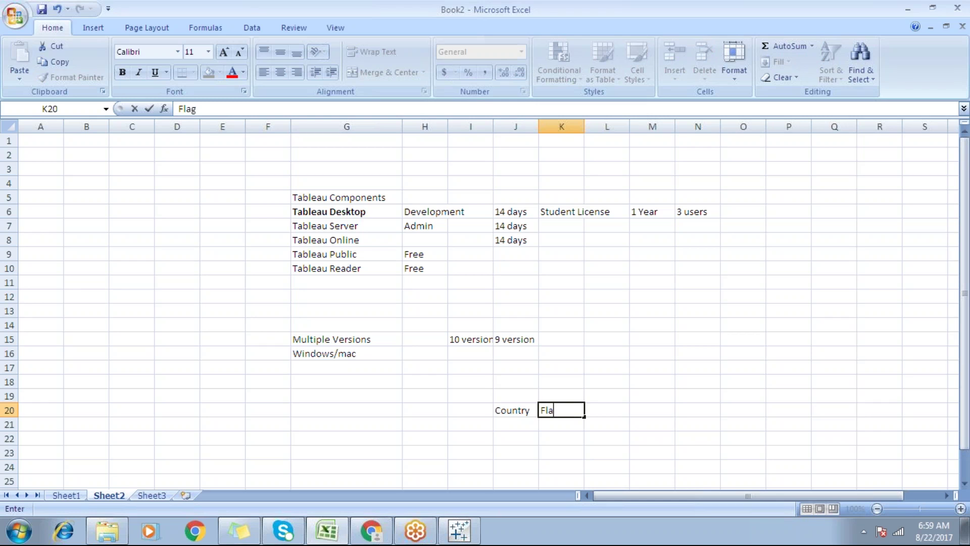
key(Return)
drag(505, 410, 556, 411)
click(459, 531)
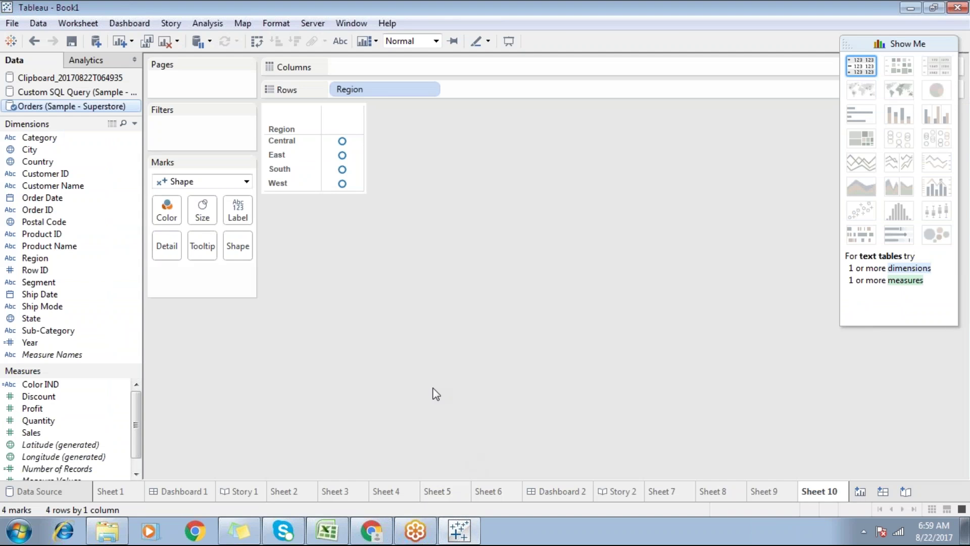
click(439, 523)
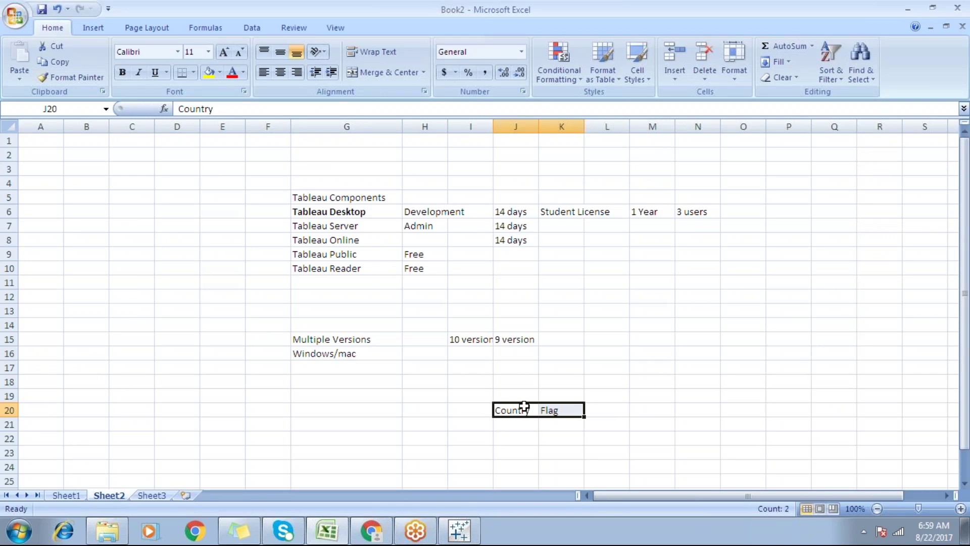
click(561, 409)
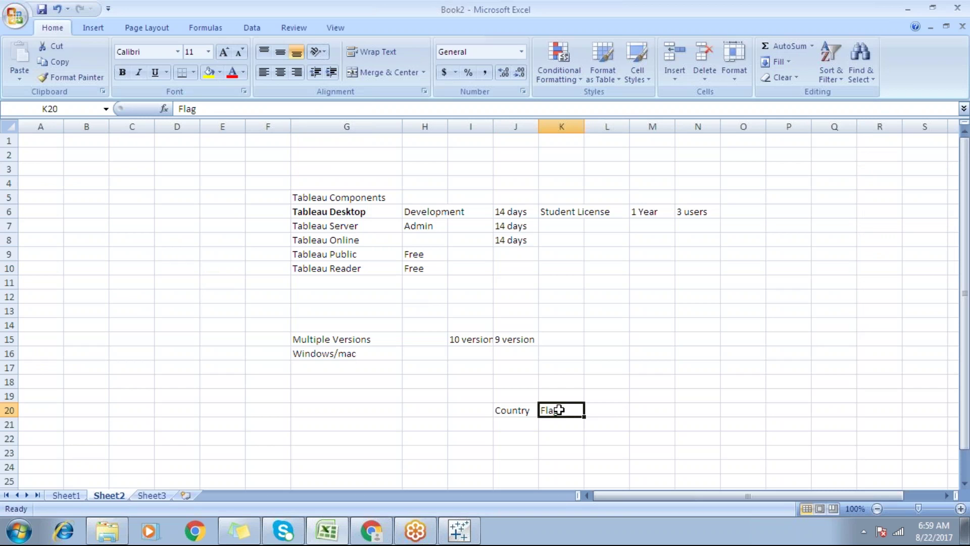
Step: Switch back to Tableau, encode Region as the mark shape, and assign the New folder image palette to the four regions
click(459, 530)
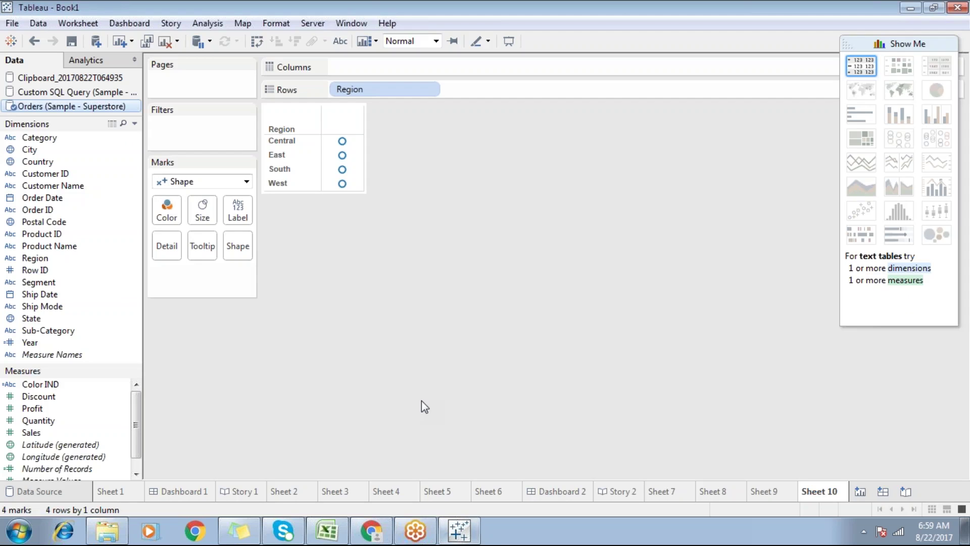
mouse_move(340, 196)
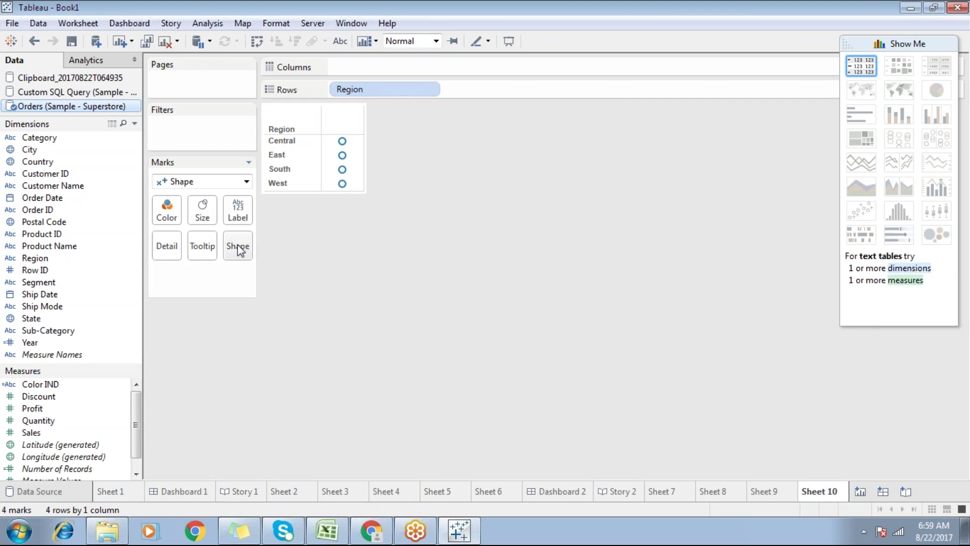
drag(52, 259, 238, 246)
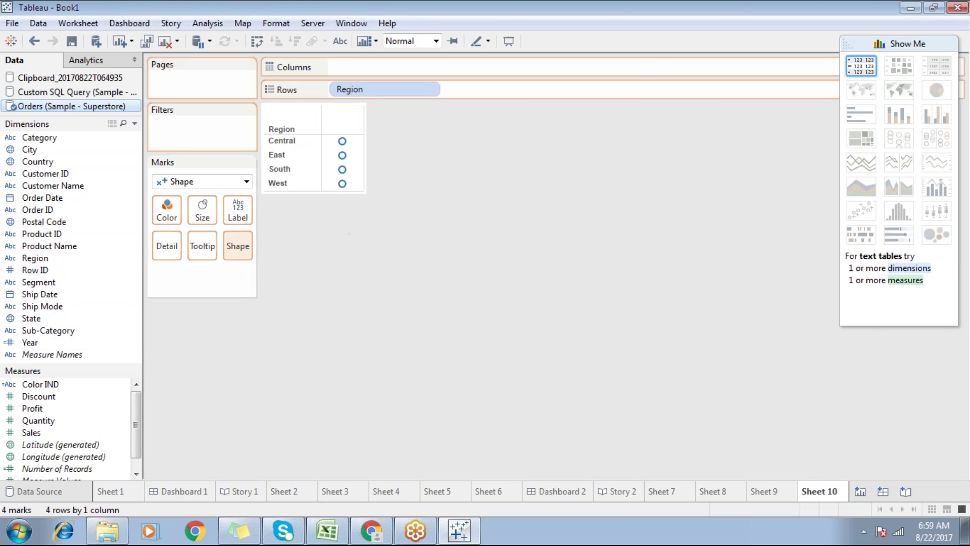
click(237, 247)
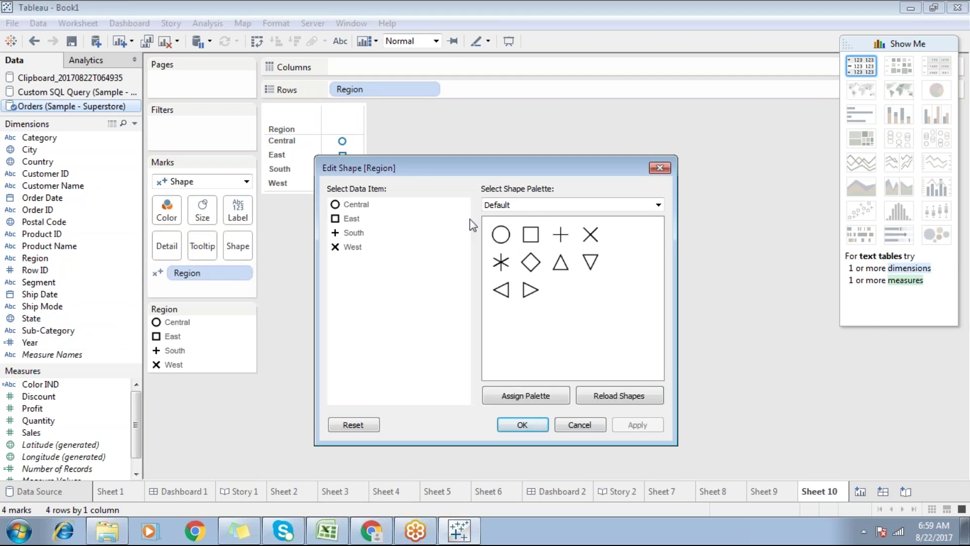
click(537, 206)
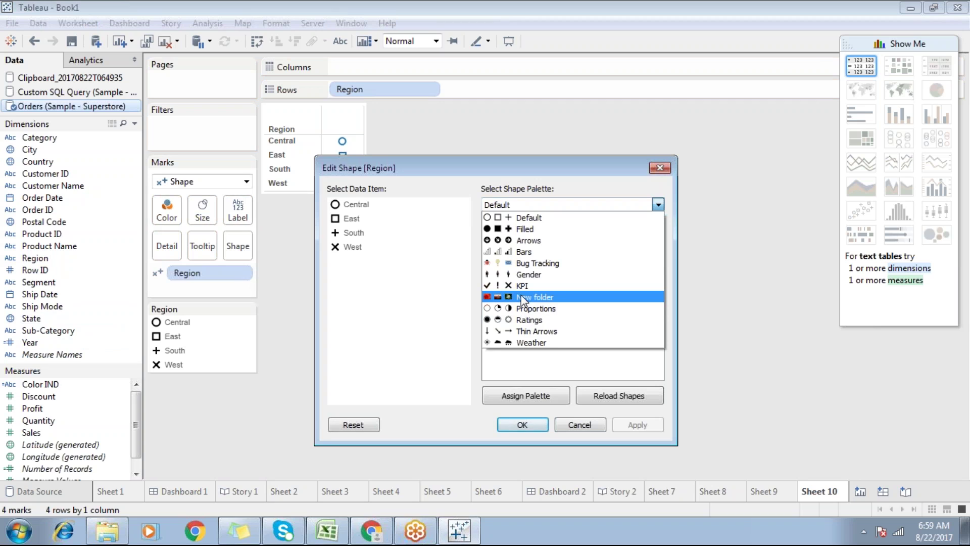
click(556, 302)
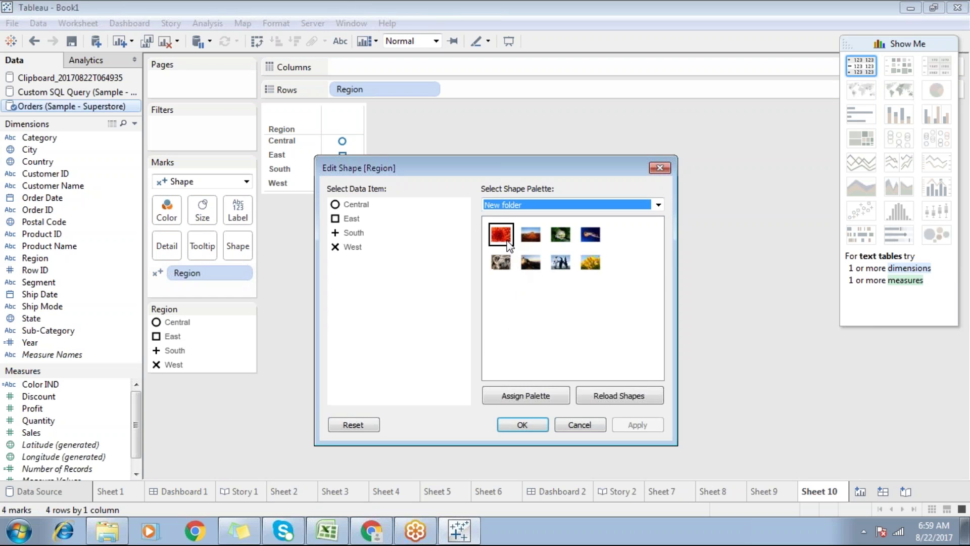
click(526, 397)
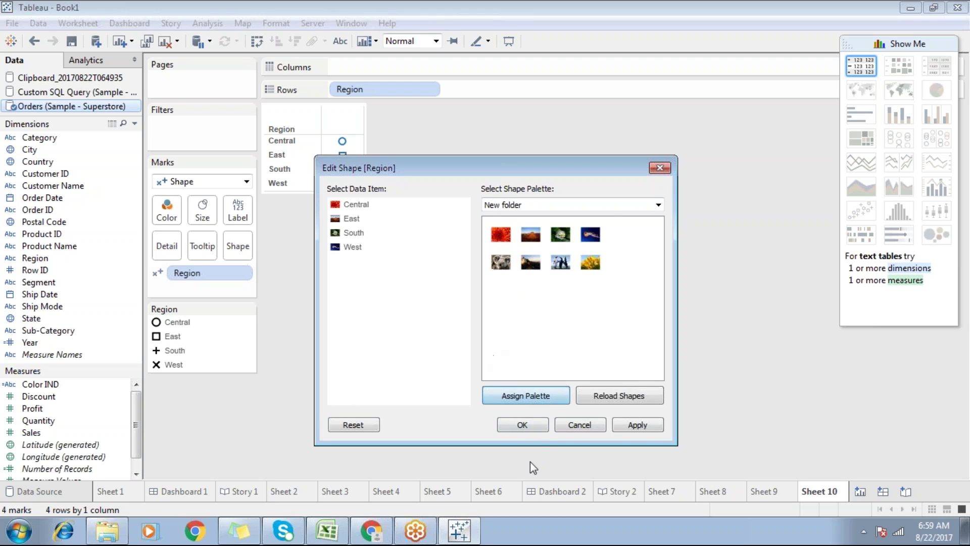
click(523, 426)
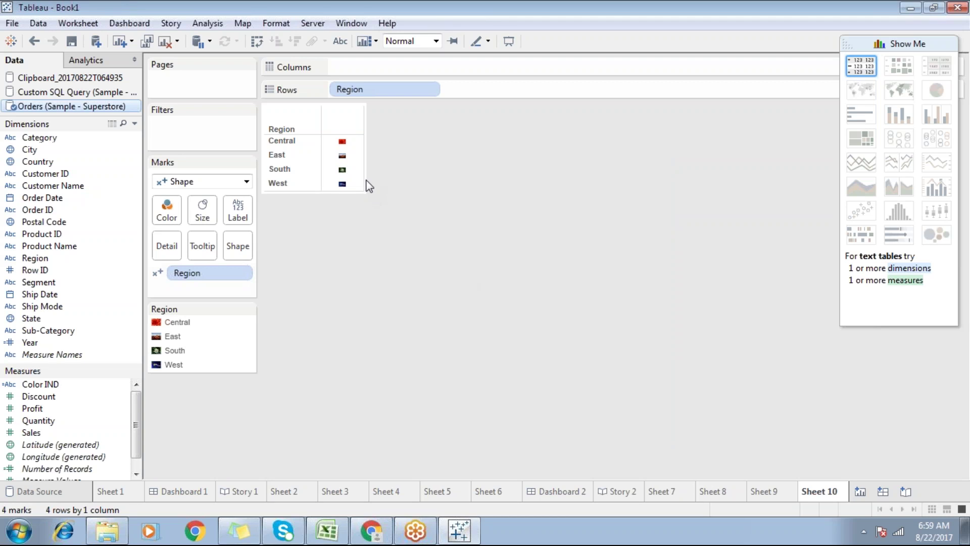
Step: Enlarge the column width and row heights of the region image table and hide the Region row headers
drag(364, 174, 465, 178)
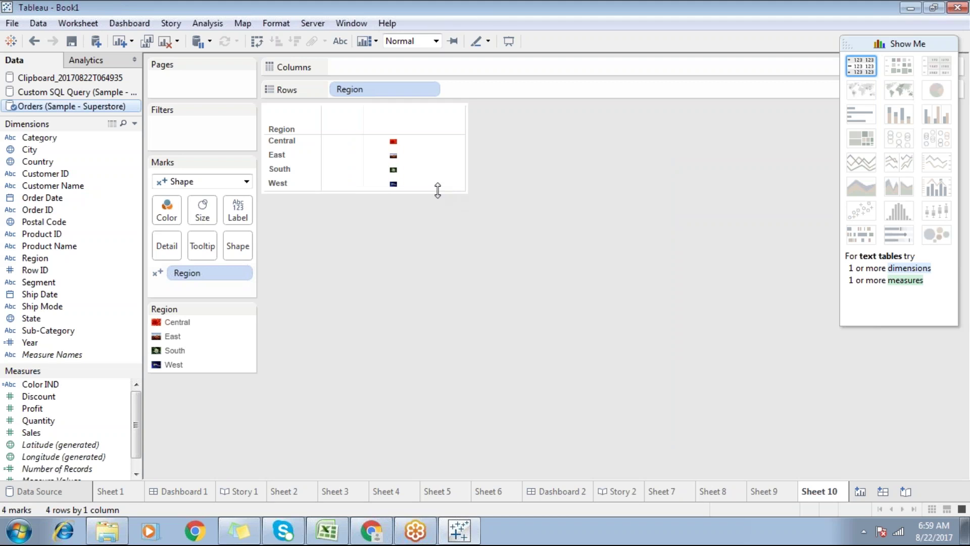
drag(472, 414, 473, 405)
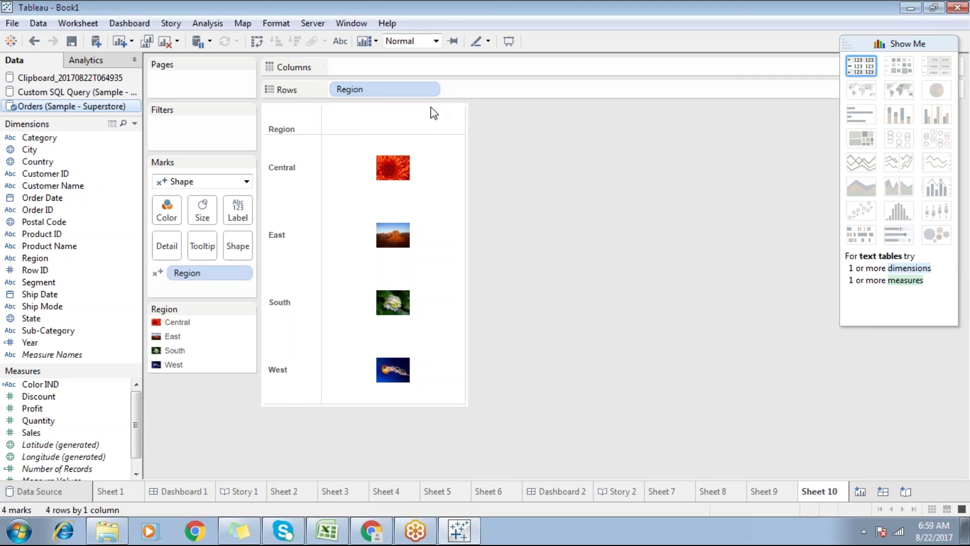
click(429, 90)
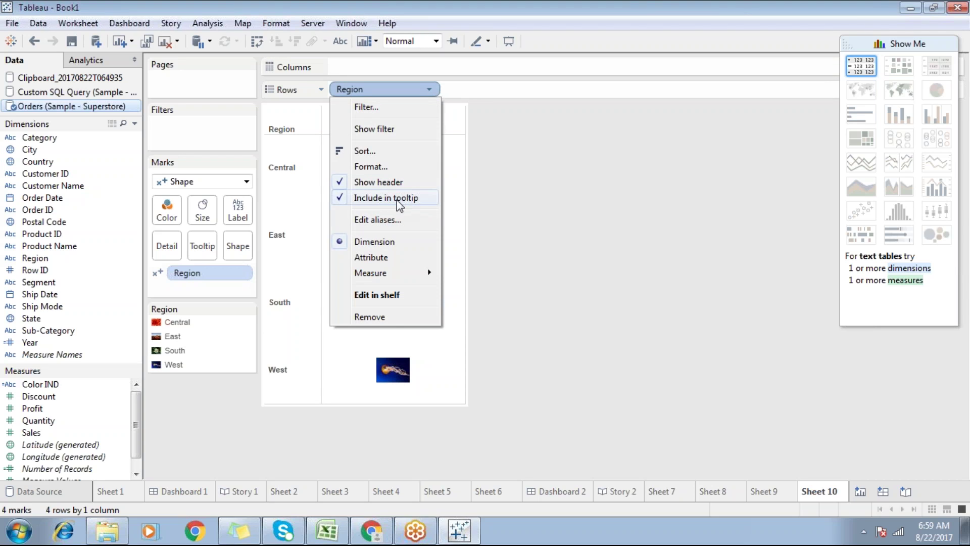
click(390, 183)
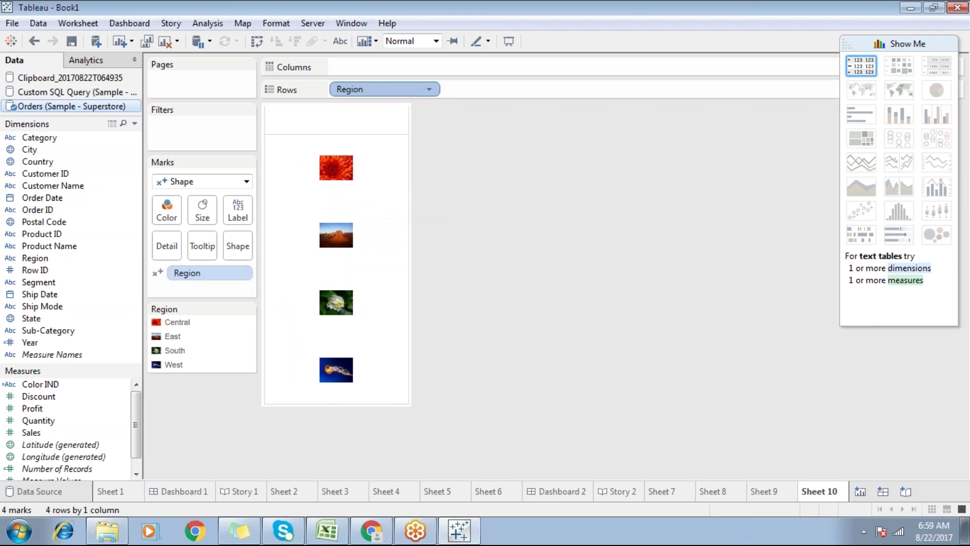
Step: Increase the mark size so the region images nearly fill their cells
click(204, 220)
drag(231, 244, 266, 248)
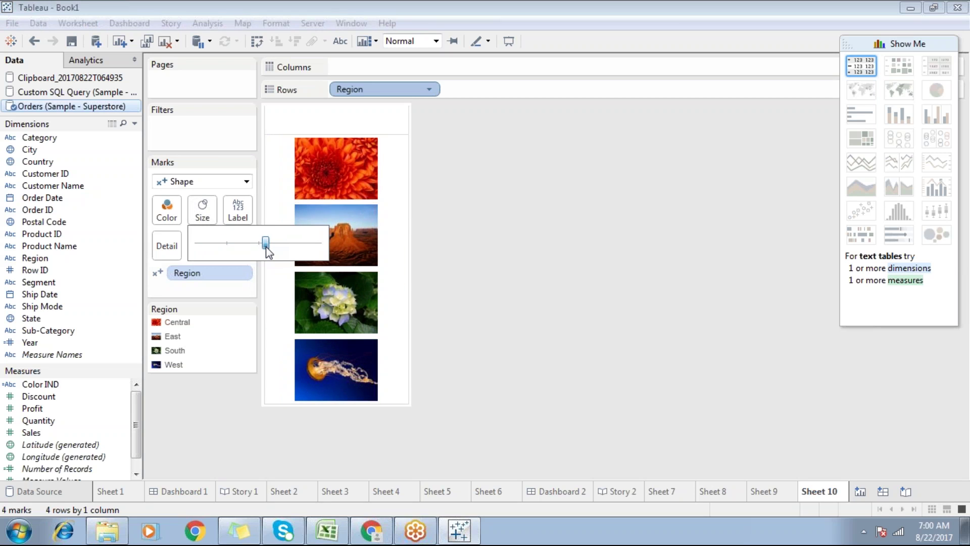
click(503, 180)
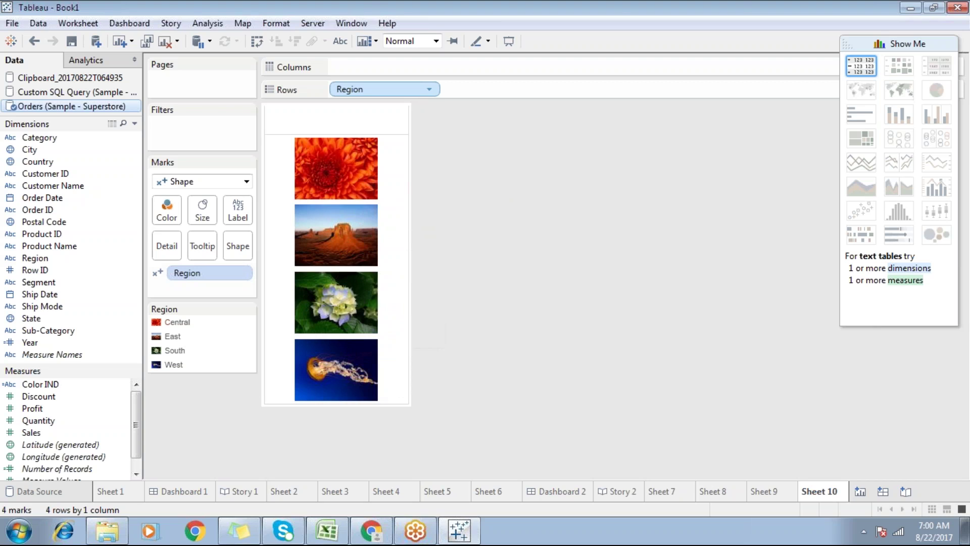
click(332, 169)
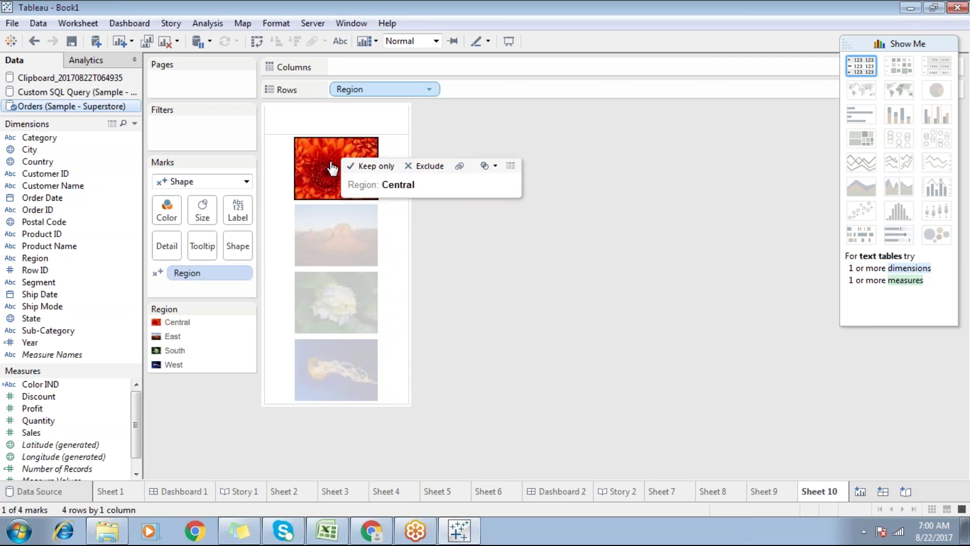
click(339, 167)
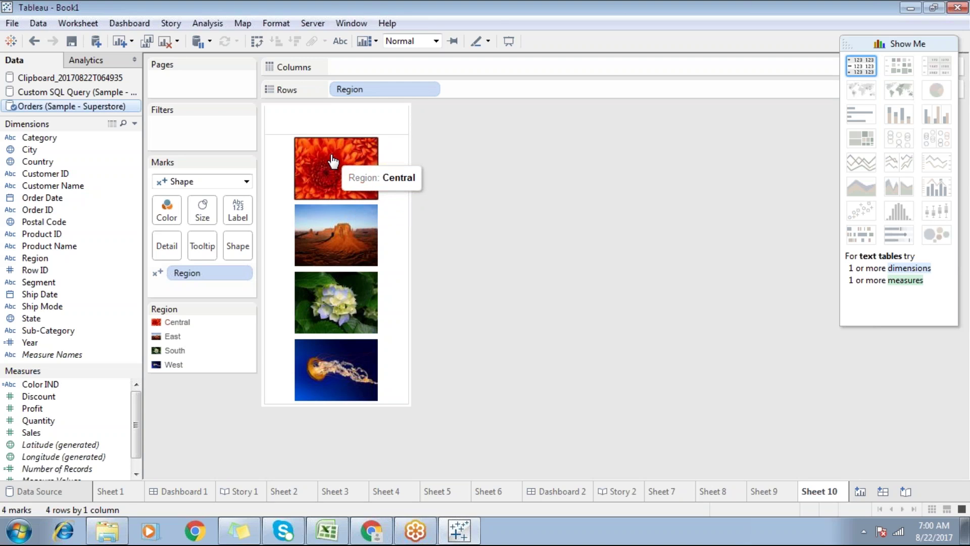
Step: Add Sheet 10 to Dashboard 2 to the left of Sheet 3 and extend its height to about 321 pixels
click(557, 494)
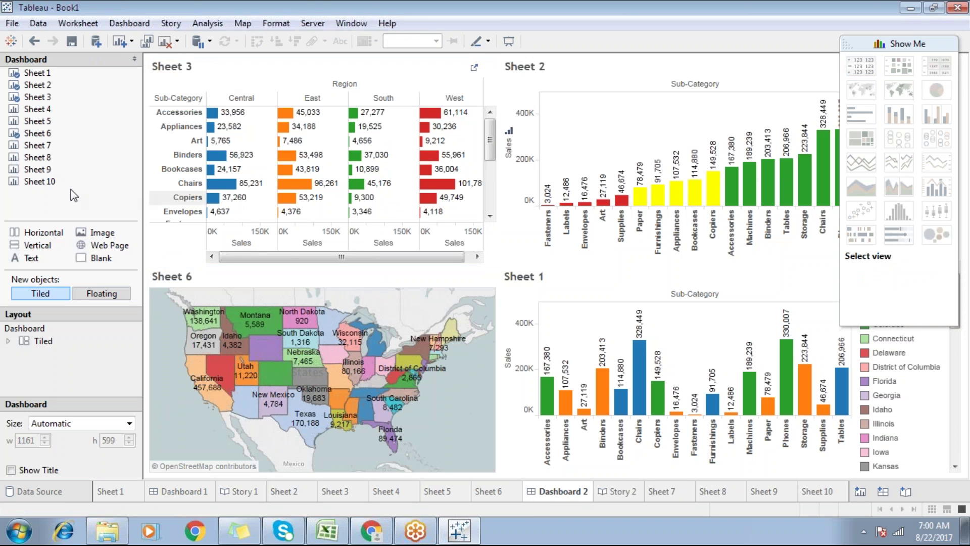
mouse_move(61, 185)
drag(61, 185, 172, 109)
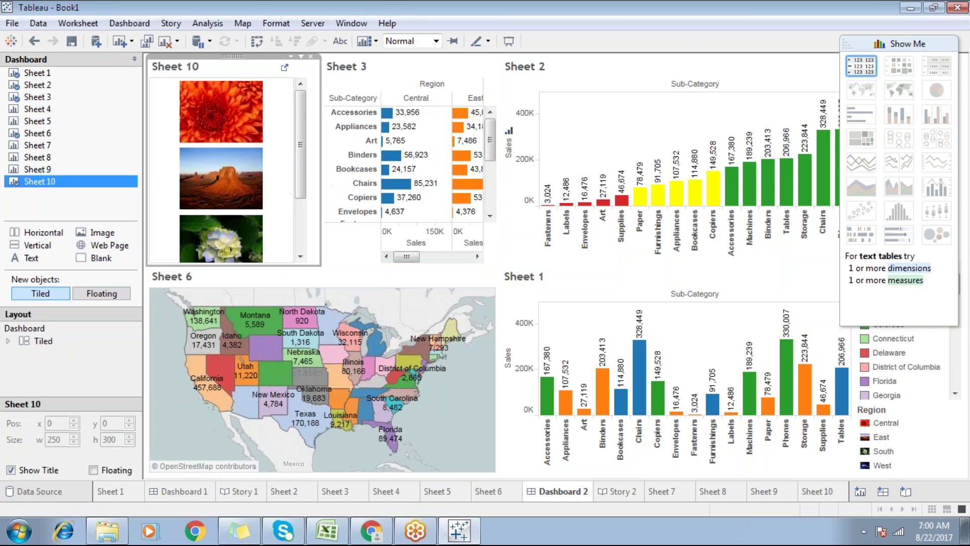
drag(292, 260, 292, 276)
mouse_move(301, 180)
mouse_down()
mouse_move(301, 246)
mouse_move(299, 164)
mouse_up()
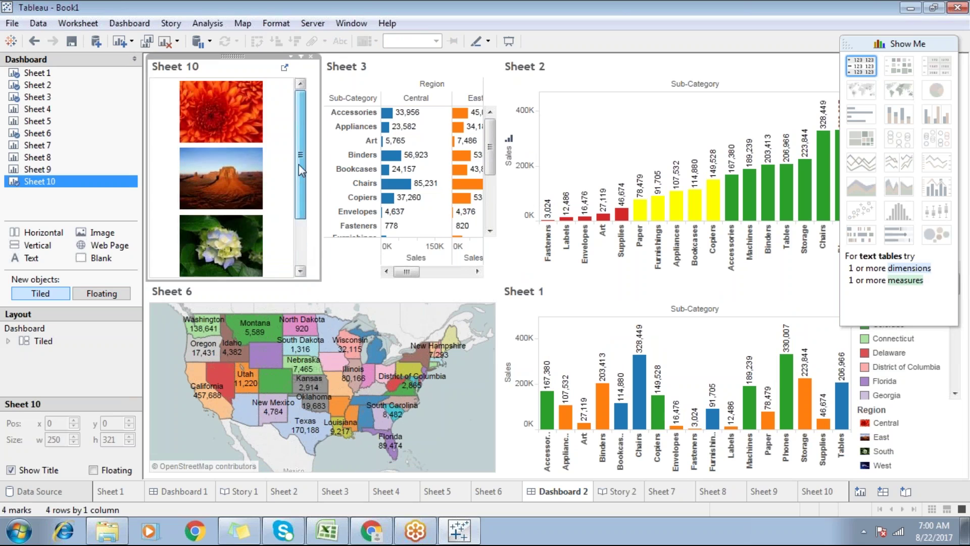
Step: Use Sheet 10 as a dashboard filter and filter the other views by the Central, East, West and South images in turn
click(301, 56)
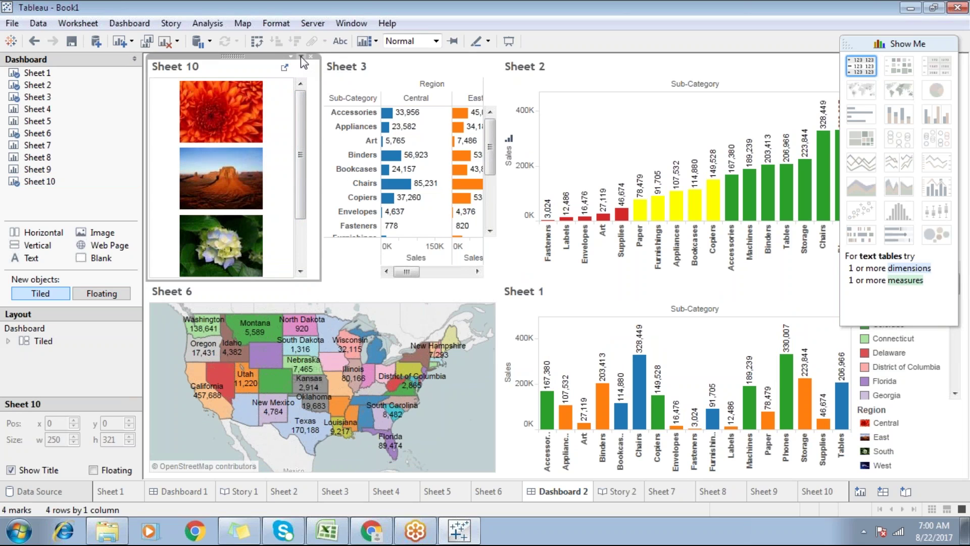
click(230, 110)
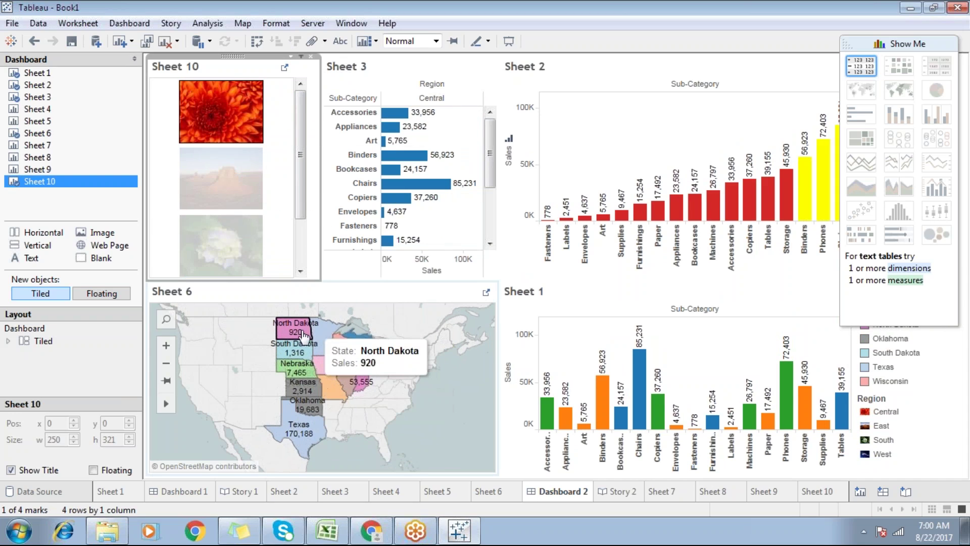
mouse_move(235, 195)
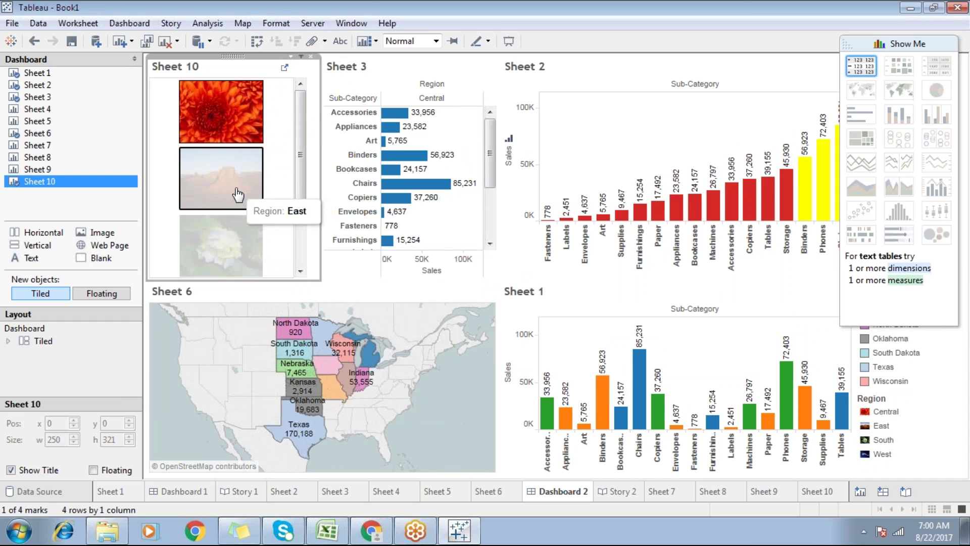
click(238, 195)
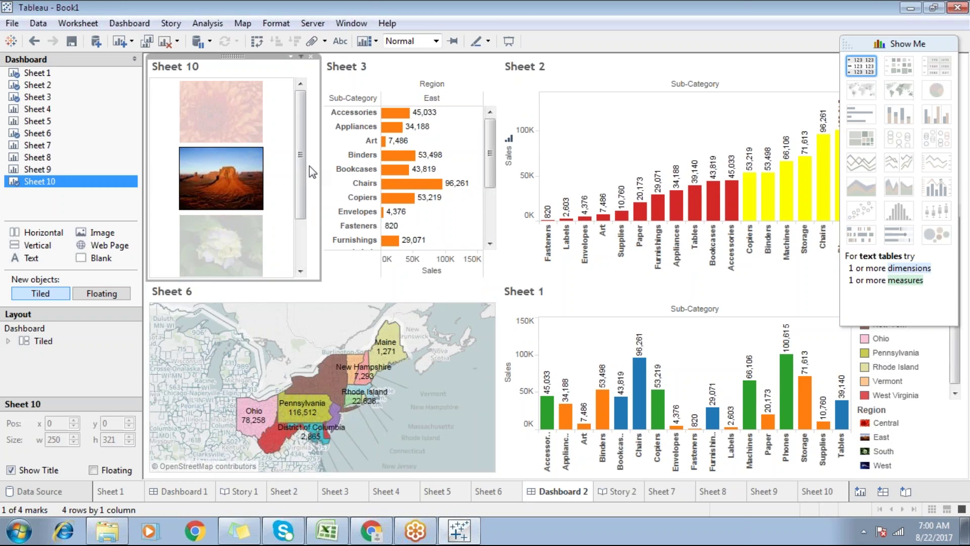
click(303, 247)
mouse_move(249, 251)
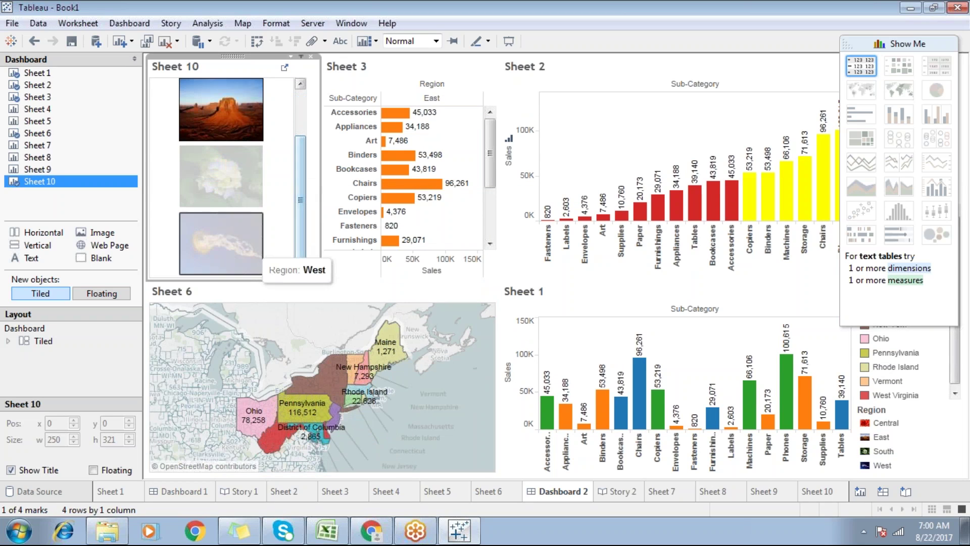
click(249, 251)
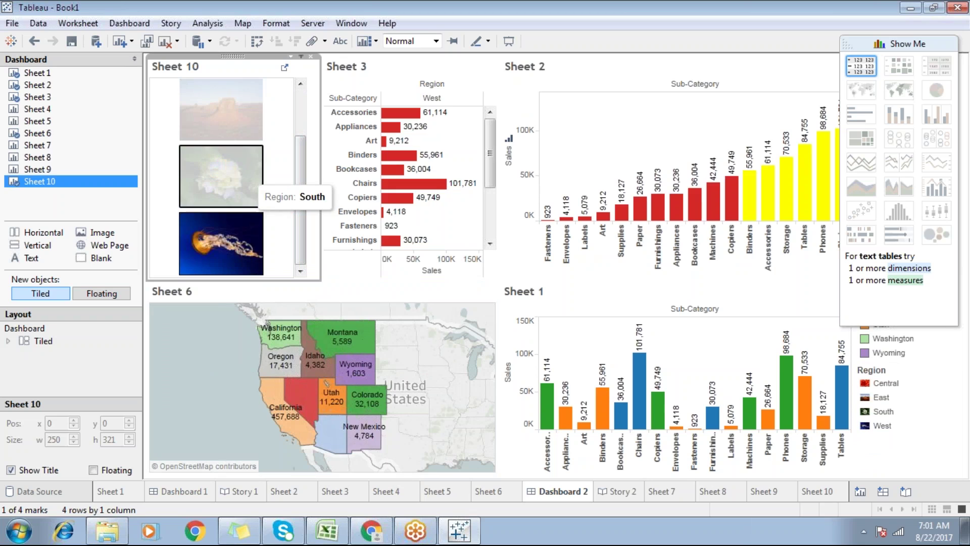
click(251, 180)
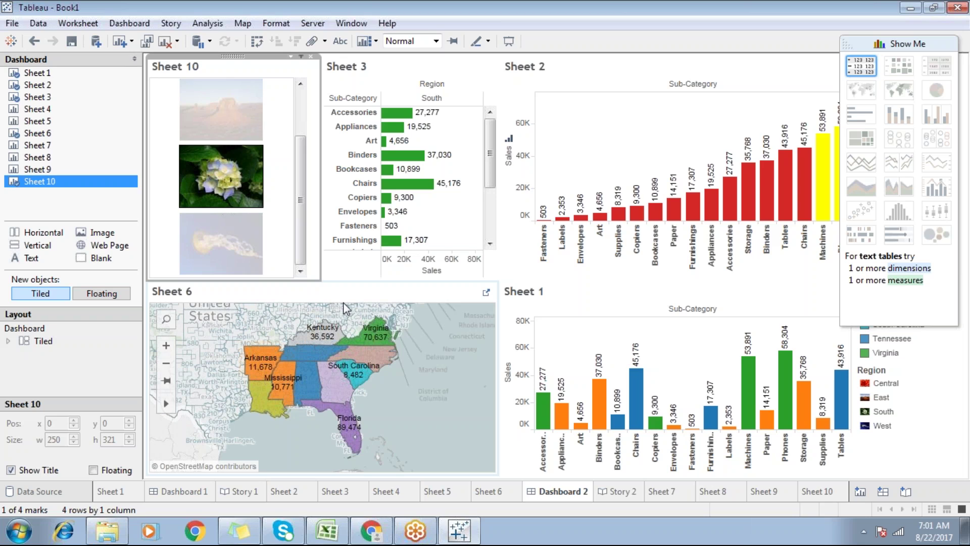
Step: Clear the South image filter on Dashboard 2, and apply and remove the Central image filter
click(233, 190)
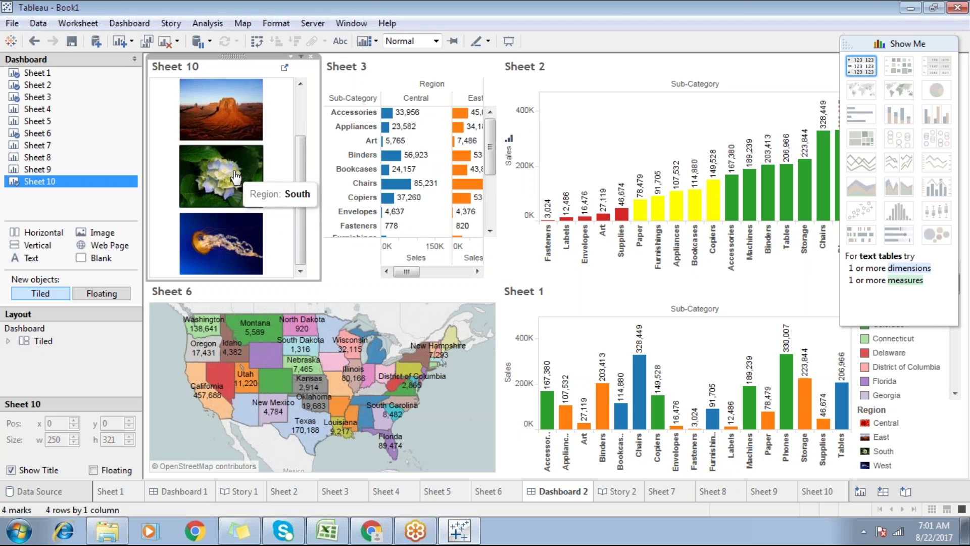
drag(302, 199, 301, 130)
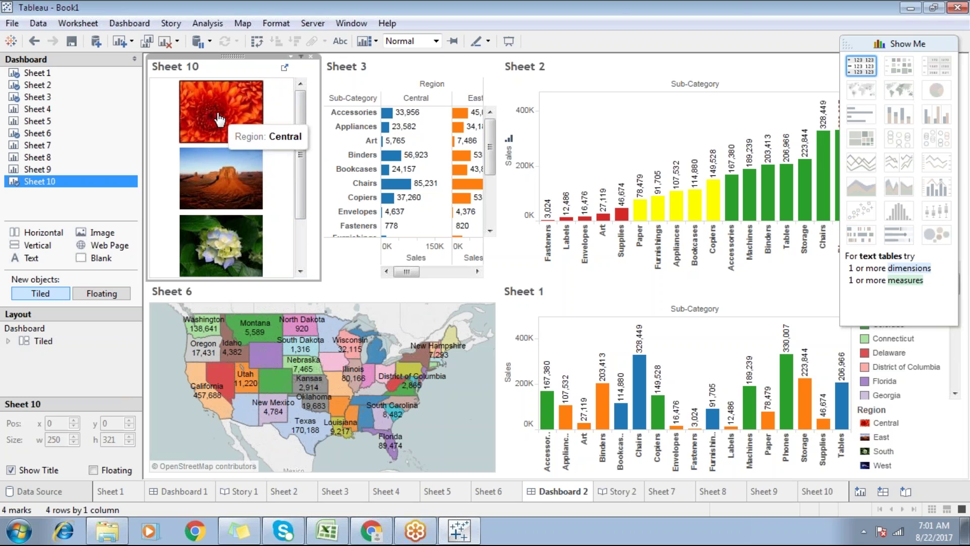
click(230, 126)
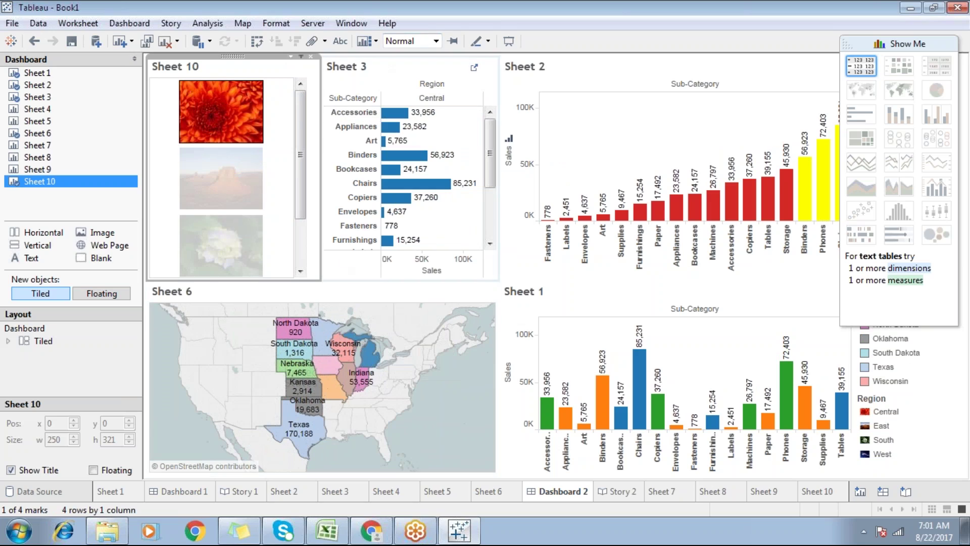
click(237, 121)
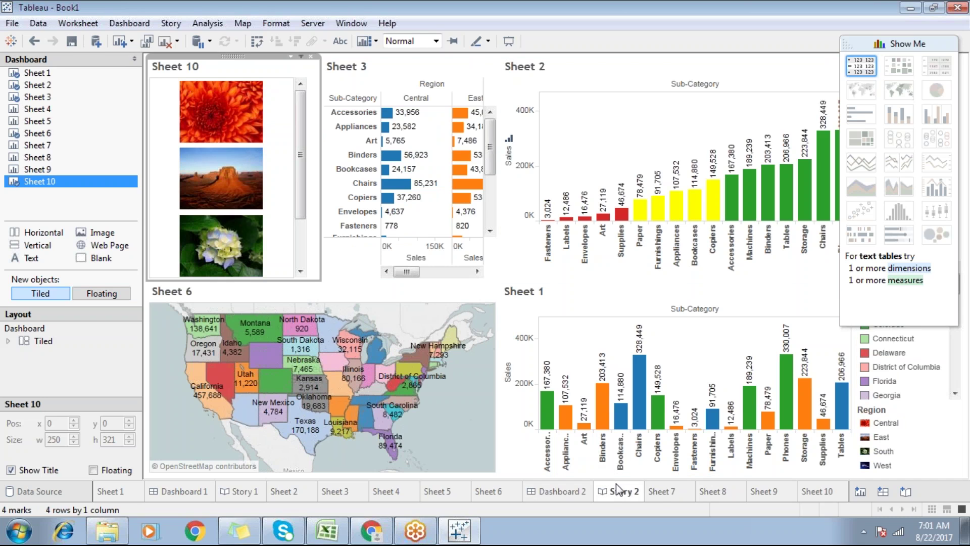
Step: Look through Story 2 and the worksheets, finishing on the Sales by Sub-Category bar chart in Sheet 1
click(626, 491)
click(662, 493)
click(735, 491)
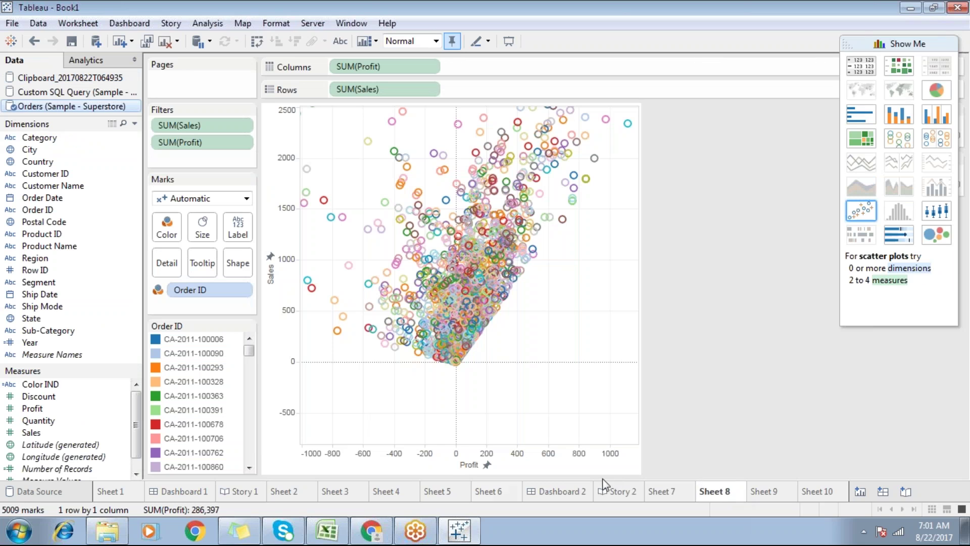
click(459, 493)
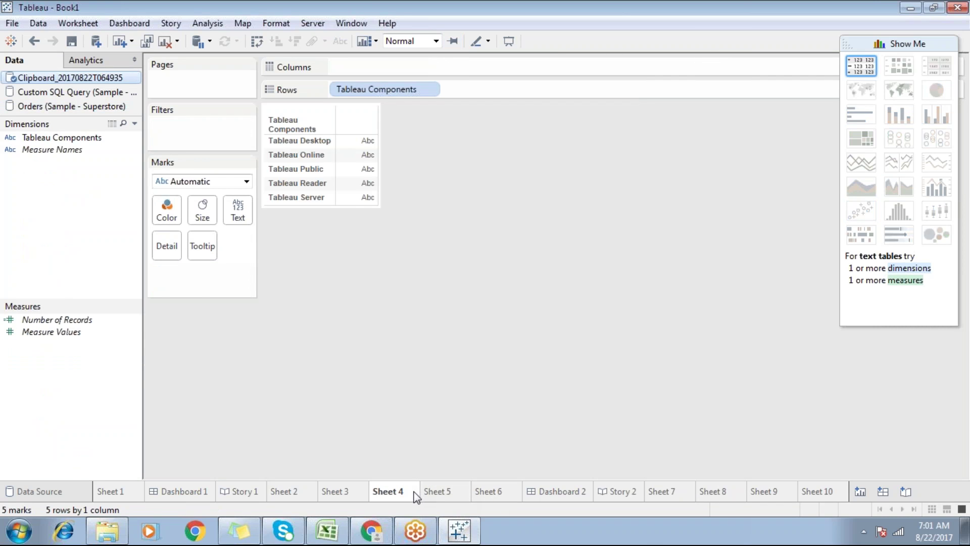
click(394, 493)
click(336, 496)
click(285, 494)
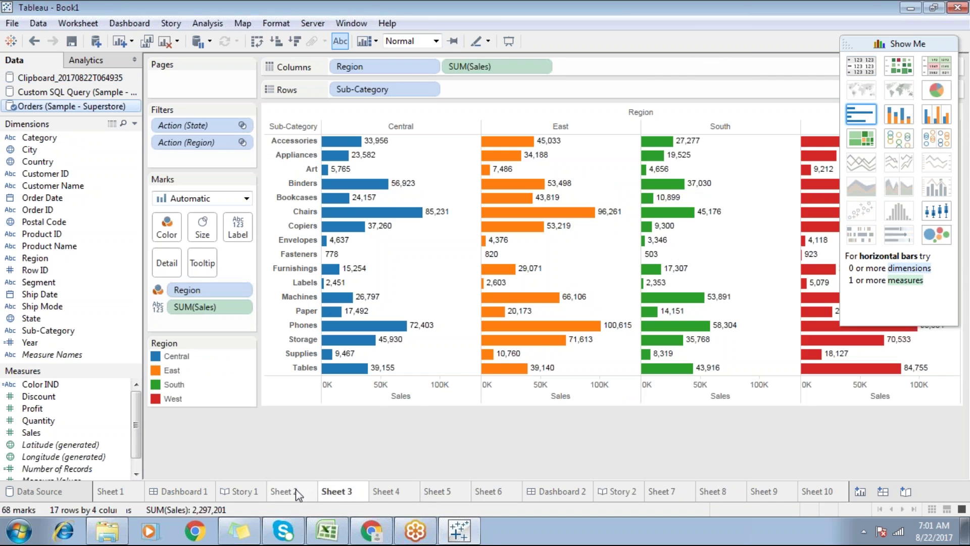
click(130, 495)
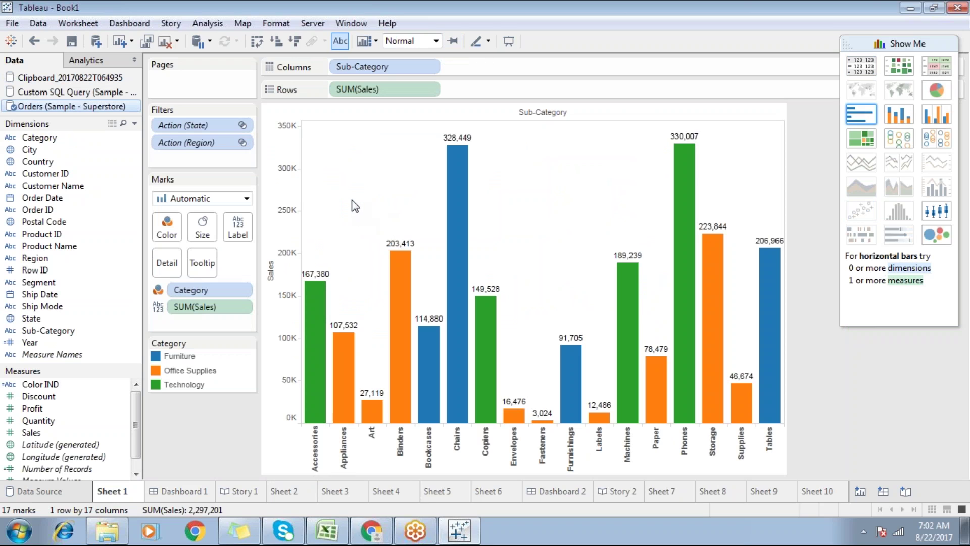
Step: Keep only the Appliances, Binders, Bookcases, Chairs, Copiers, Furnishings and Machines bars in Sheet 1, and undo the filter
drag(352, 205, 640, 422)
click(674, 394)
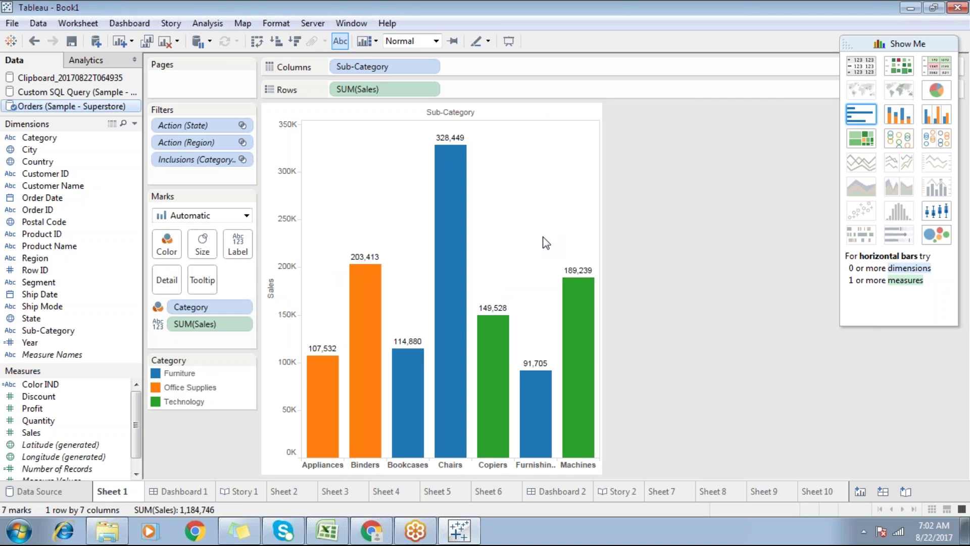
key(ctrl+z)
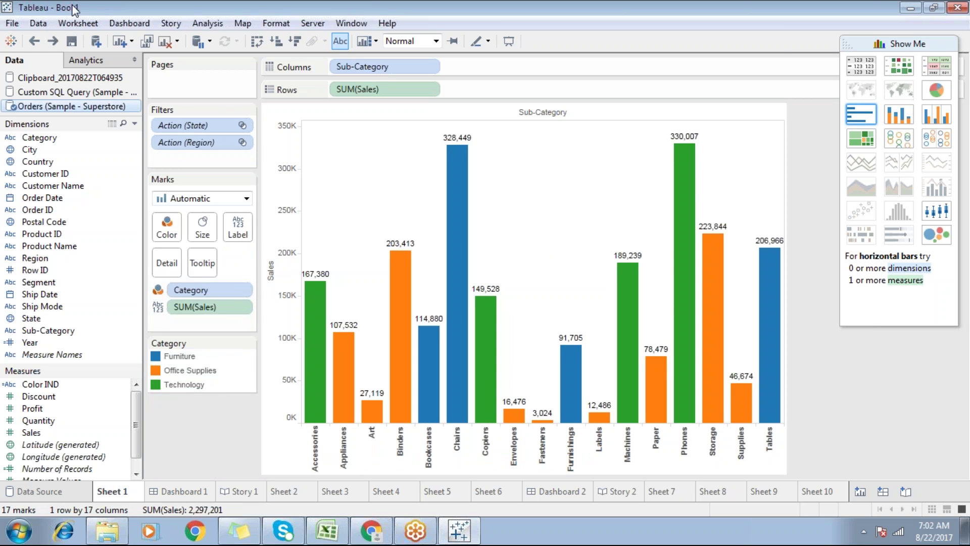
Step: Undo one more action, redo up to the keep-only filter on Sheet 1, and widen its bar chart
click(32, 44)
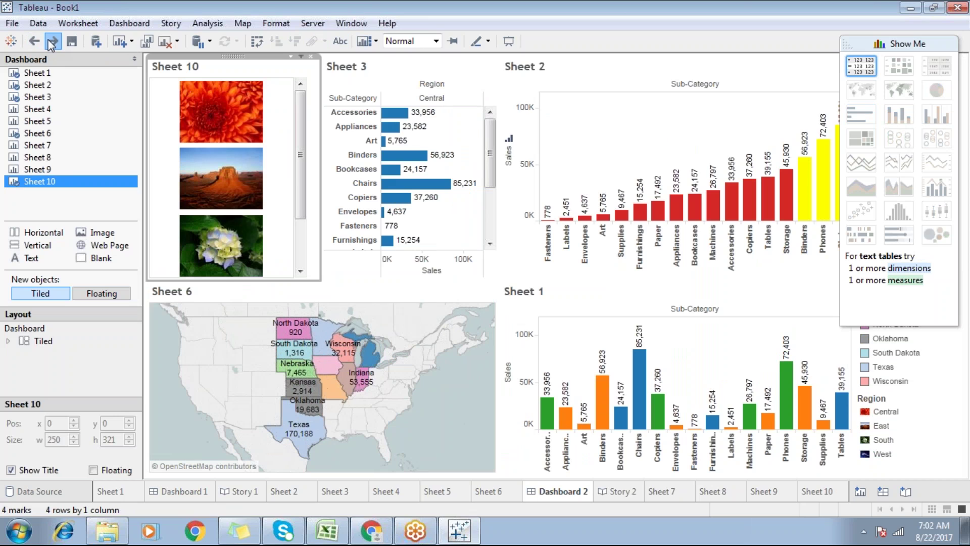
click(52, 41)
click(52, 42)
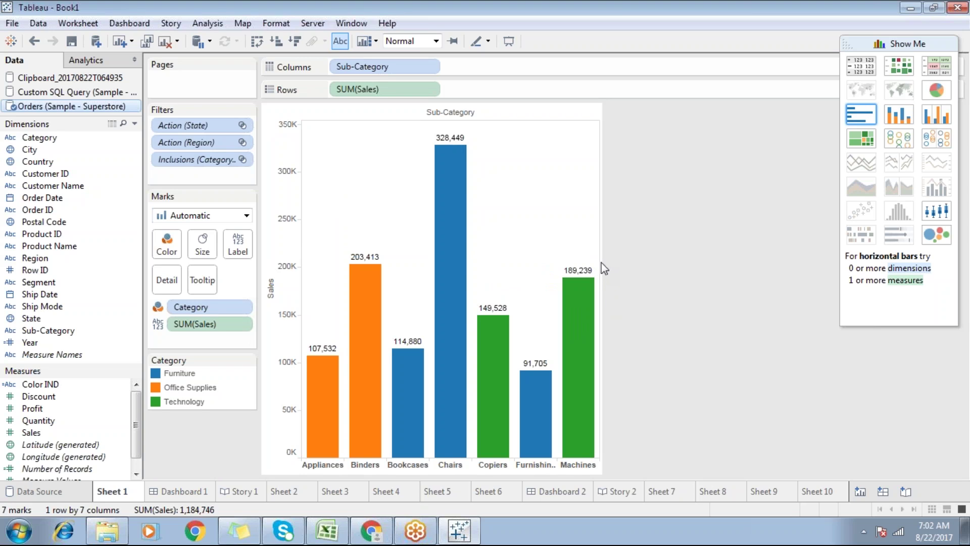
drag(600, 262, 681, 227)
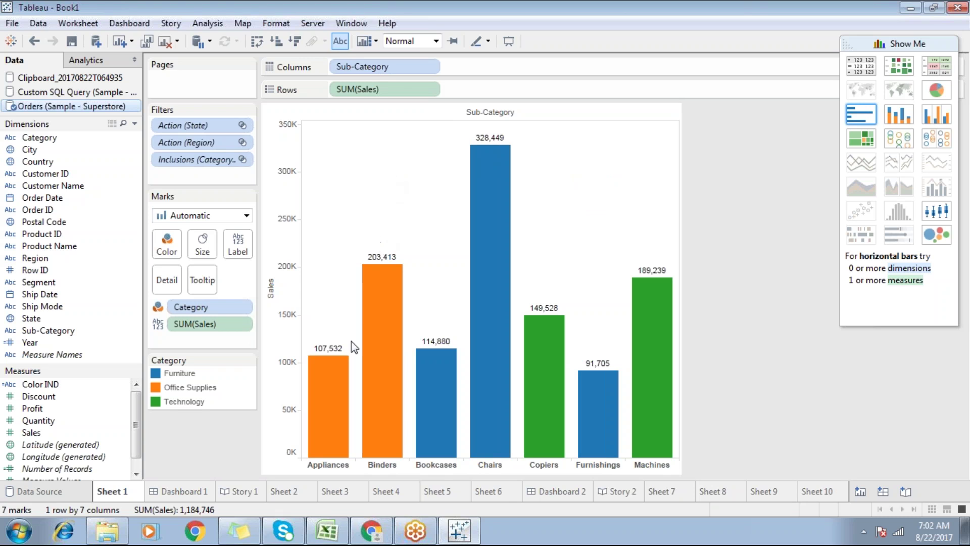
Step: Switch to the Excel workbook, review the 10 version and 9 version entries beside Multiple Versions, and save it
click(326, 531)
click(405, 297)
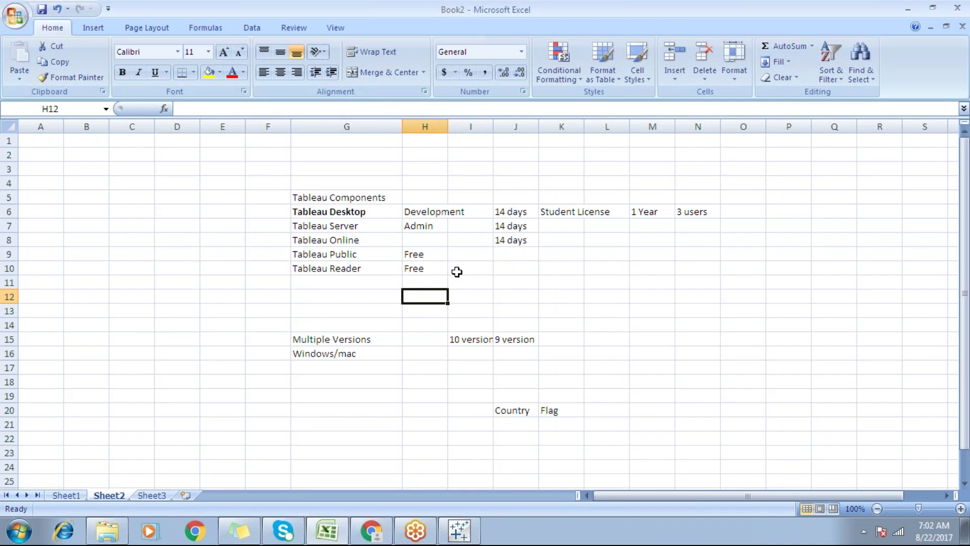
click(490, 340)
click(512, 342)
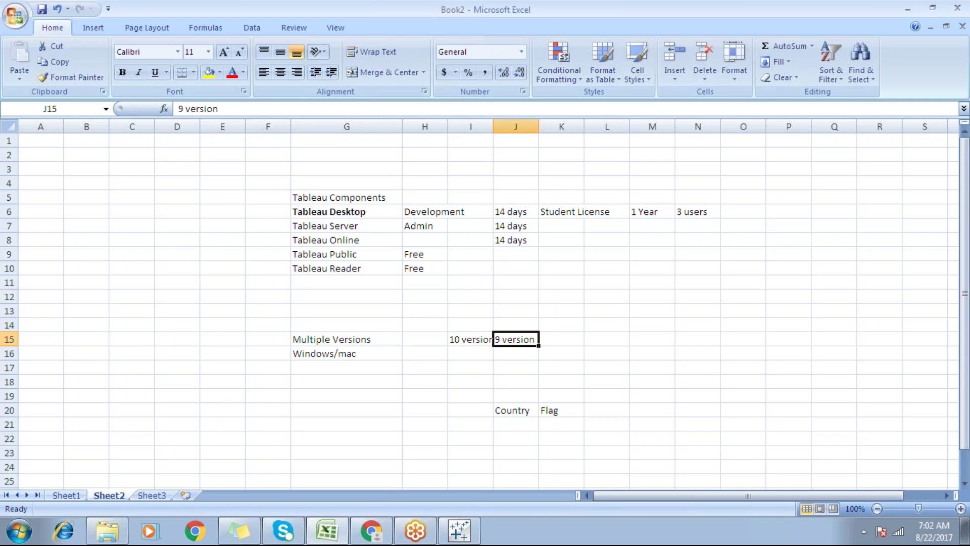
key(ctrl+s)
click(491, 340)
Step: Return to Tableau, collapse Show Me, and open the filled state map on Sheet 6
click(458, 530)
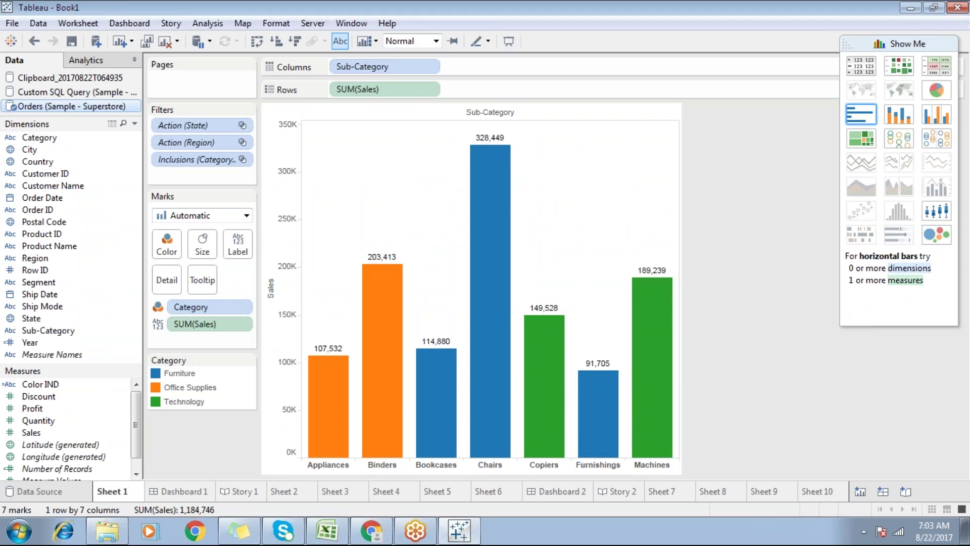
click(920, 42)
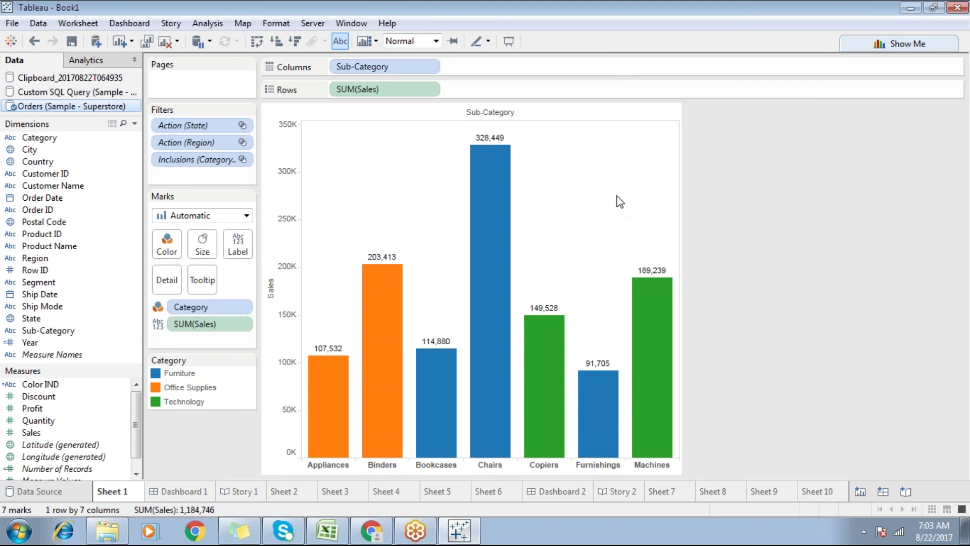
click(440, 495)
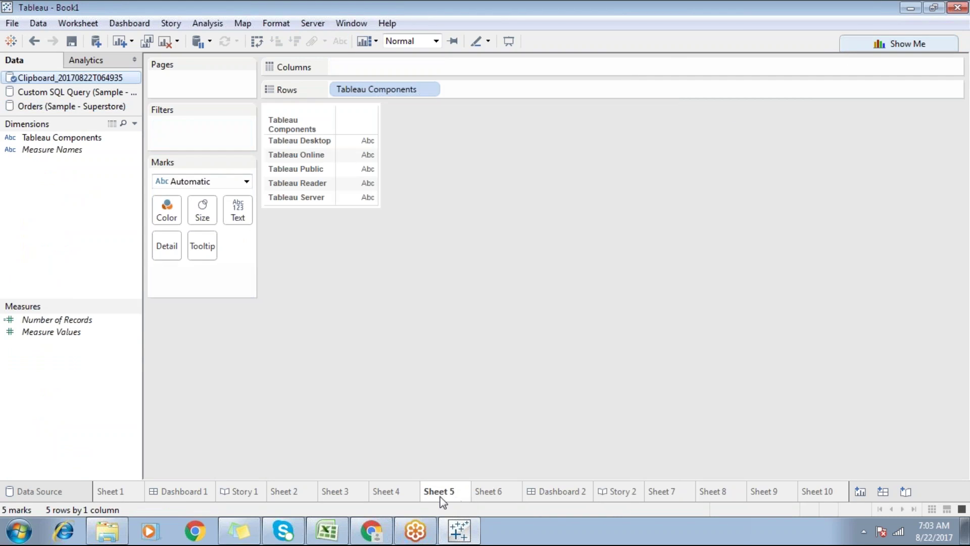
click(406, 494)
click(349, 494)
click(309, 497)
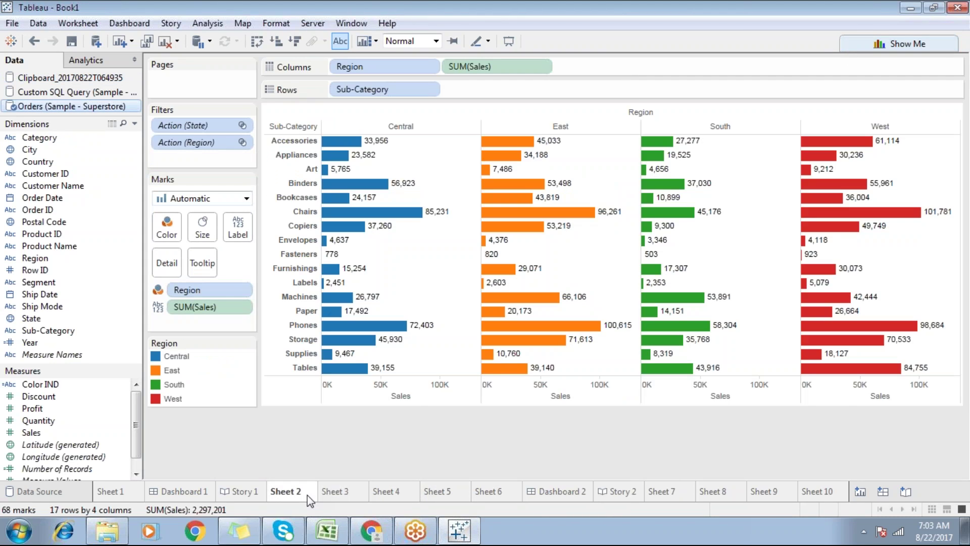
click(478, 491)
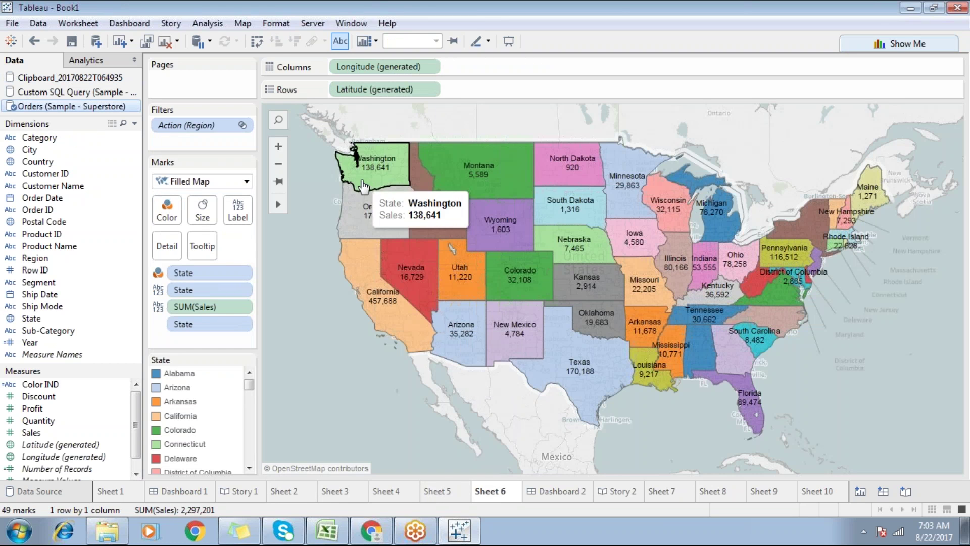
Step: Search the Sheet 6 map for California, United States, and focus the map on it
click(278, 120)
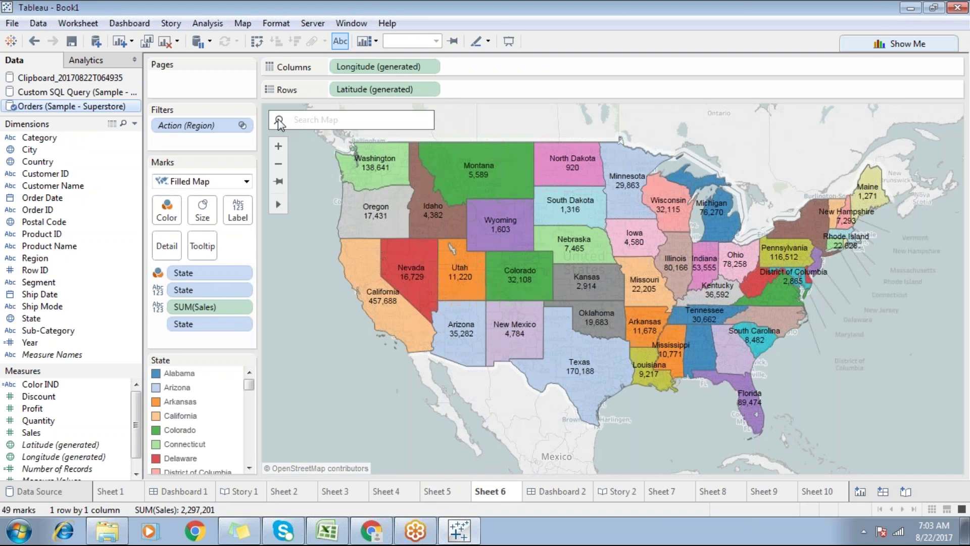
text(califor)
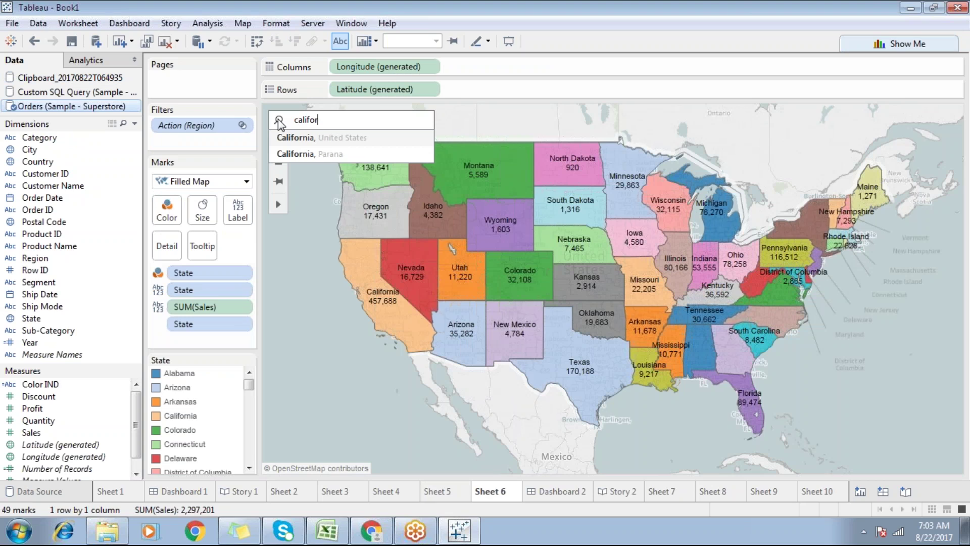
click(288, 137)
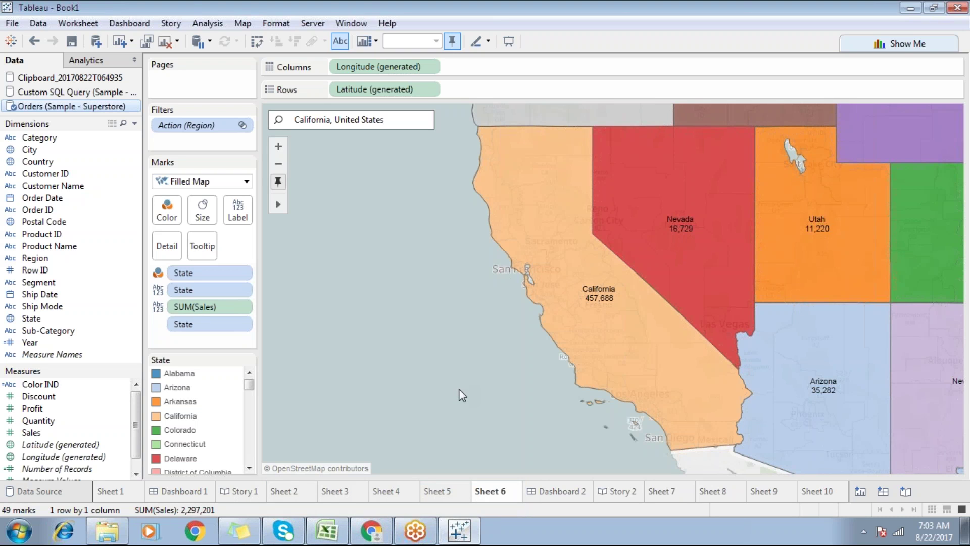
Step: Replace the map search text with India and move the map to that country
mouse_move(466, 528)
key(BackSpace)
key(BackSpace)
key(BackSpace)
key(BackSpace)
key(BackSpace)
key(BackSpace)
key(BackSpace)
key(BackSpace)
key(BackSpace)
key(BackSpace)
key(BackSpace)
key(BackSpace)
key(BackSpace)
key(BackSpace)
key(BackSpace)
key(BackSpace)
key(BackSpace)
key(BackSpace)
key(BackSpace)
key(BackSpace)
key(BackSpace)
text(india)
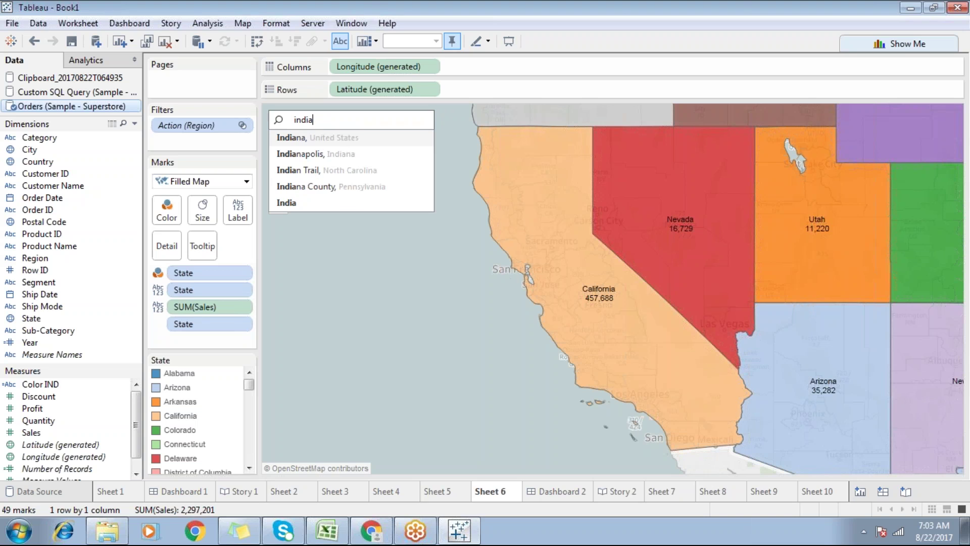
click(325, 205)
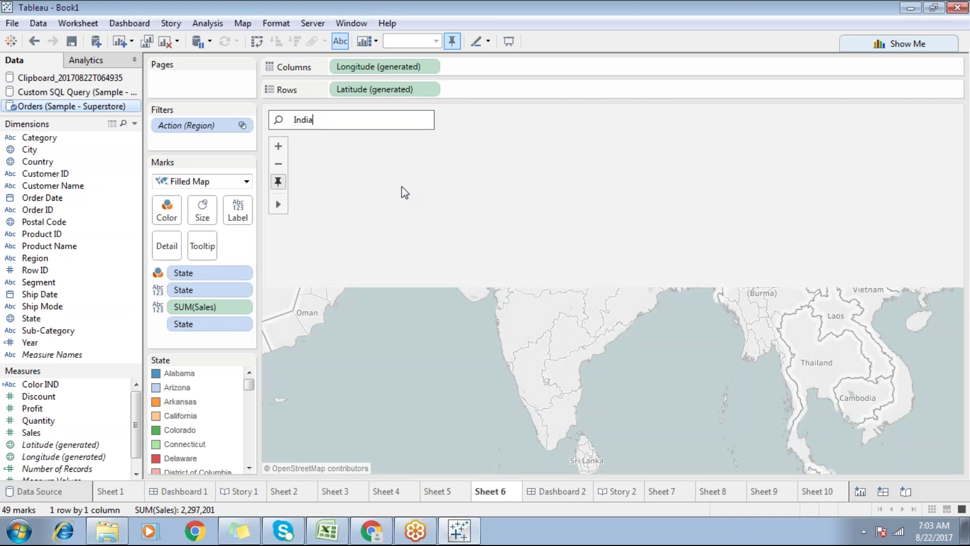
Step: Search the map for Austria, move the map there, and reset the view to the default extent
double_click(293, 120)
text(austr)
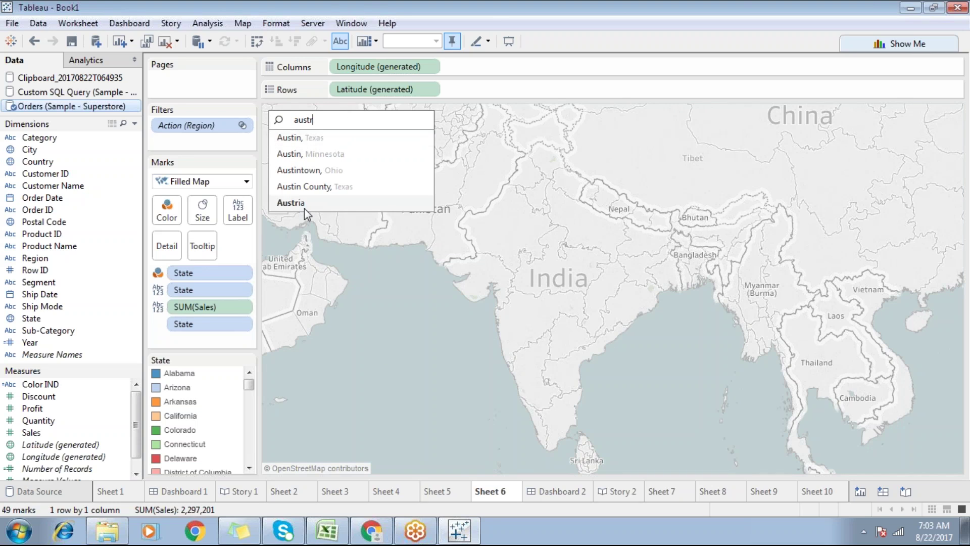
click(305, 208)
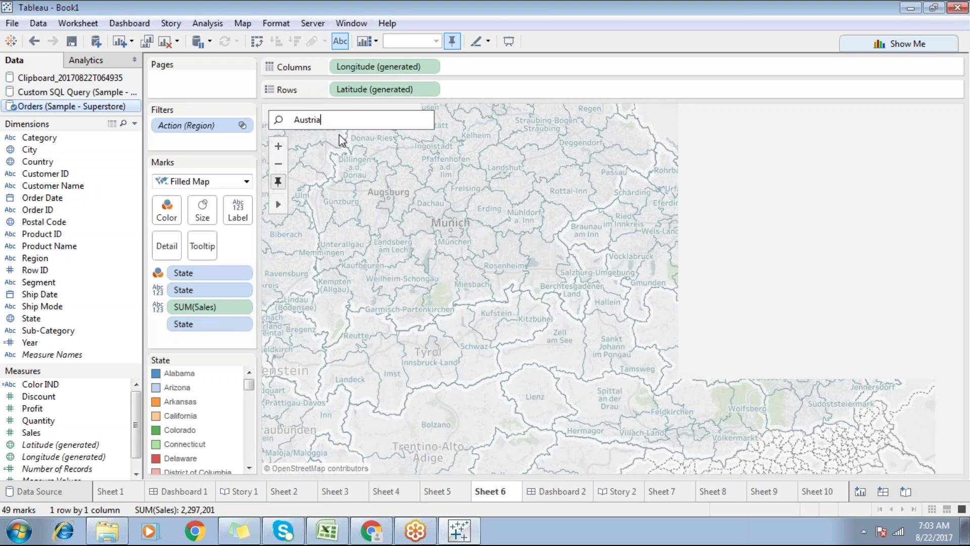
click(282, 181)
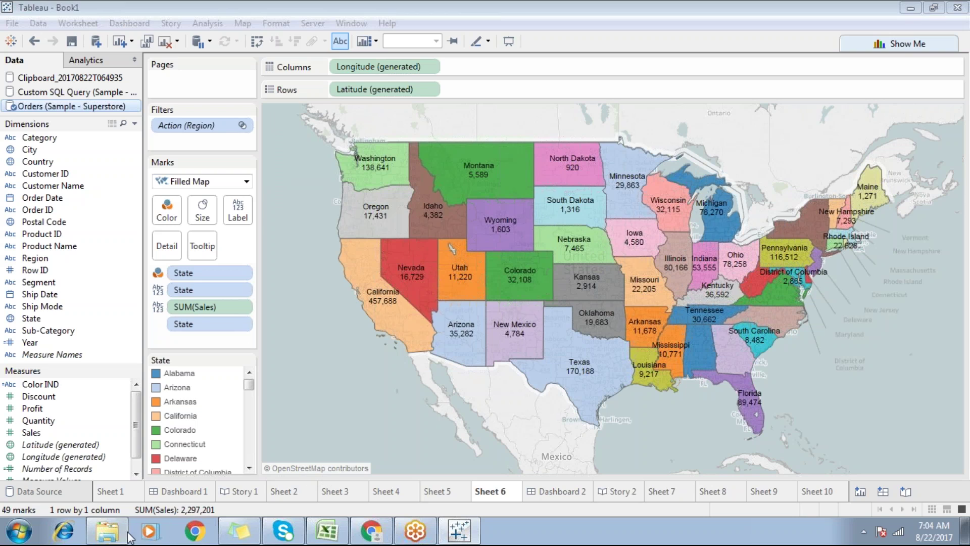
Step: In File Explorer, inspect the Tableau map source file in the Mapsources folder of My Tableau Repository, and return to Tableau
click(107, 531)
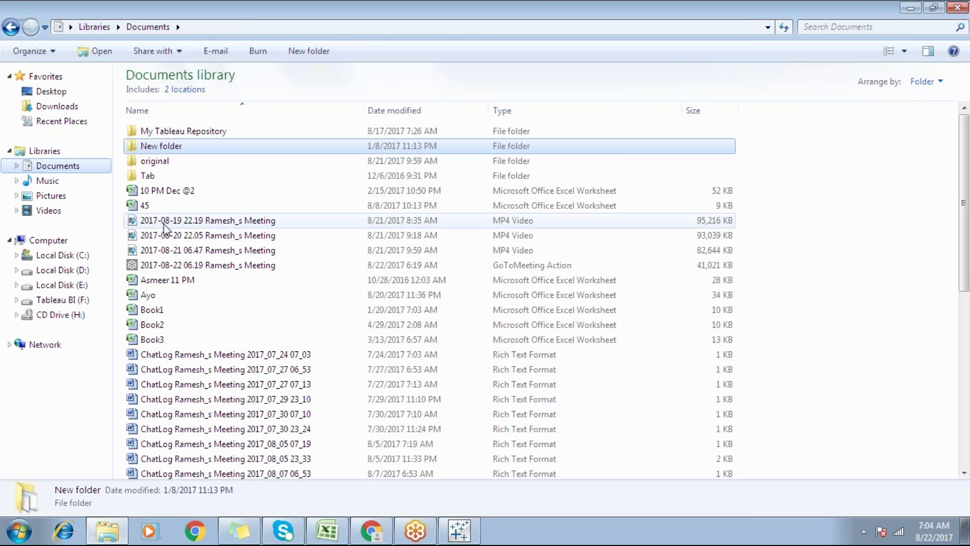
double_click(169, 130)
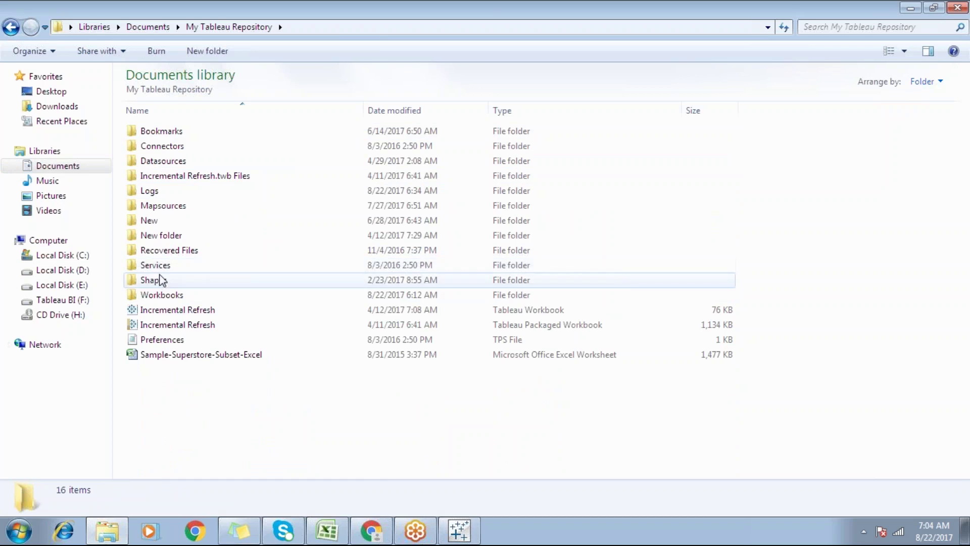
double_click(159, 209)
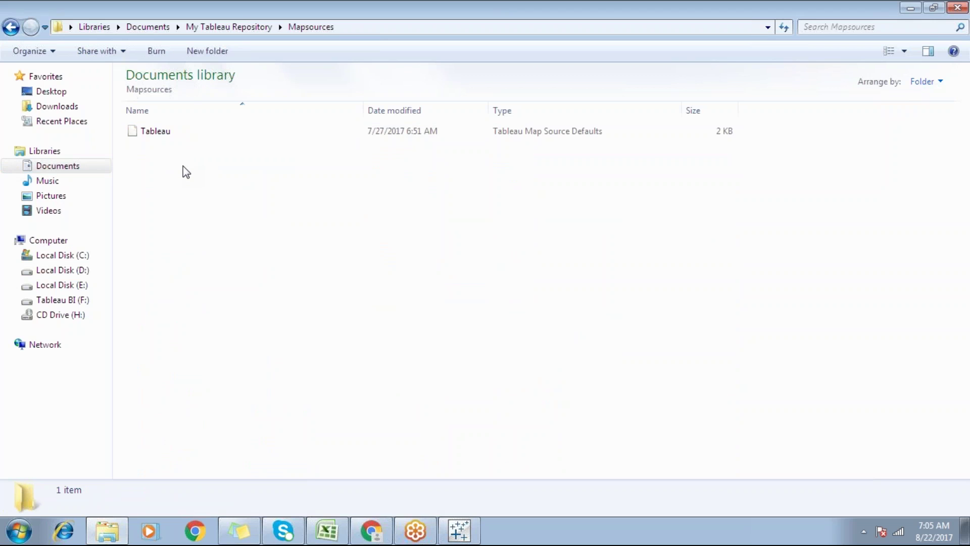
click(158, 134)
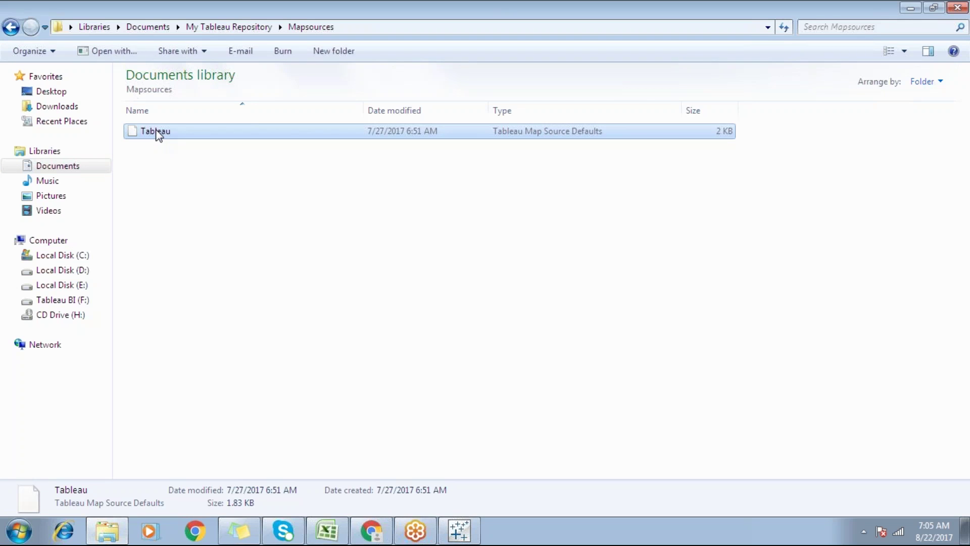
right_click(159, 135)
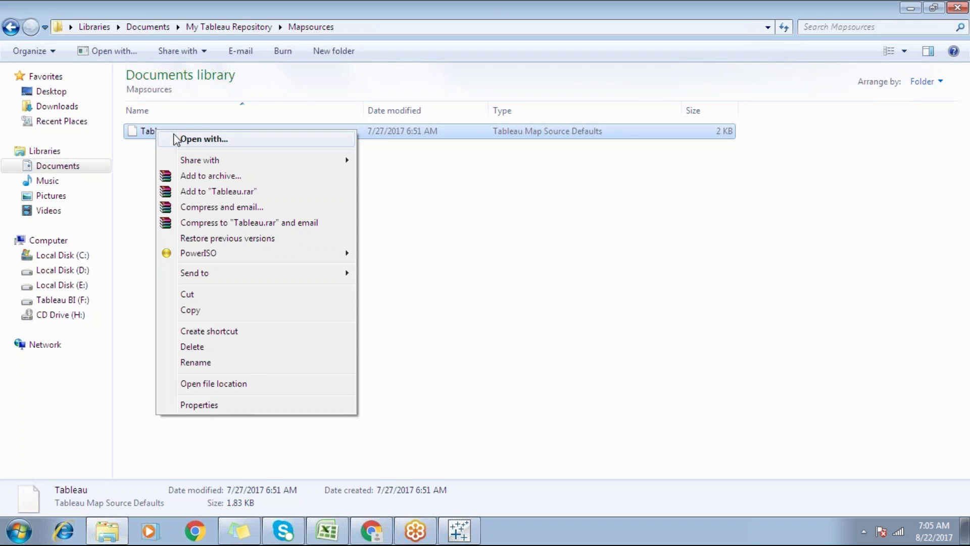
click(394, 191)
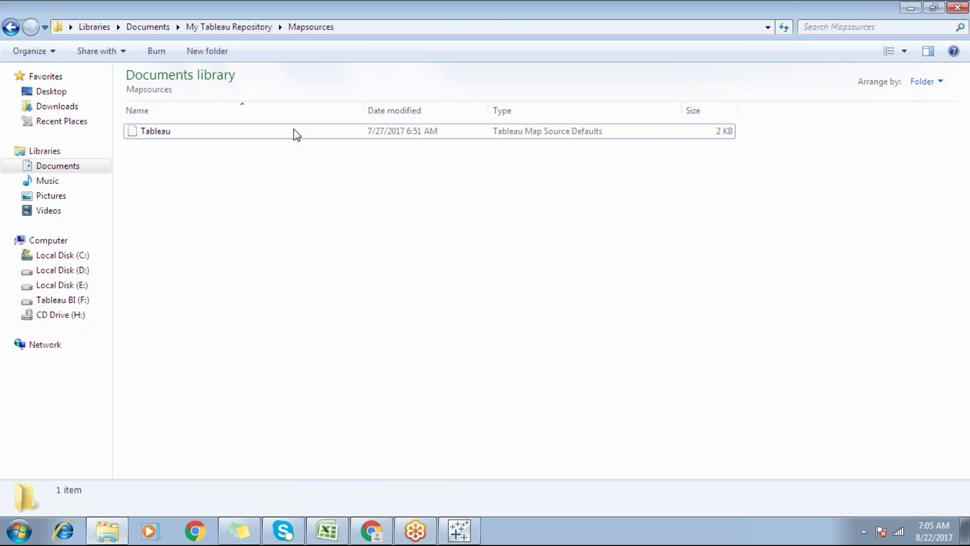
click(446, 537)
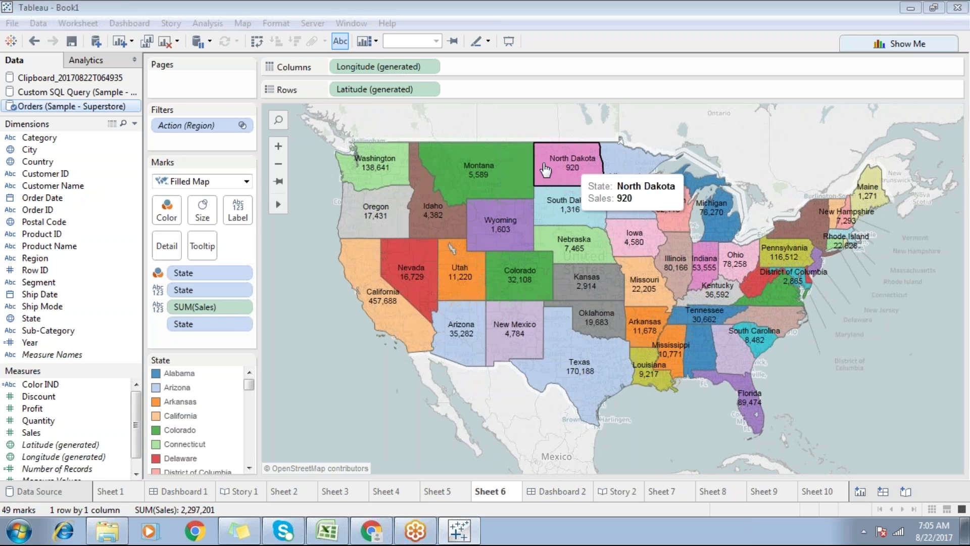
Step: Search the Sheet 6 map for India and move the map to that country
mouse_move(652, 193)
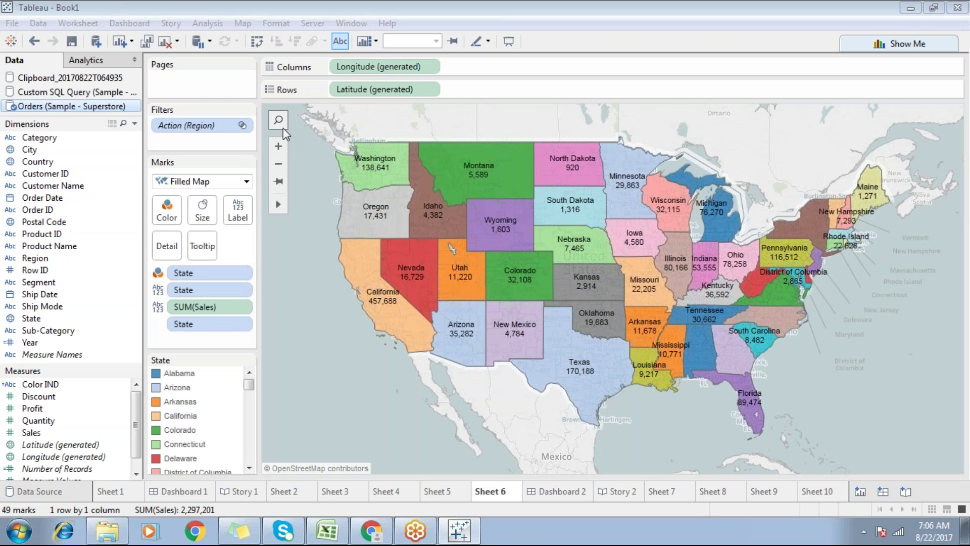
click(277, 120)
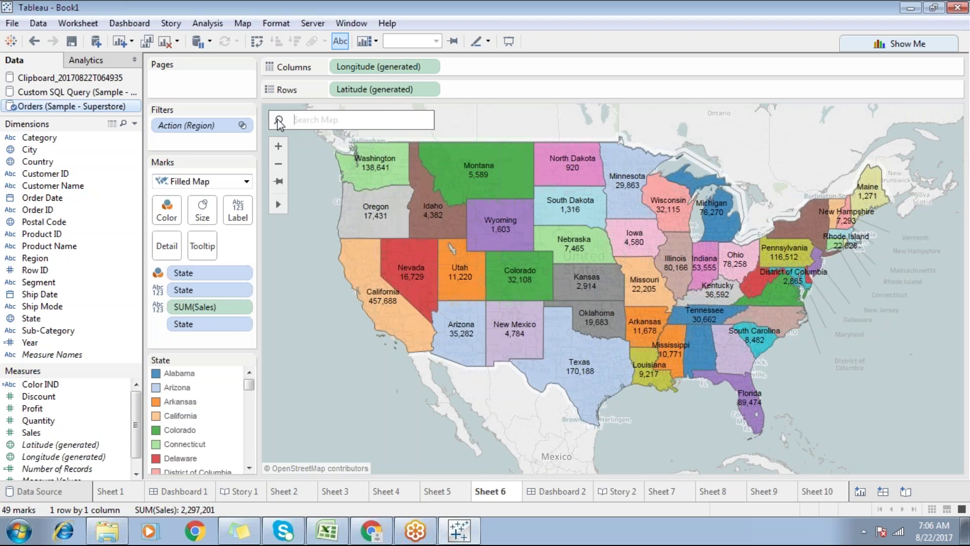
text(india)
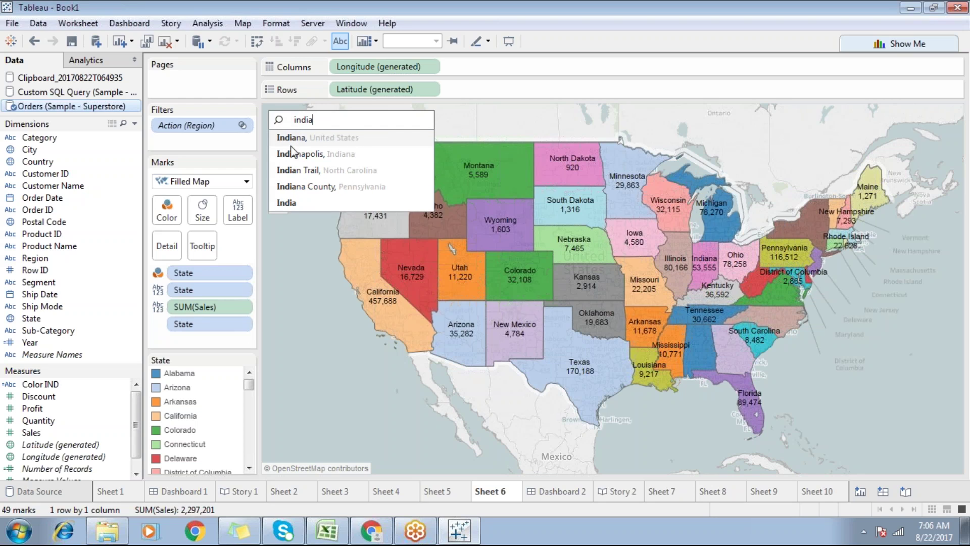
click(295, 205)
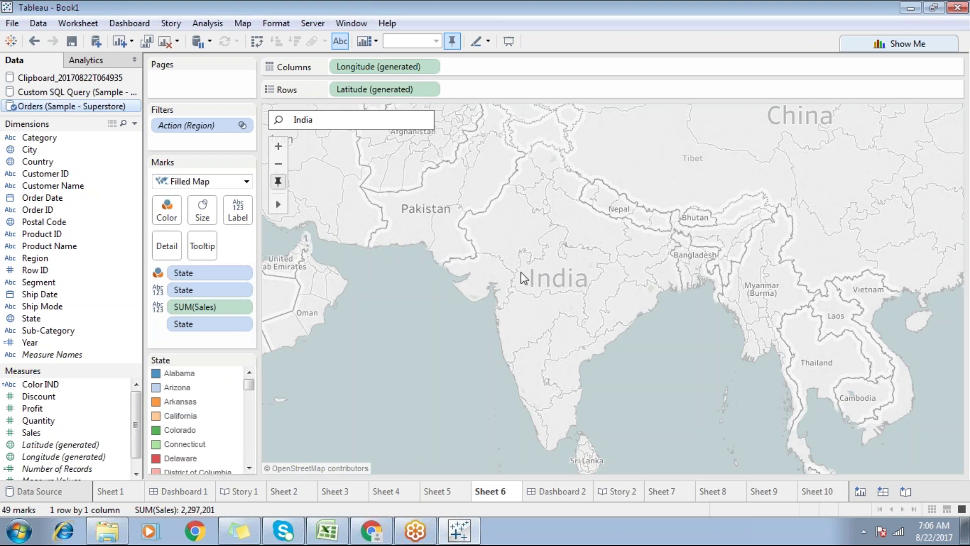
Step: Switch to Excel and enter the headers Lat and Long in cells L14 and M14 of Sheet2
click(339, 533)
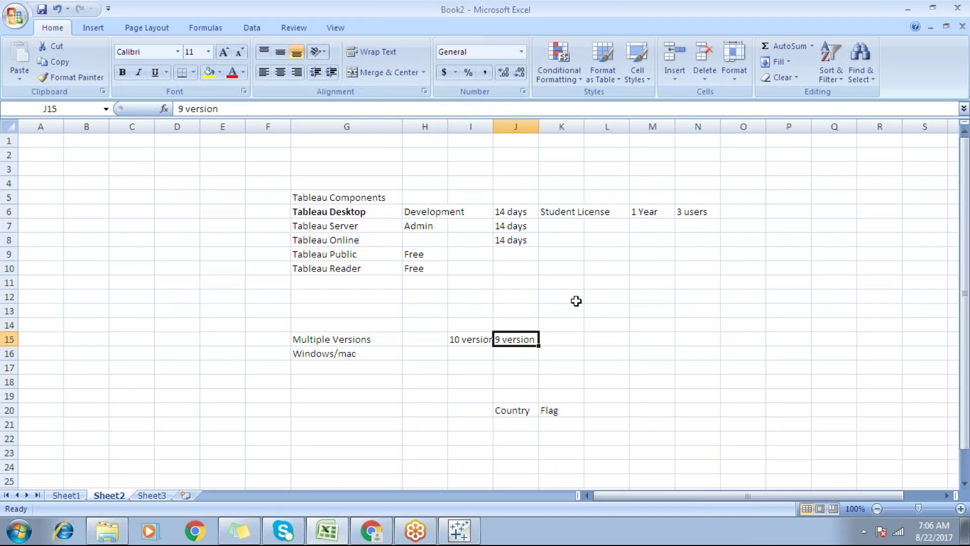
click(609, 321)
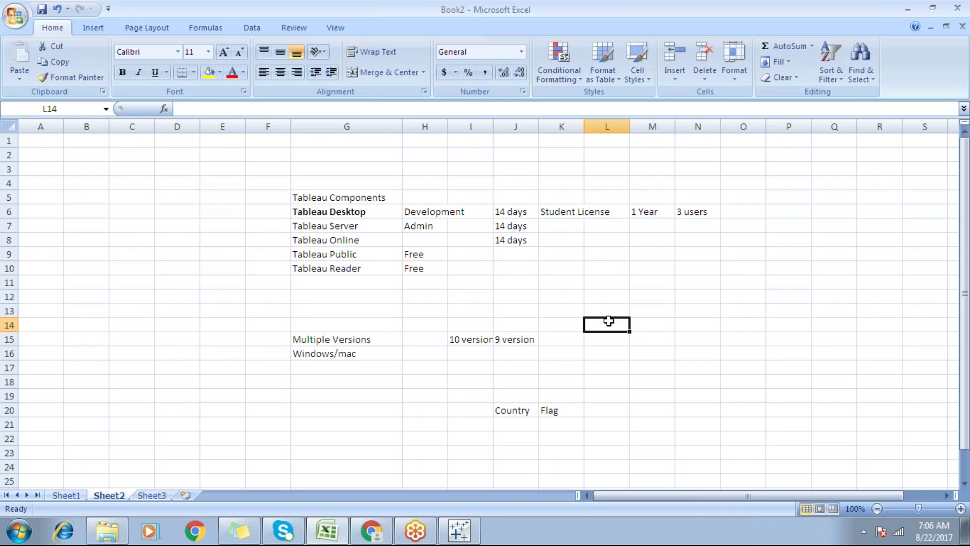
text(Lat)
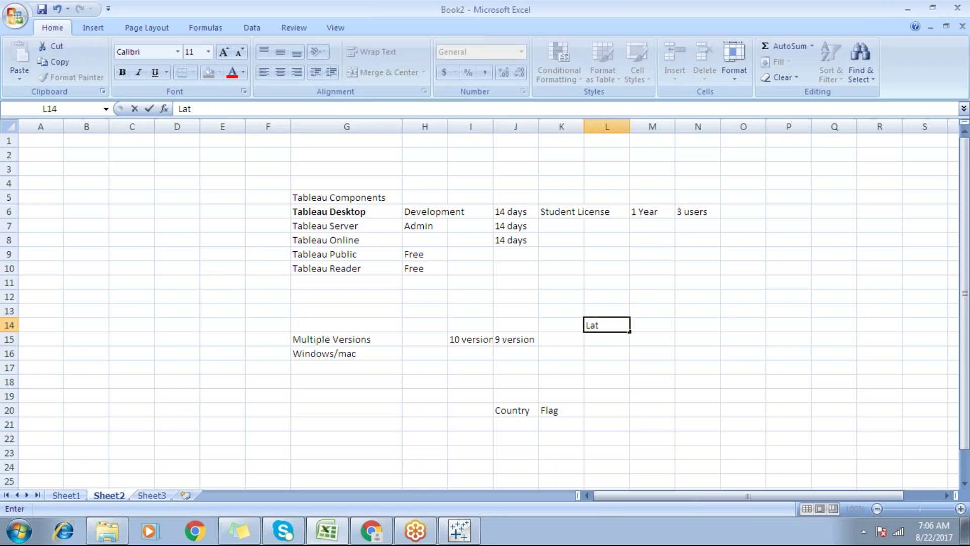
key(Tab)
text(Long)
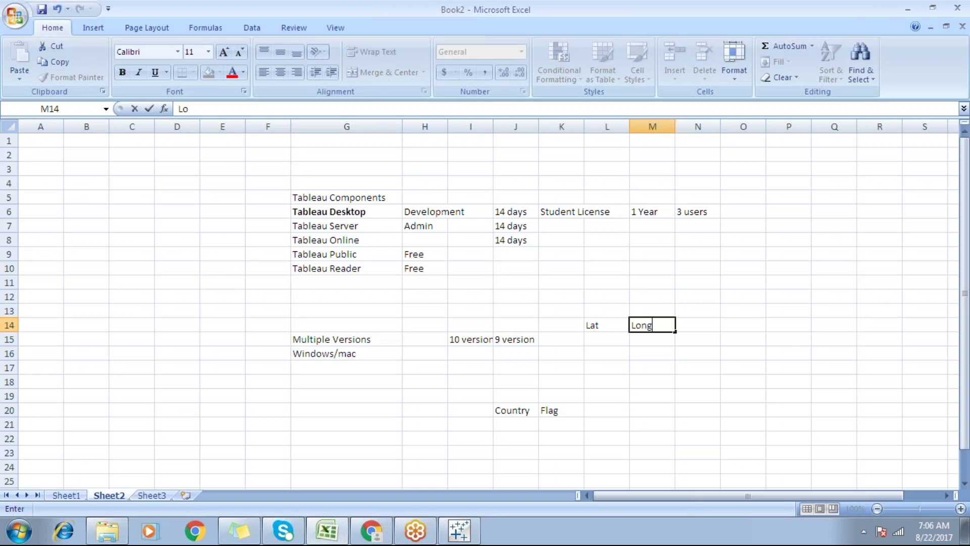
click(609, 338)
drag(609, 326, 646, 336)
click(602, 335)
Step: In Chrome, search Google for "lat long for india" and show the general web results instead of images
click(373, 530)
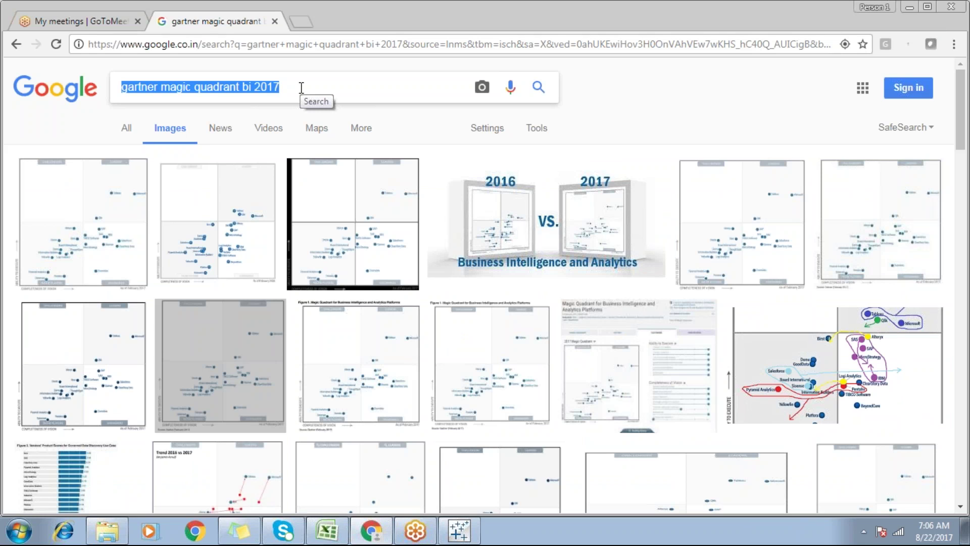
text(inda)
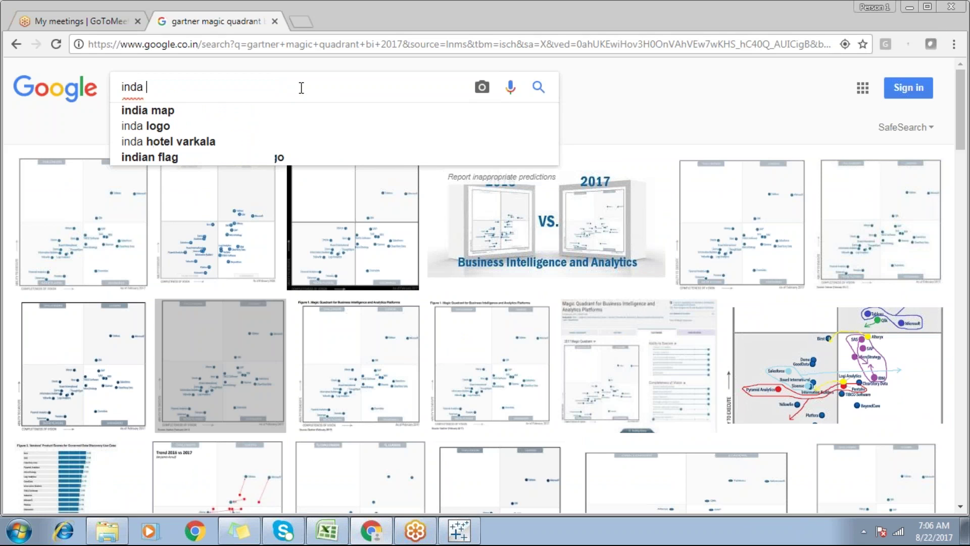
key(BackSpace)
key(BackSpace)
key(BackSpace)
key(BackSpace)
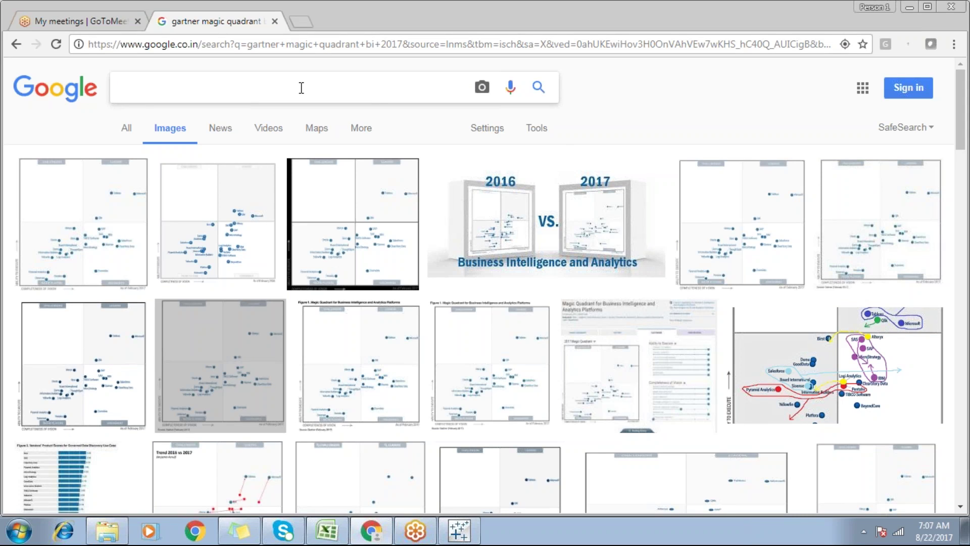
text(lat long for)
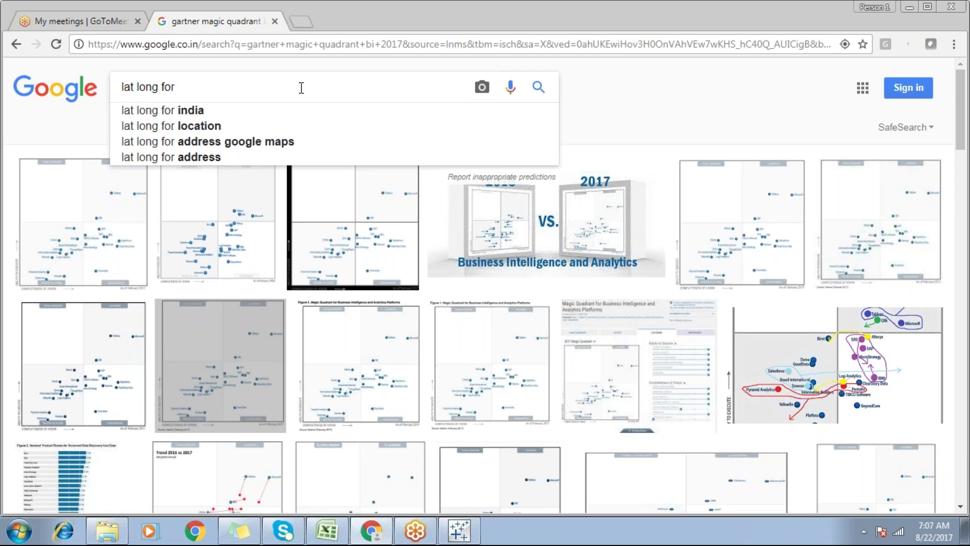
click(250, 112)
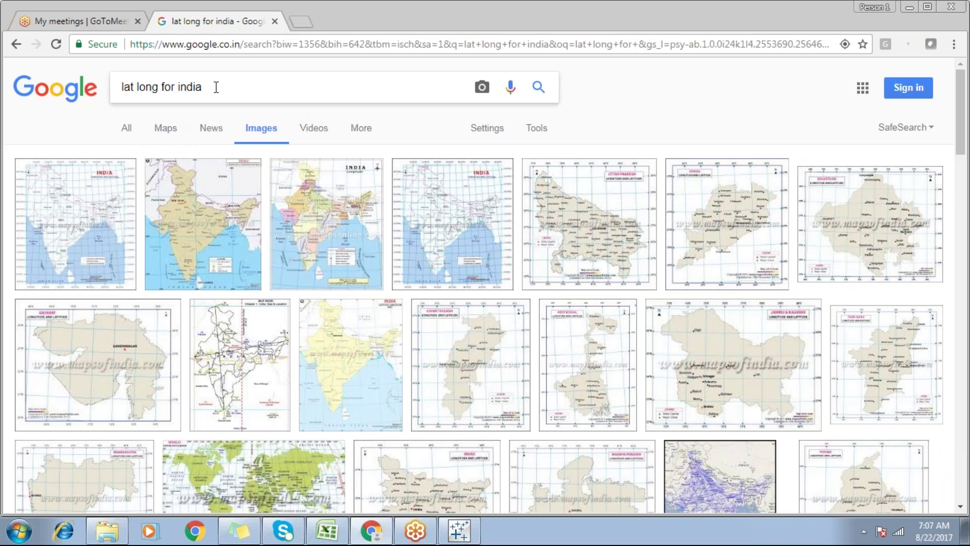
click(130, 131)
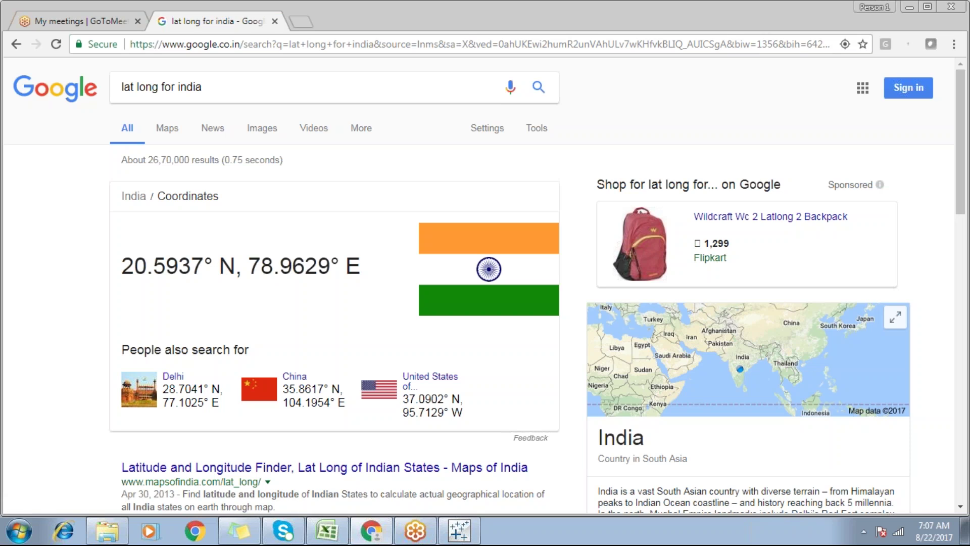
Step: Back in Excel, enter India's coordinates under the headers: 20.59 for Lat and 78.96 for Long
key(alt+Tab)
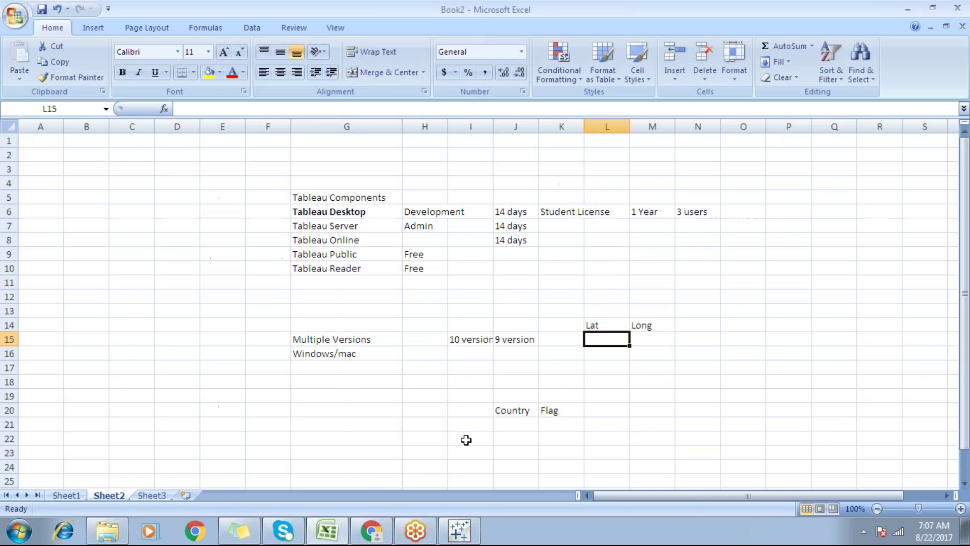
text(20.59)
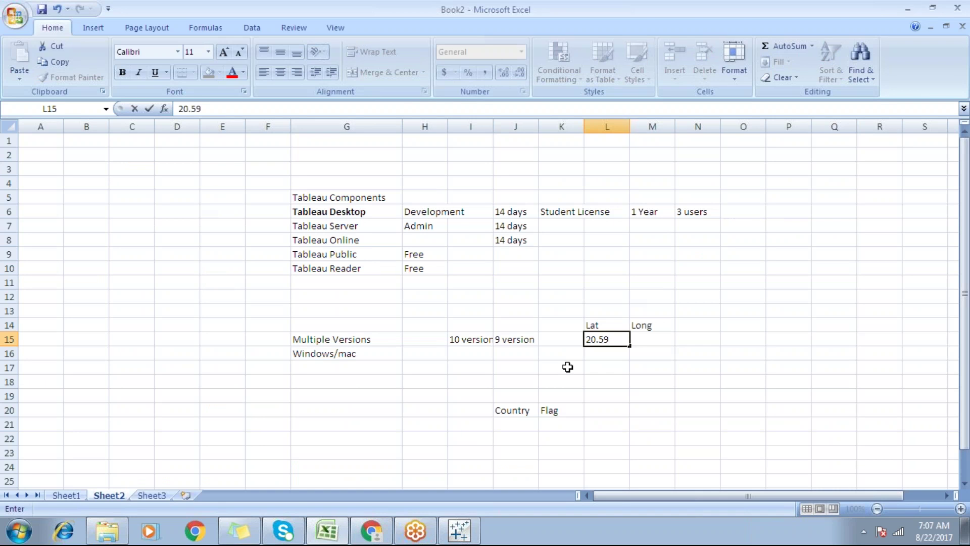
key(Tab)
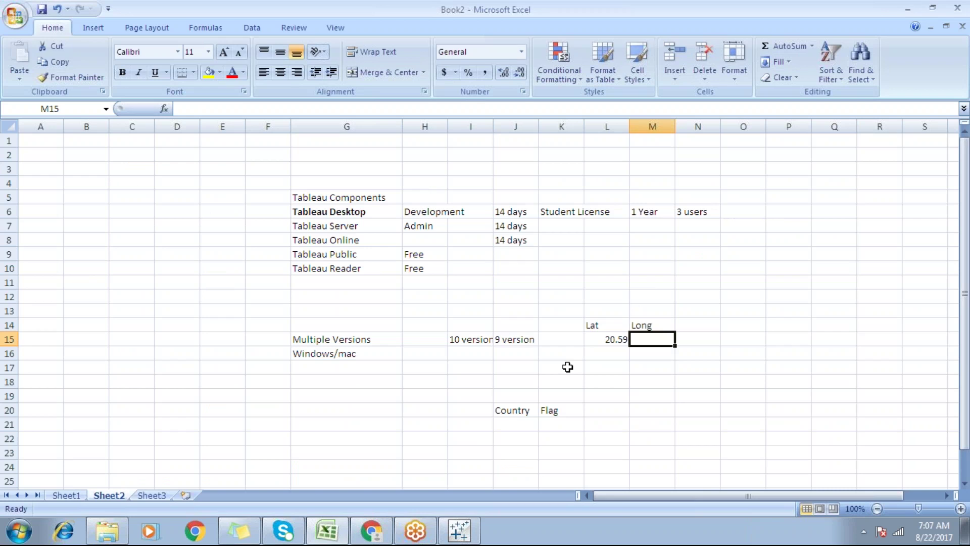
key(alt+Tab)
key(alt+Tab)
text(78.96)
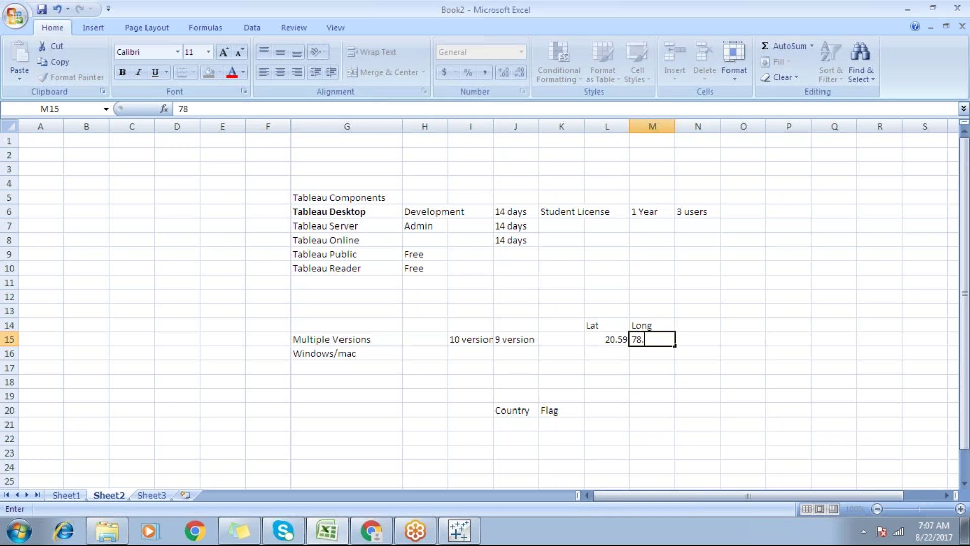
Step: Copy the Lat and Long table from cells L14:M15 and paste it as data into a new Tableau worksheet
drag(594, 324, 641, 337)
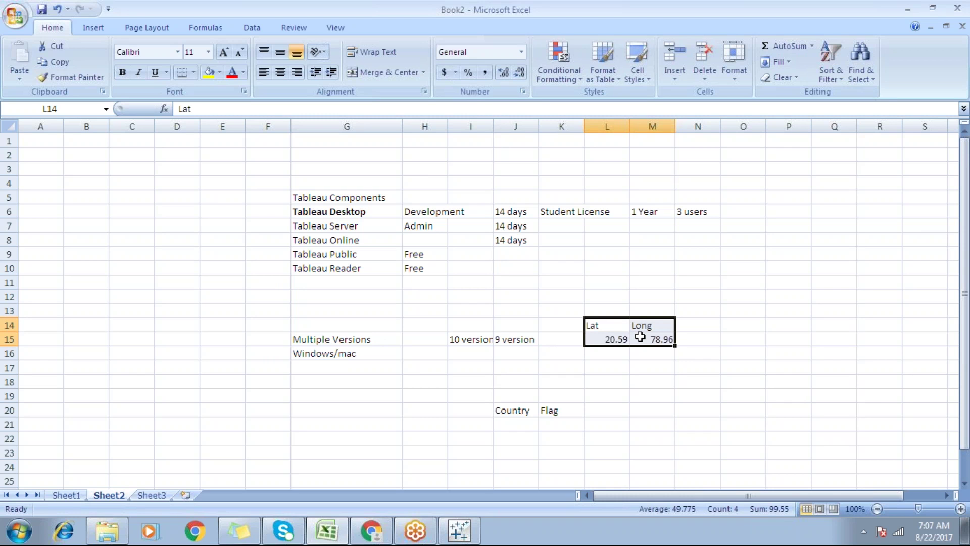
key(ctrl+c)
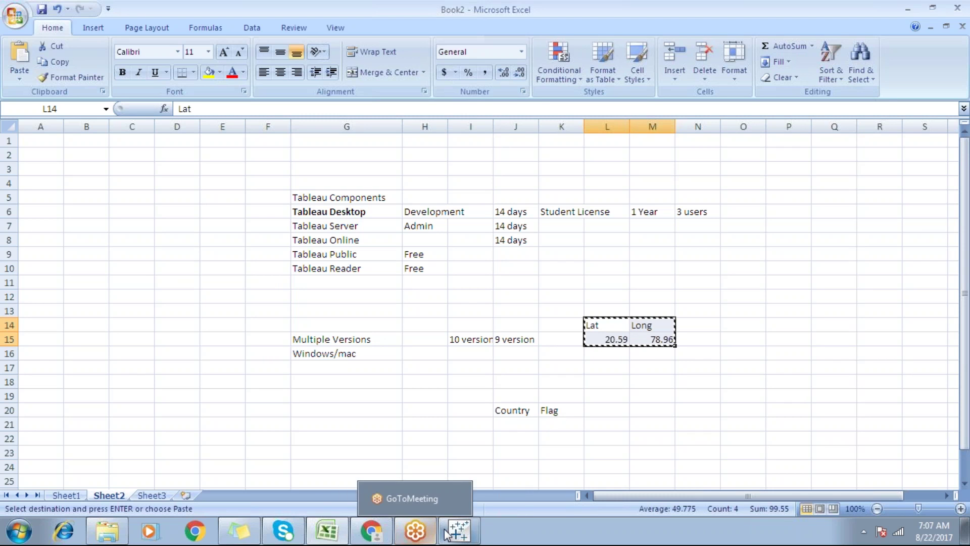
click(447, 533)
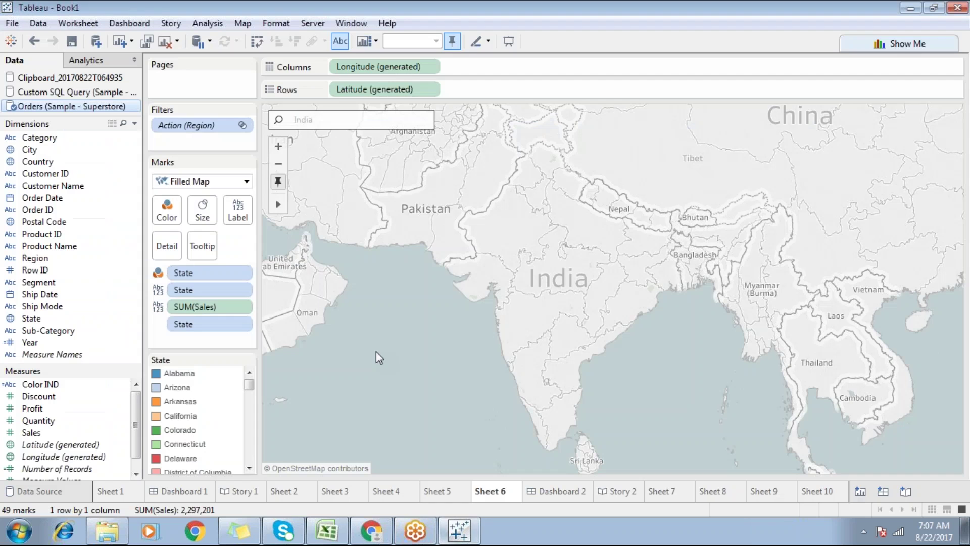
click(861, 491)
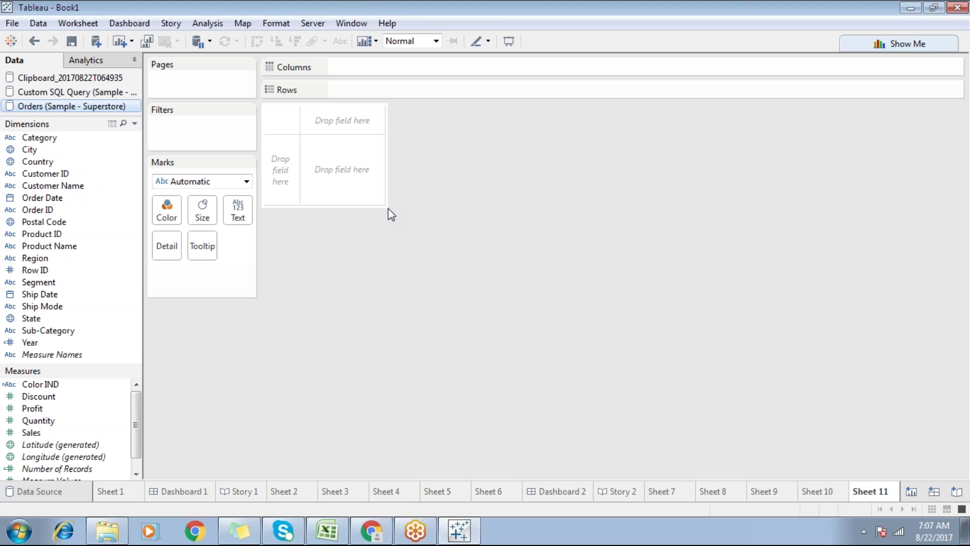
key(ctrl+v)
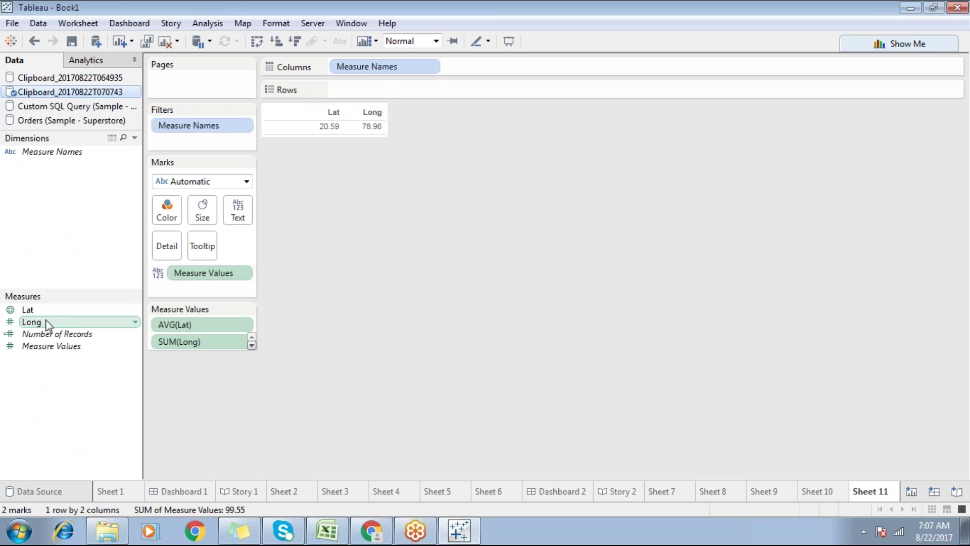
Step: Assign the Longitude geographic role to the Long measure of the pasted data
right_click(30, 322)
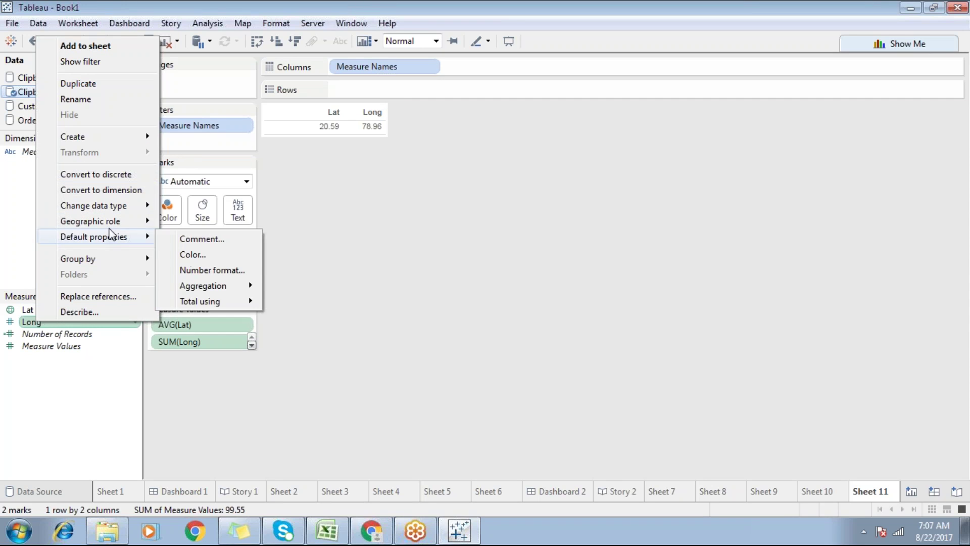
mouse_move(112, 224)
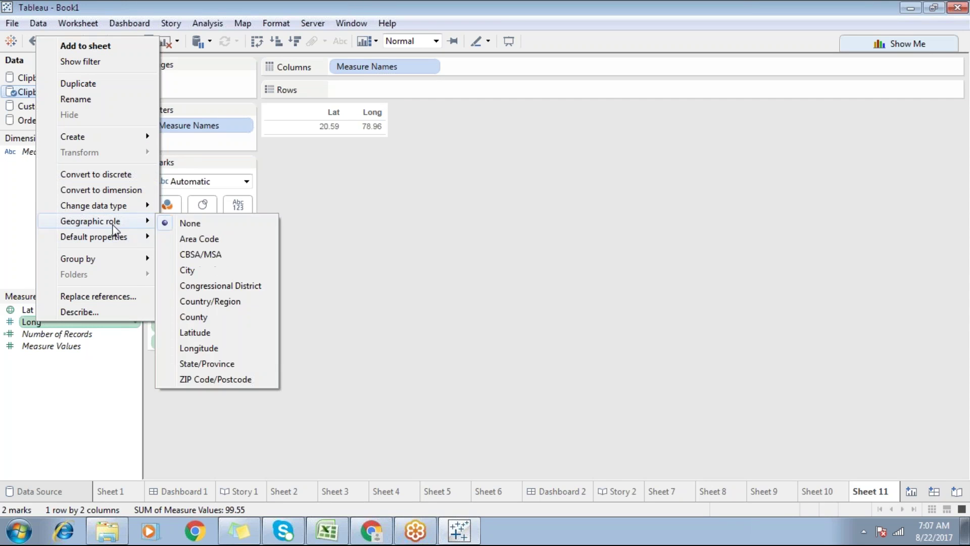
click(205, 348)
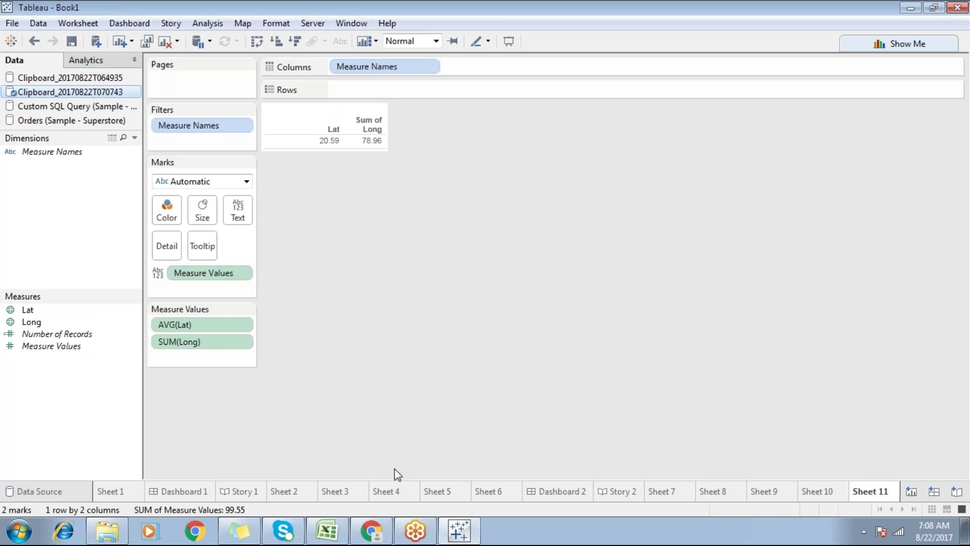
Step: Add another worksheet and plot the Lat and Long measures on it as a map
click(911, 491)
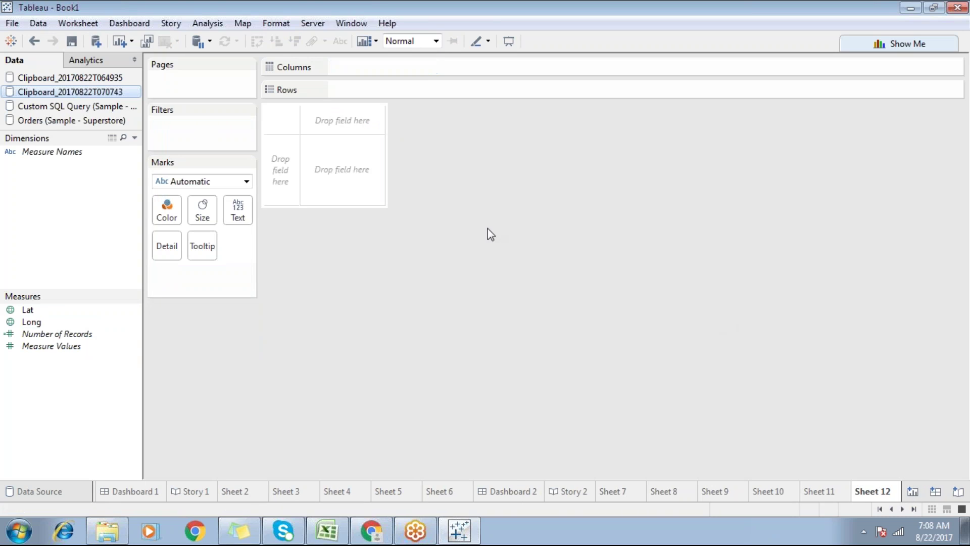
click(55, 314)
double_click(54, 314)
double_click(54, 321)
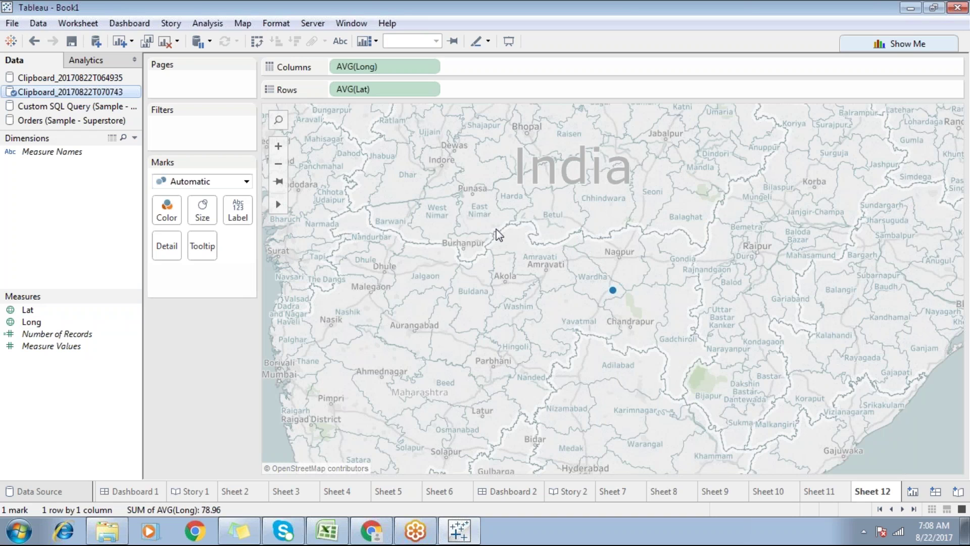
Step: Examine the plotted point's location in India at wider and closer map scales, and reset the map to its default extent
click(277, 164)
click(277, 164)
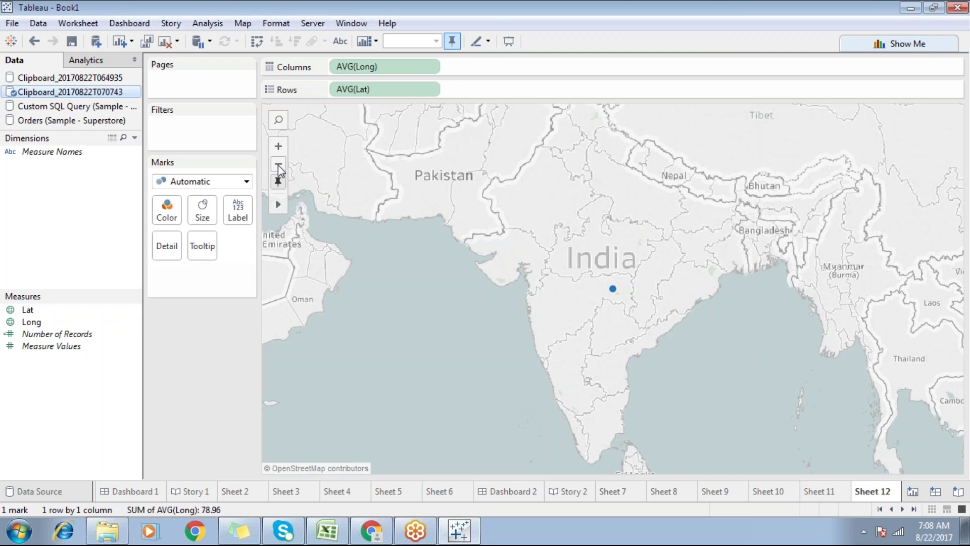
click(277, 165)
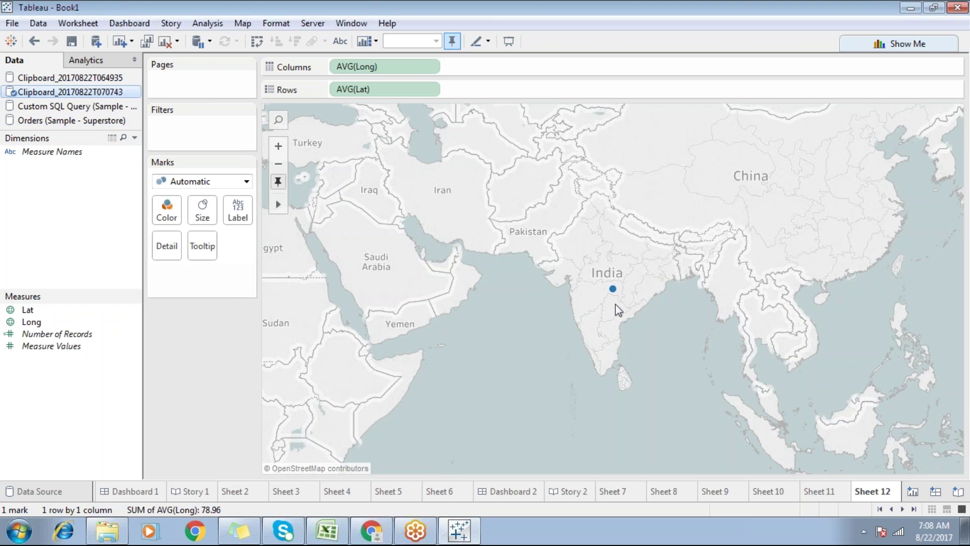
mouse_move(614, 295)
scroll(613, 286, up, 4)
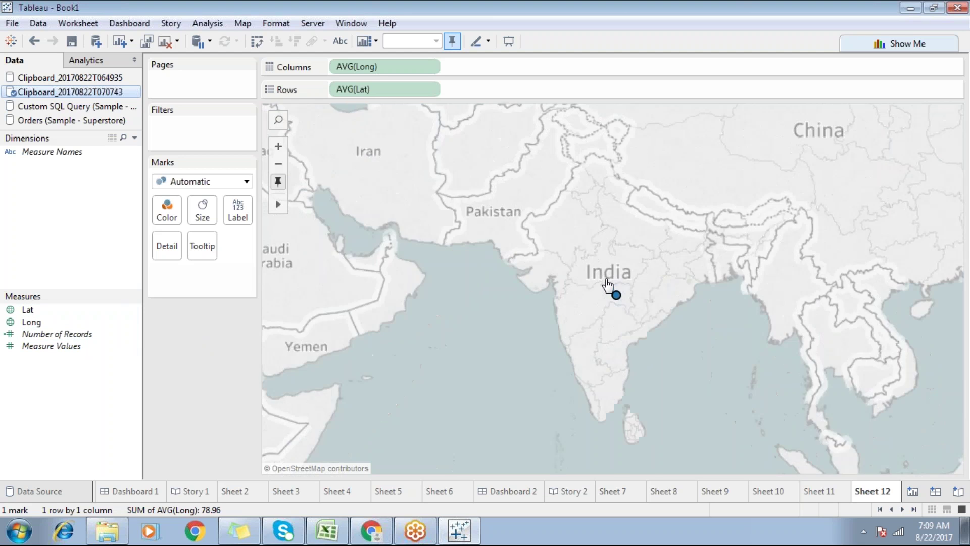
scroll(605, 279, up, 3)
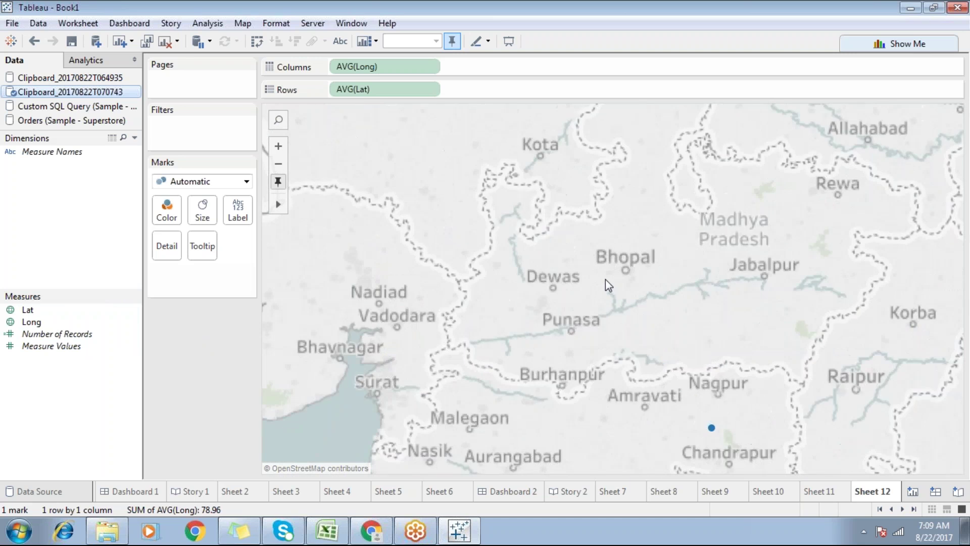
scroll(605, 279, up, 2)
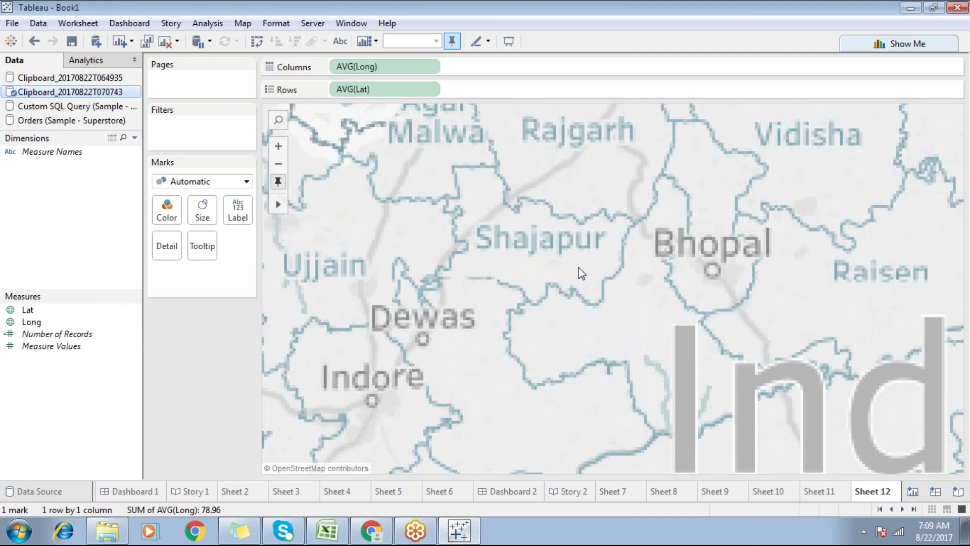
drag(614, 332, 506, 173)
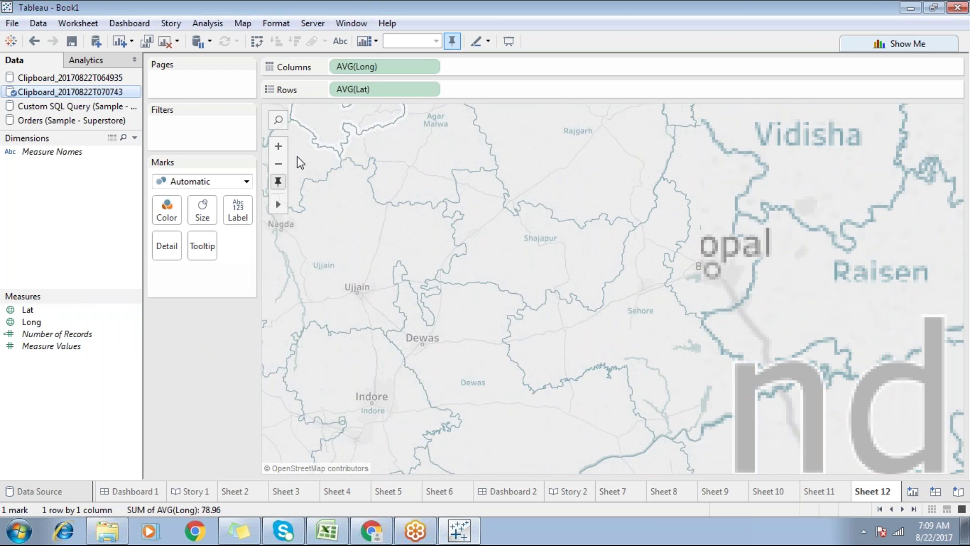
click(279, 182)
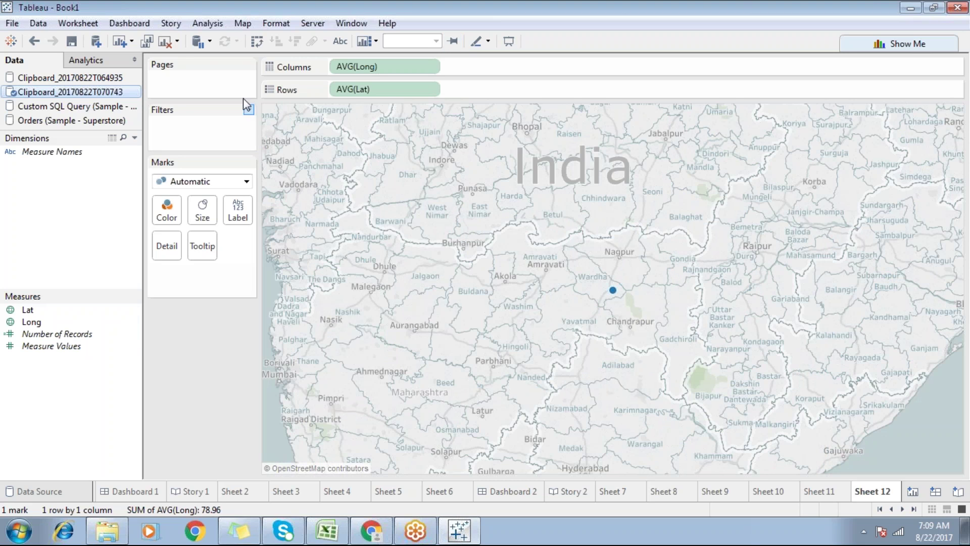
Step: Open the map layer settings and turn off Area Code Boundaries, Area Code Labels, US Metro Boundaries and US Metro Labels (CBSA)
click(251, 25)
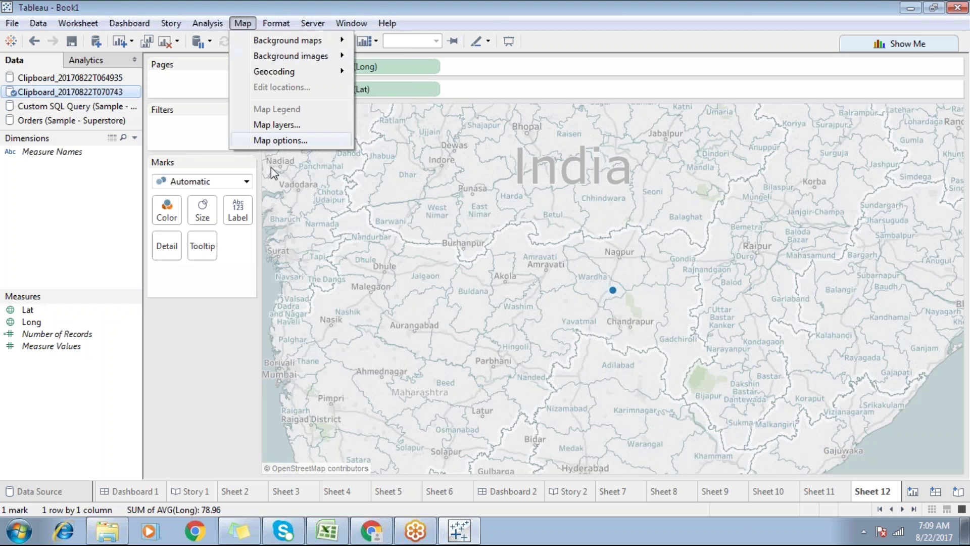
click(271, 126)
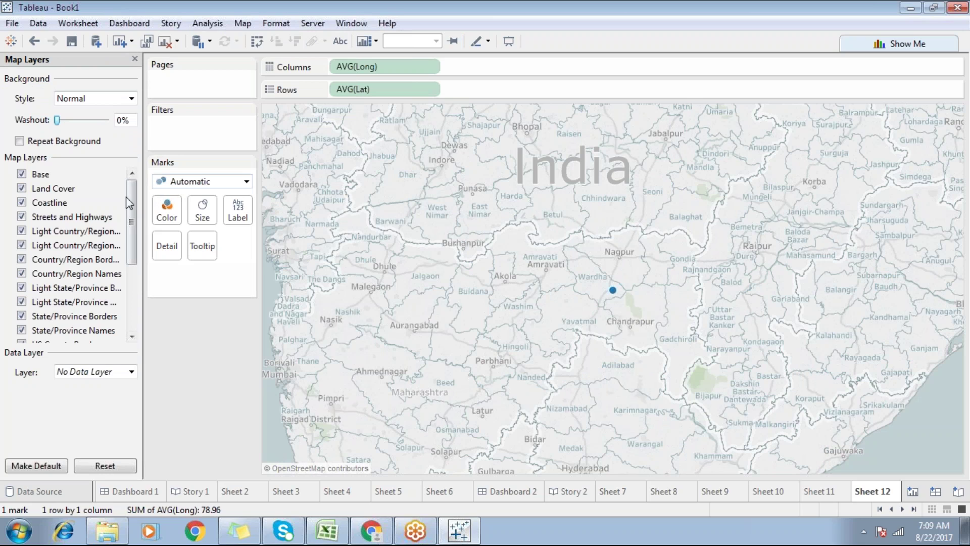
drag(129, 202, 135, 281)
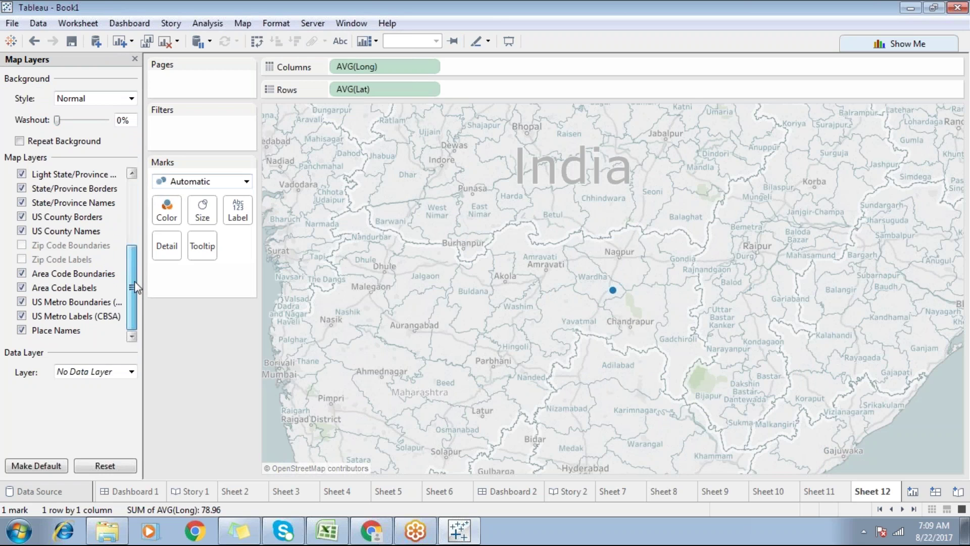
click(22, 274)
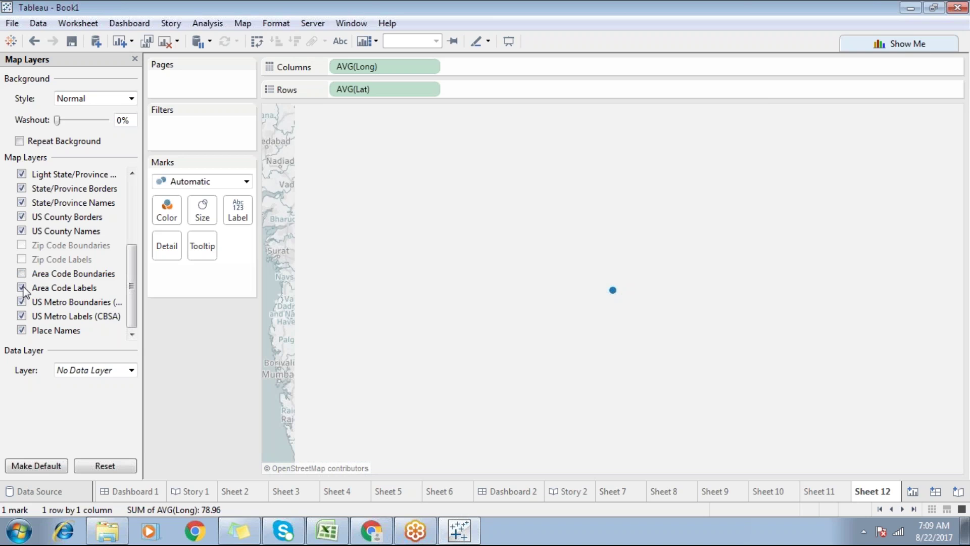
click(22, 287)
click(22, 302)
click(22, 315)
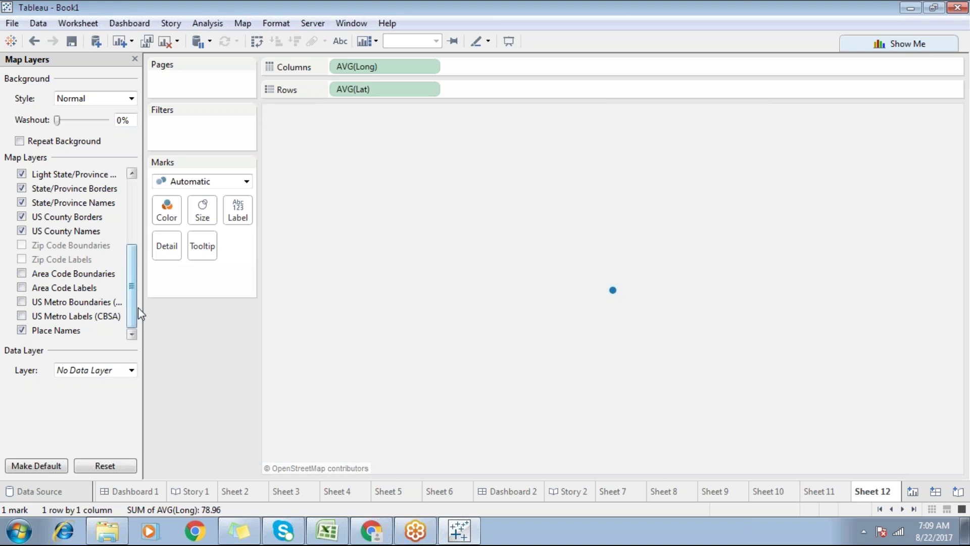
Step: Turn off the Base and Coastline layers, all Country/Region border and name layers, both Light State/Province layers and State/Province Borders
drag(132, 302, 126, 212)
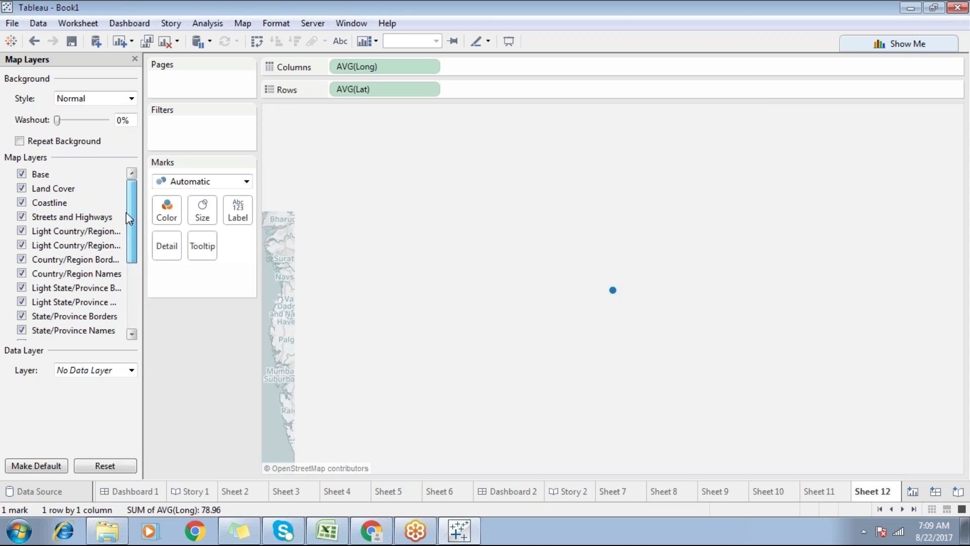
click(20, 175)
click(21, 202)
click(22, 231)
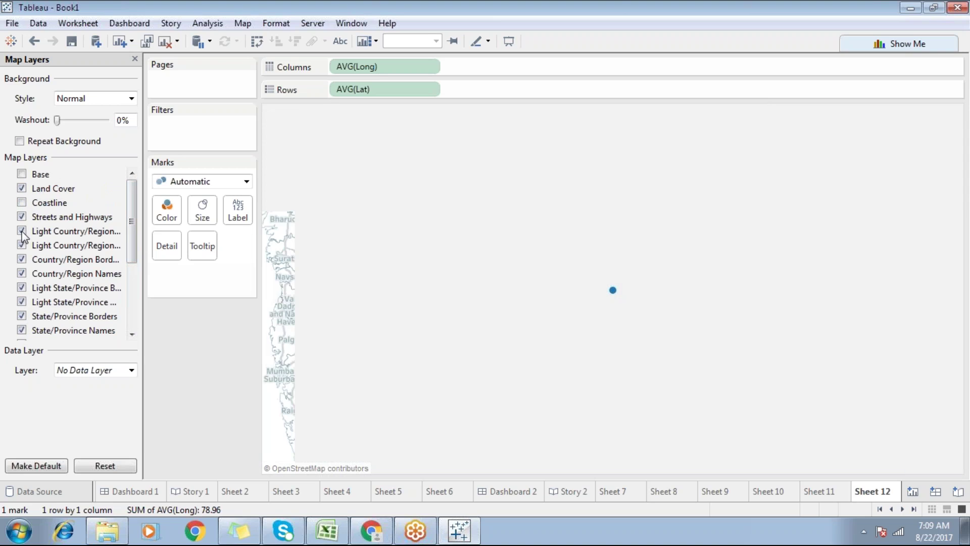
click(21, 273)
click(21, 287)
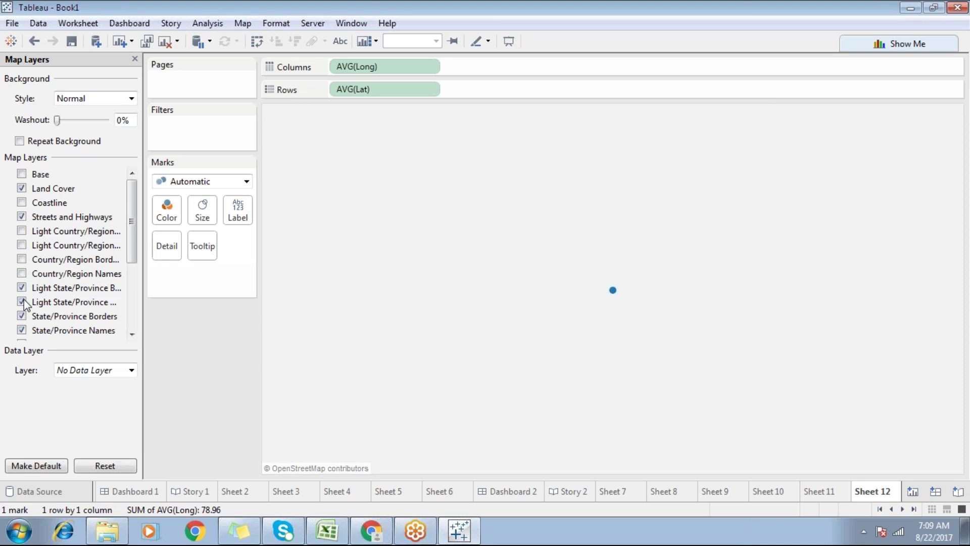
click(21, 302)
click(22, 315)
Step: Turn off the US County Borders and US County Names layers of the map
drag(129, 252, 132, 302)
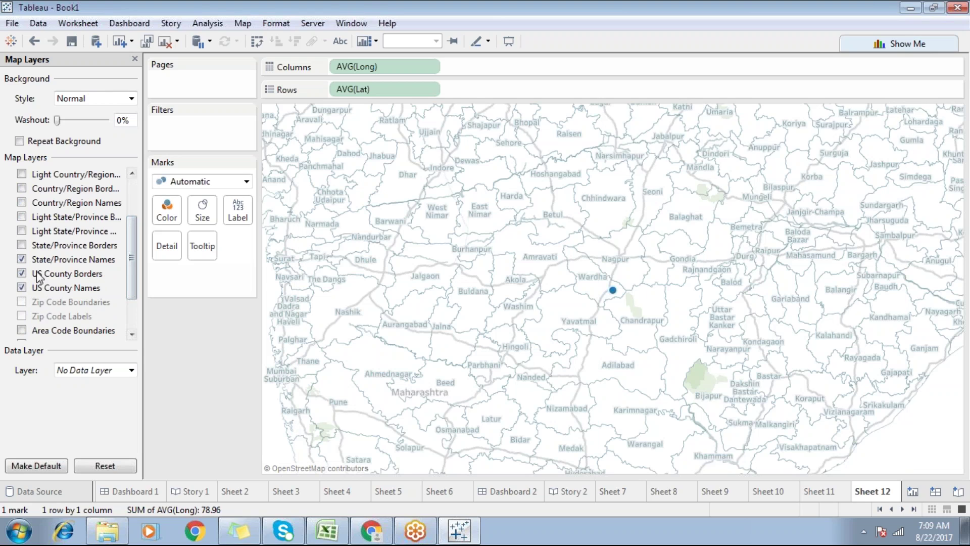
click(22, 274)
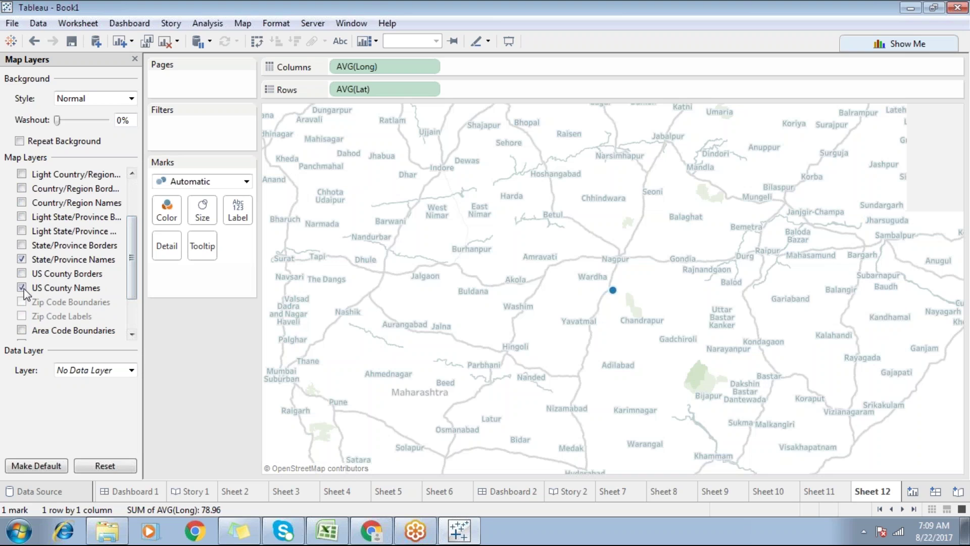
click(23, 288)
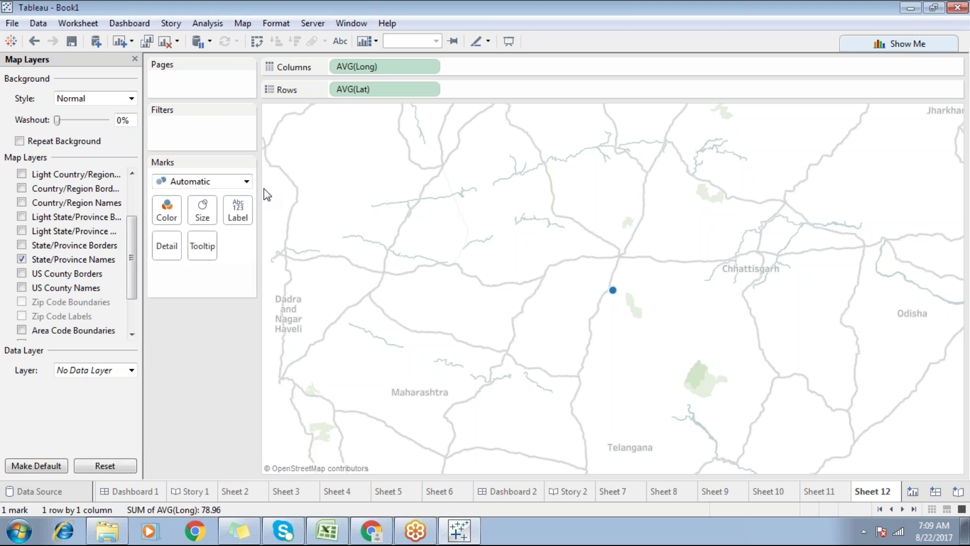
Step: Examine the plotted point on the reduced map at wider scales and close the map layer settings
click(279, 183)
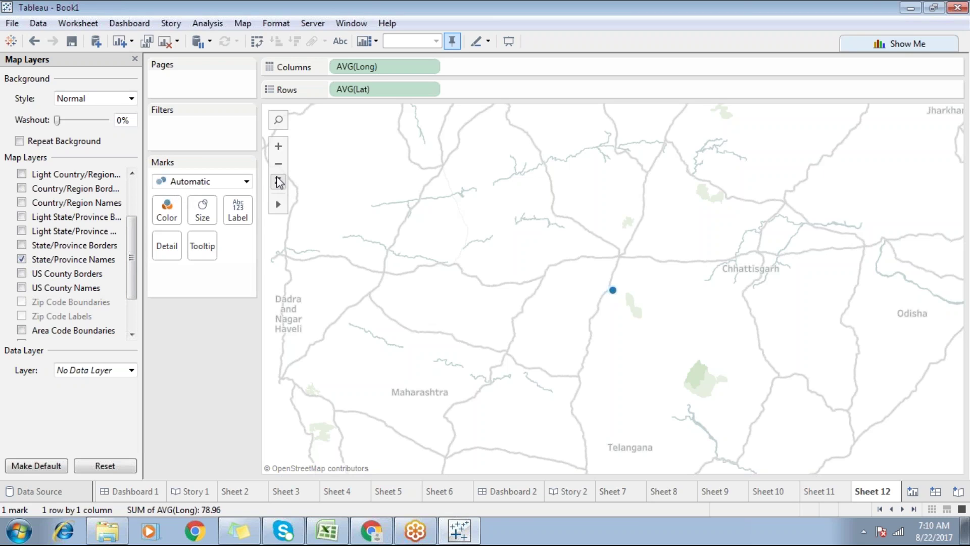
click(280, 185)
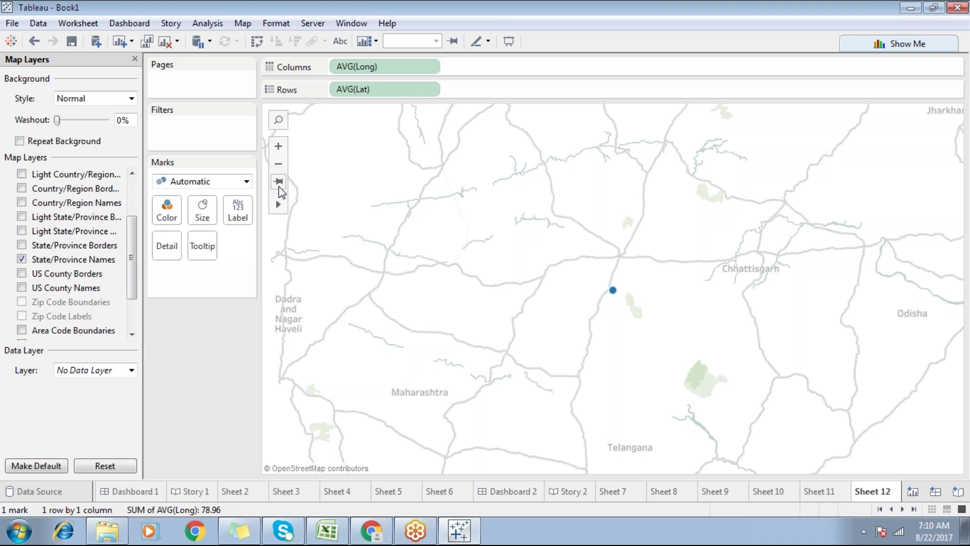
click(278, 164)
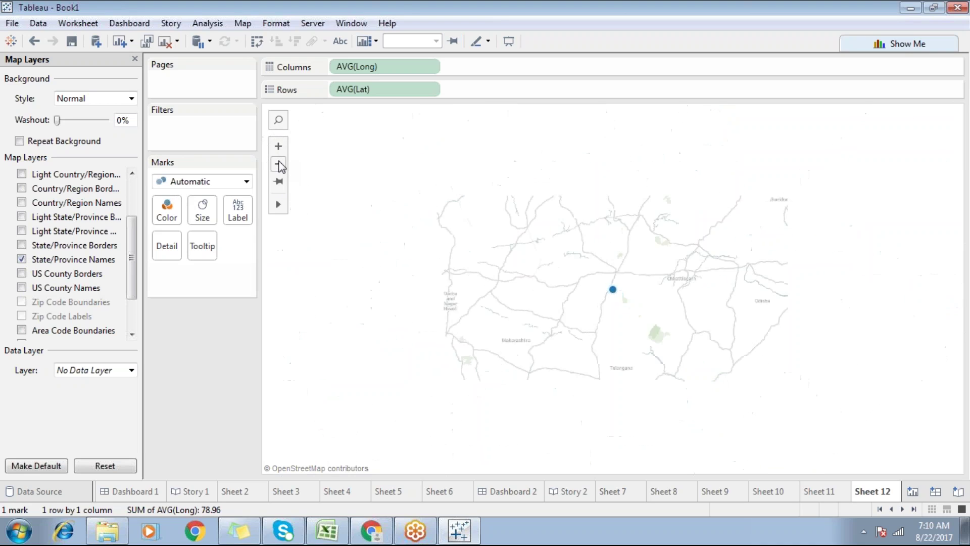
click(278, 164)
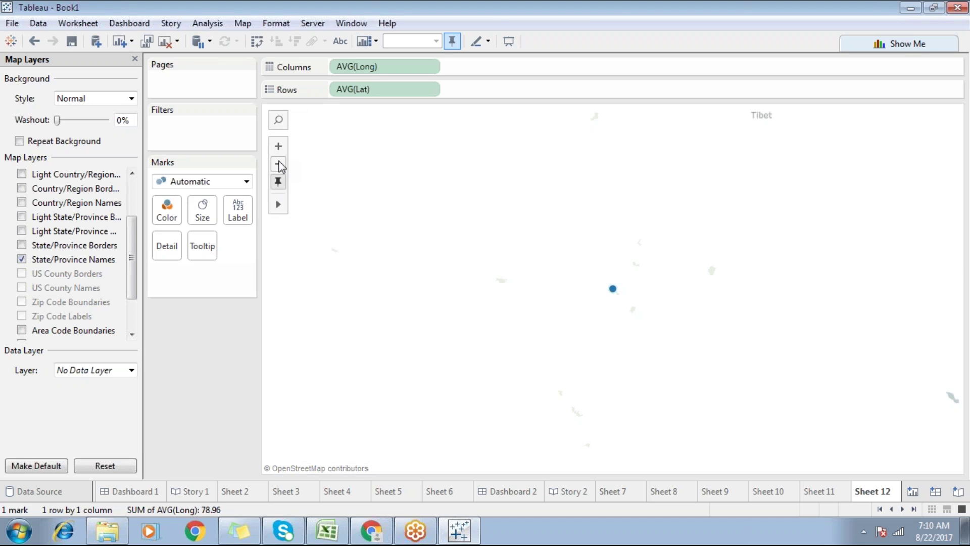
click(278, 164)
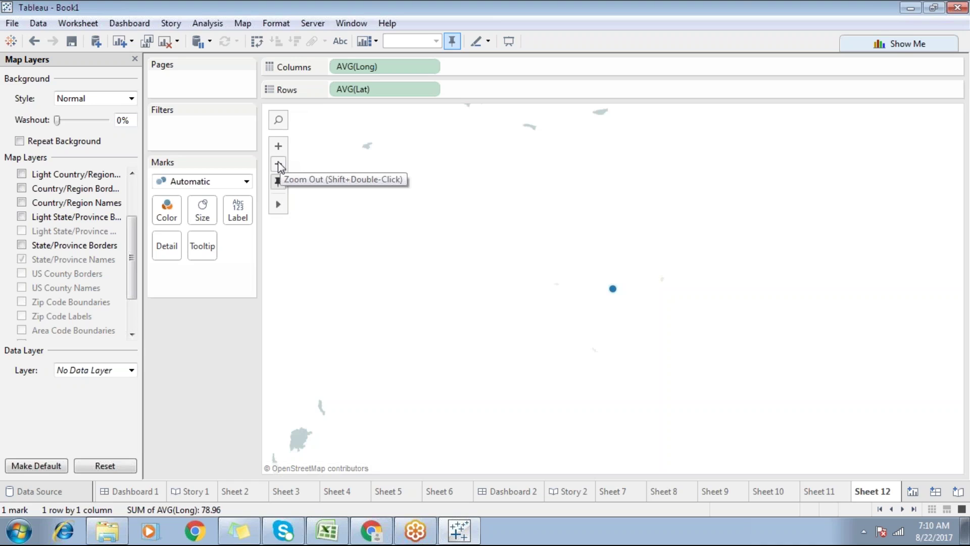
click(279, 165)
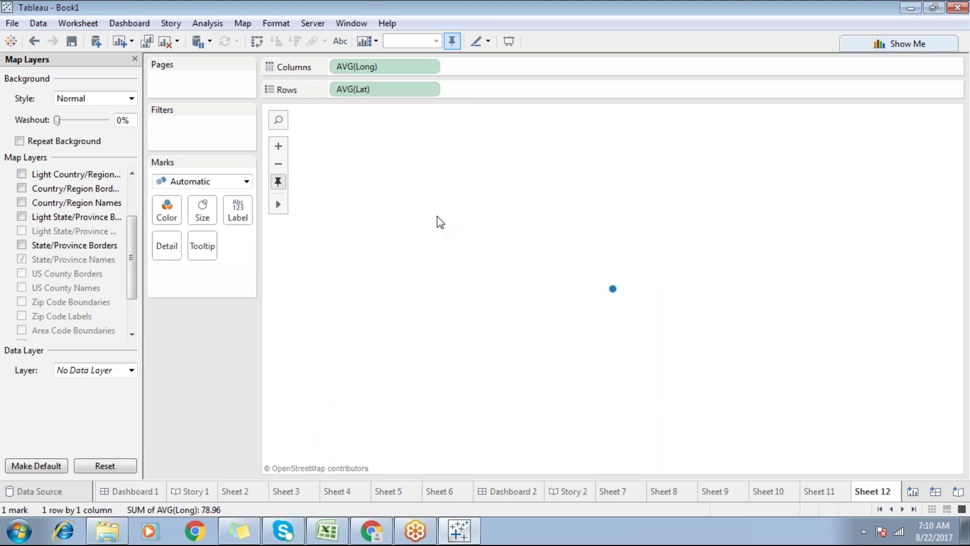
click(135, 60)
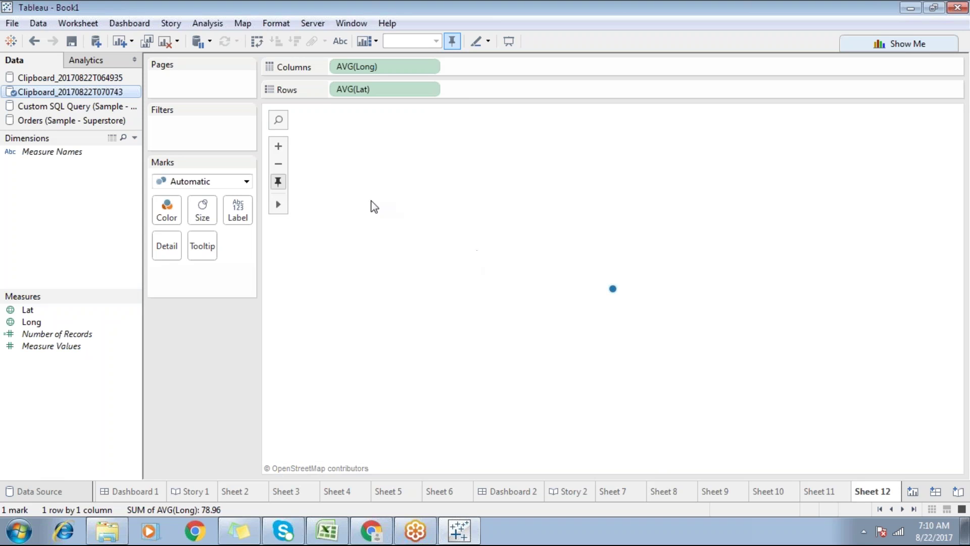
click(278, 146)
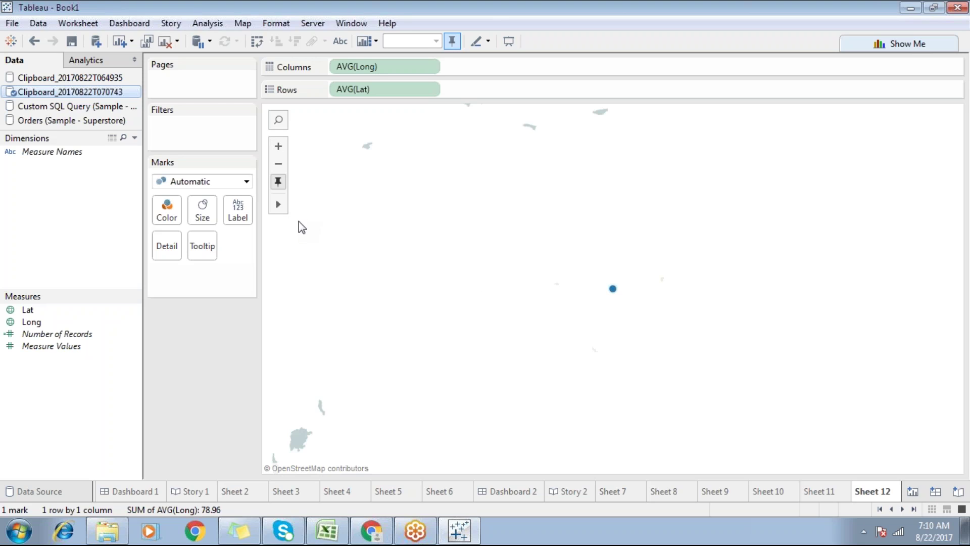
click(275, 168)
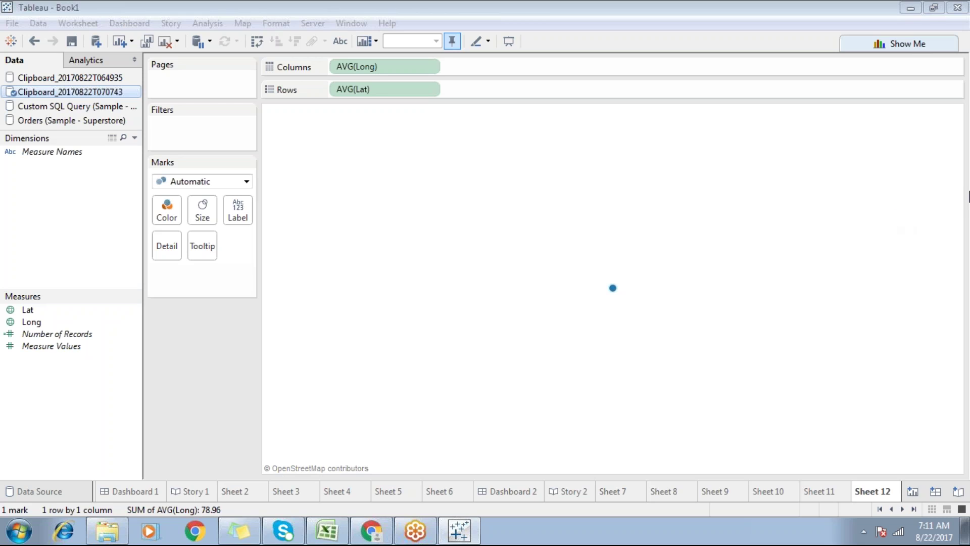
mouse_move(966, 196)
mouse_move(937, 535)
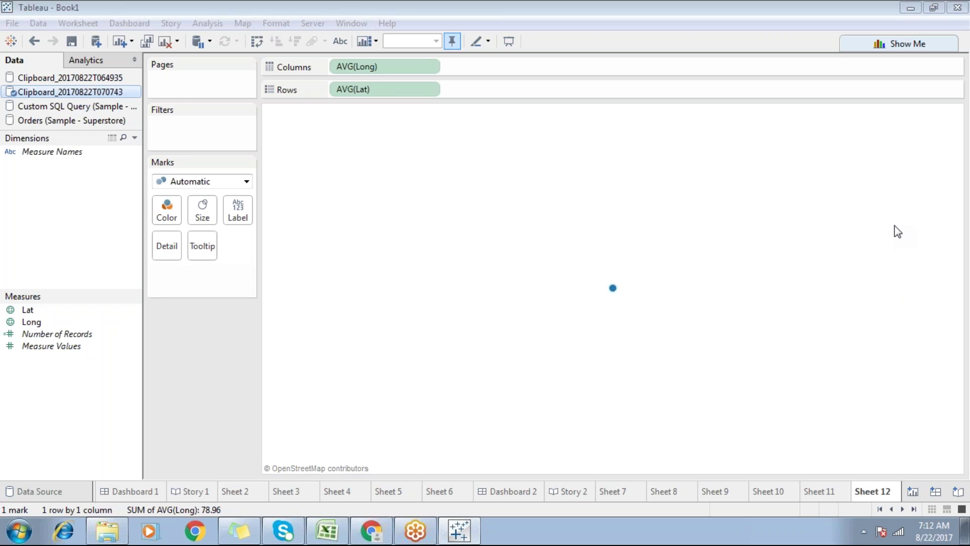
click(927, 535)
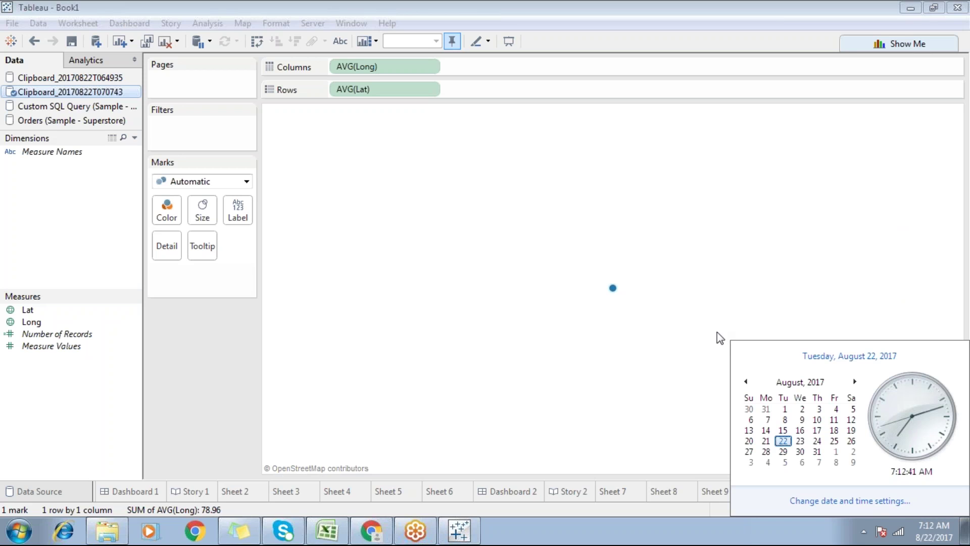
click(682, 330)
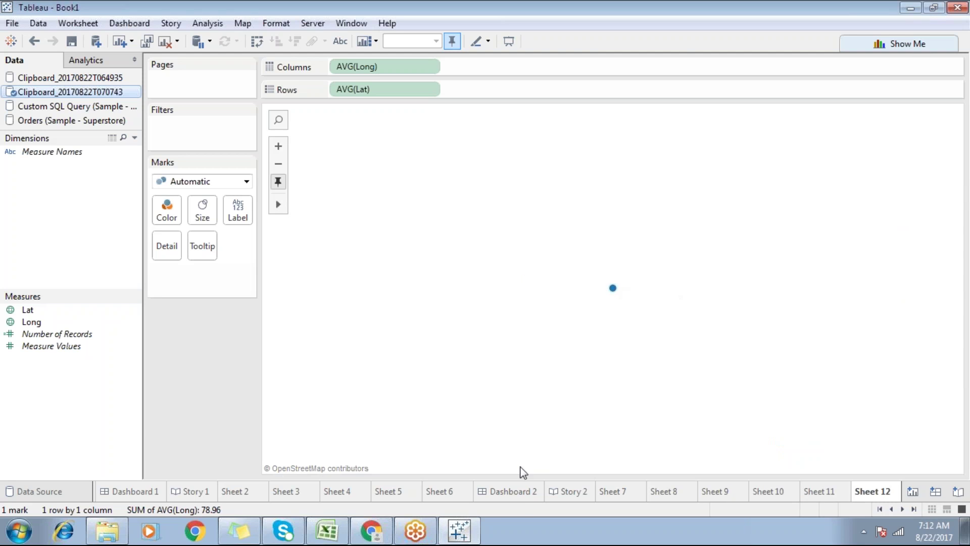
Step: Switch from the map worksheet to Dashboard 2
click(521, 499)
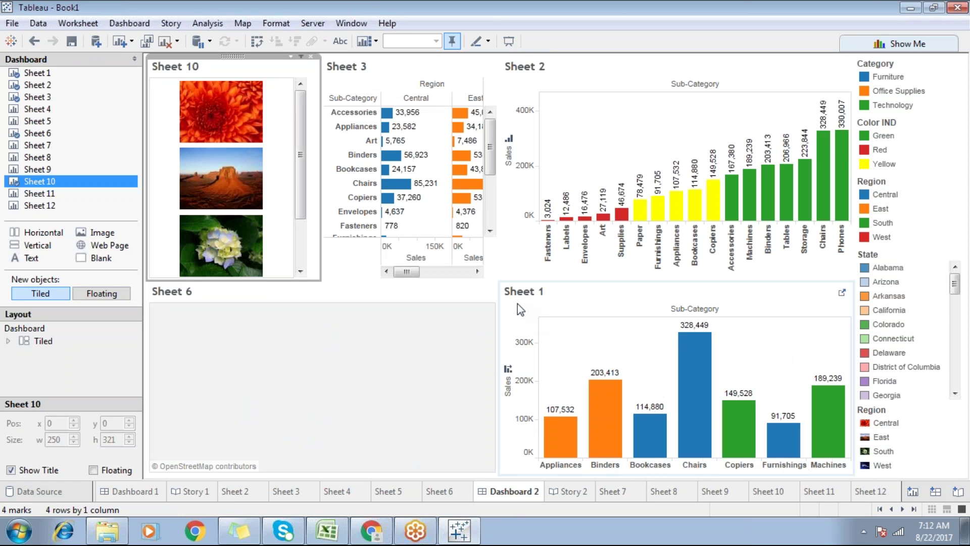